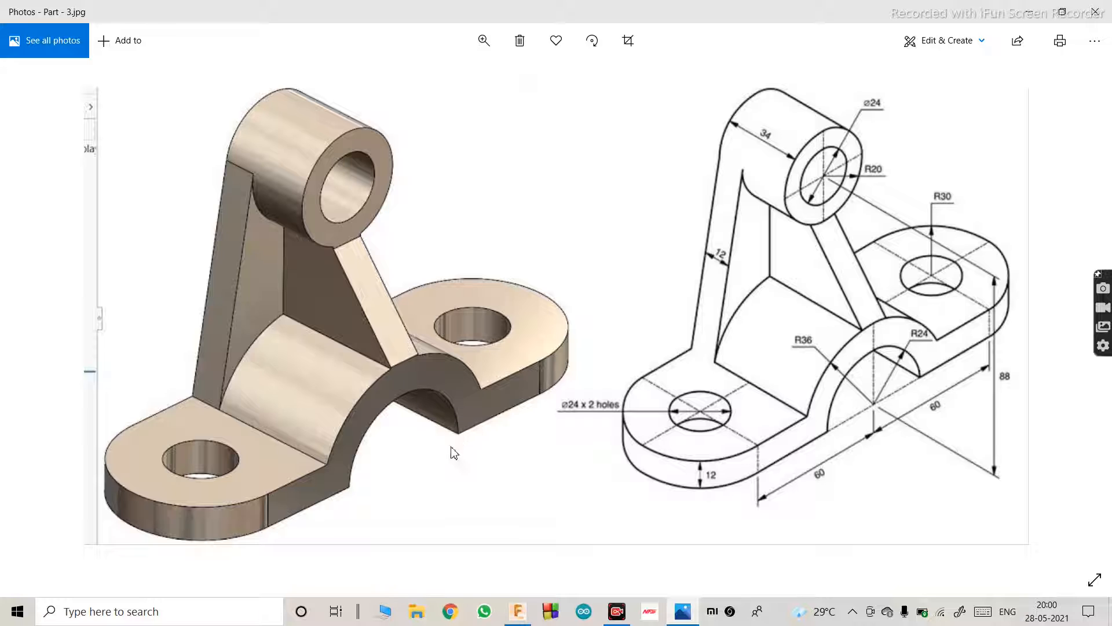
# Step: Switch to Chrome, open Google and search for "gate hinge"
pyautogui.click(449, 611)
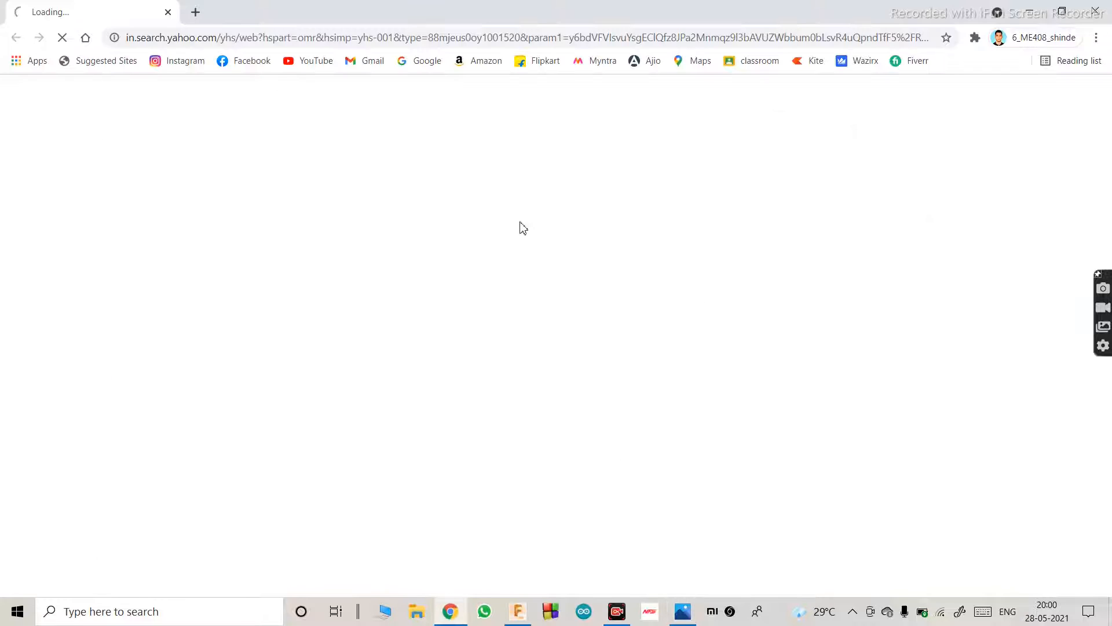
pyautogui.click(418, 61)
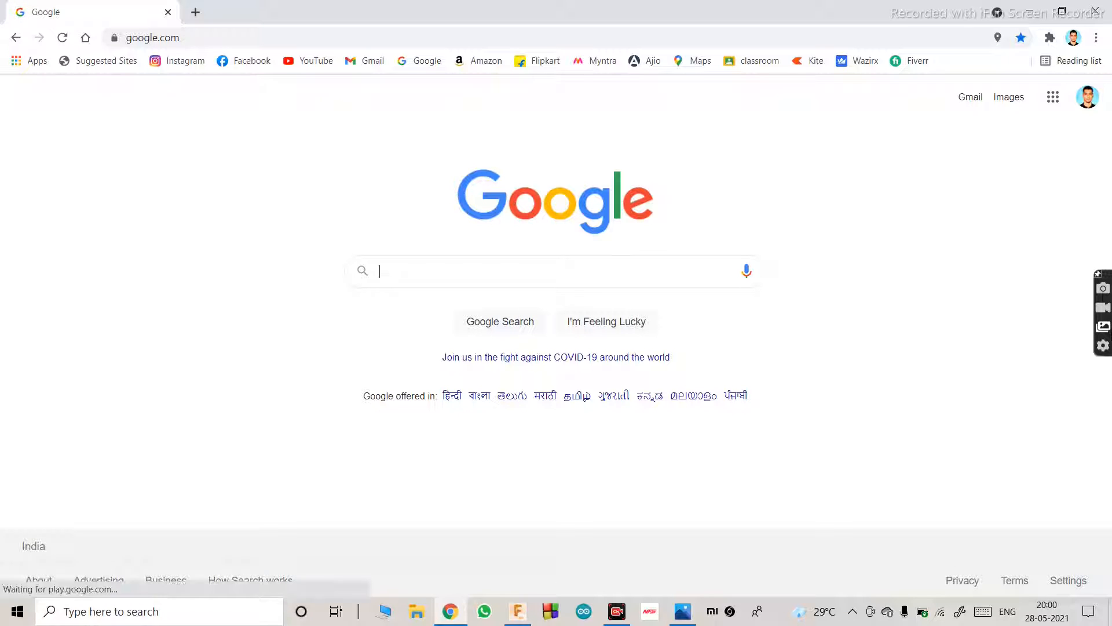
pyautogui.write('gate')
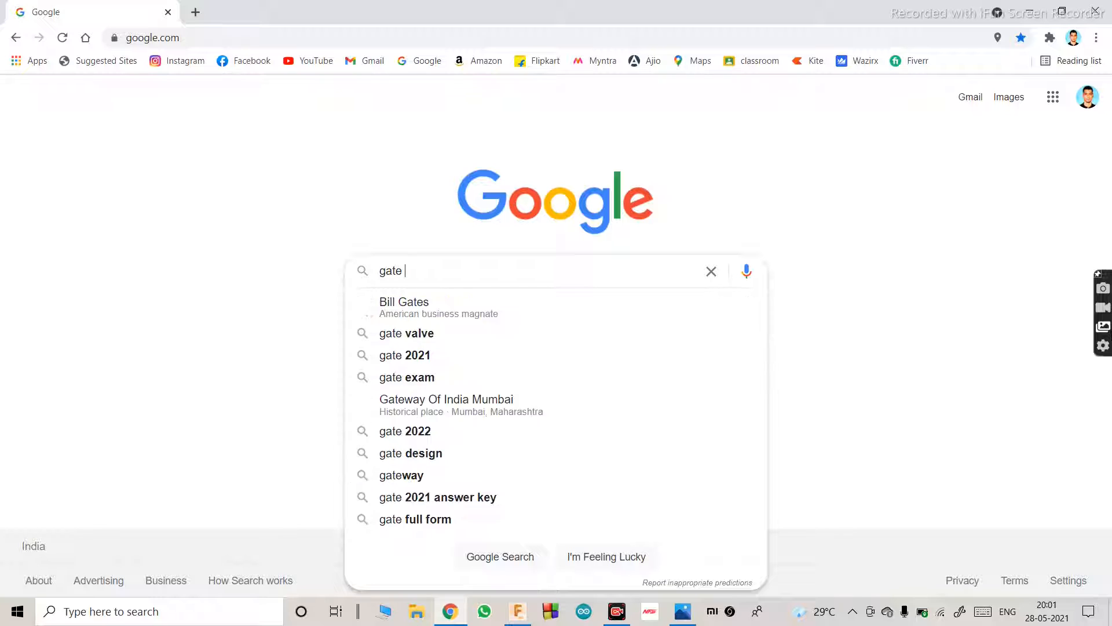
pyautogui.write(' hinge')
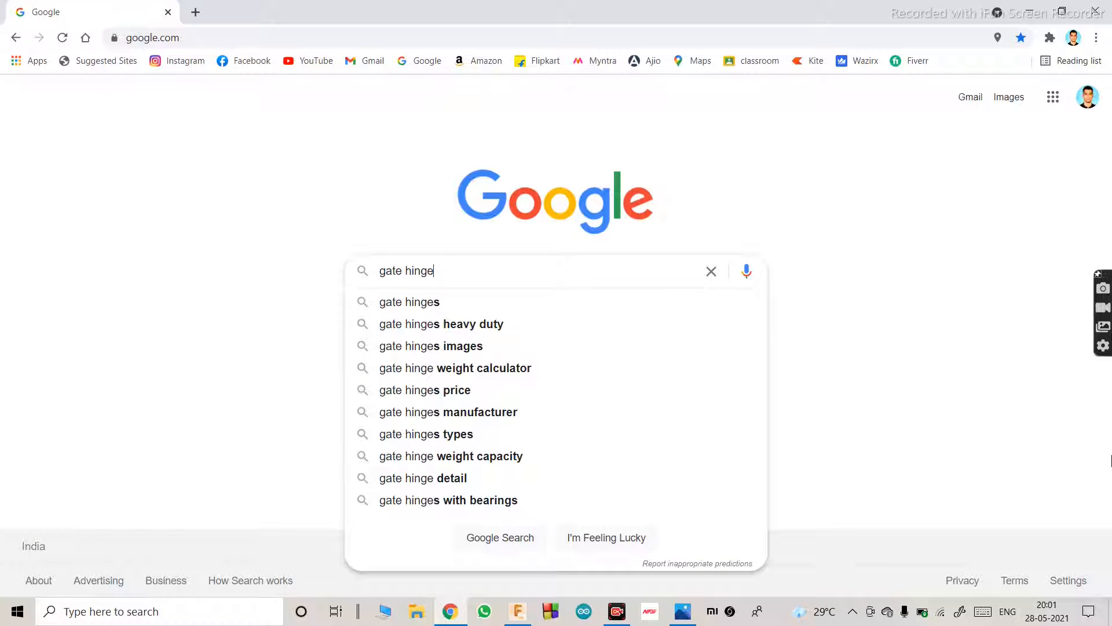
pyautogui.press('Return')
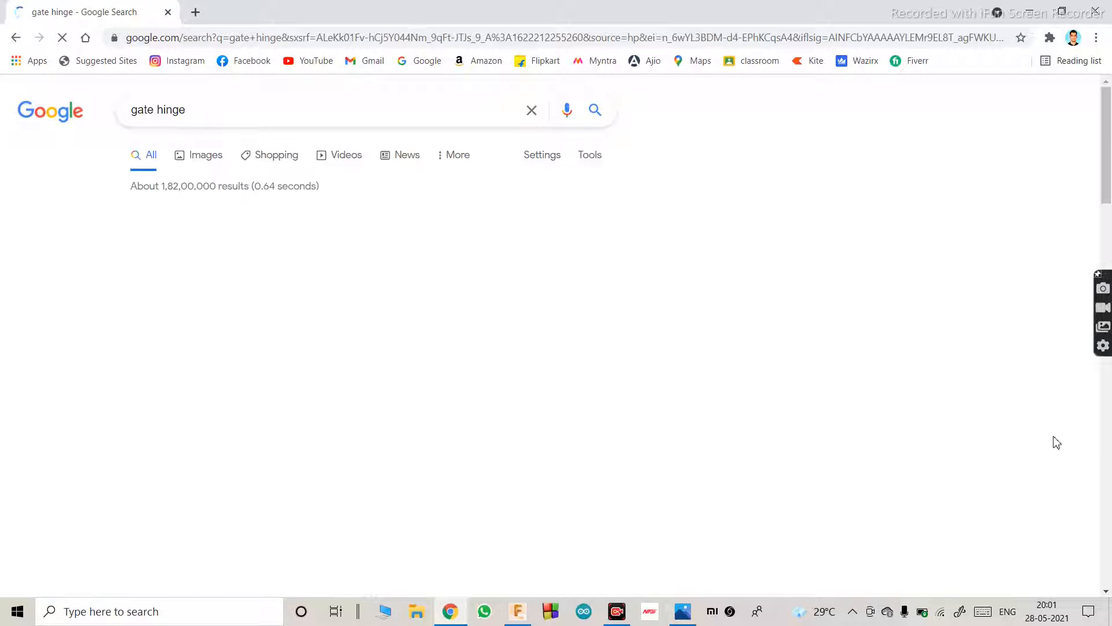
# Step: Show the image results for gate hinge and open the Pinterest heavy duty hinge photo
pyautogui.click(198, 157)
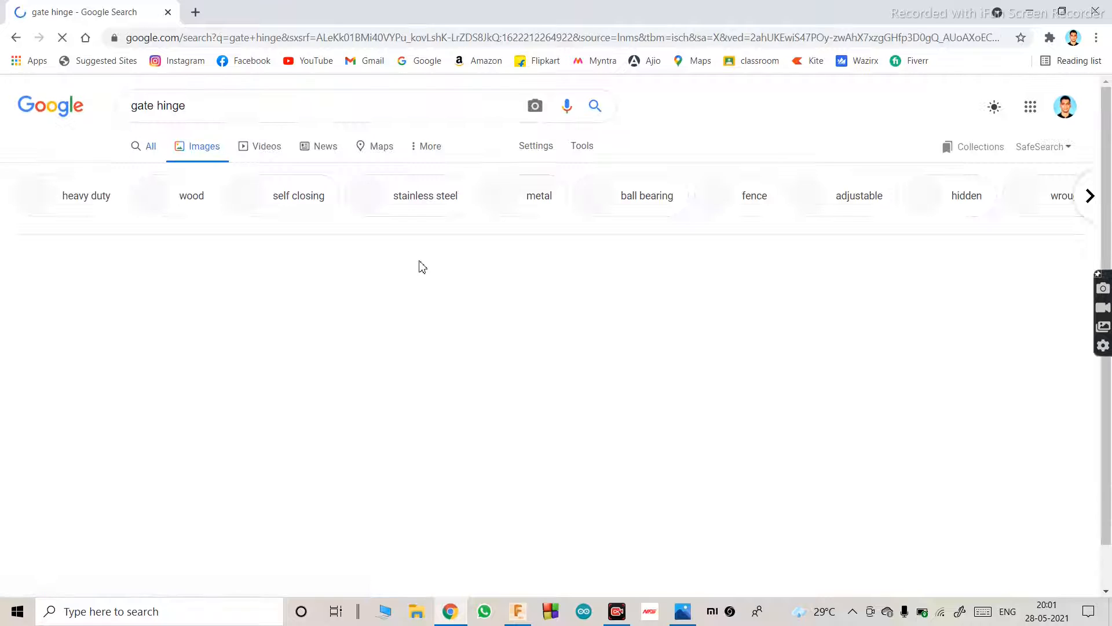
pyautogui.scroll(-2, 503, 317)
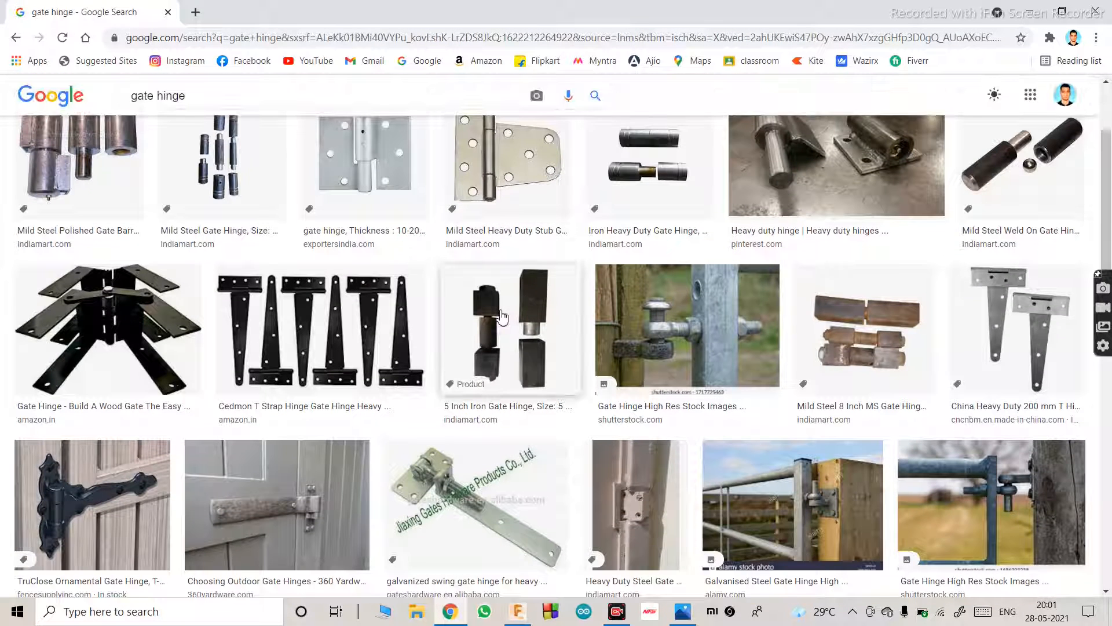
pyautogui.scroll(1, 915, 339)
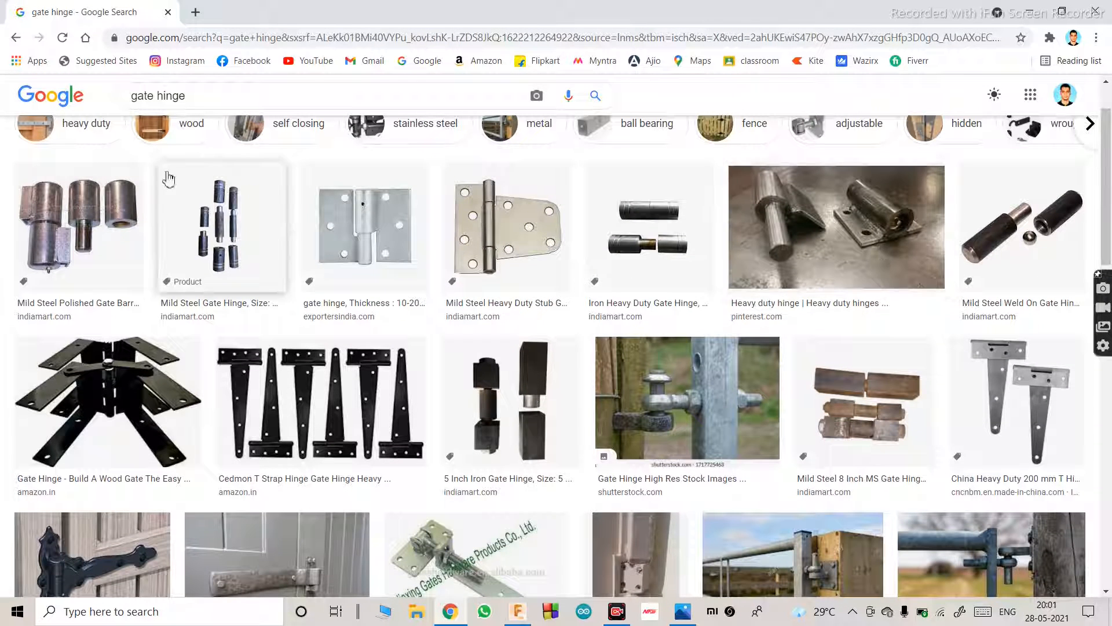
pyautogui.click(884, 263)
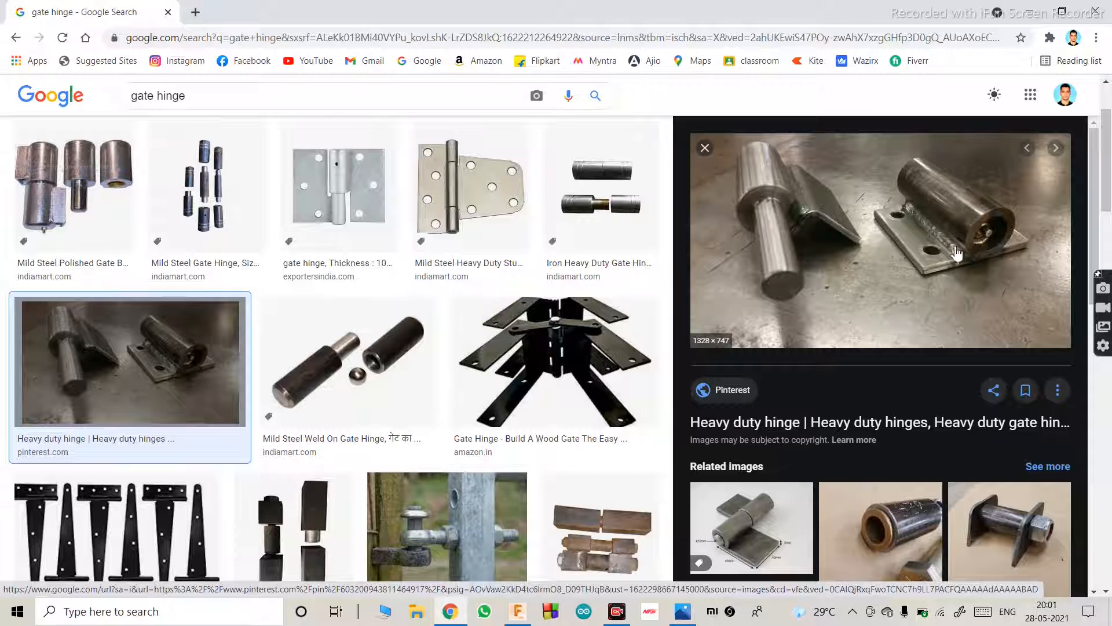
# Step: Review the bracket drawing Part - 3.jpg in Photos and switch to the empty Fusion 360 design
pyautogui.click(682, 613)
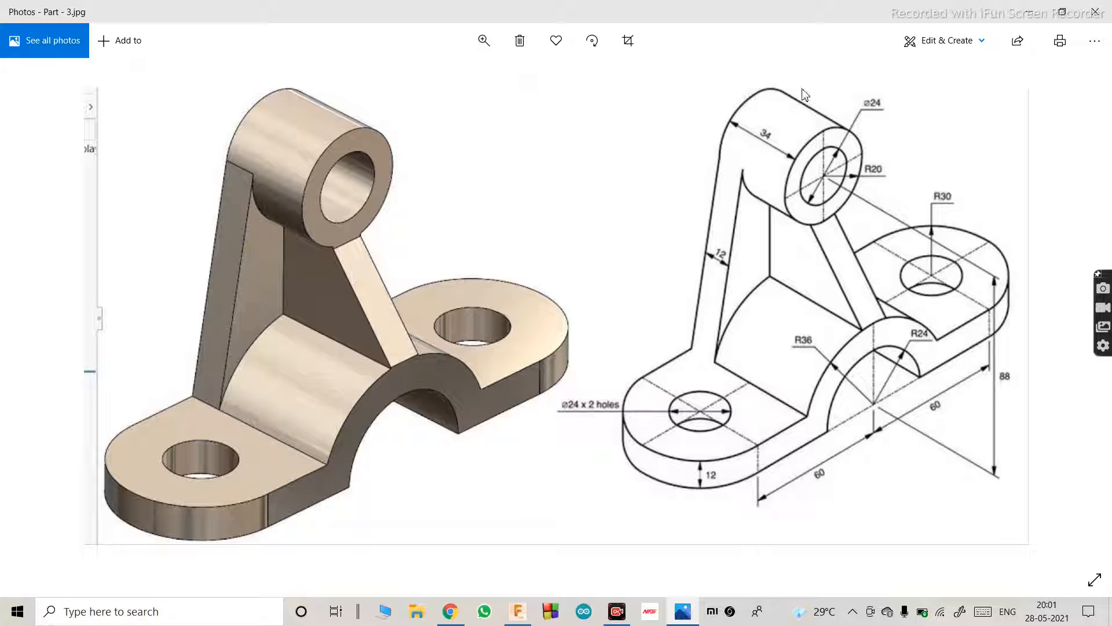
pyautogui.click(1028, 12)
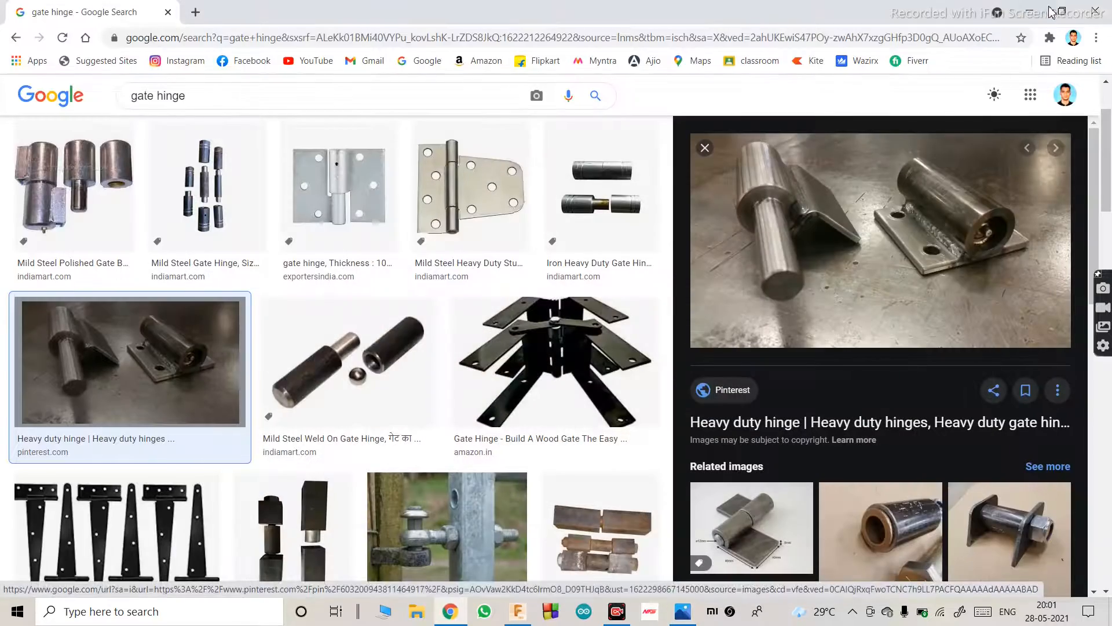
pyautogui.click(1029, 11)
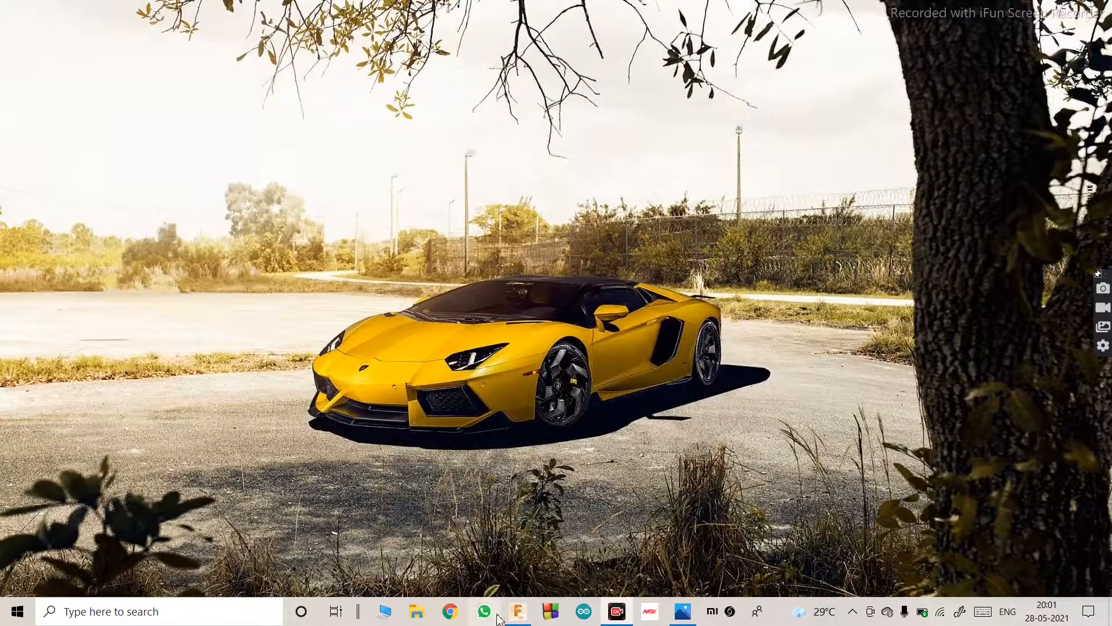
pyautogui.click(518, 611)
pyautogui.scroll(-1, 515, 404)
pyautogui.scroll(-2, 389, 274)
pyautogui.scroll(2, 390, 274)
pyautogui.scroll(-2, 389, 274)
pyautogui.scroll(2, 511, 363)
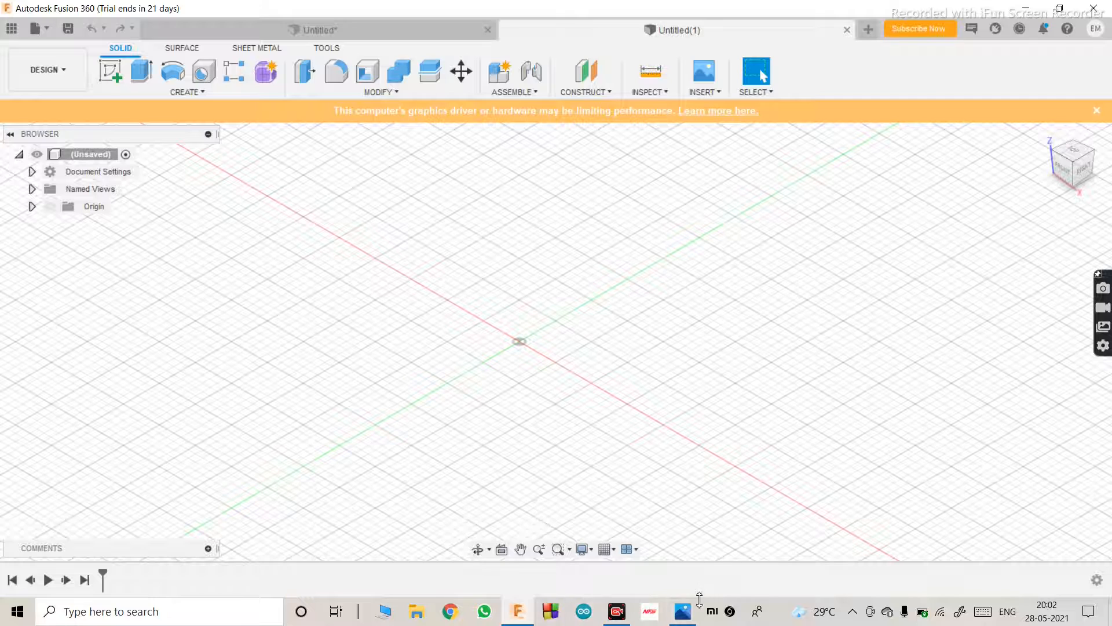
# Step: Check the bracket drawing in Photos and start a Fusion 360 sketch on the vertical origin plane facing the Right view
pyautogui.click(683, 610)
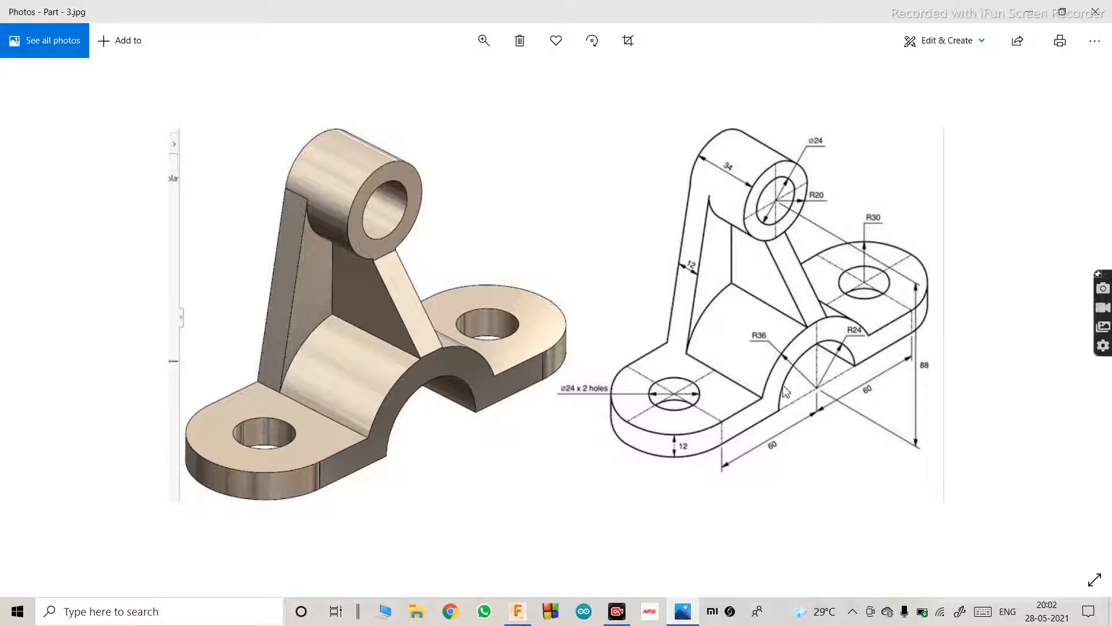
pyautogui.click(1027, 7)
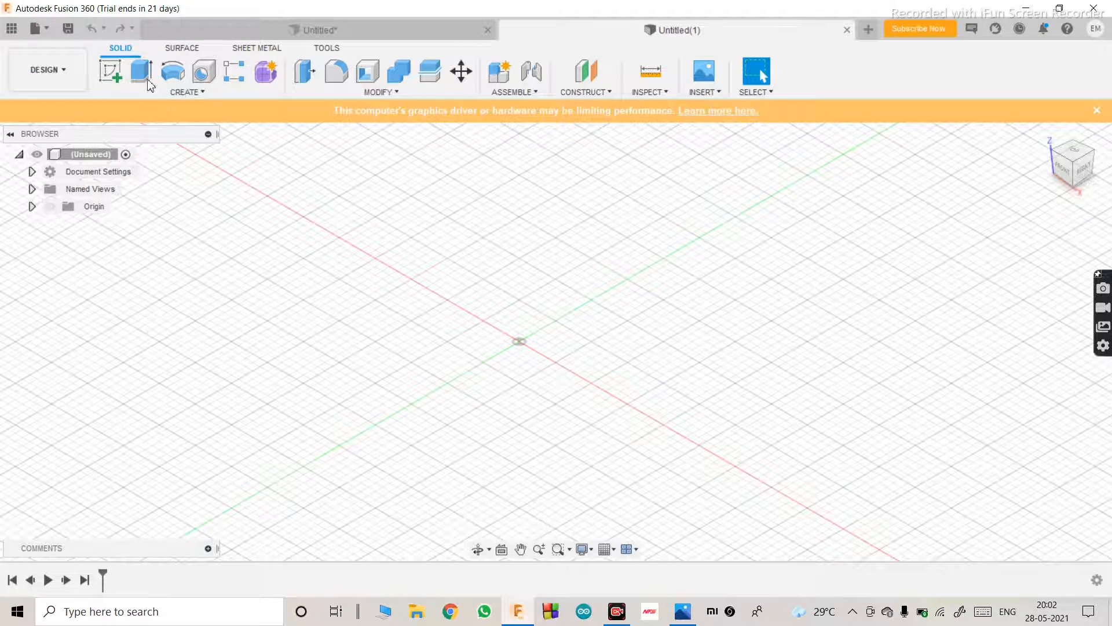
pyautogui.click(111, 72)
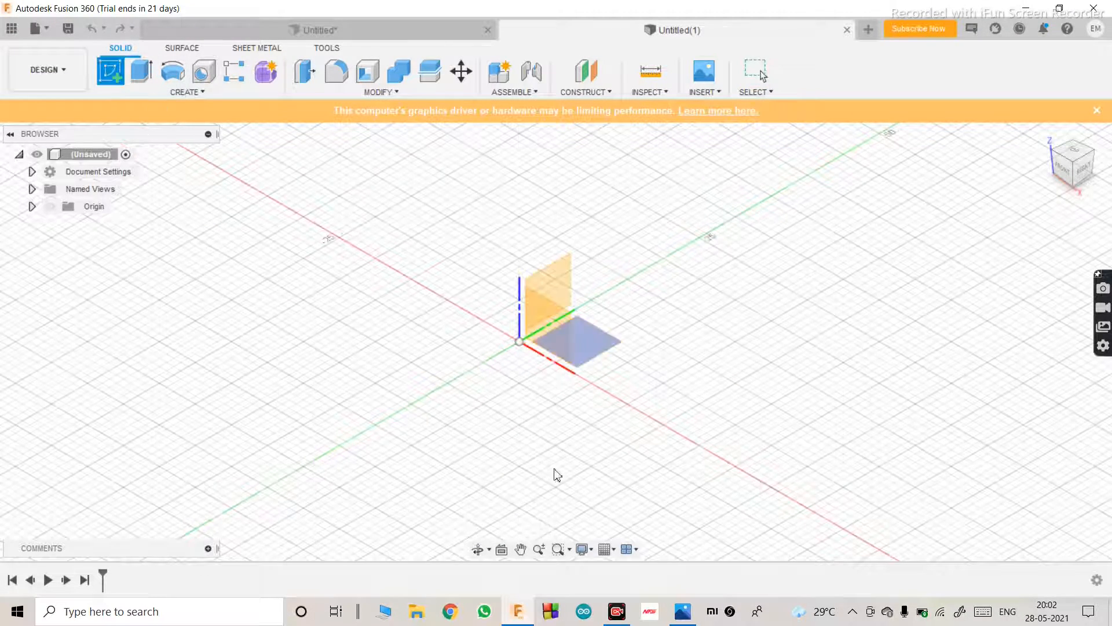
pyautogui.click(566, 286)
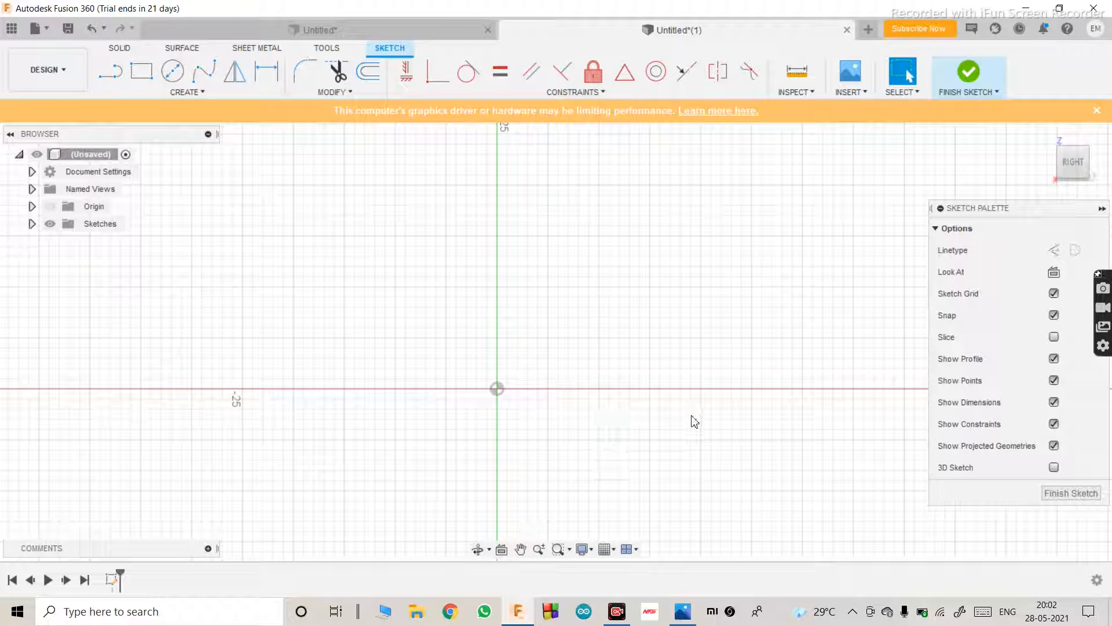
# Step: Draw a circle centred on the origin with a diameter of 24*2 mm, using the drawing's R24 arc
pyautogui.press('c')
pyautogui.click(497, 388)
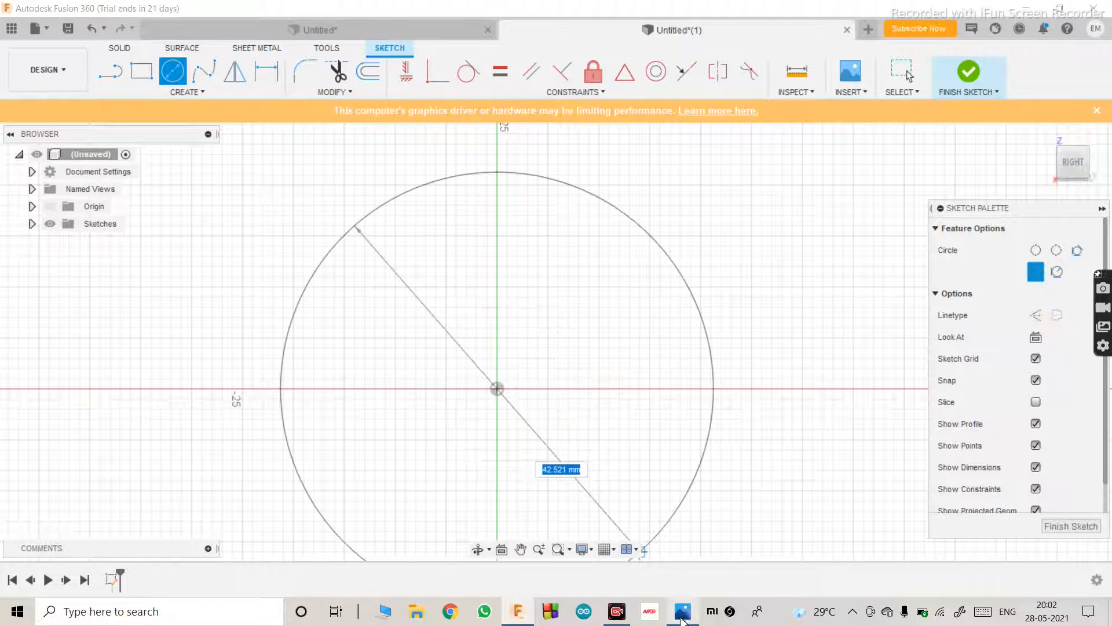
pyautogui.click(684, 612)
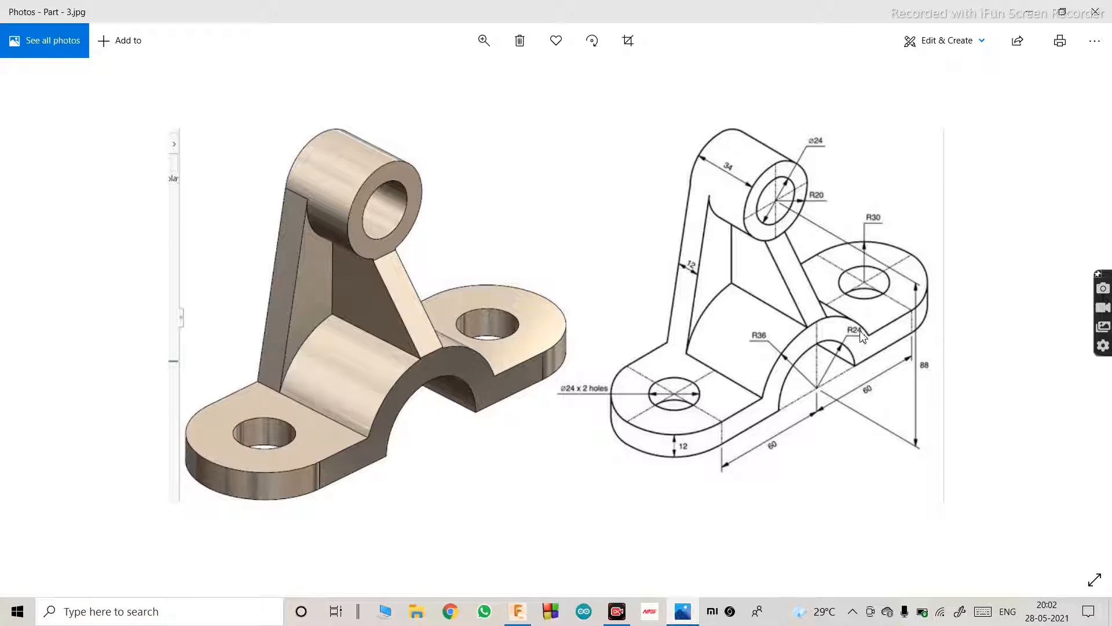
pyautogui.click(1029, 12)
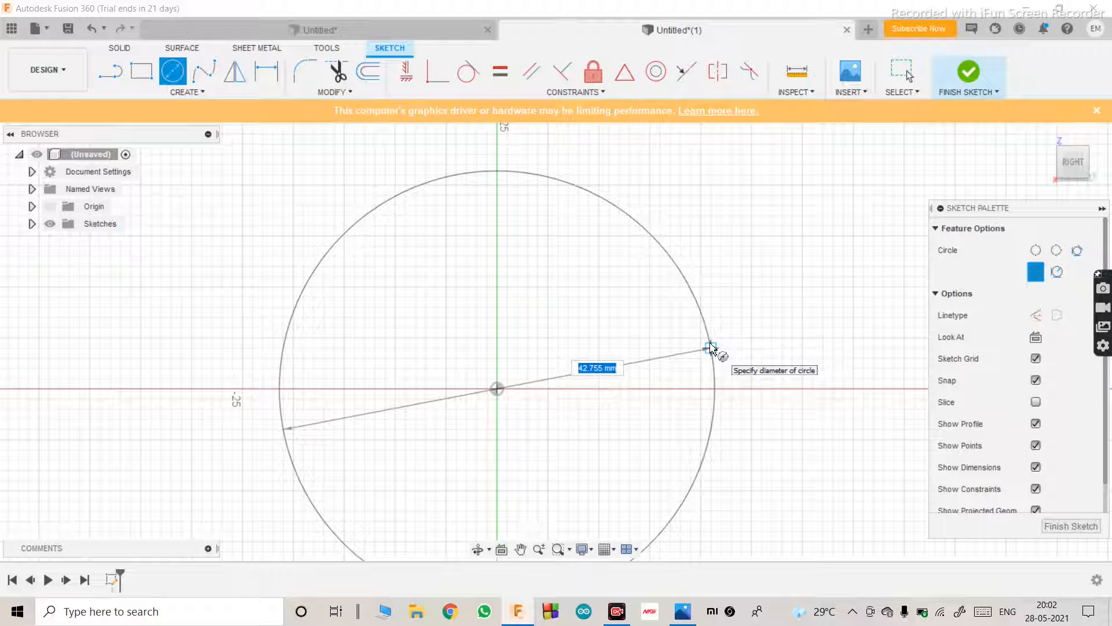
pyautogui.write('234')
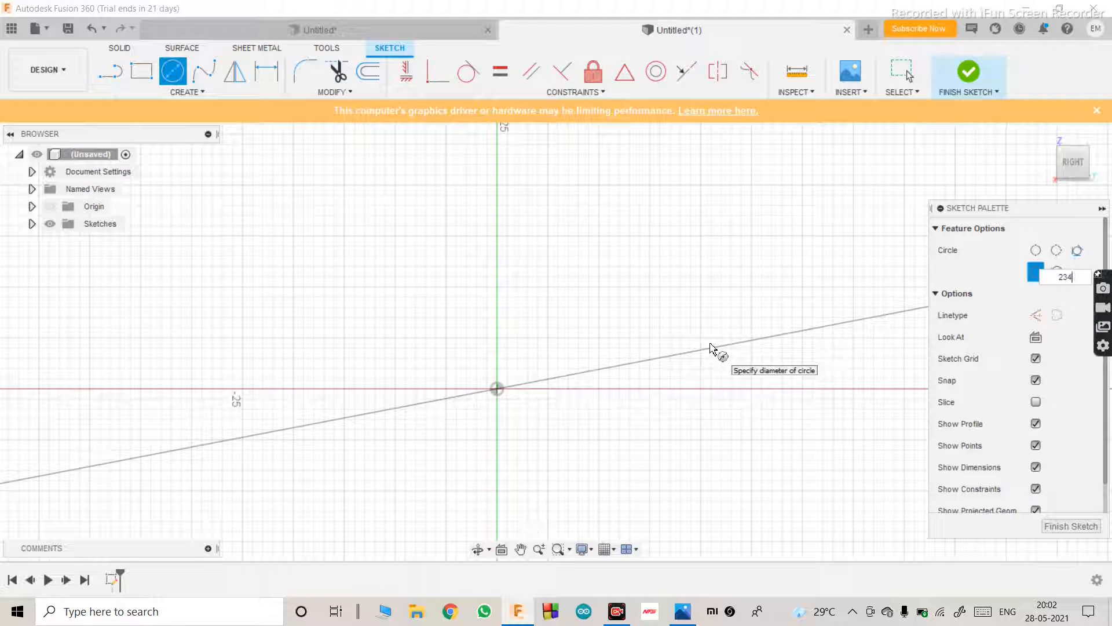
pyautogui.press('Tab')
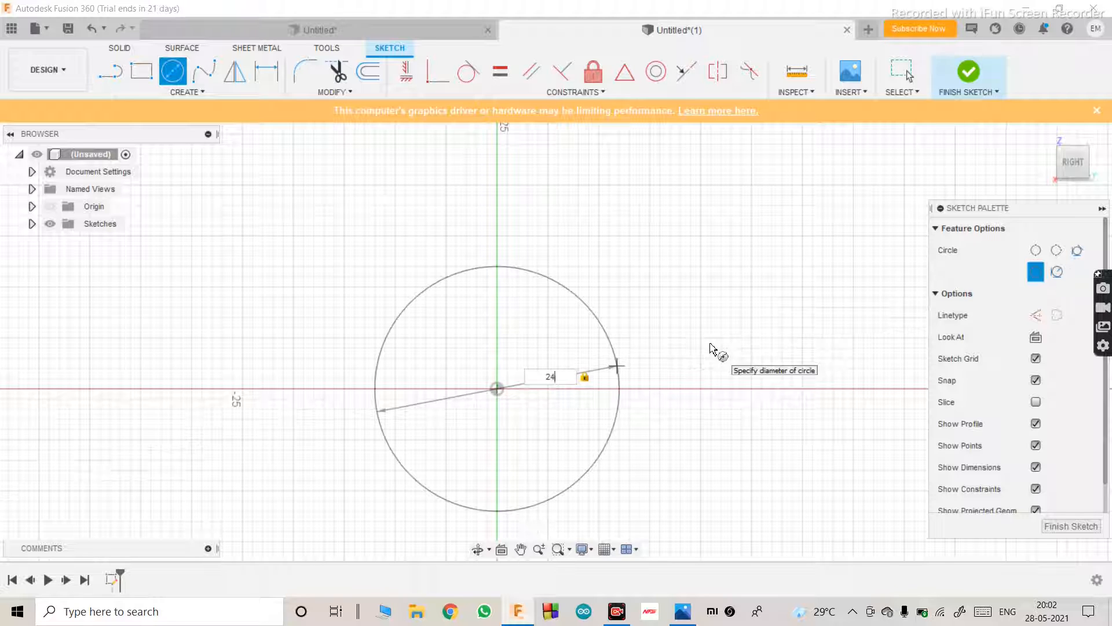
pyautogui.write('*2')
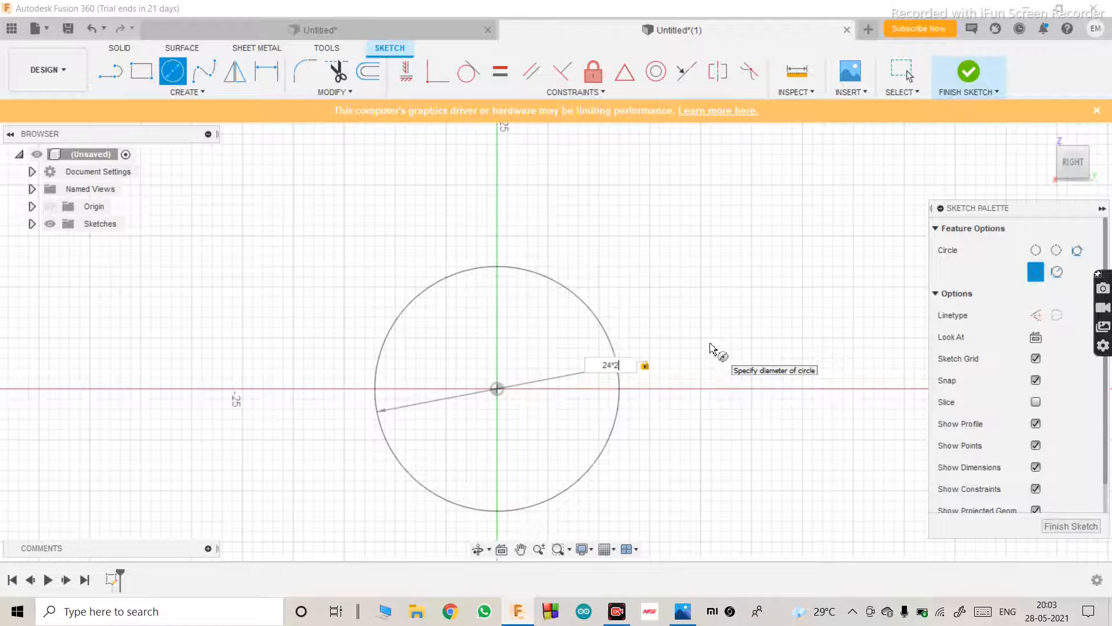
pyautogui.press('Return')
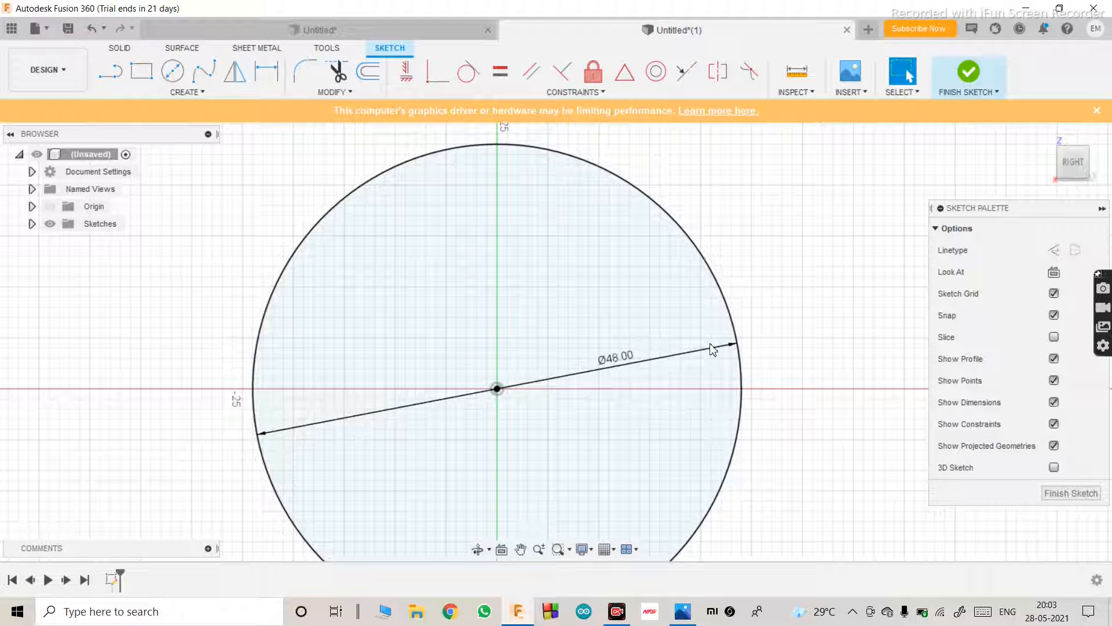
# Step: Draw a second circle centred on the origin with a diameter of 36*2 mm, using the drawing's R36 arc
pyautogui.scroll(2, 608, 335)
pyautogui.scroll(-3, 610, 332)
pyautogui.scroll(-3, 609, 333)
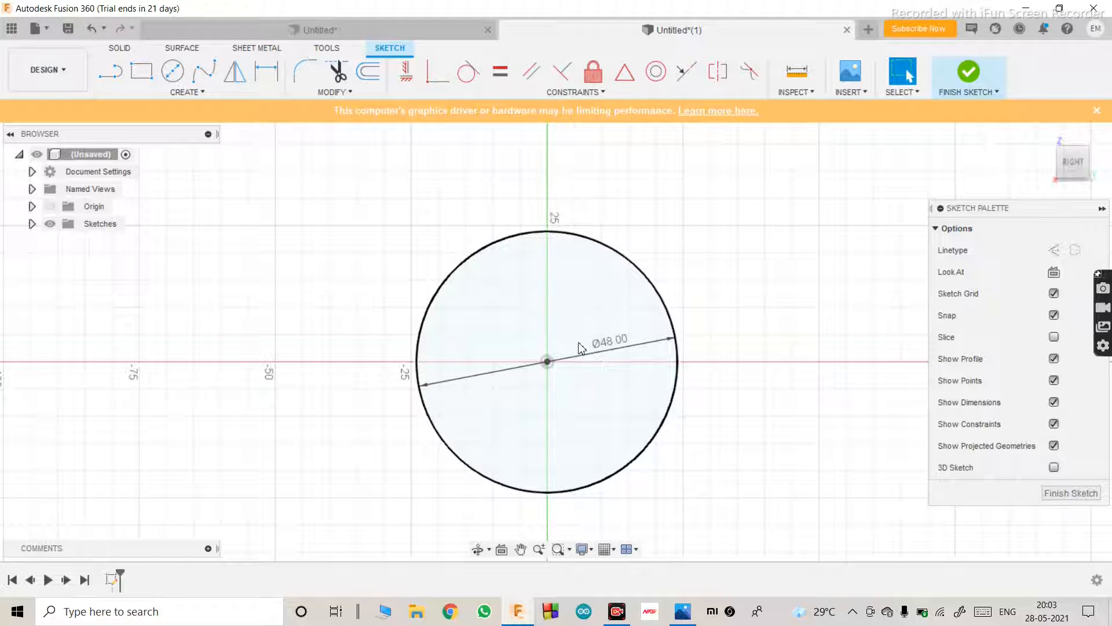
pyautogui.press('c')
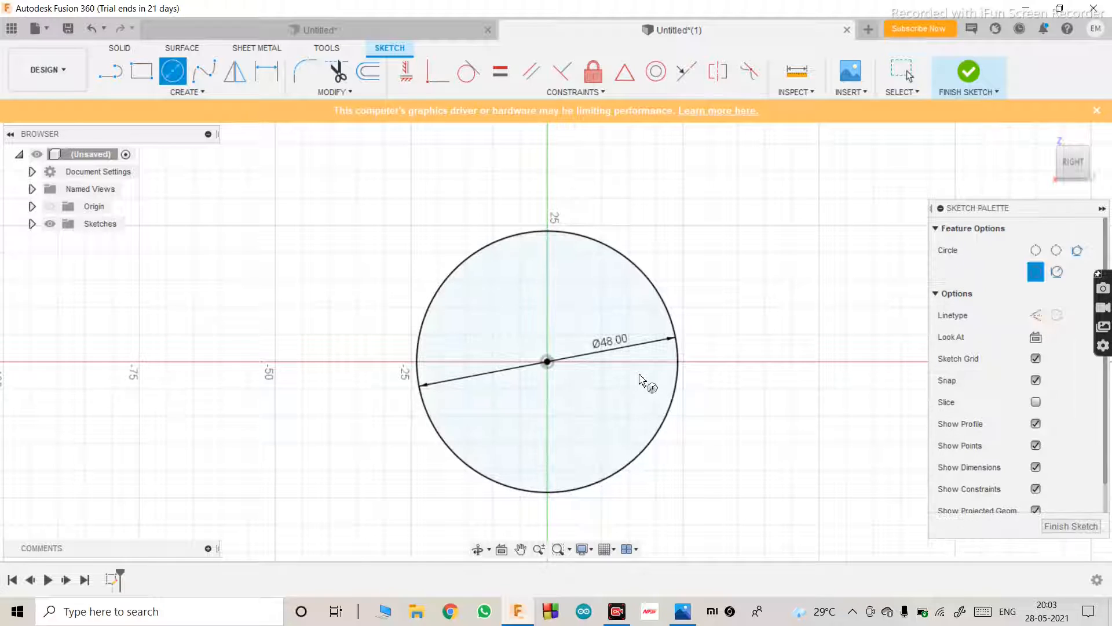
pyautogui.click(547, 361)
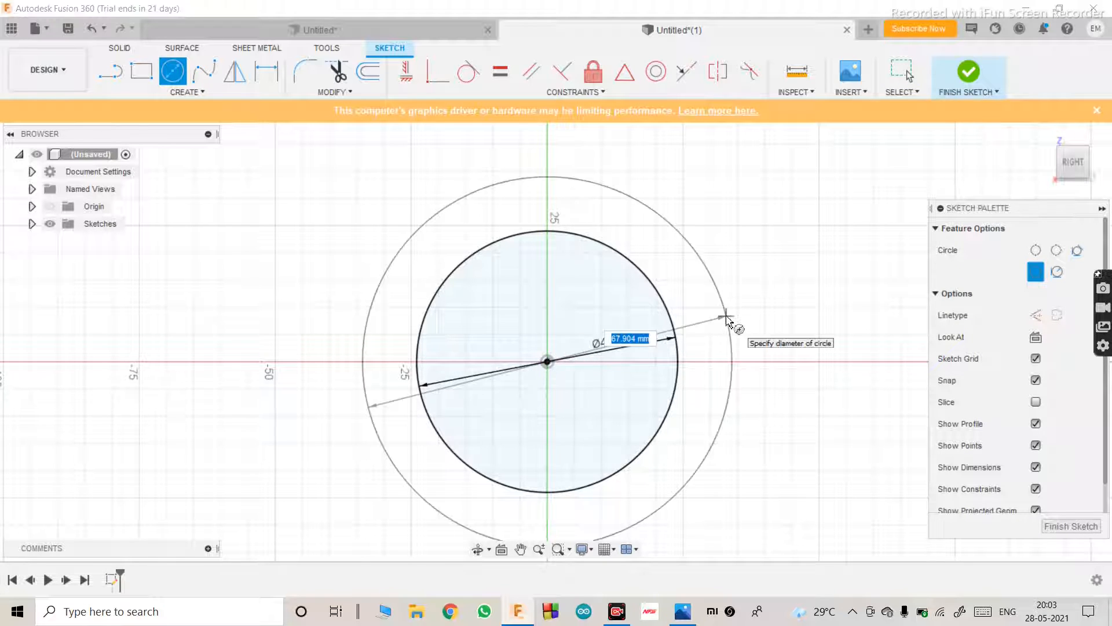
pyautogui.click(679, 610)
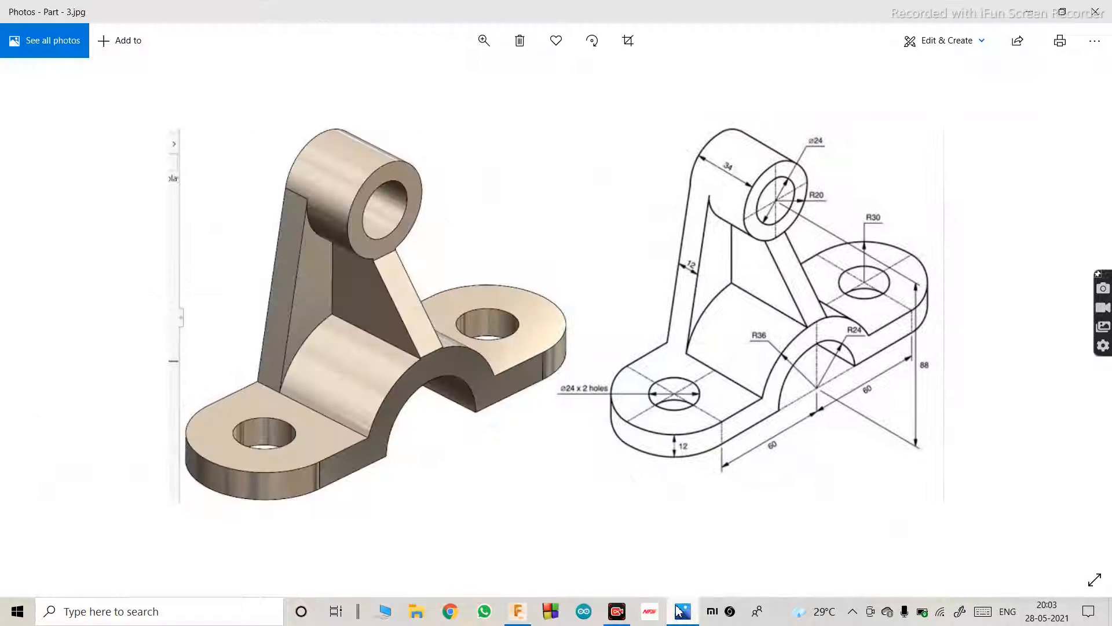
pyautogui.click(679, 610)
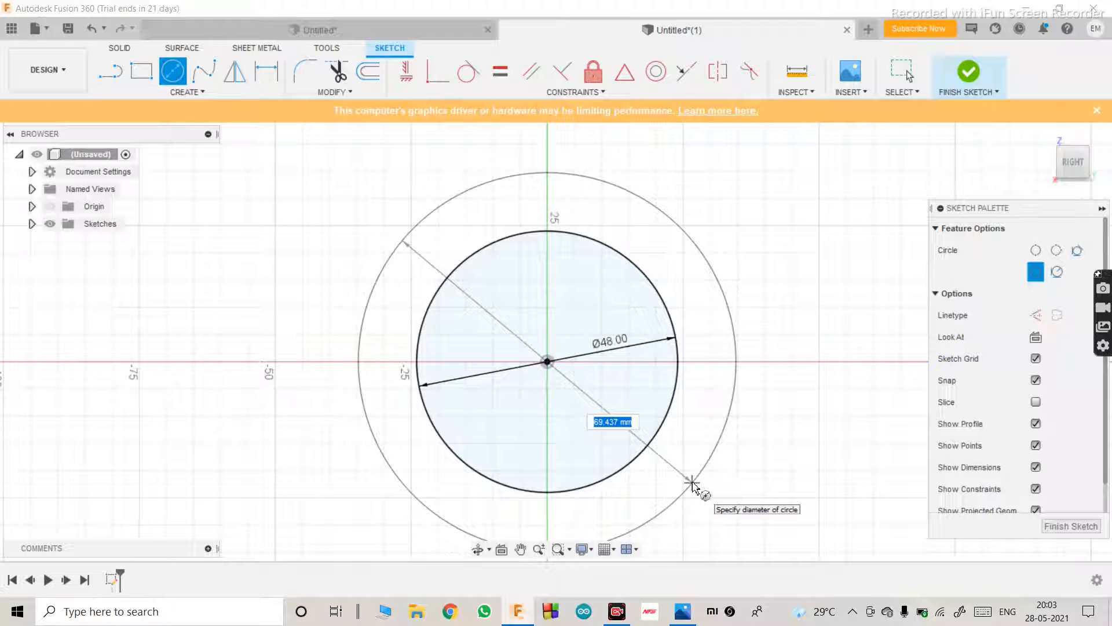
pyautogui.write('36*2')
pyautogui.press('Return')
pyautogui.press('Escape')
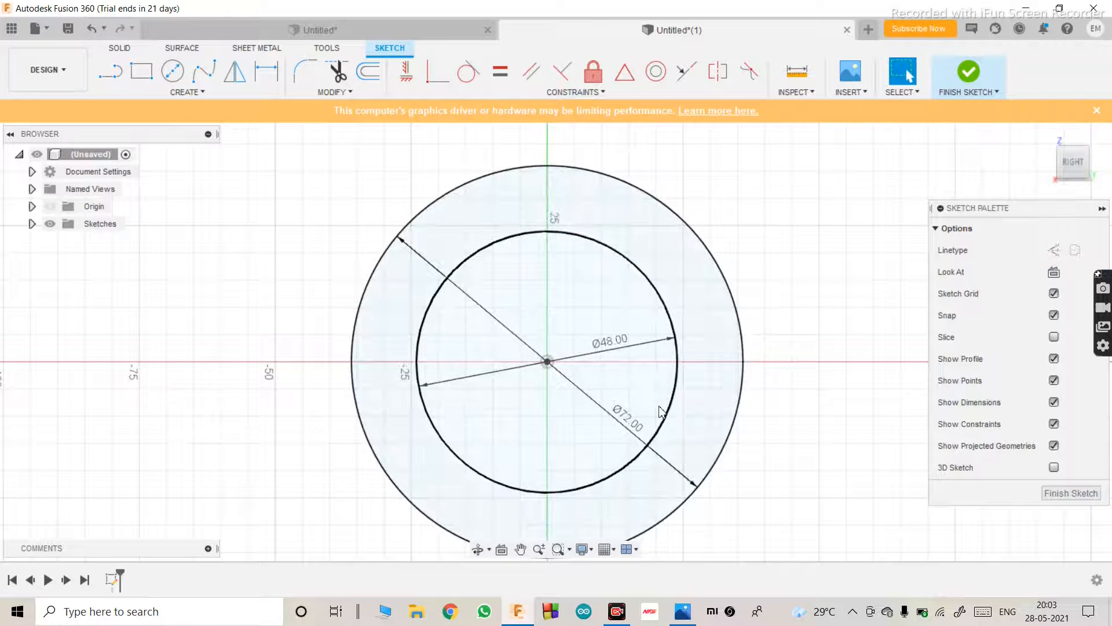
pyautogui.click(654, 430)
pyautogui.press('l')
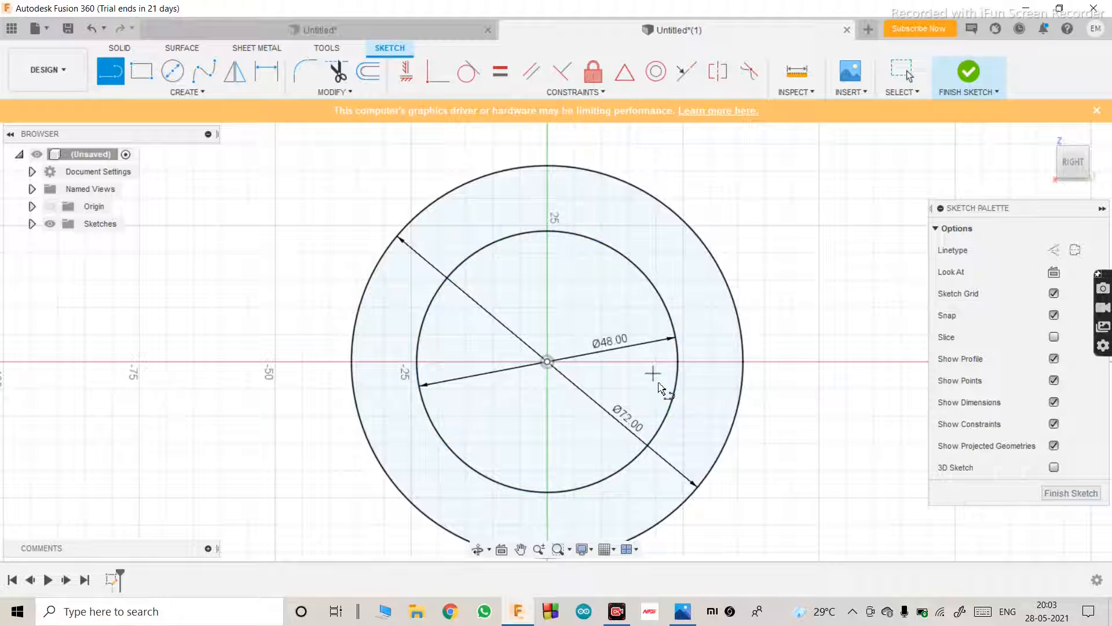
pyautogui.click(678, 363)
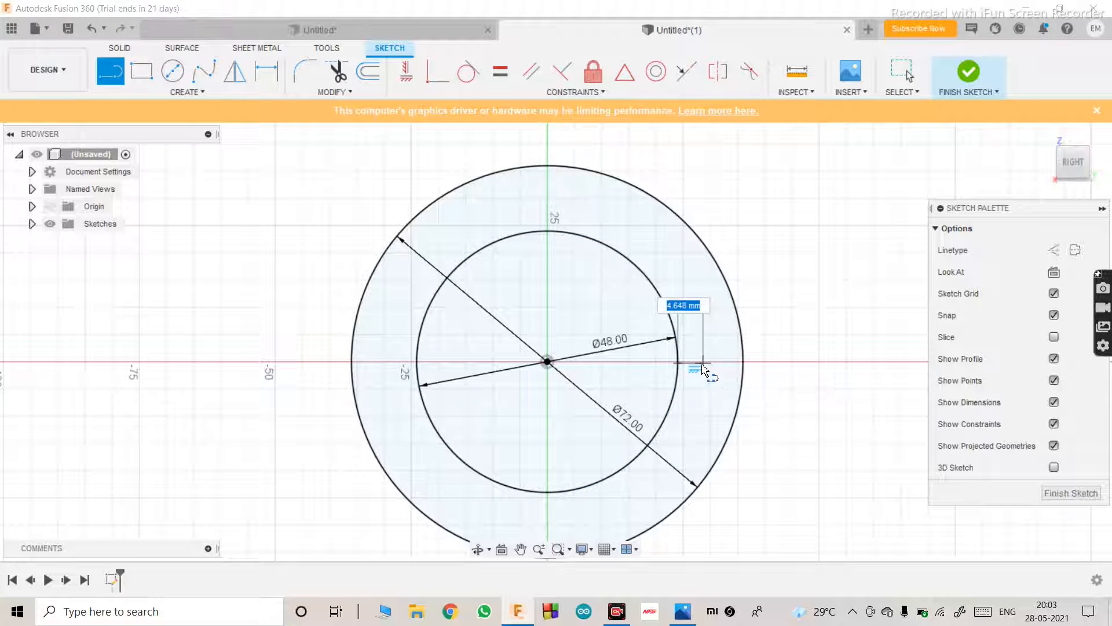
pyautogui.press('Escape')
pyautogui.press('l')
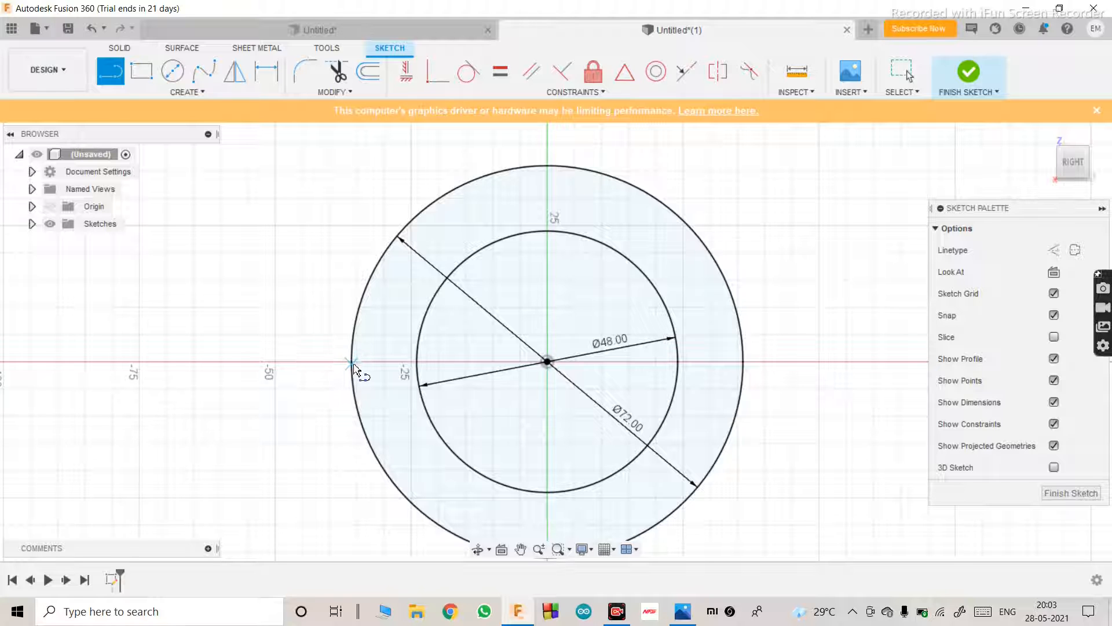
pyautogui.scroll(2, 425, 371)
pyautogui.scroll(-2, 424, 371)
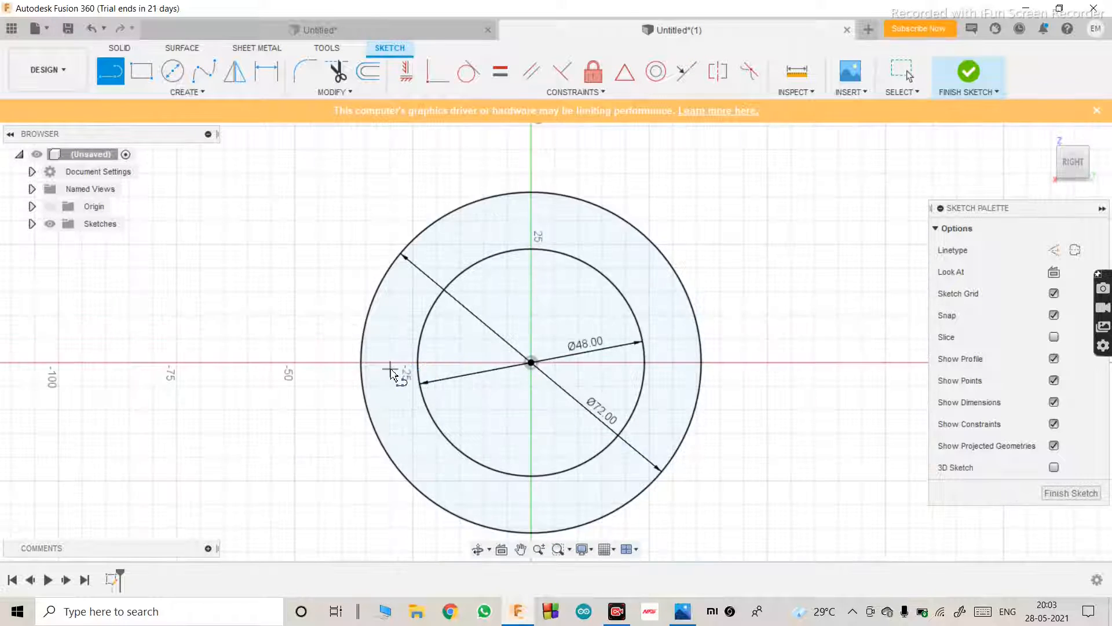
pyautogui.scroll(2, 390, 368)
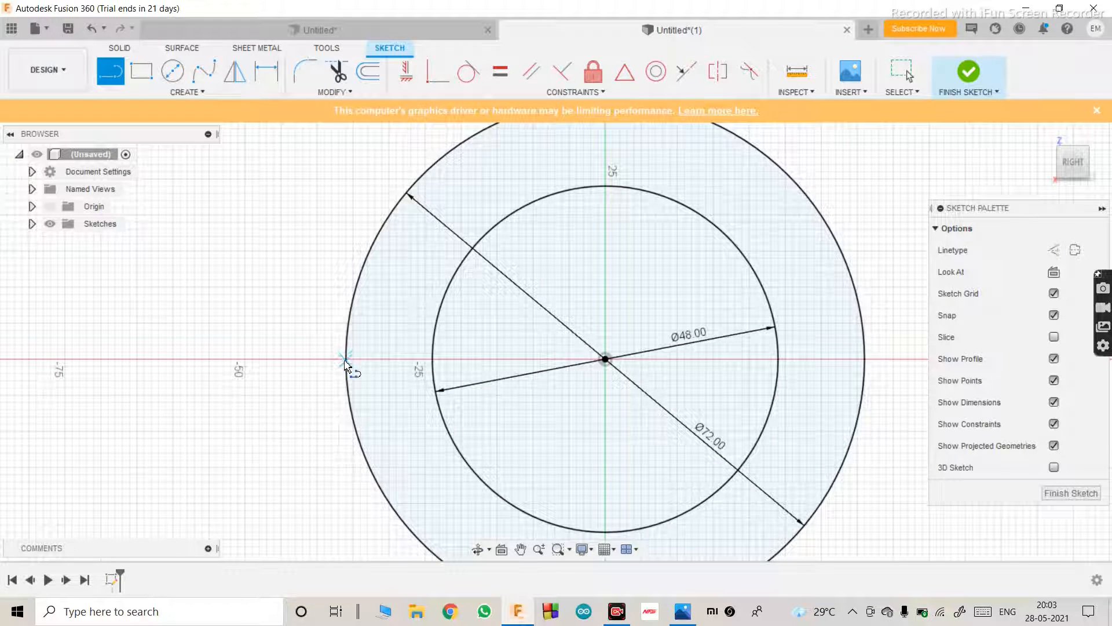
pyautogui.press('Escape')
pyautogui.scroll(-3, 420, 364)
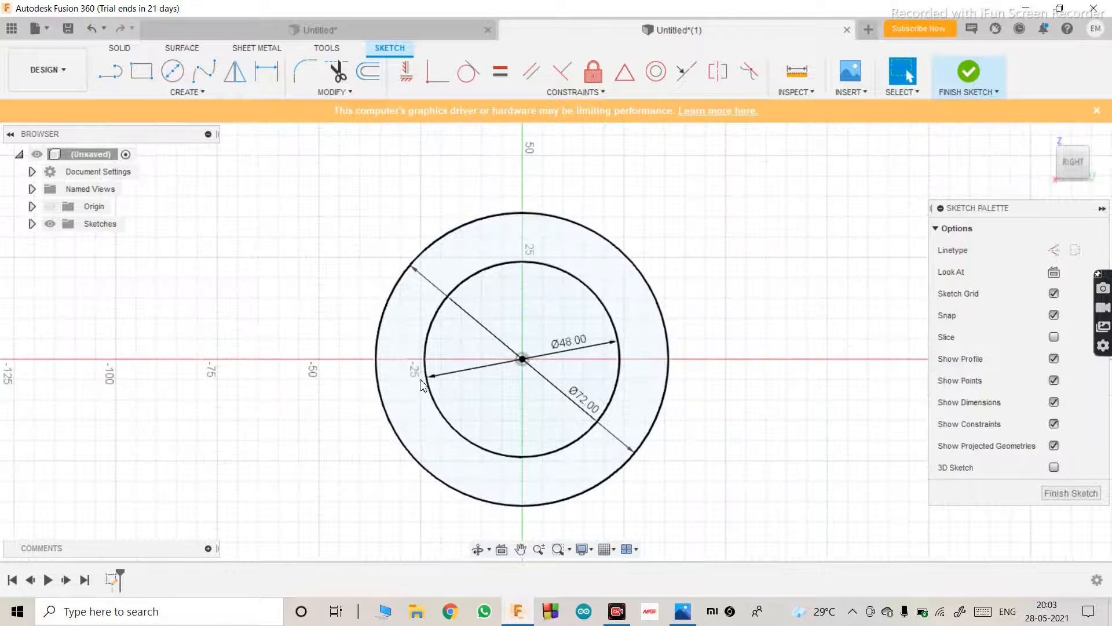
pyautogui.scroll(2, 485, 334)
pyautogui.scroll(-2, 486, 377)
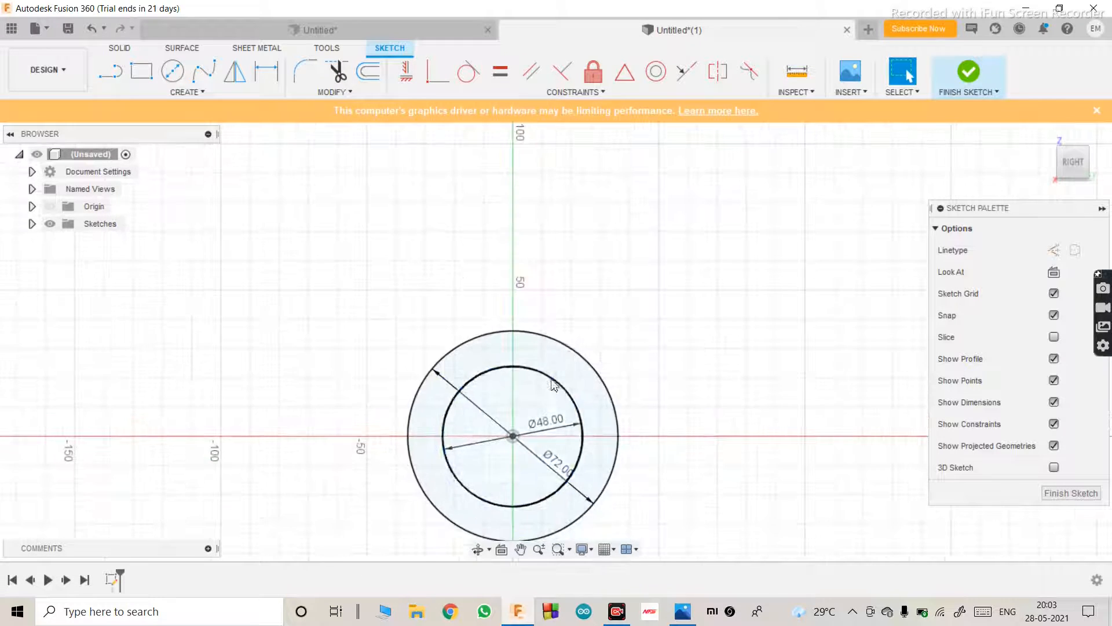
pyautogui.scroll(3, 522, 371)
pyautogui.scroll(-4, 545, 333)
pyautogui.scroll(4, 470, 446)
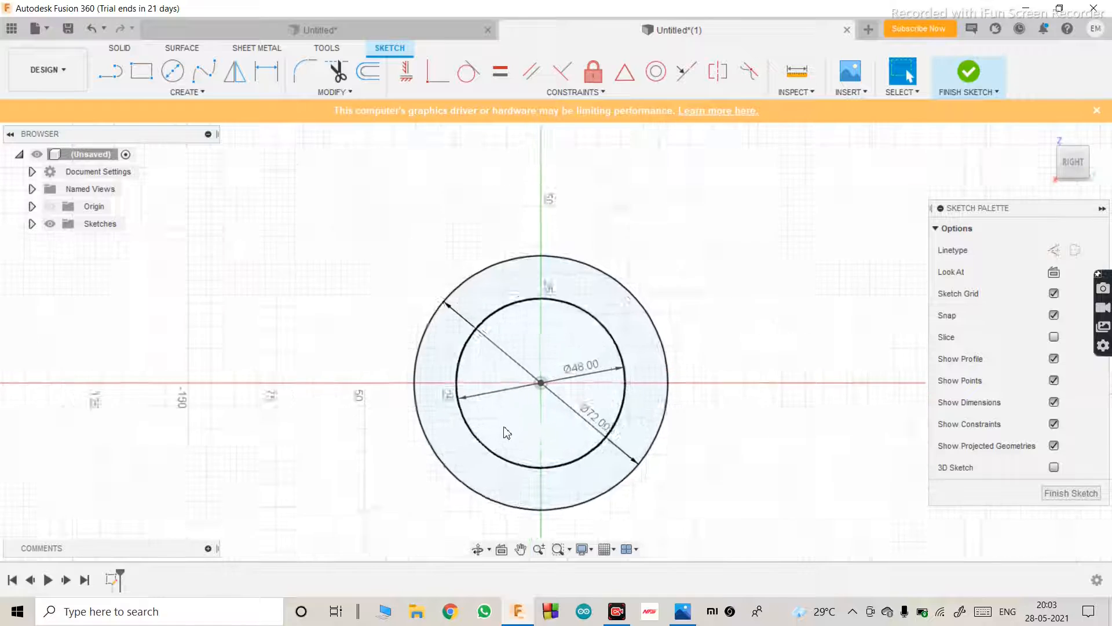
pyautogui.press('l')
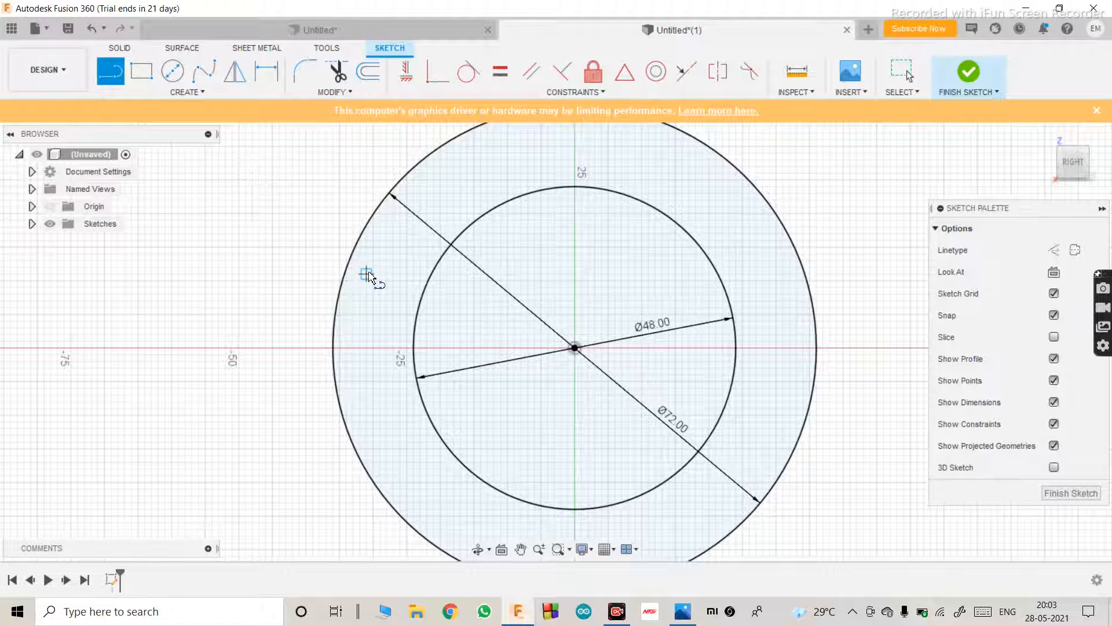
pyautogui.press('Escape')
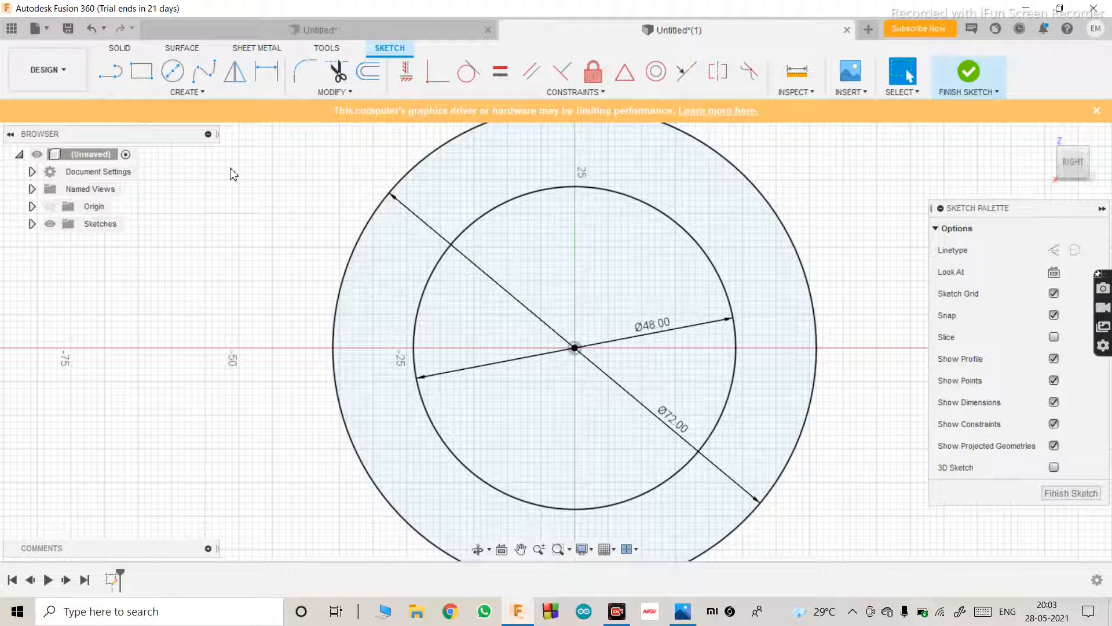
# Step: Draw a 100 mm horizontal construction line from the origin out to the left, past both circles
pyautogui.click(116, 70)
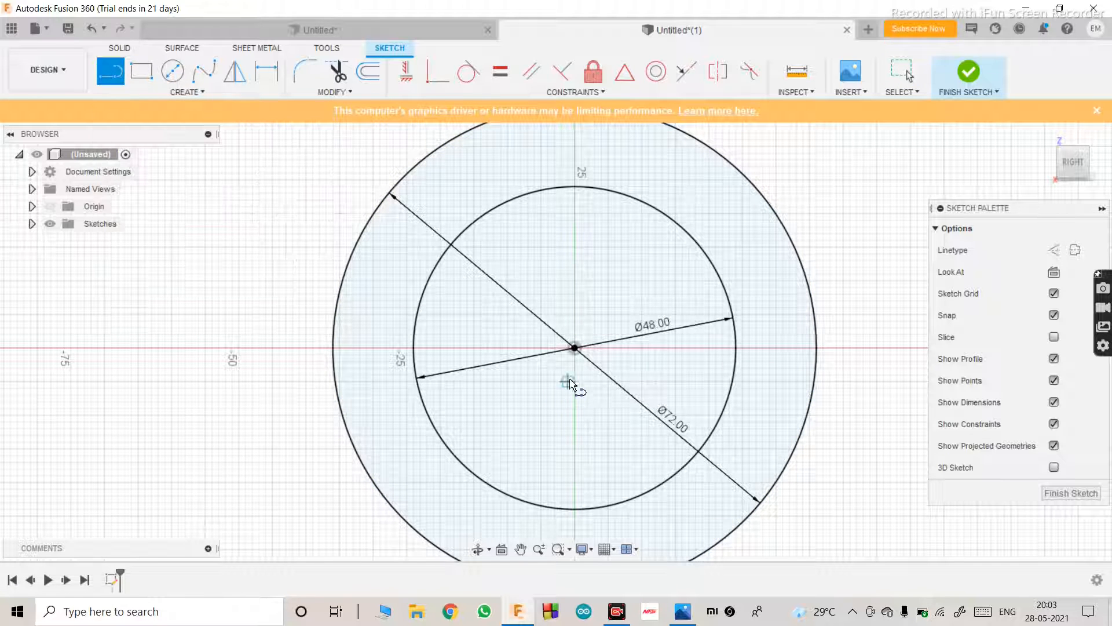
pyautogui.click(1054, 253)
pyautogui.click(575, 347)
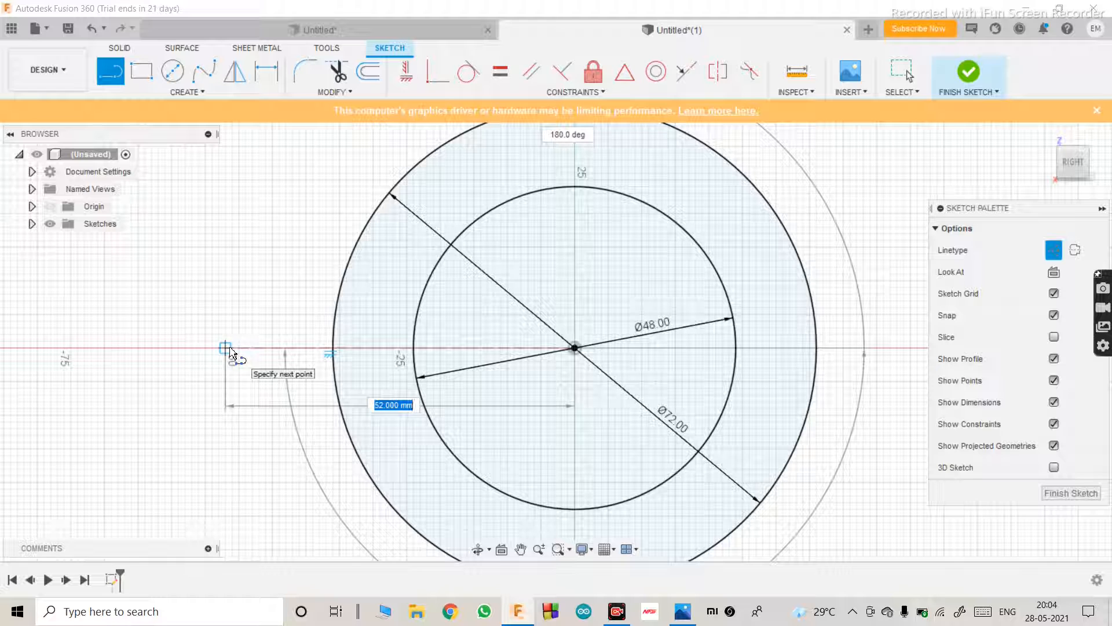
pyautogui.write('10')
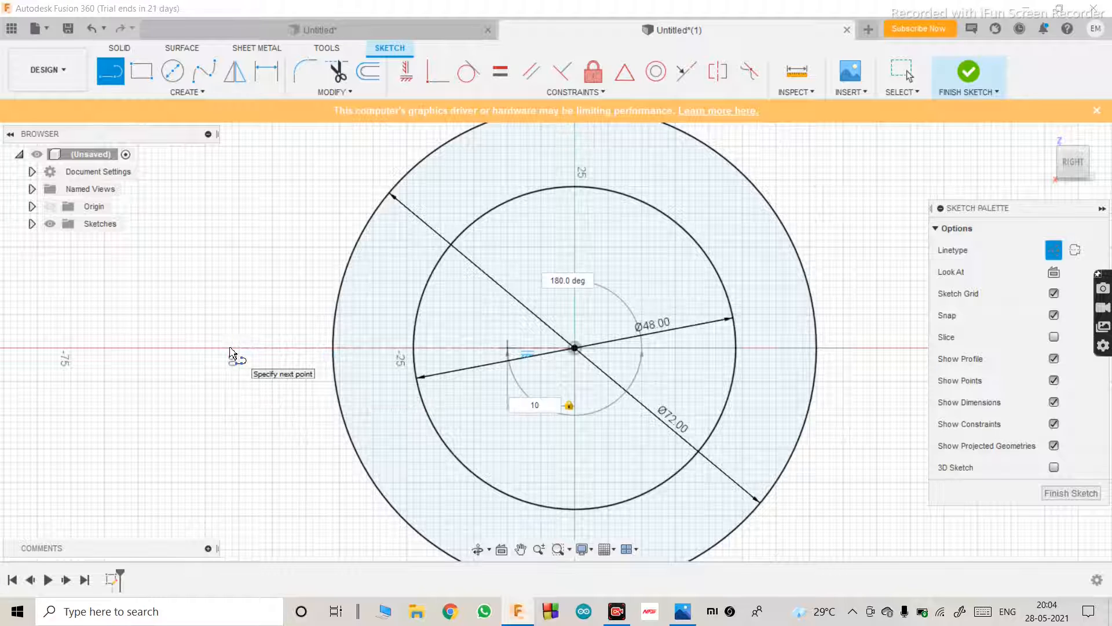
pyautogui.press('Return')
pyautogui.press('Escape')
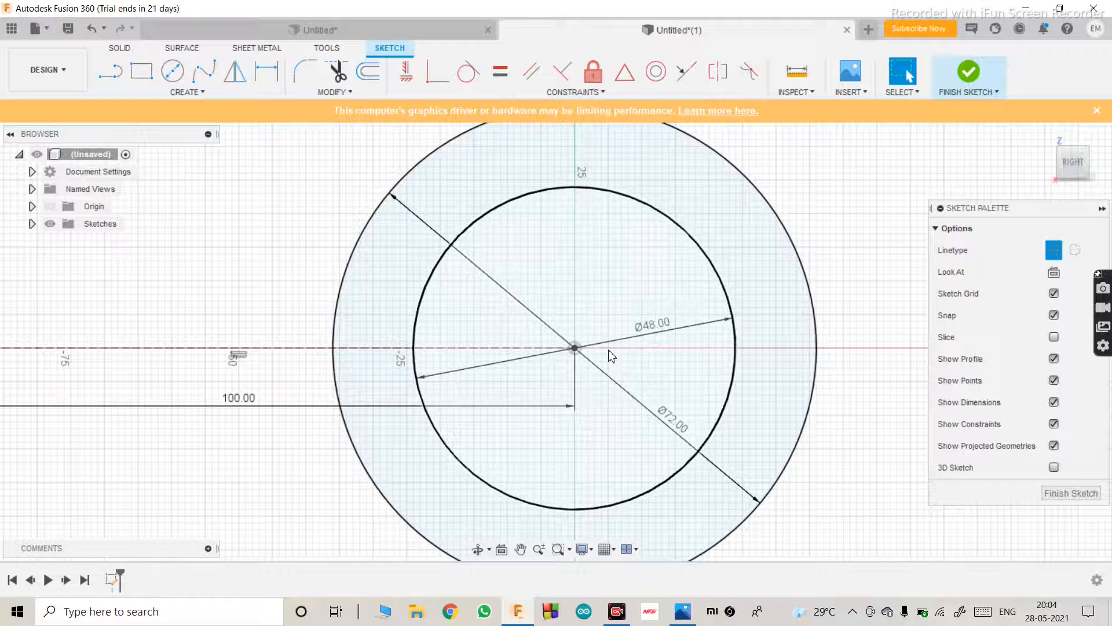
# Step: Draw a second 100 mm horizontal construction line from the origin in the opposite direction
pyautogui.press('l')
pyautogui.click(575, 347)
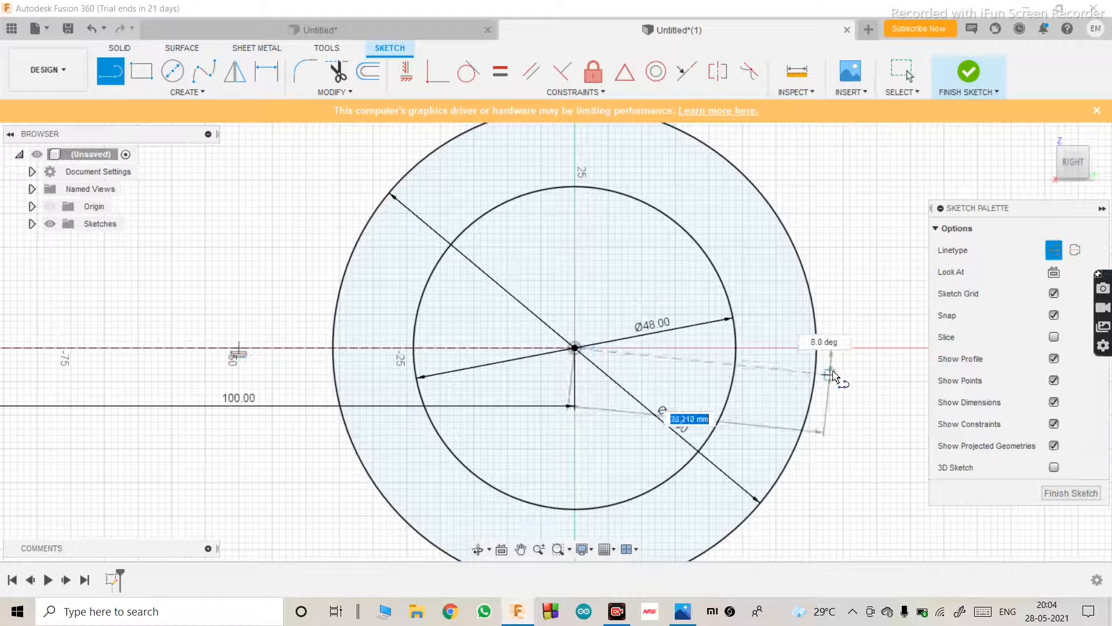
pyautogui.write('1')
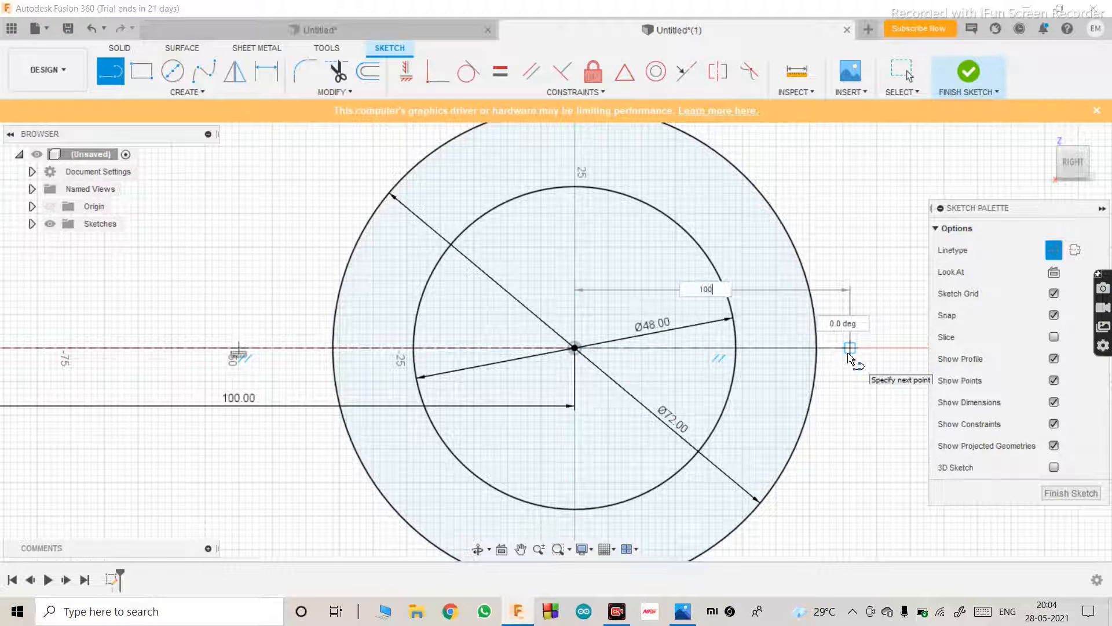
pyautogui.write('00')
pyautogui.press('Return')
pyautogui.press('Escape')
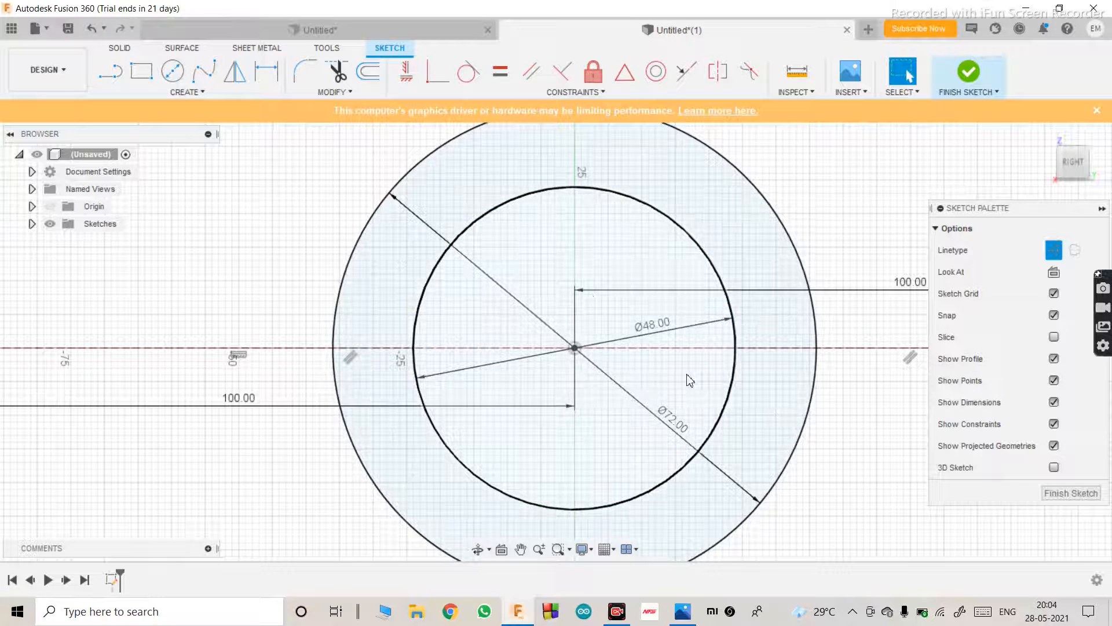
pyautogui.scroll(-2, 557, 363)
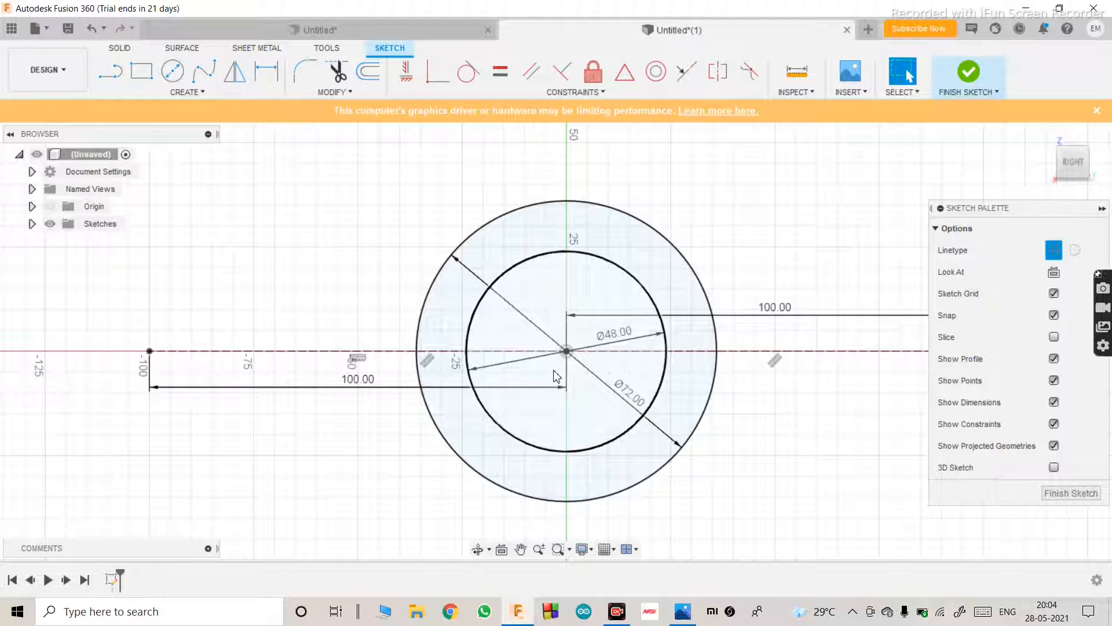
# Step: Switch off the construction linetype and draw a solid line on the horizontal axis from the outer circle's left edge to the inner circle
pyautogui.click(112, 76)
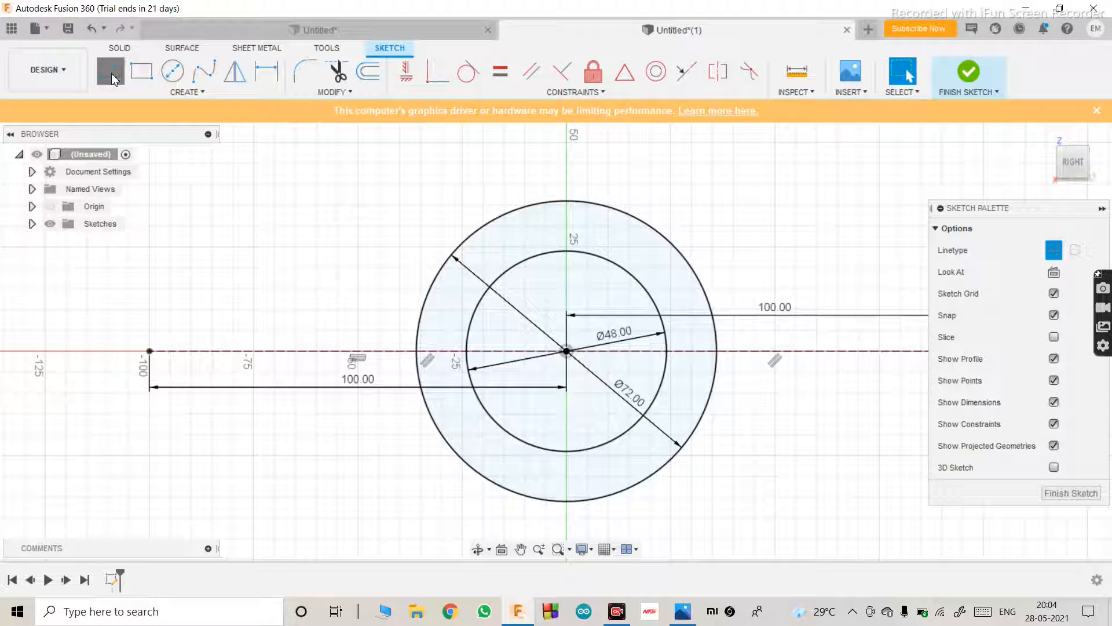
pyautogui.scroll(-1, 273, 297)
pyautogui.scroll(2, 496, 337)
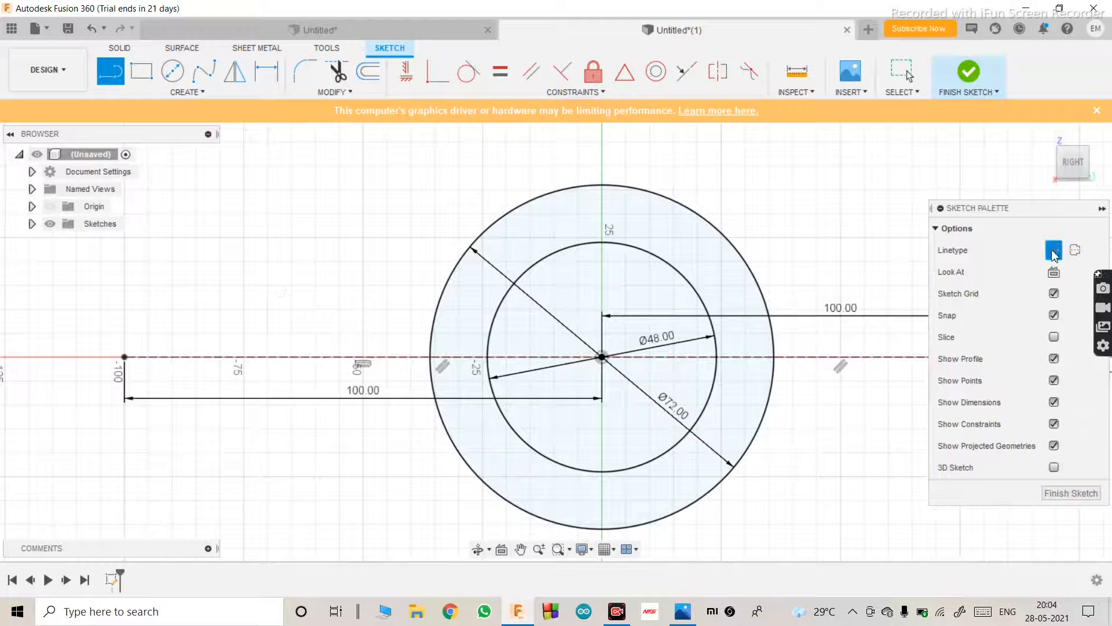
pyautogui.scroll(-1, 602, 330)
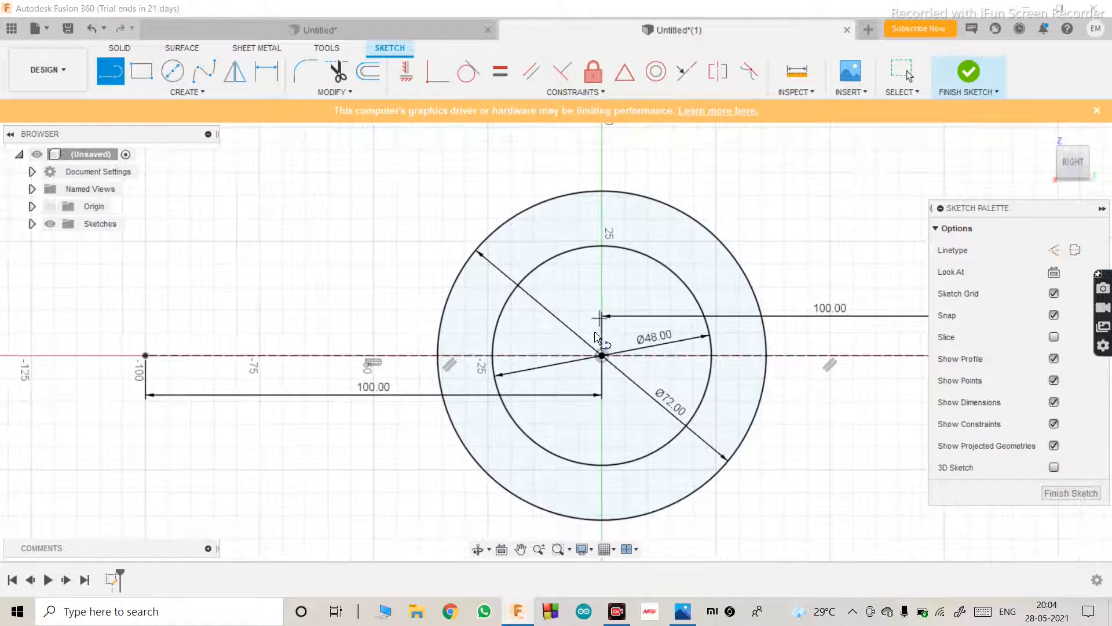
pyautogui.scroll(-1, 591, 342)
pyautogui.scroll(3, 531, 353)
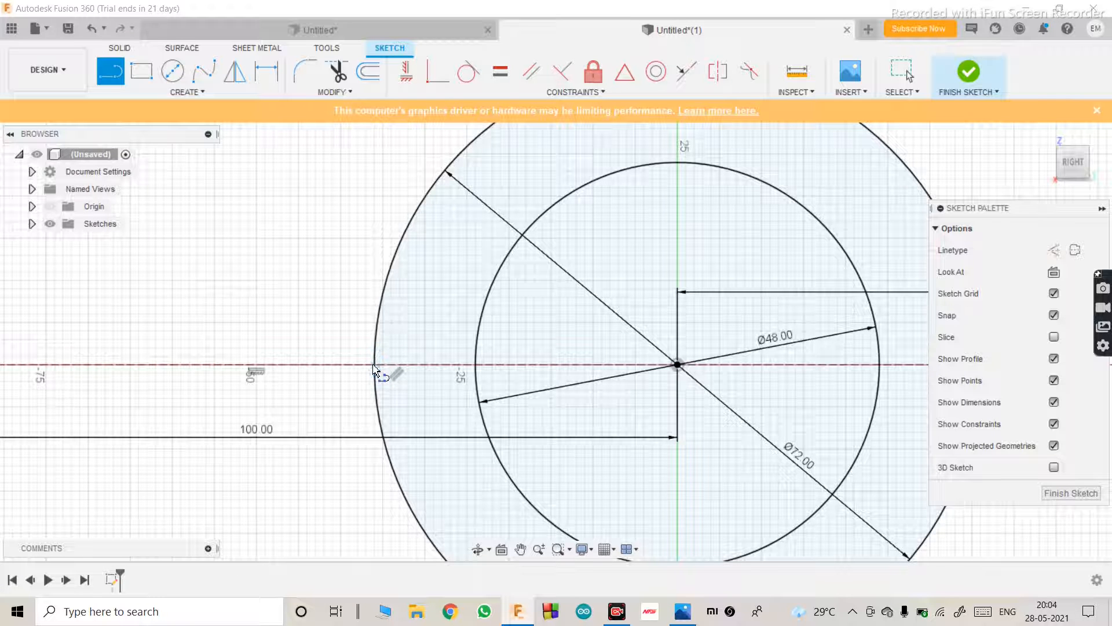
pyautogui.scroll(2, 377, 367)
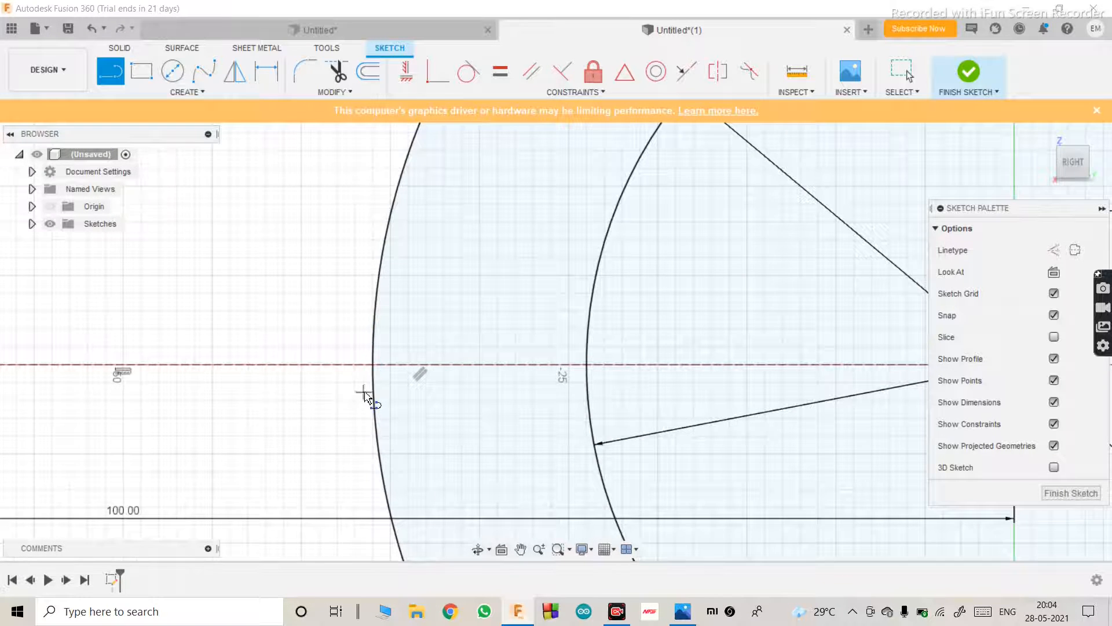
pyautogui.scroll(-5, 366, 396)
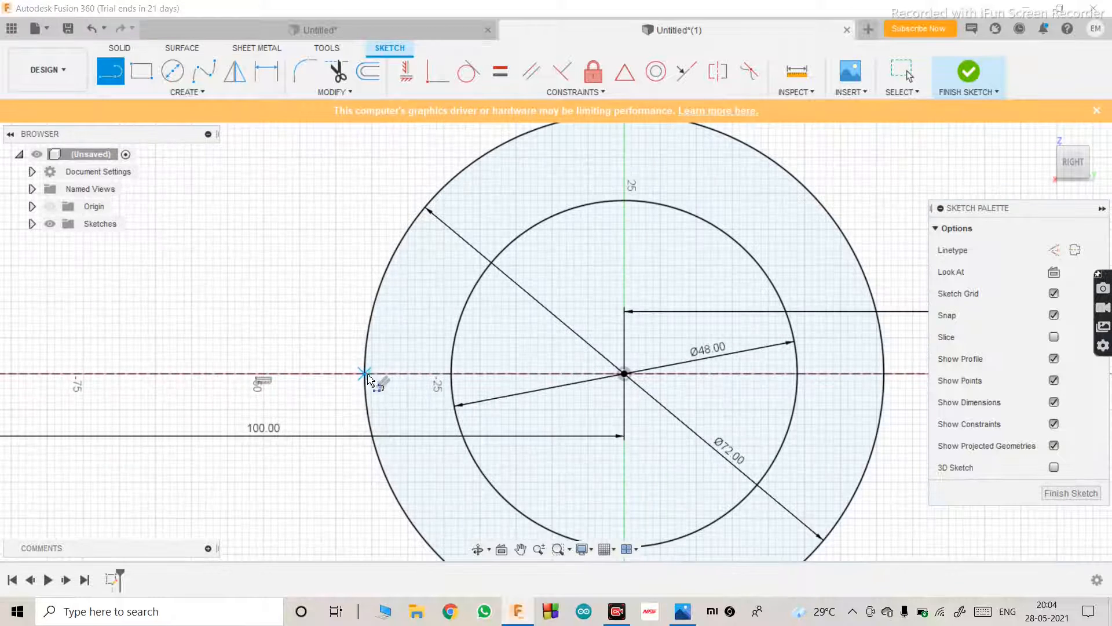
pyautogui.click(366, 374)
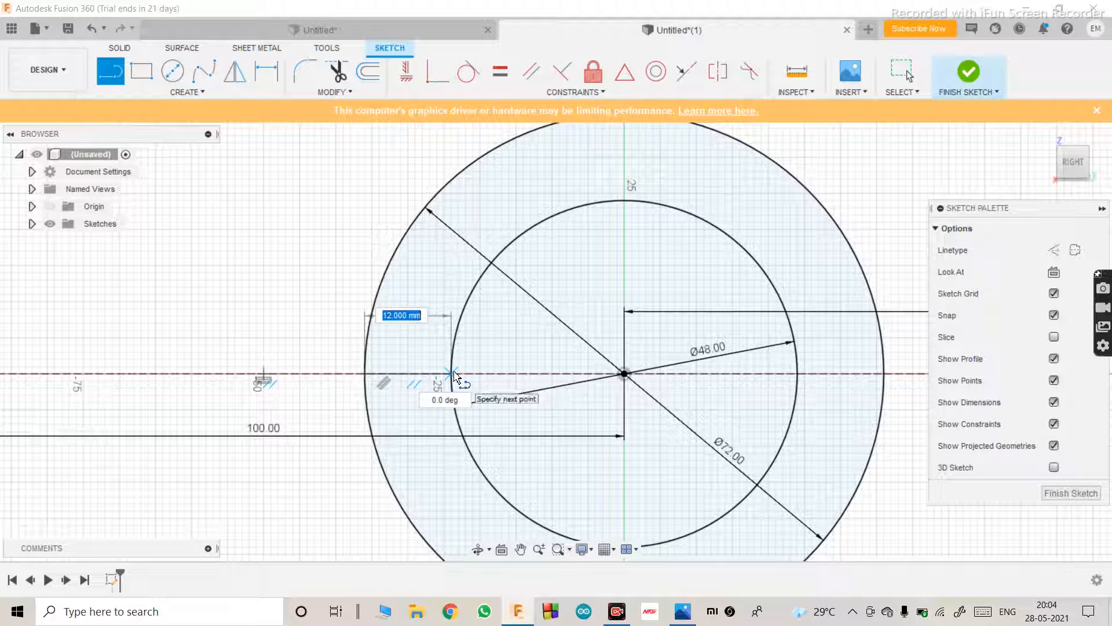
pyautogui.doubleClick(453, 374)
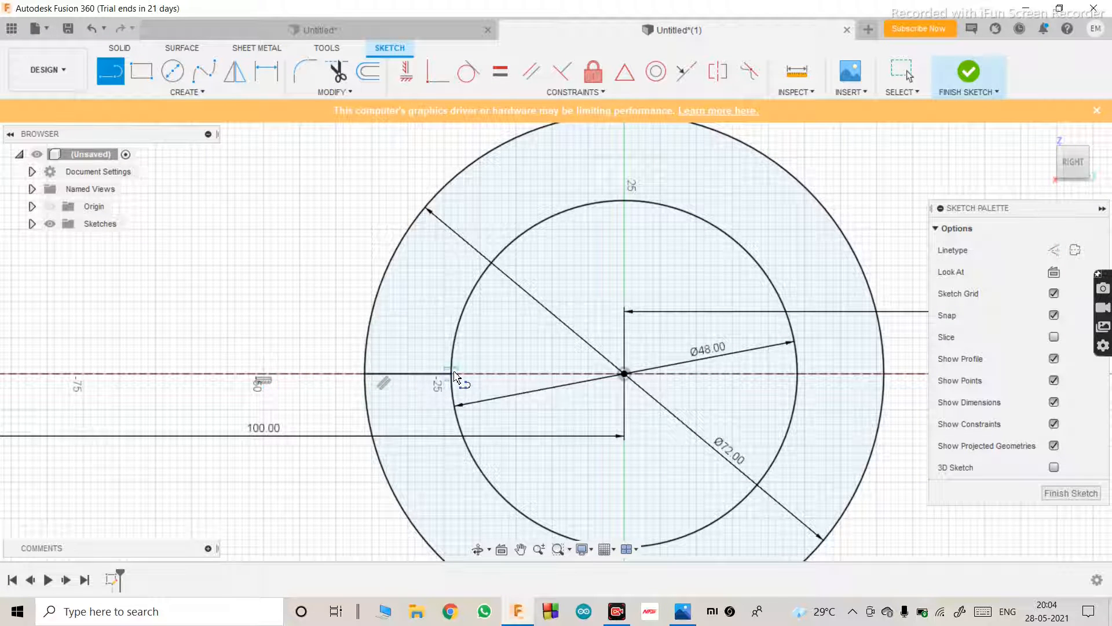
# Step: Draw a matching solid line on the horizontal axis joining the right edges of the inner and outer circles
pyautogui.click(797, 374)
pyautogui.doubleClick(885, 374)
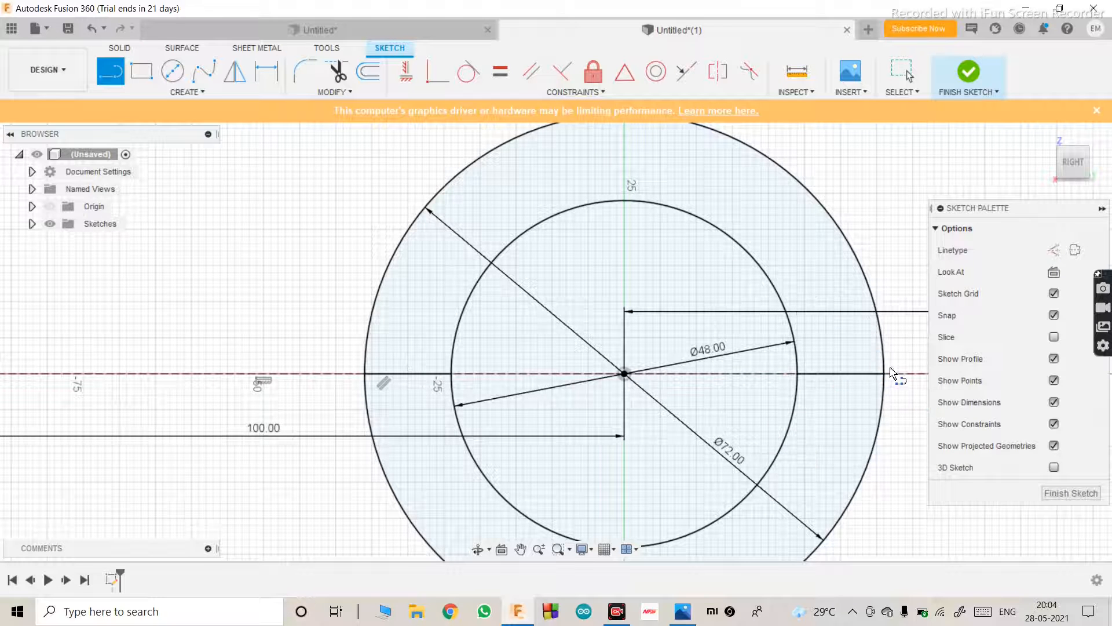
pyautogui.scroll(-3, 683, 302)
pyautogui.scroll(-2, 650, 344)
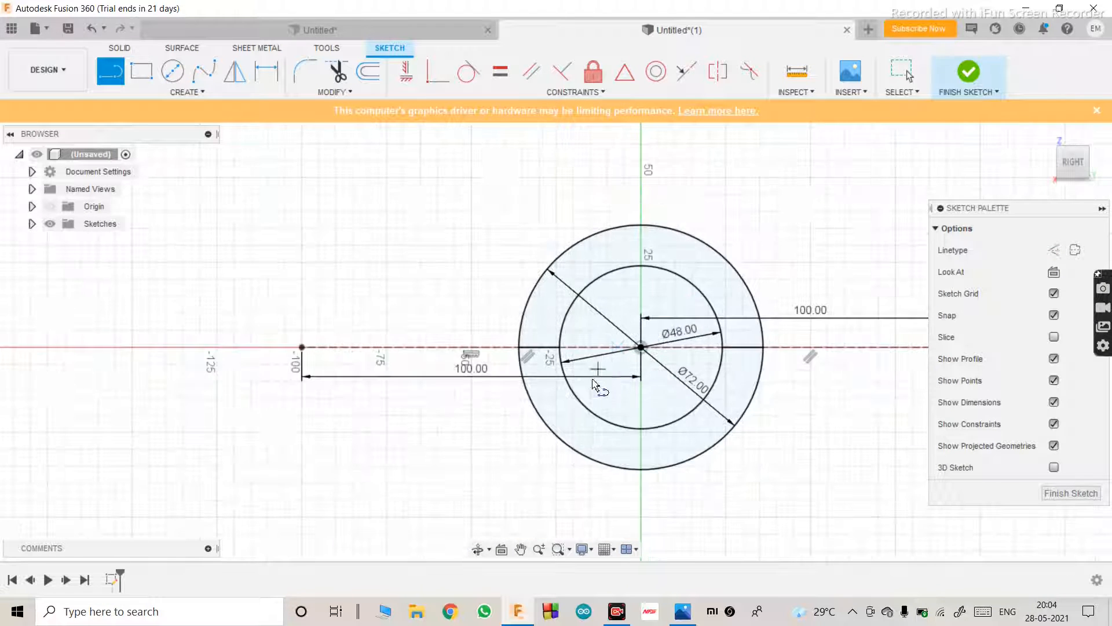
pyautogui.scroll(3, 657, 333)
pyautogui.press('Escape')
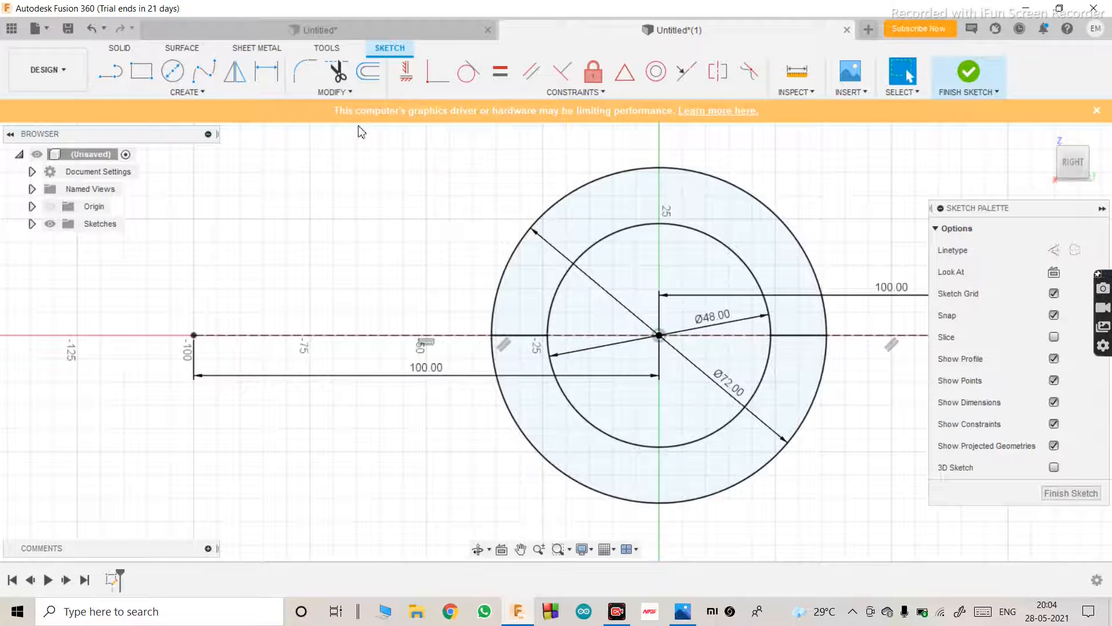
# Step: Trim away the lower halves of both circles to leave a half-ring profile, and finish the sketch
pyautogui.click(337, 71)
pyautogui.click(591, 445)
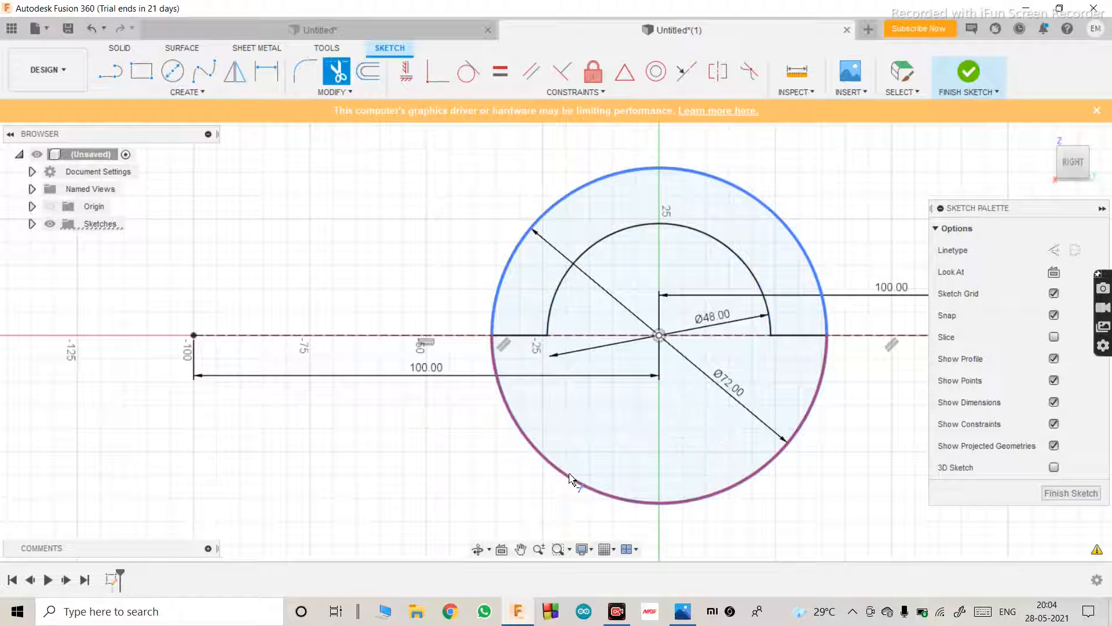
pyautogui.click(568, 490)
pyautogui.scroll(-3, 528, 457)
pyautogui.scroll(3, 629, 278)
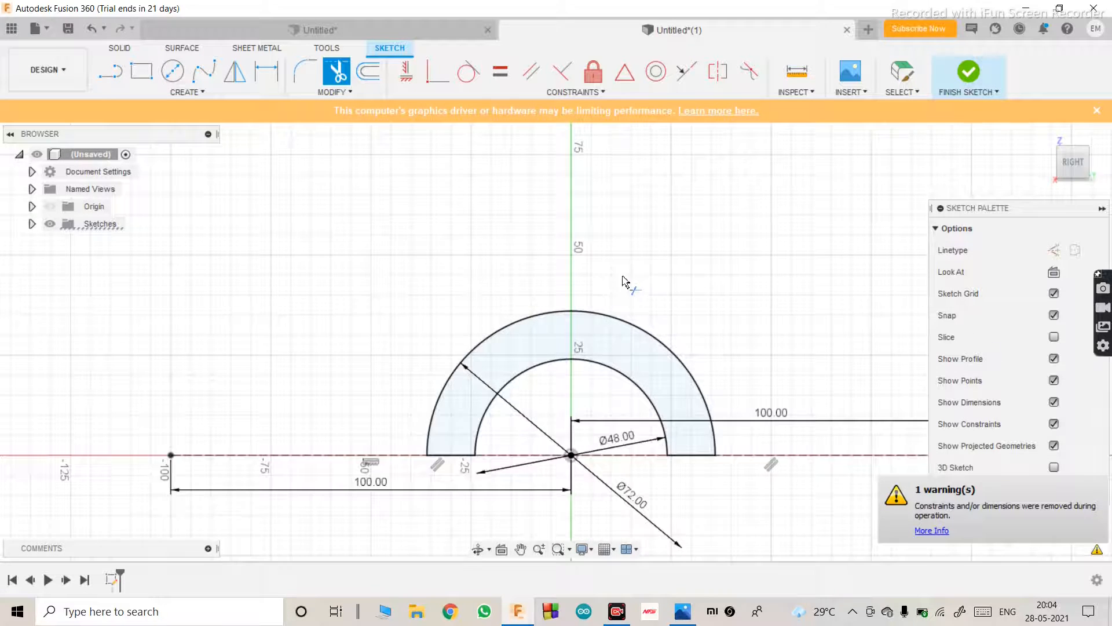
pyautogui.scroll(-3, 625, 301)
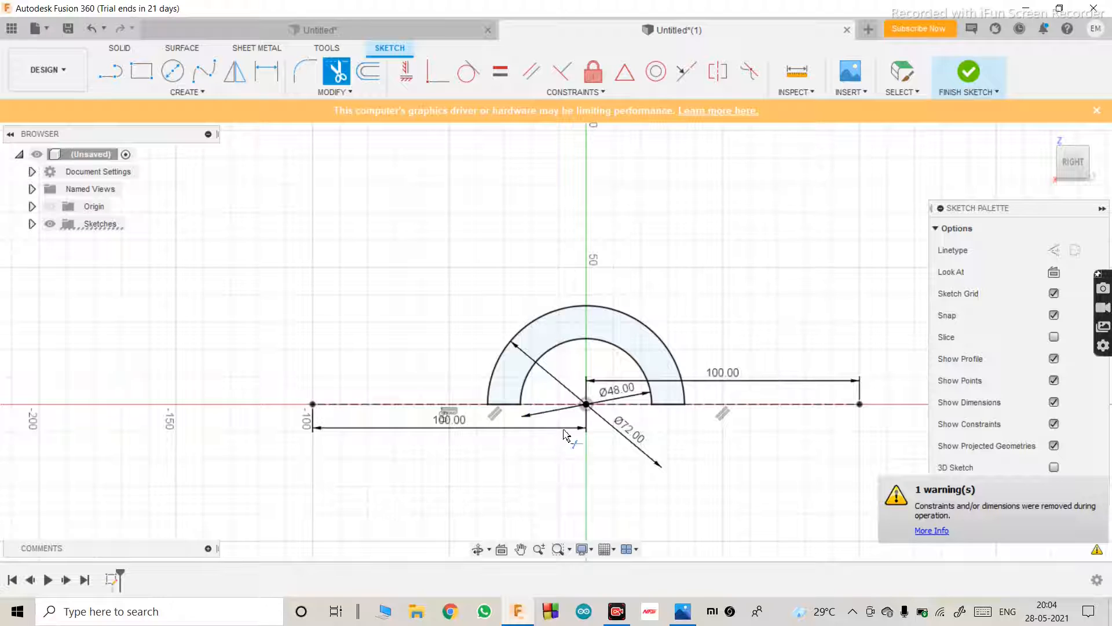
pyautogui.scroll(2, 568, 435)
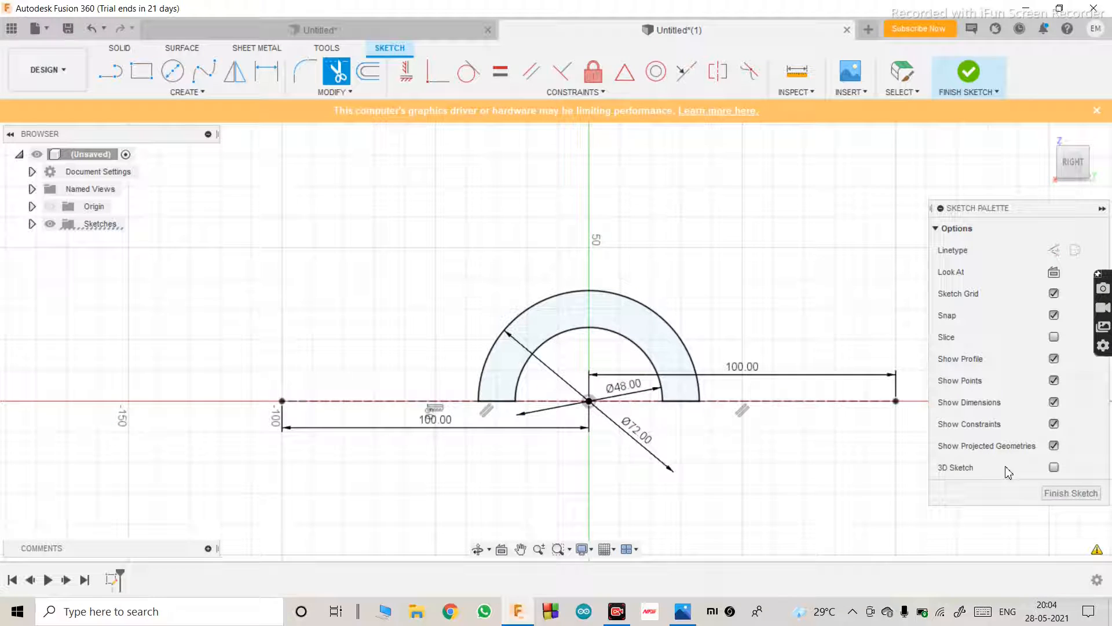
pyautogui.click(1071, 493)
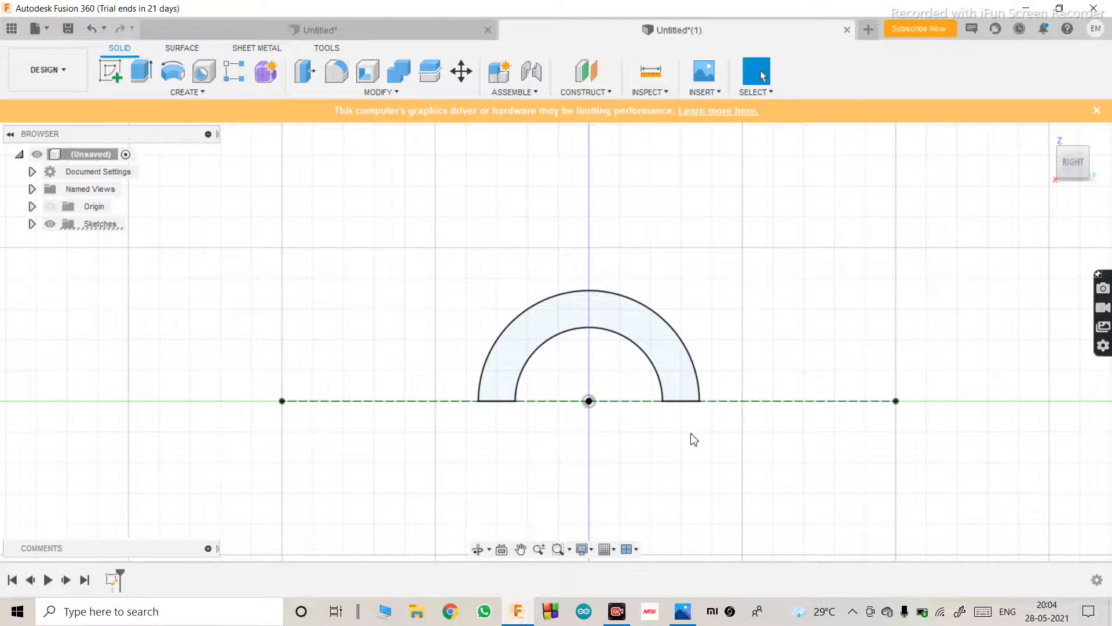
# Step: Select the half-ring profile in an angled 3D view and check the bracket drawing Part - 3.jpg in Photos
pyautogui.click(476, 549)
pyautogui.moveTo(595, 367); pyautogui.dragTo(646, 409)
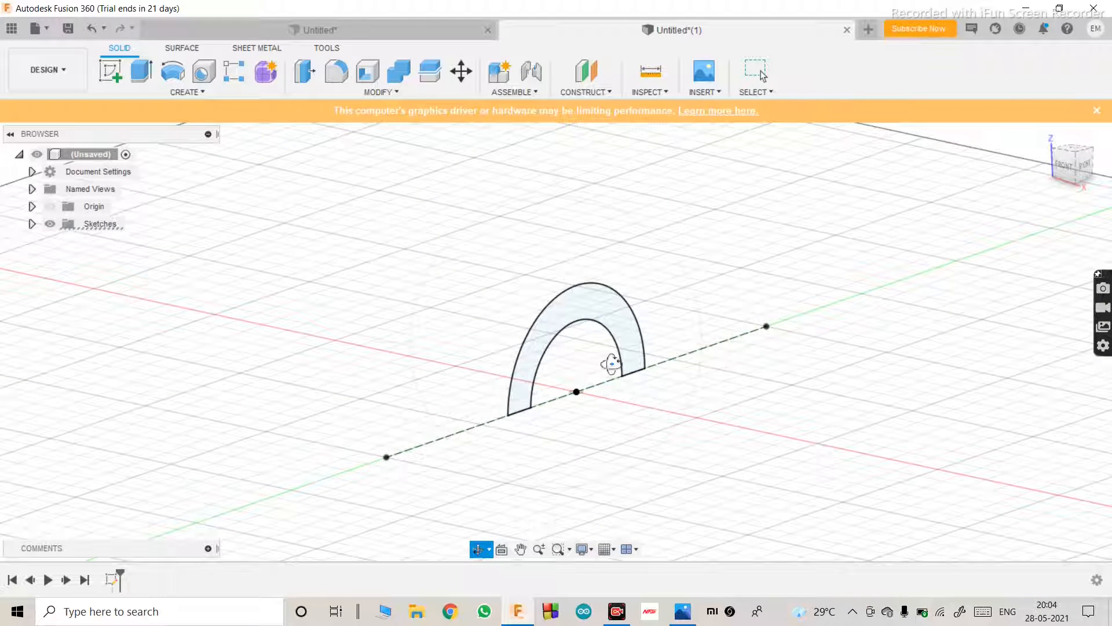
pyautogui.press('Escape')
pyautogui.click(597, 313)
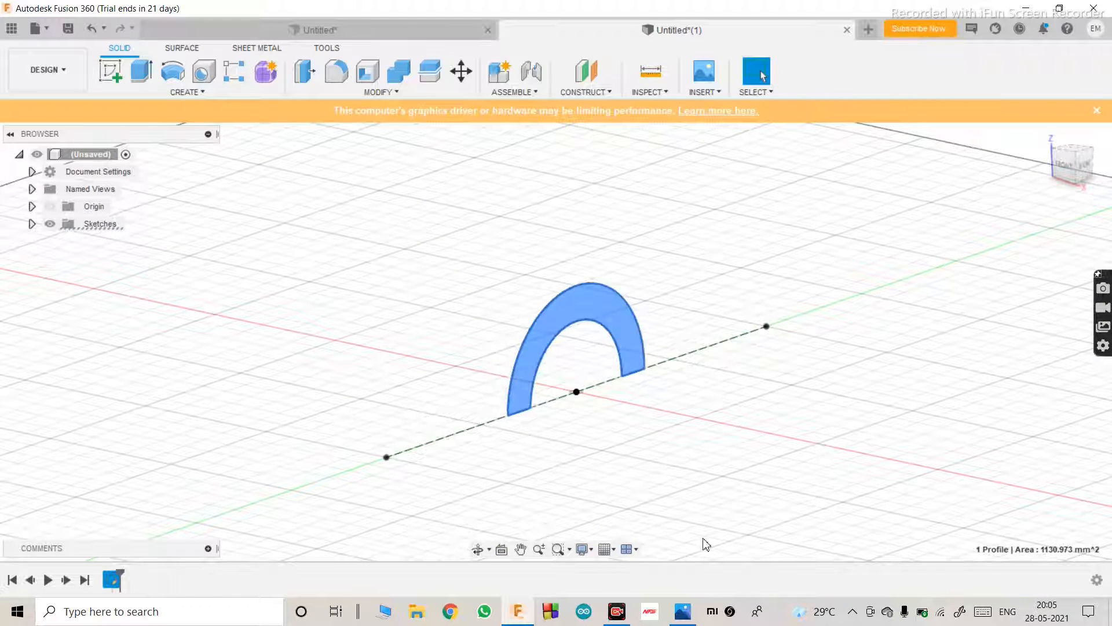
pyautogui.click(683, 611)
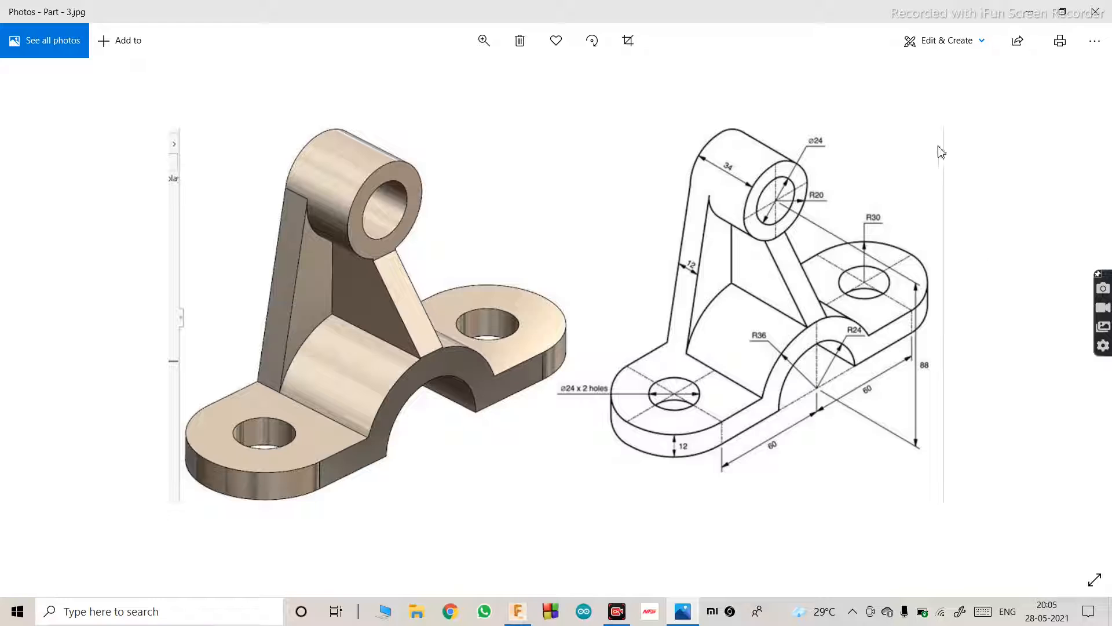
# Step: Return to Fusion 360 and extrude the half-ring profile symmetrically as a new body with a distance of 60 mm
pyautogui.click(1035, 7)
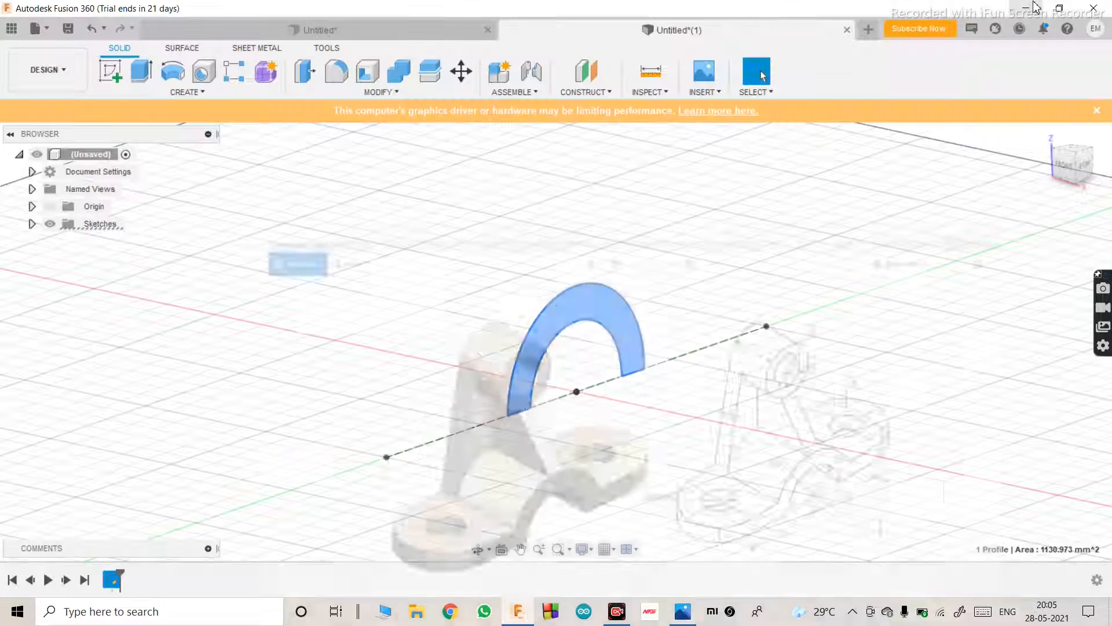
pyautogui.scroll(2, 605, 287)
pyautogui.scroll(-2, 605, 286)
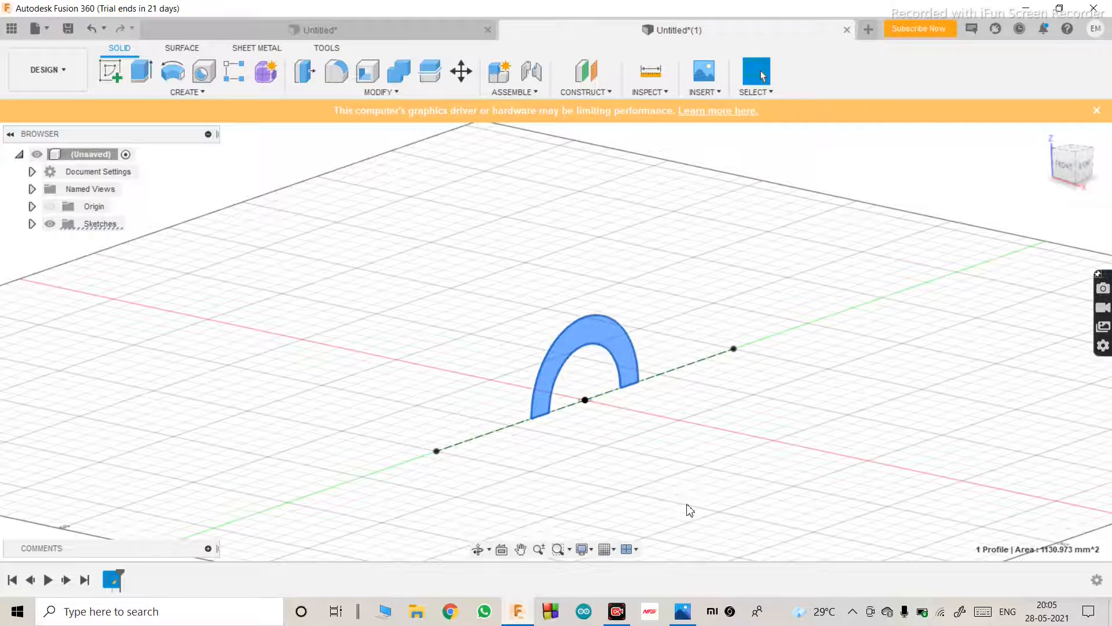
pyautogui.press('e')
pyautogui.click(1015, 293)
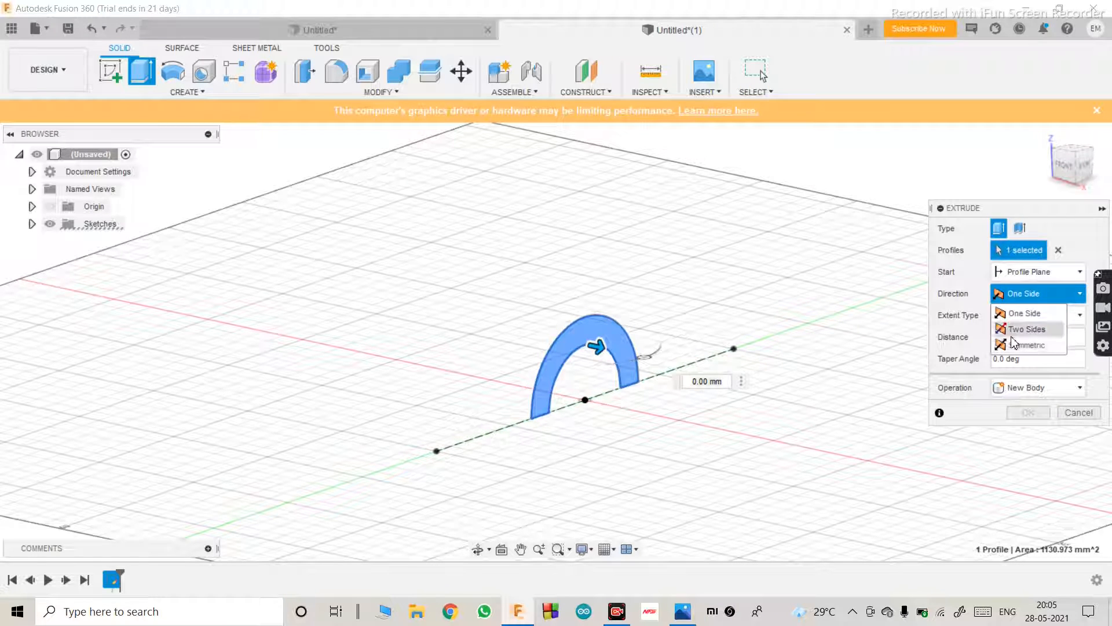
pyautogui.click(1020, 344)
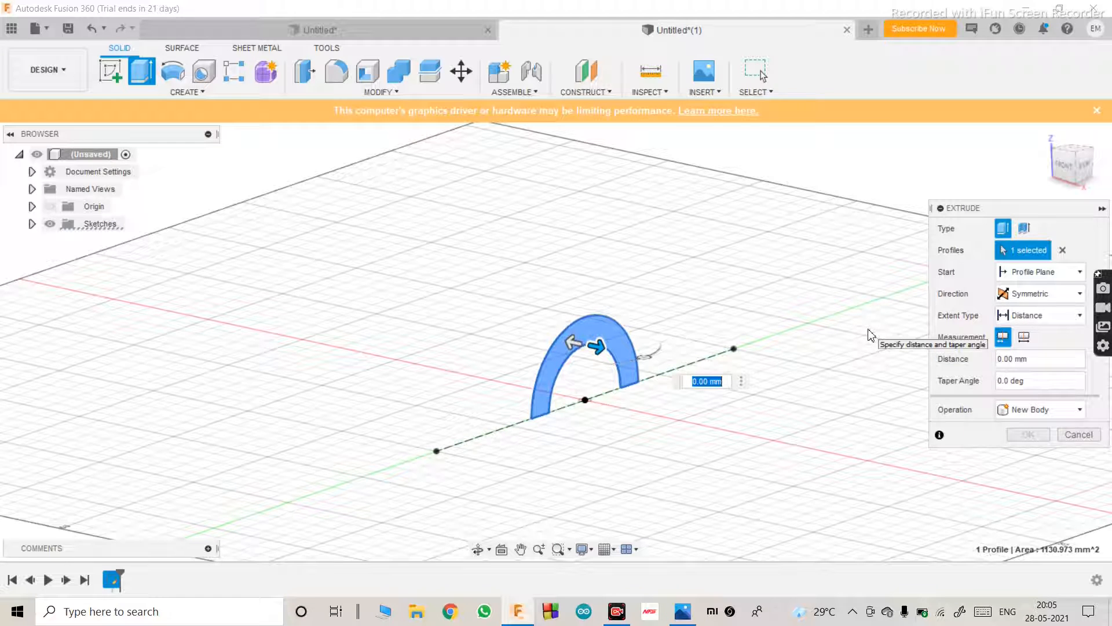
pyautogui.write('60')
pyautogui.press('Return')
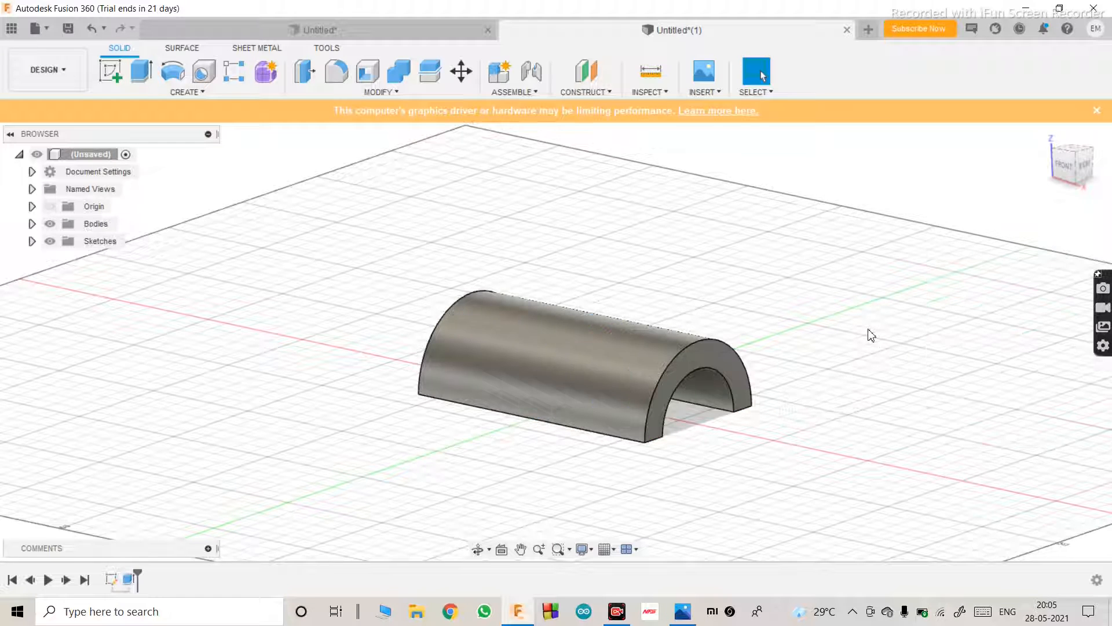
# Step: Check the drawing Part - 3.jpg in Photos, return to Fusion 360 and start a sketch on the arch's left-view end face
pyautogui.click(683, 611)
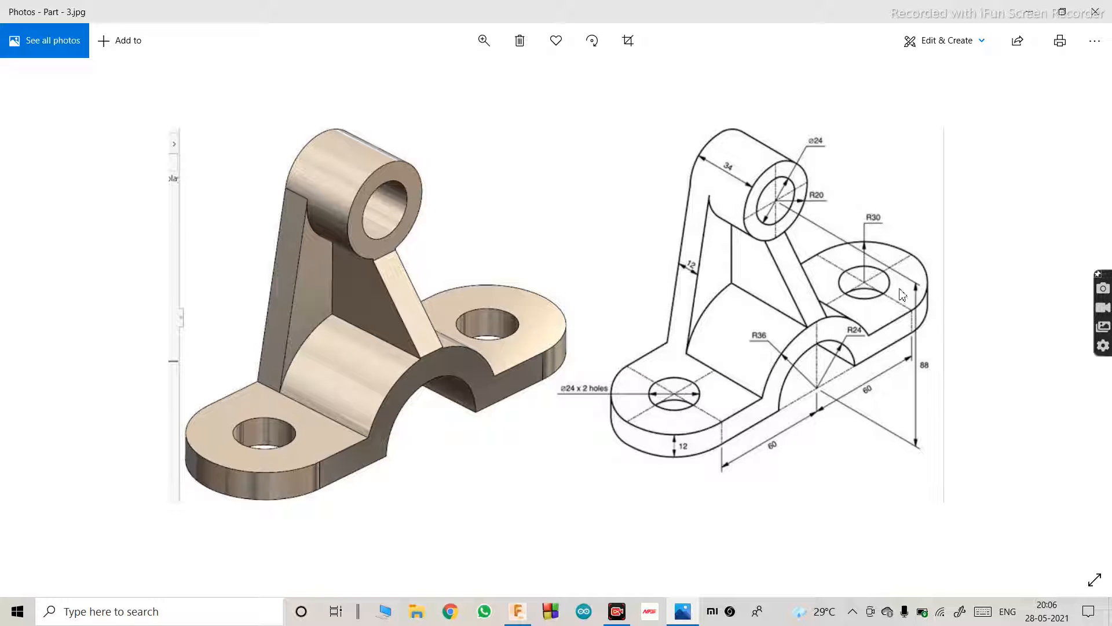
pyautogui.click(1029, 11)
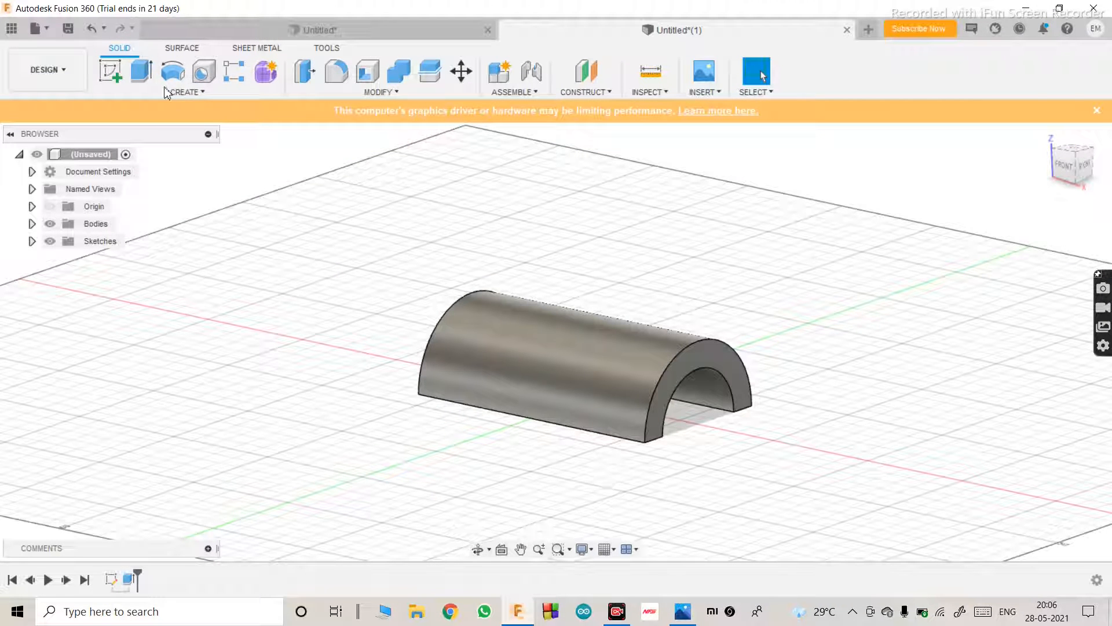
pyautogui.click(477, 549)
pyautogui.moveTo(479, 405); pyautogui.dragTo(579, 394)
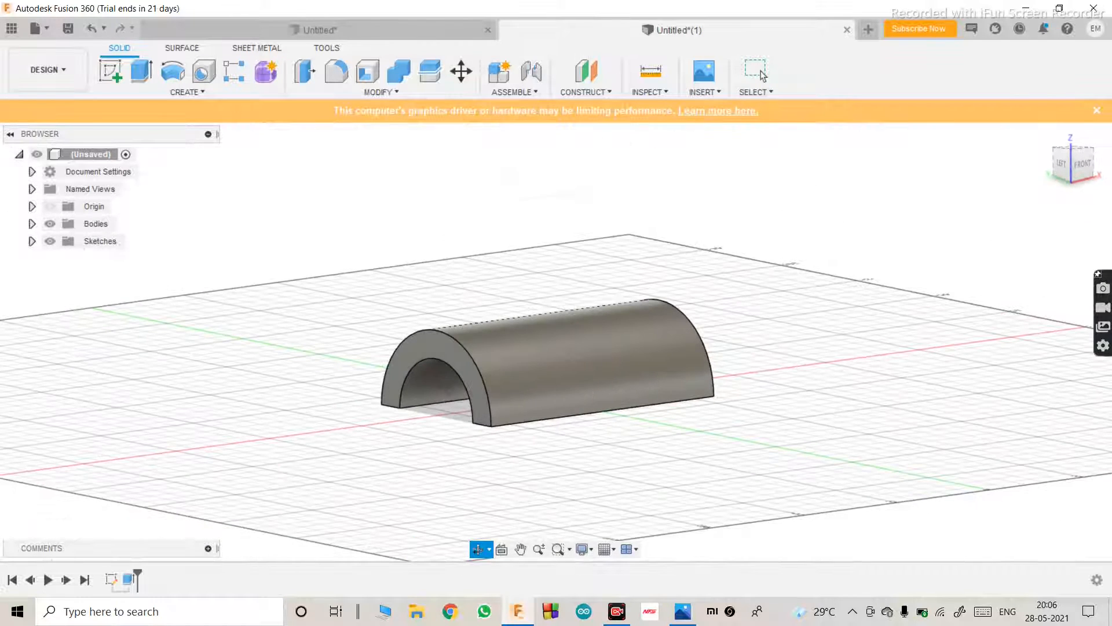
pyautogui.press('Escape')
pyautogui.click(426, 344)
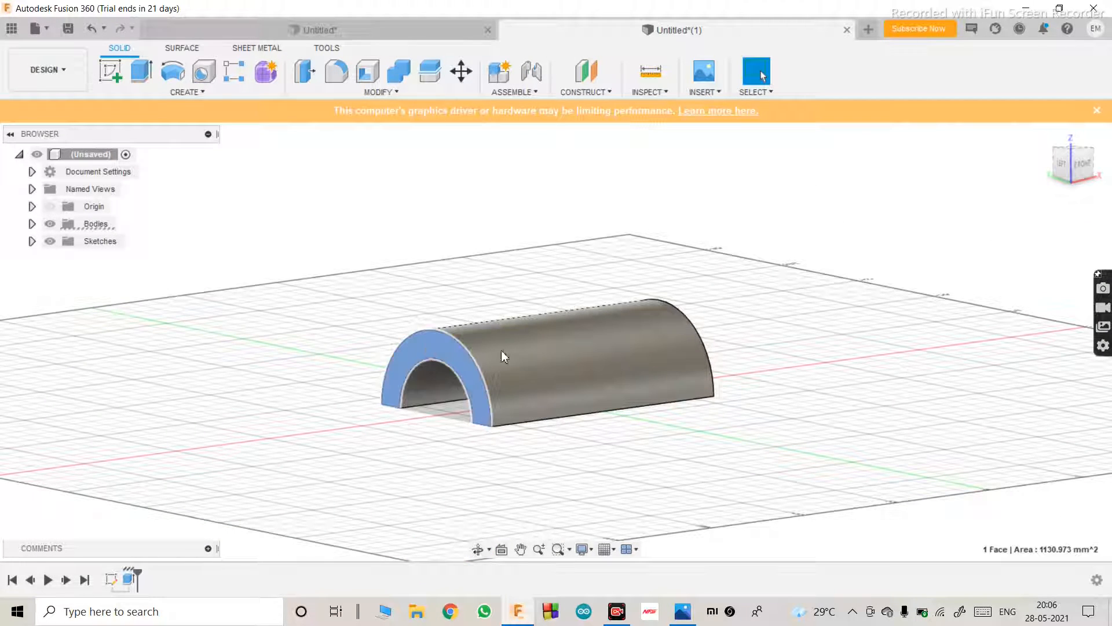
pyautogui.click(117, 68)
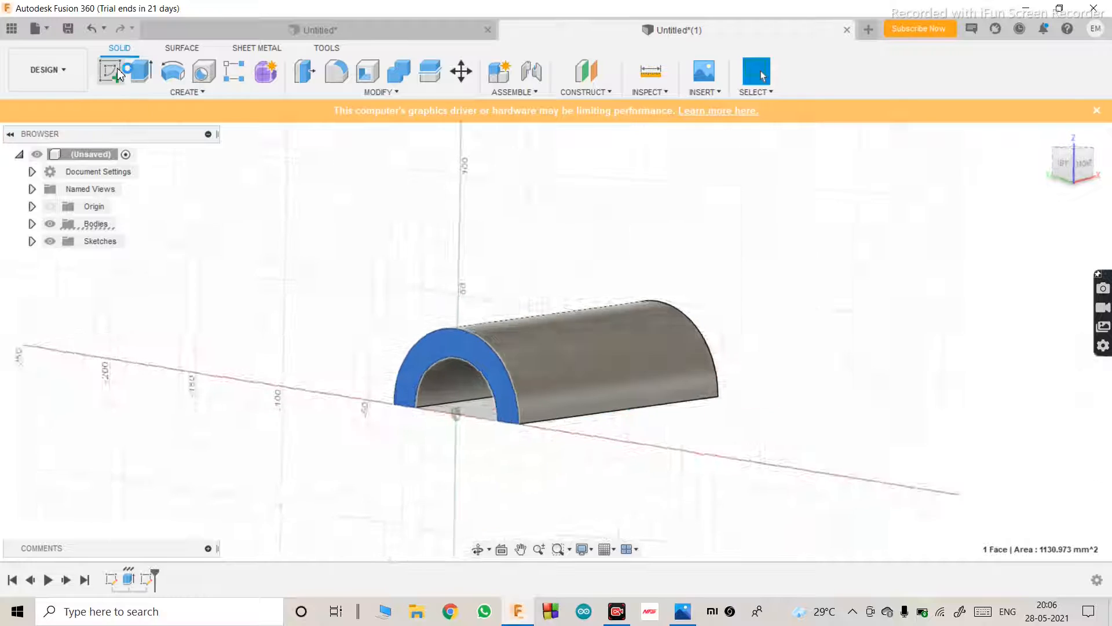
# Step: Draw a vertical construction line 88 mm long upward from the arch's centre at the origin
pyautogui.scroll(-3, 514, 457)
pyautogui.scroll(1, 495, 240)
pyautogui.scroll(1, 518, 276)
pyautogui.scroll(-2, 517, 313)
pyautogui.scroll(1, 519, 468)
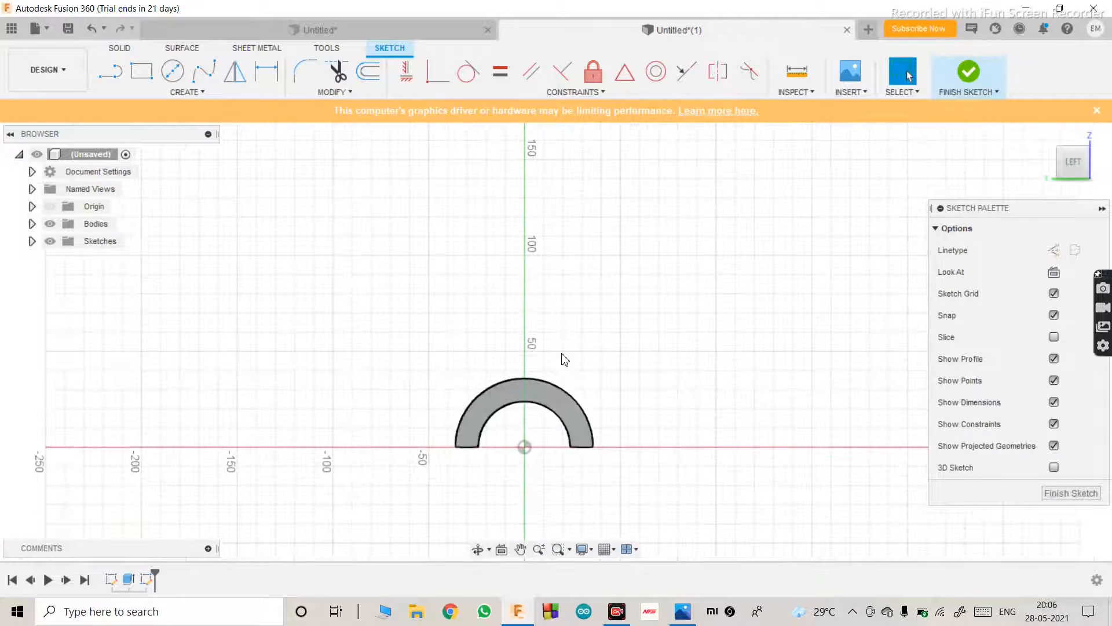
pyautogui.scroll(-1, 527, 463)
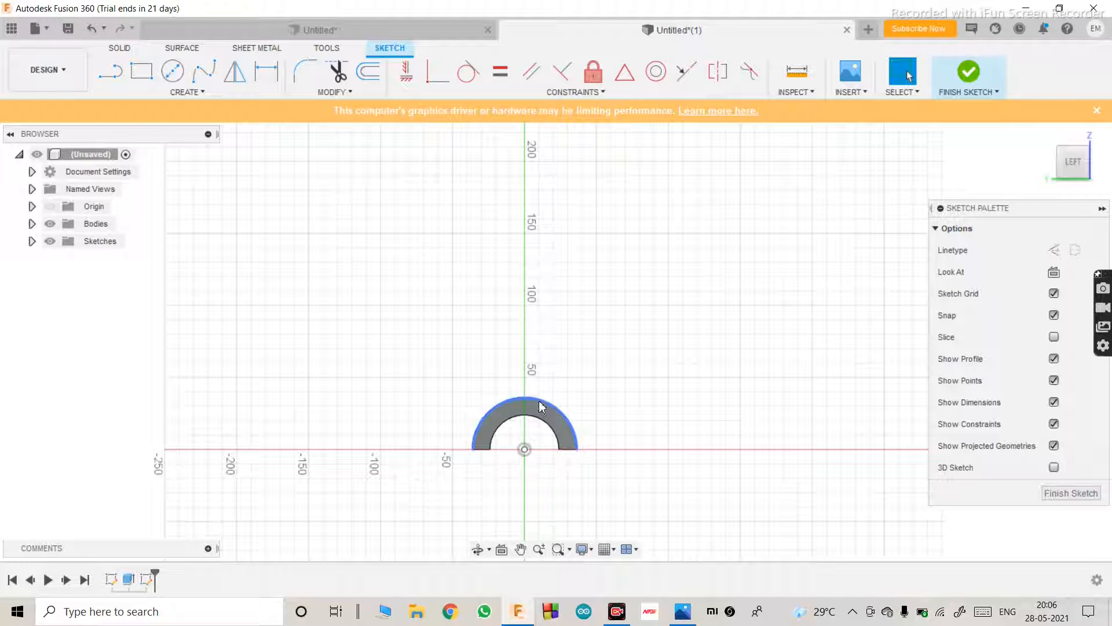
pyautogui.press('l')
pyautogui.click(1058, 254)
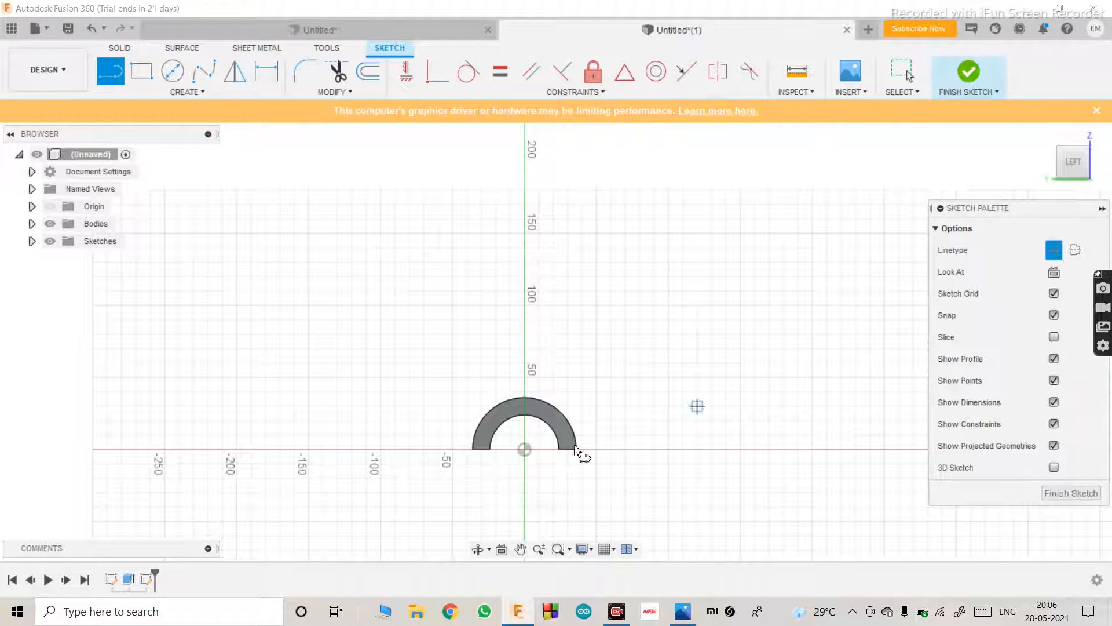
pyautogui.click(524, 449)
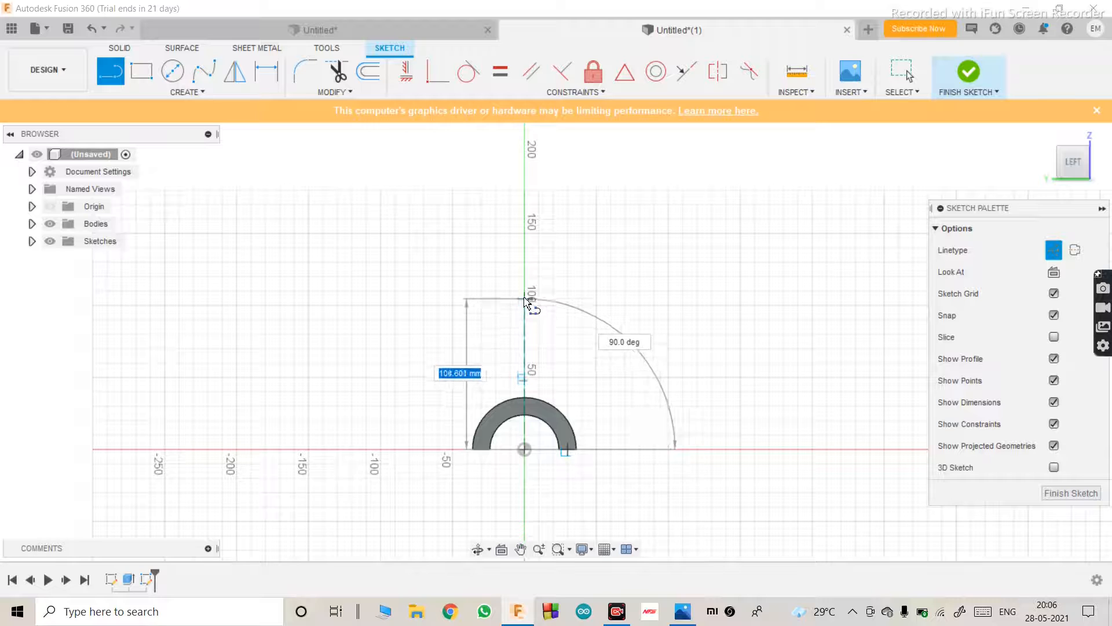
pyautogui.write('88')
pyautogui.press('Tab')
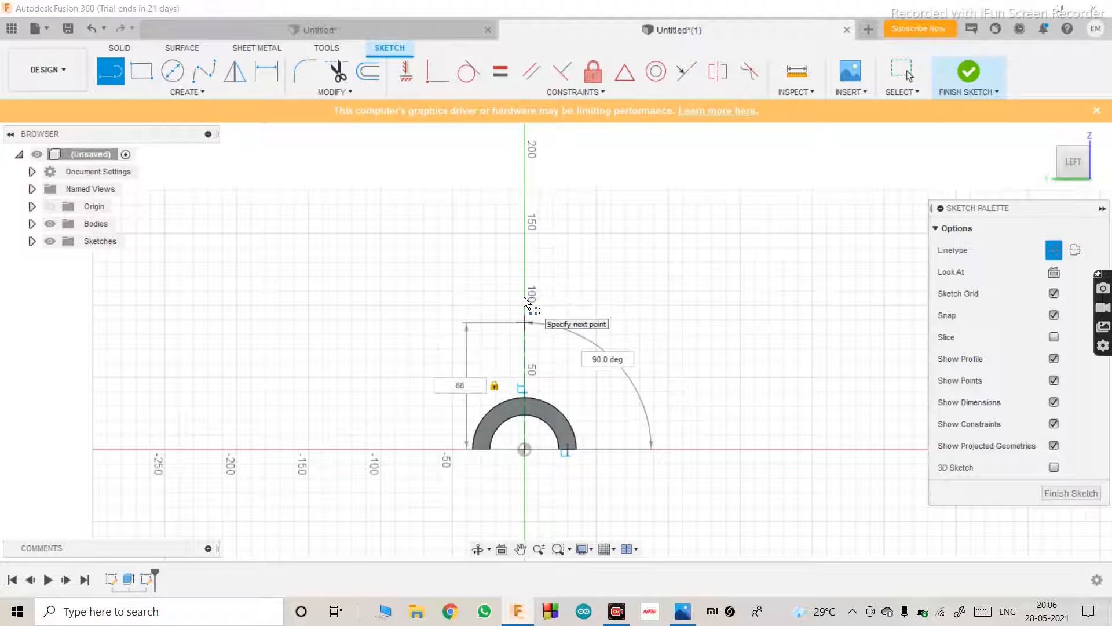
pyautogui.press('Return')
# Step: Switch off the construction linetype and draw a 24 mm diameter circle centred on the construction line's upper end, checking Part - 3.jpg for the size
pyautogui.scroll(-2, 517, 341)
pyautogui.scroll(4, 527, 263)
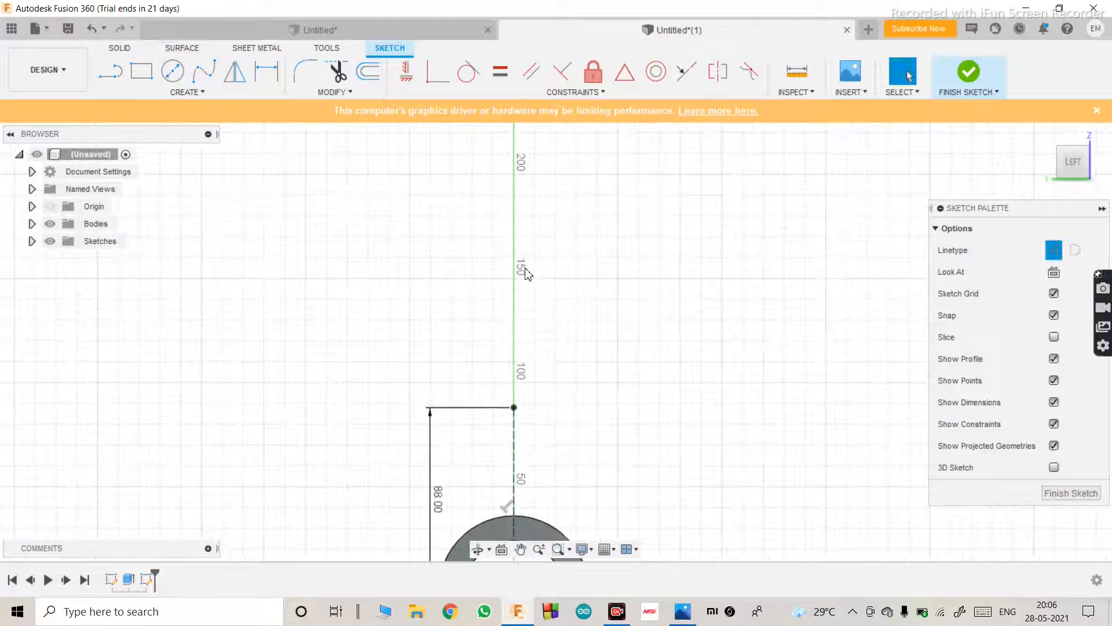
pyautogui.scroll(-4, 513, 319)
pyautogui.scroll(2, 491, 430)
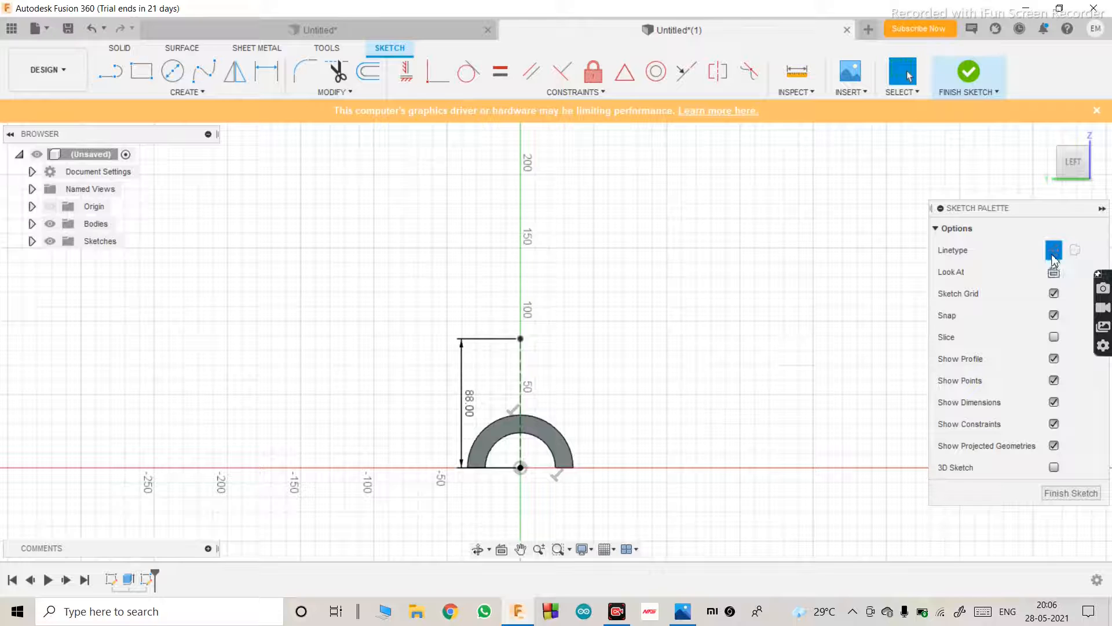
pyautogui.press('c')
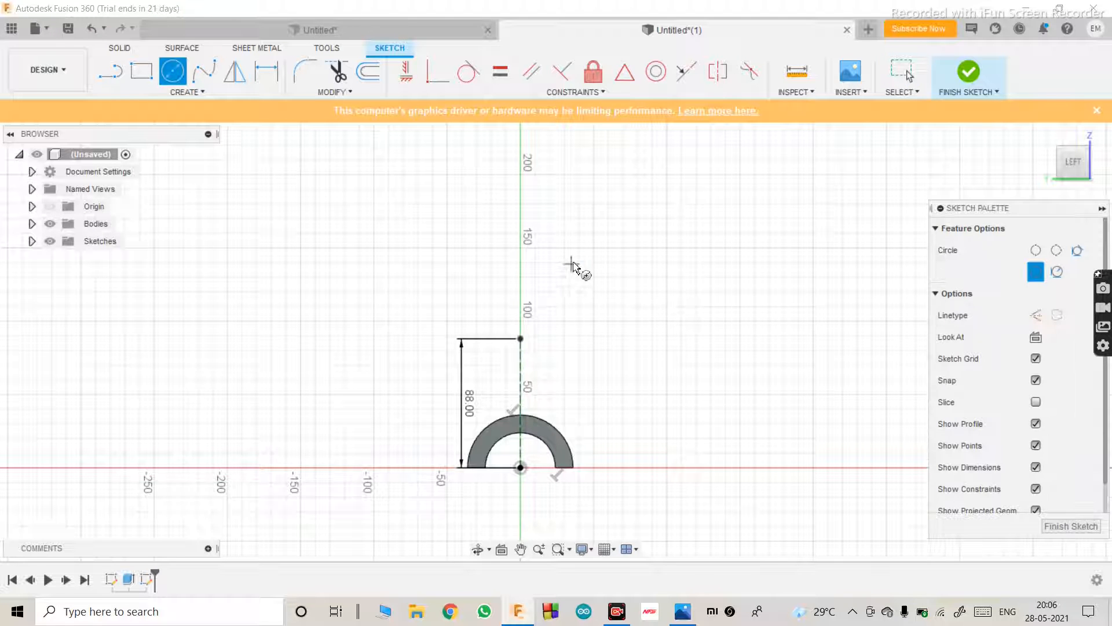
pyautogui.click(520, 339)
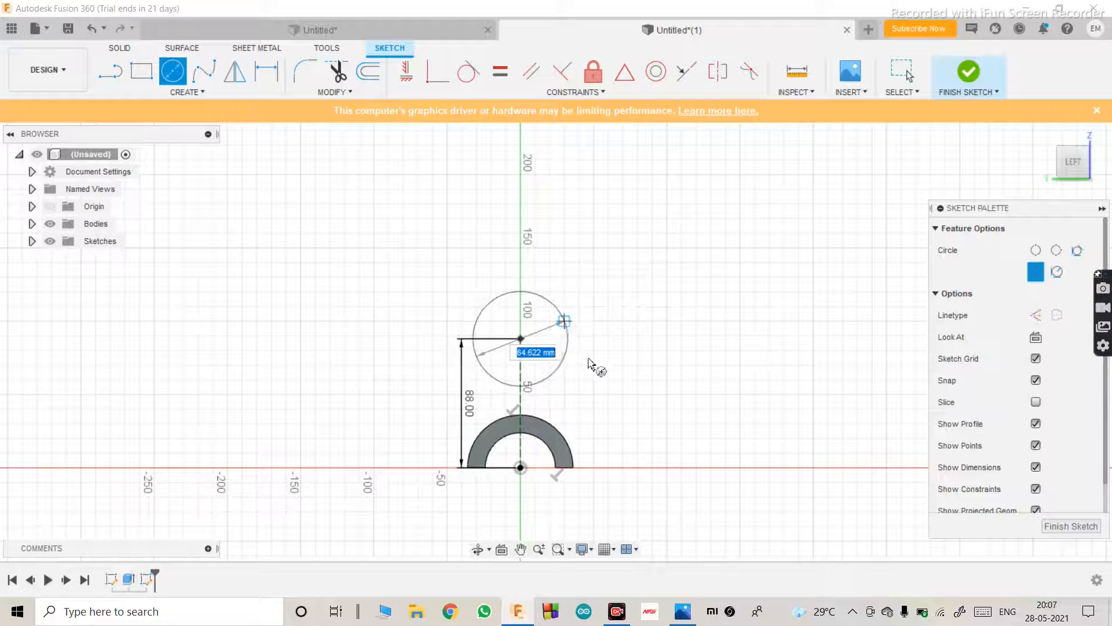
pyautogui.click(682, 615)
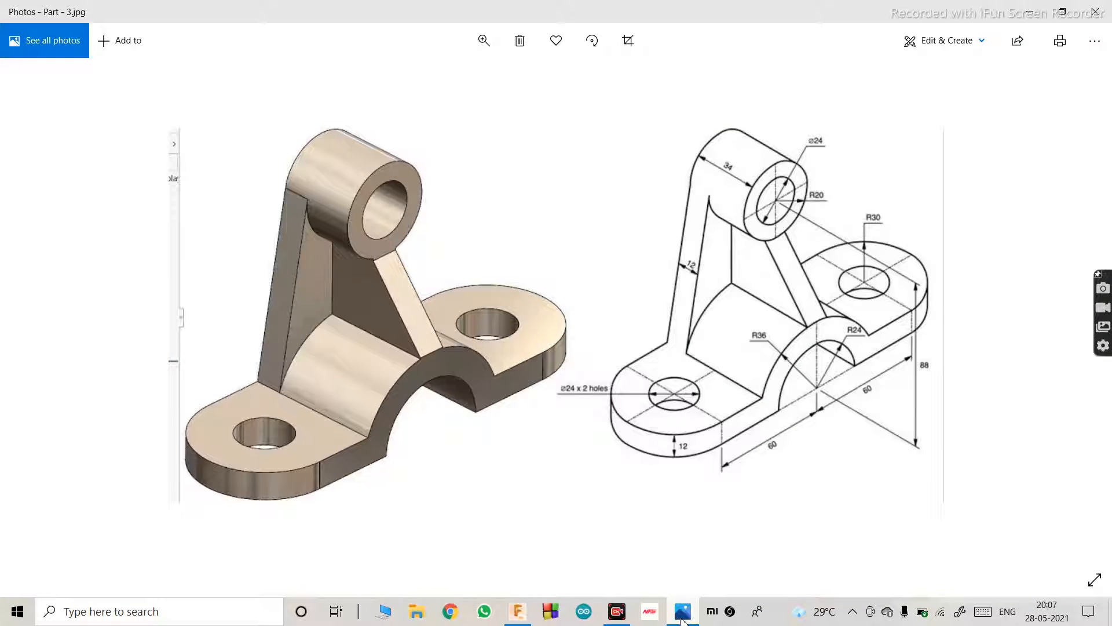
pyautogui.click(1028, 12)
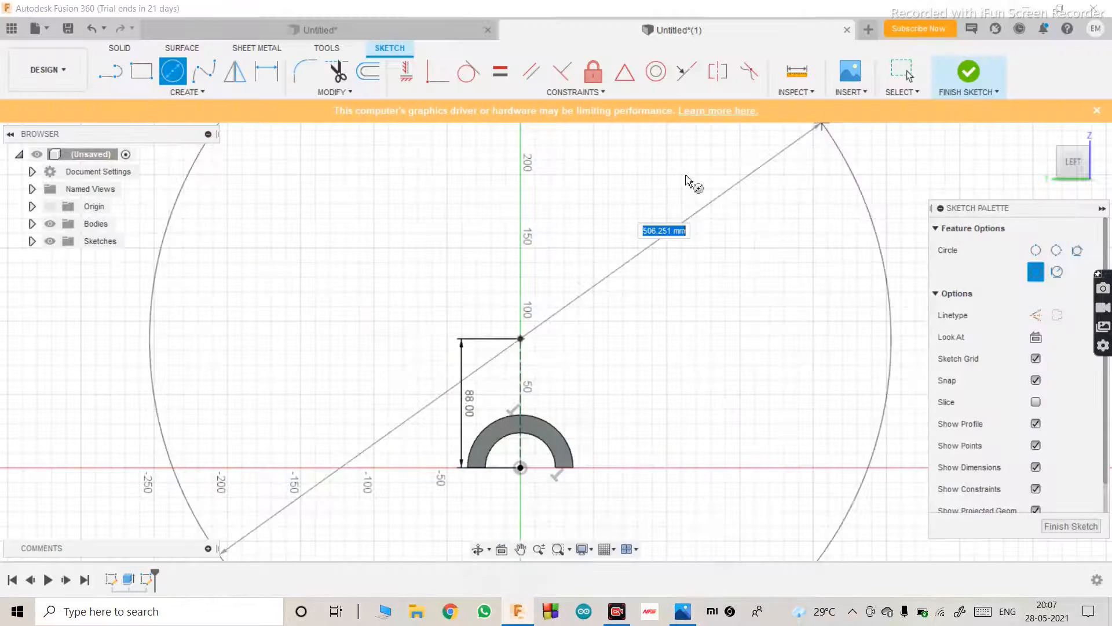
pyautogui.write('24')
pyautogui.press('Return')
pyautogui.press('Escape')
pyautogui.scroll(2, 534, 359)
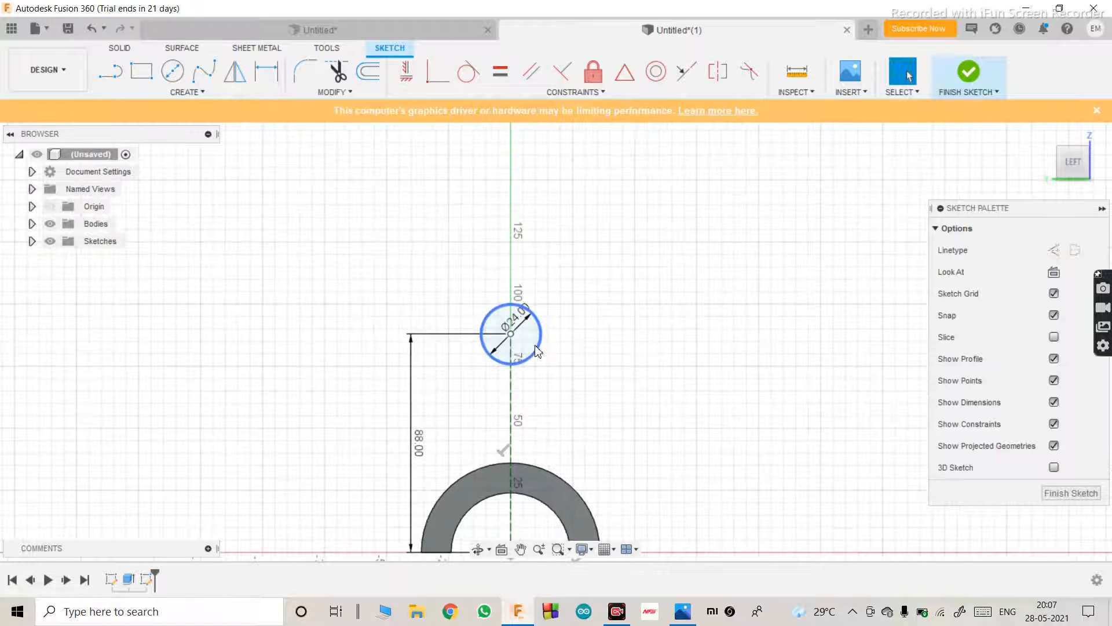
# Step: Draw a 40 mm diameter circle concentric with the 24 mm circle and finish the sketch
pyautogui.press('c')
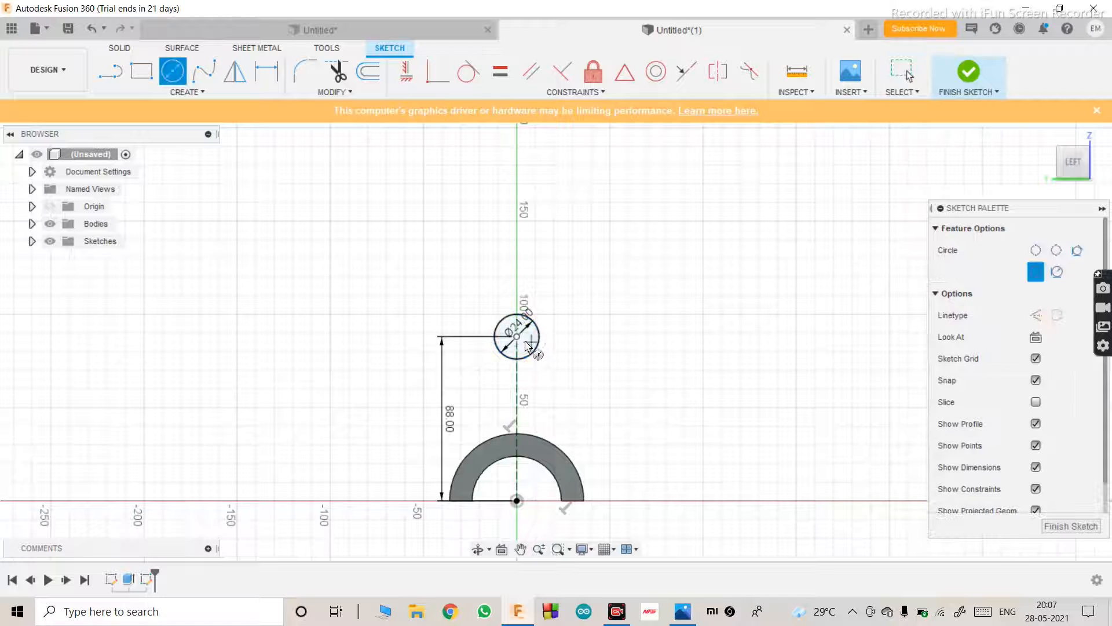
pyautogui.click(516, 336)
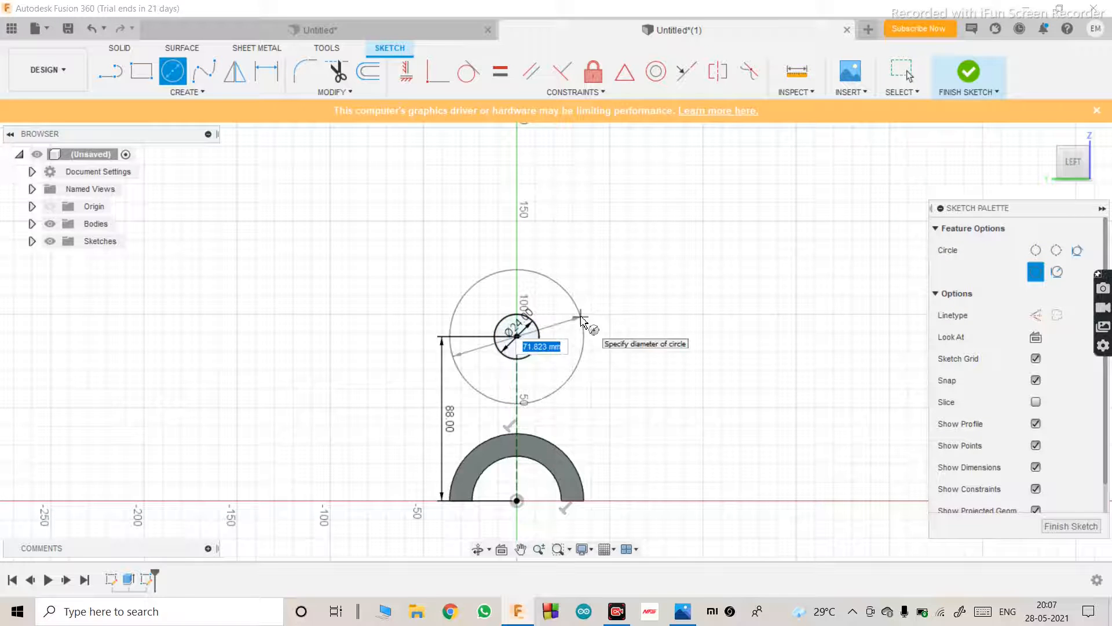
pyautogui.write('40')
pyautogui.press('Return')
pyautogui.press('Escape')
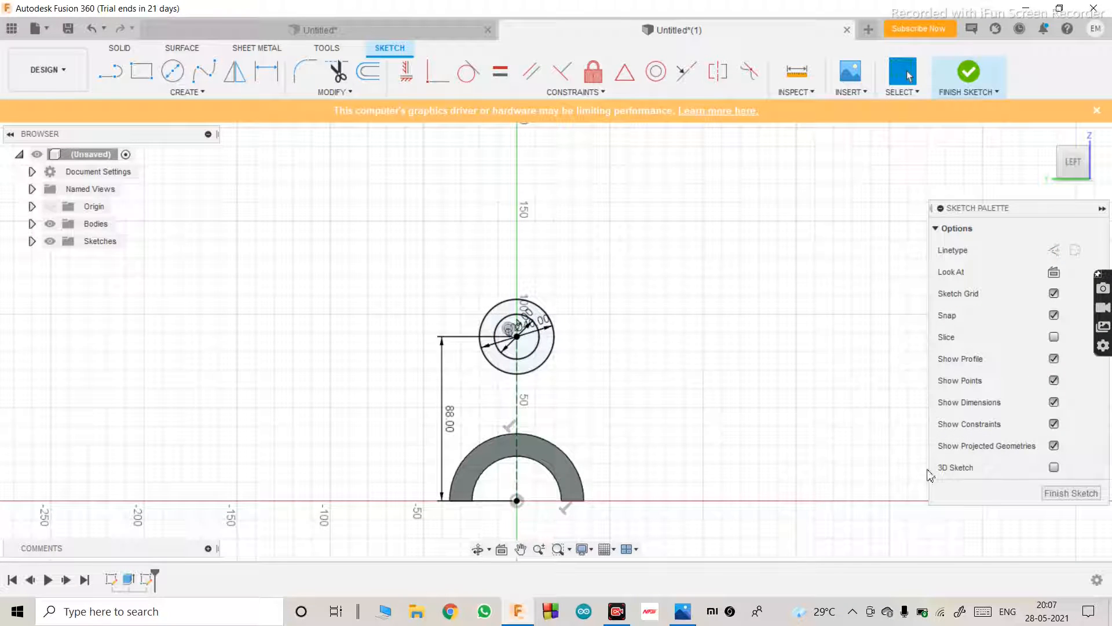
pyautogui.click(477, 549)
pyautogui.moveTo(539, 440); pyautogui.dragTo(367, 446)
pyautogui.press('Escape')
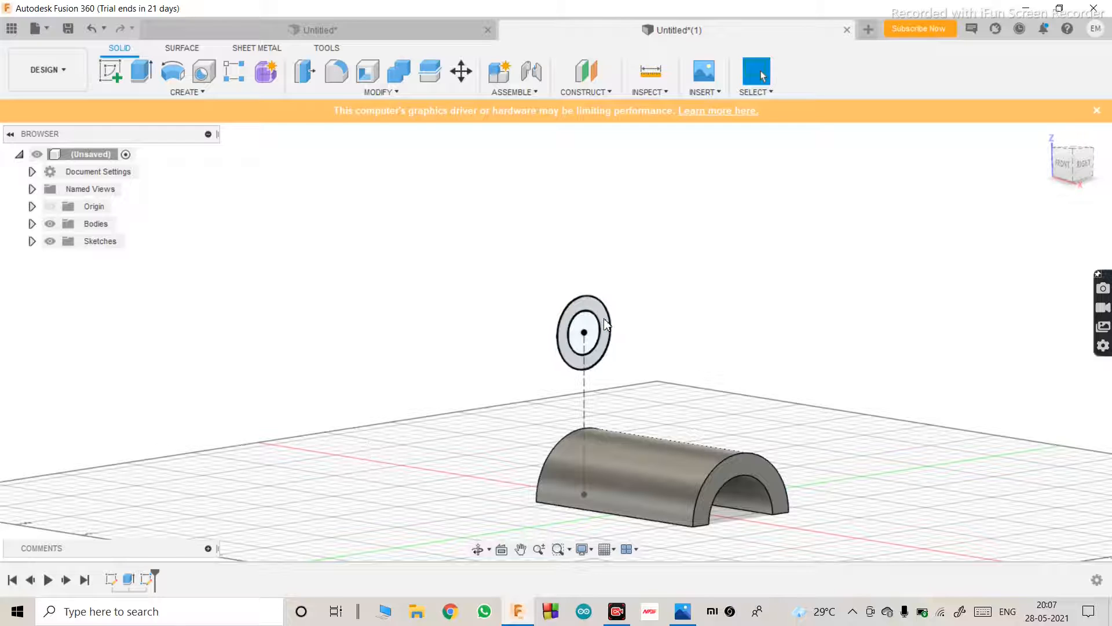
# Step: Check the boss length in Part - 3.jpg and set up a one-sided 34 mm extrusion of the ring between the two circles
pyautogui.click(683, 610)
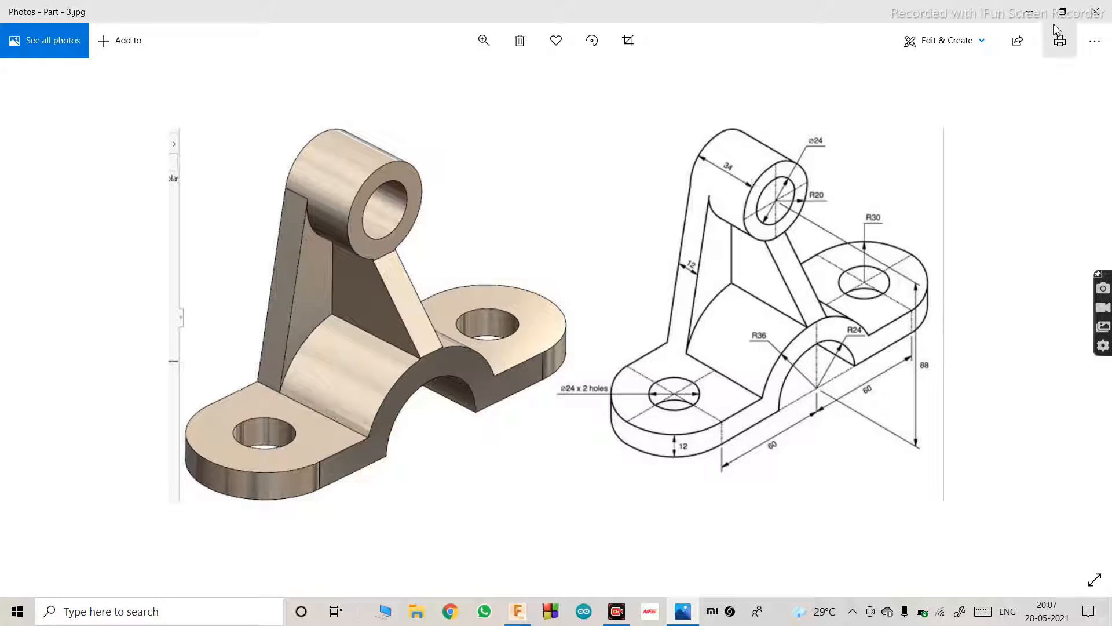
pyautogui.click(1029, 11)
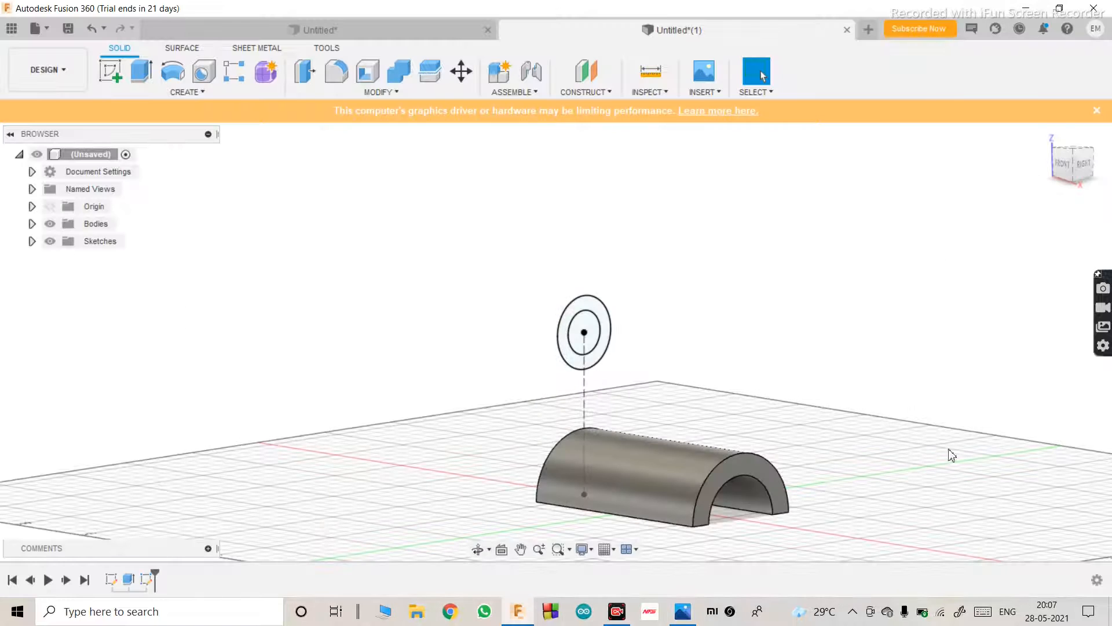
pyautogui.click(570, 318)
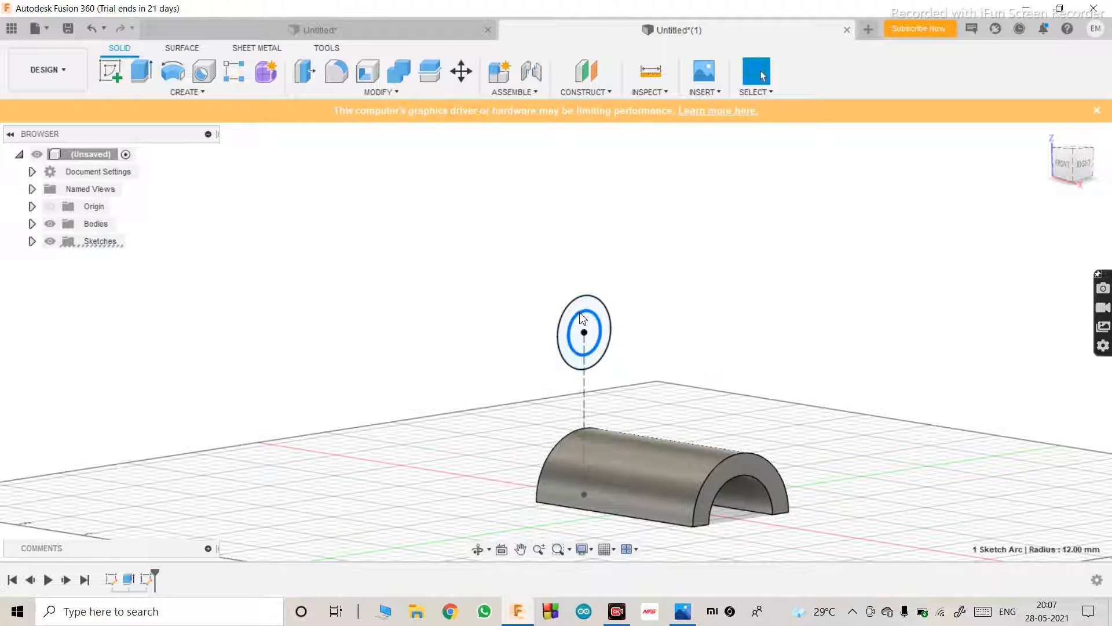
pyautogui.scroll(3, 580, 309)
pyautogui.click(603, 295)
pyautogui.scroll(-3, 574, 339)
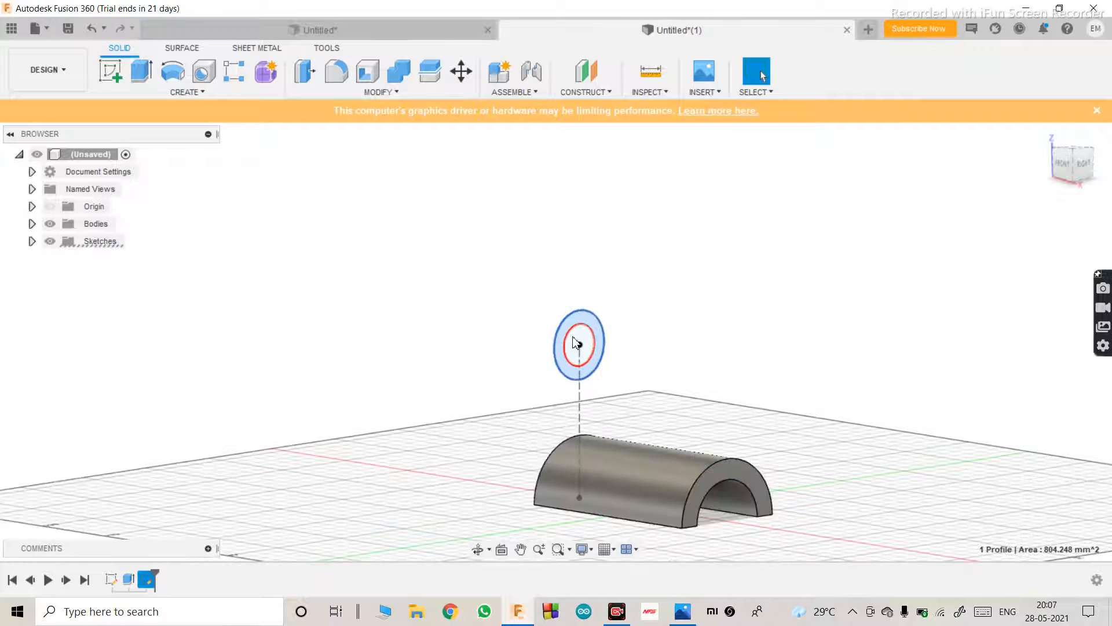
pyautogui.press('e')
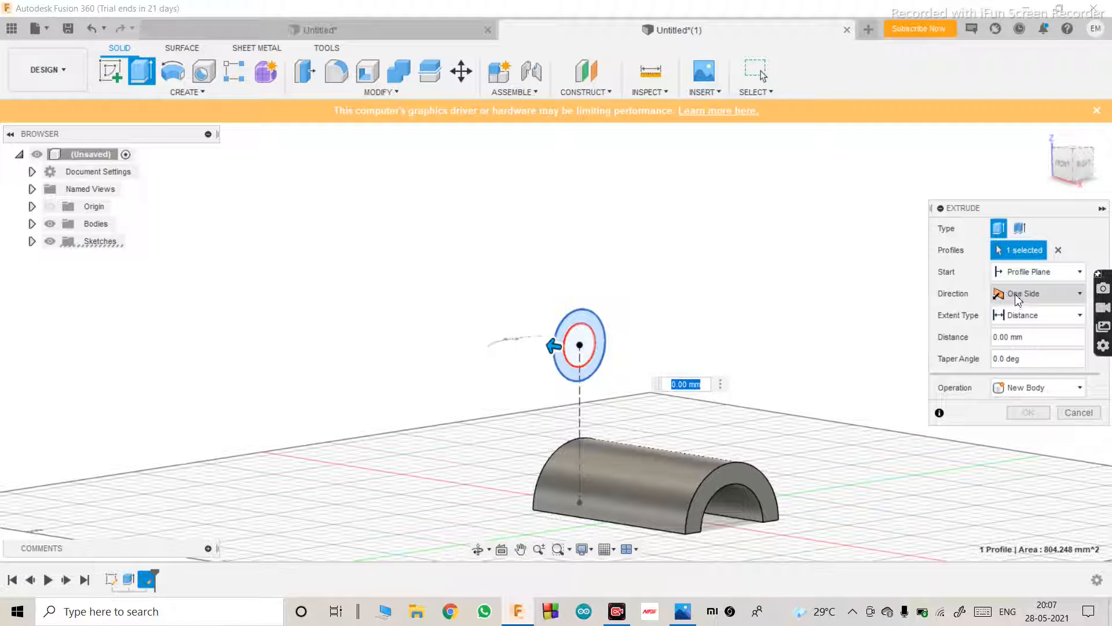
pyautogui.write('34')
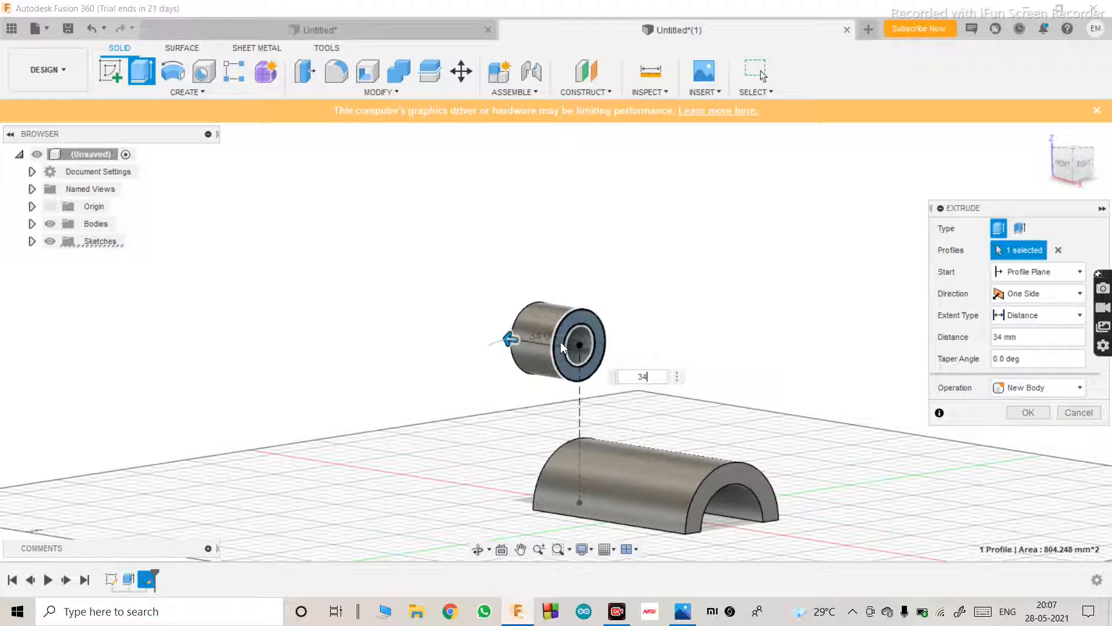
pyautogui.click(1033, 301)
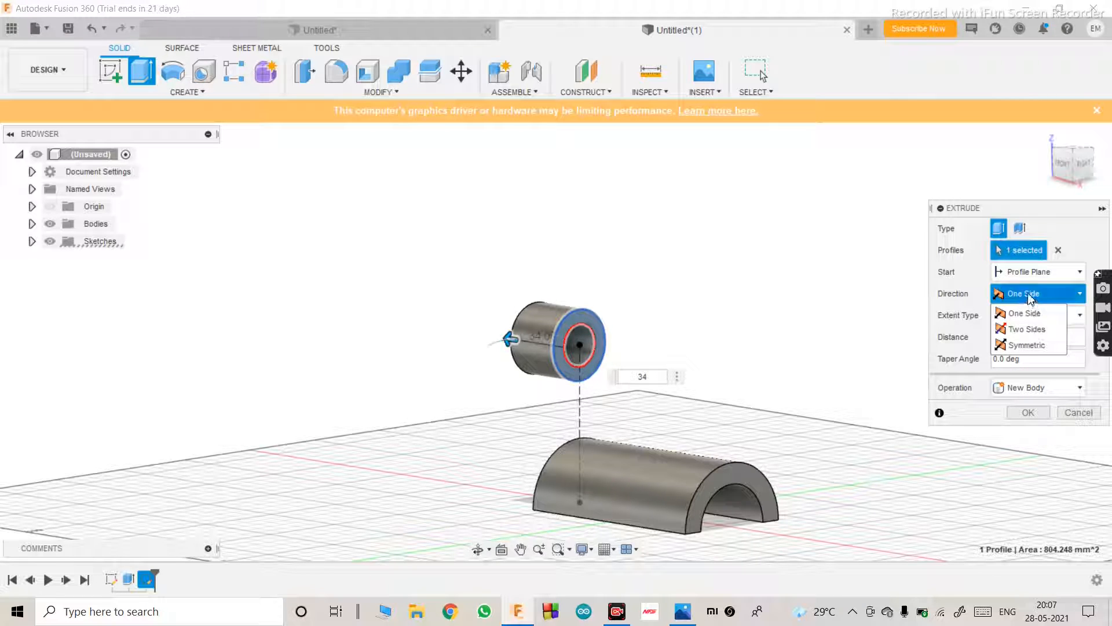
pyautogui.click(1029, 298)
pyautogui.click(1026, 296)
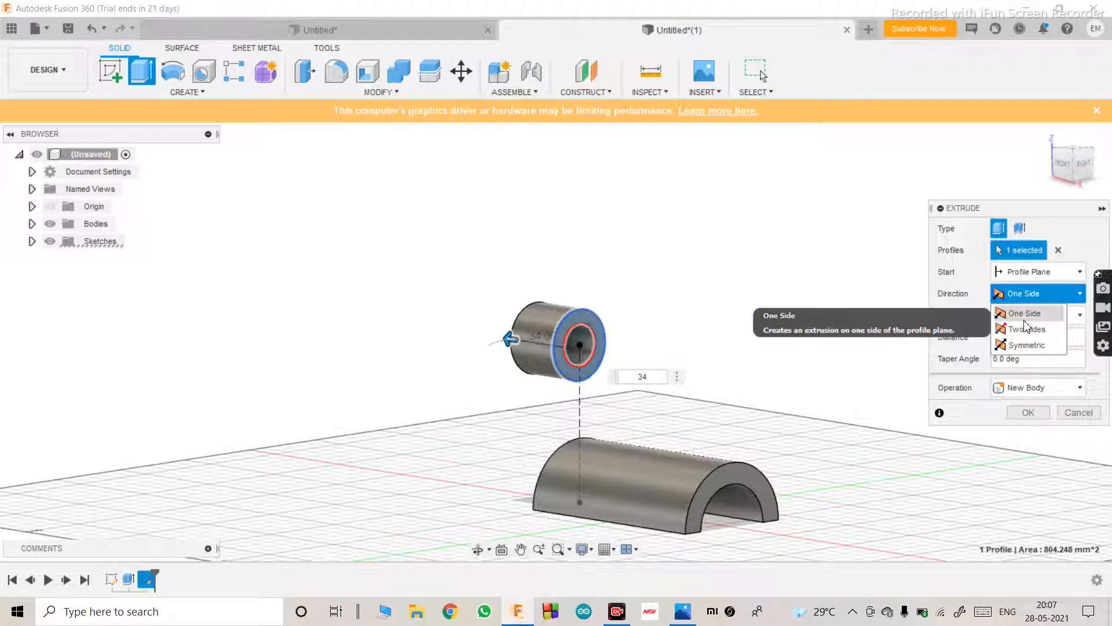
pyautogui.click(1037, 293)
pyautogui.click(1035, 274)
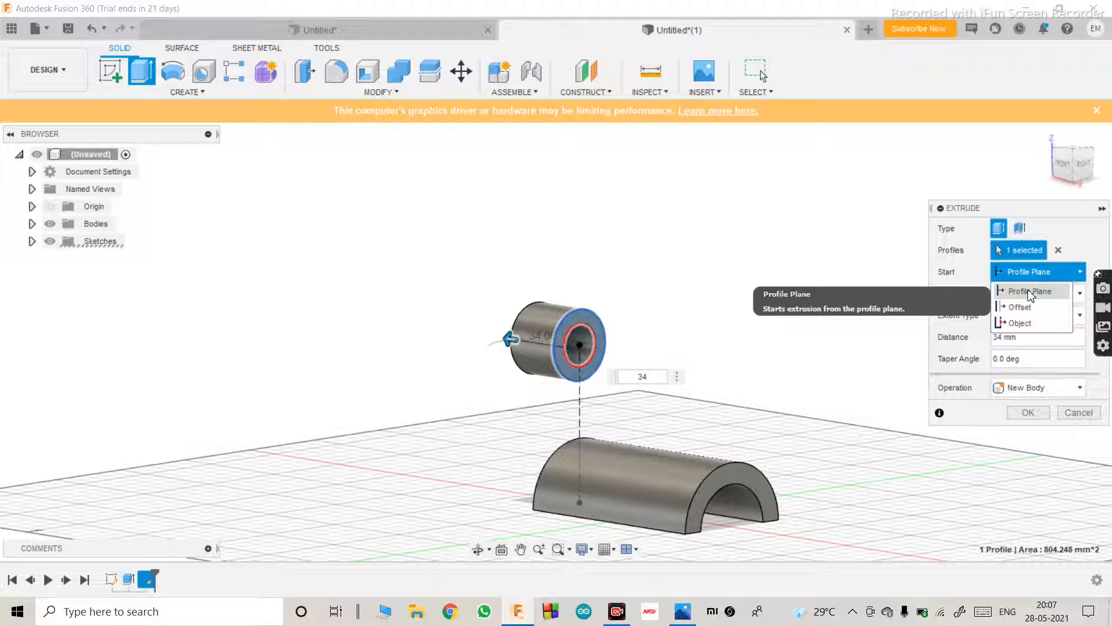
pyautogui.click(1020, 307)
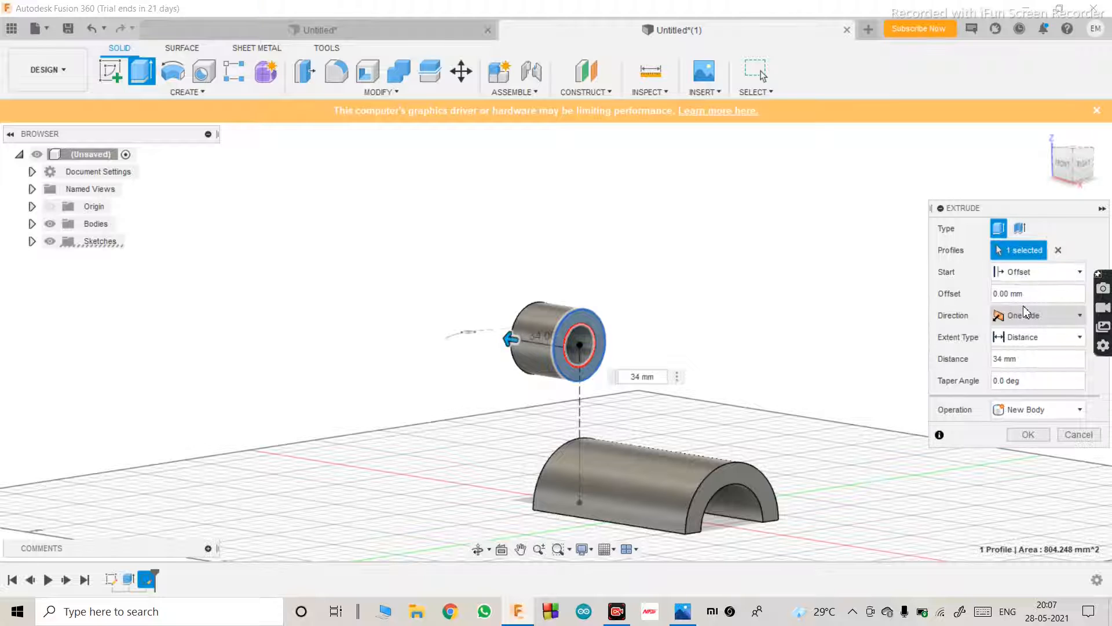
pyautogui.click(1030, 273)
pyautogui.click(1034, 292)
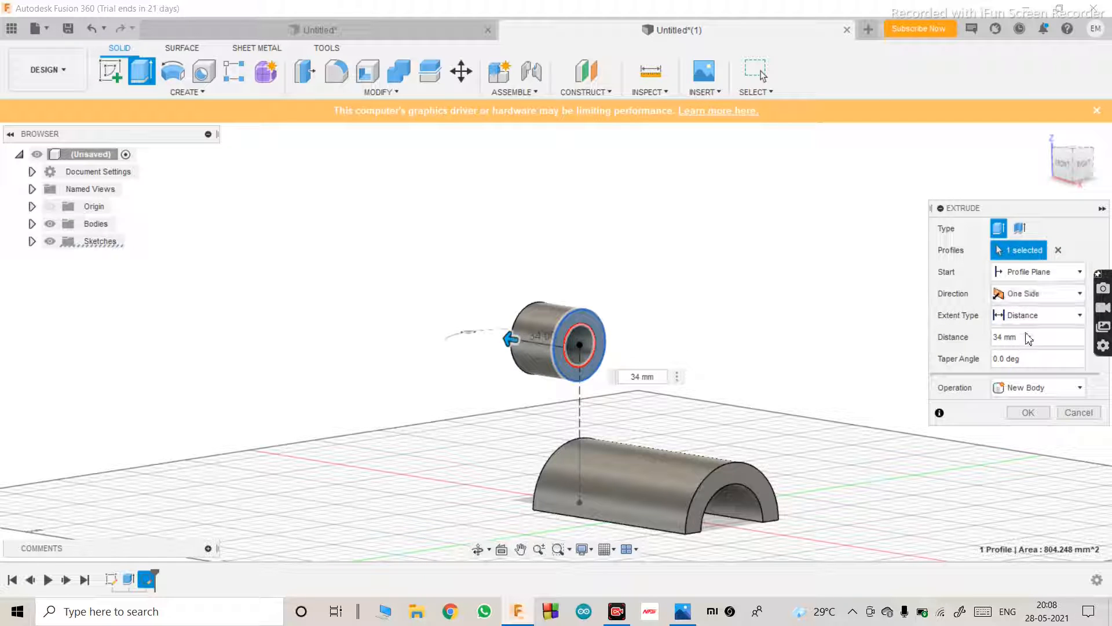
pyautogui.click(1013, 299)
pyautogui.click(1020, 326)
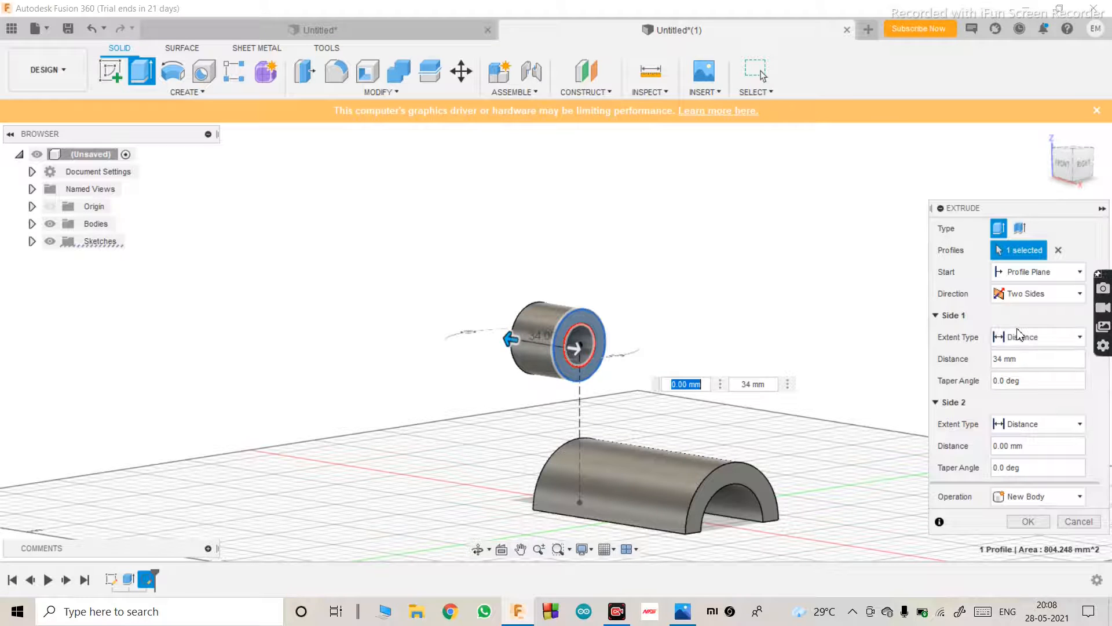
pyautogui.click(1036, 293)
pyautogui.click(1018, 313)
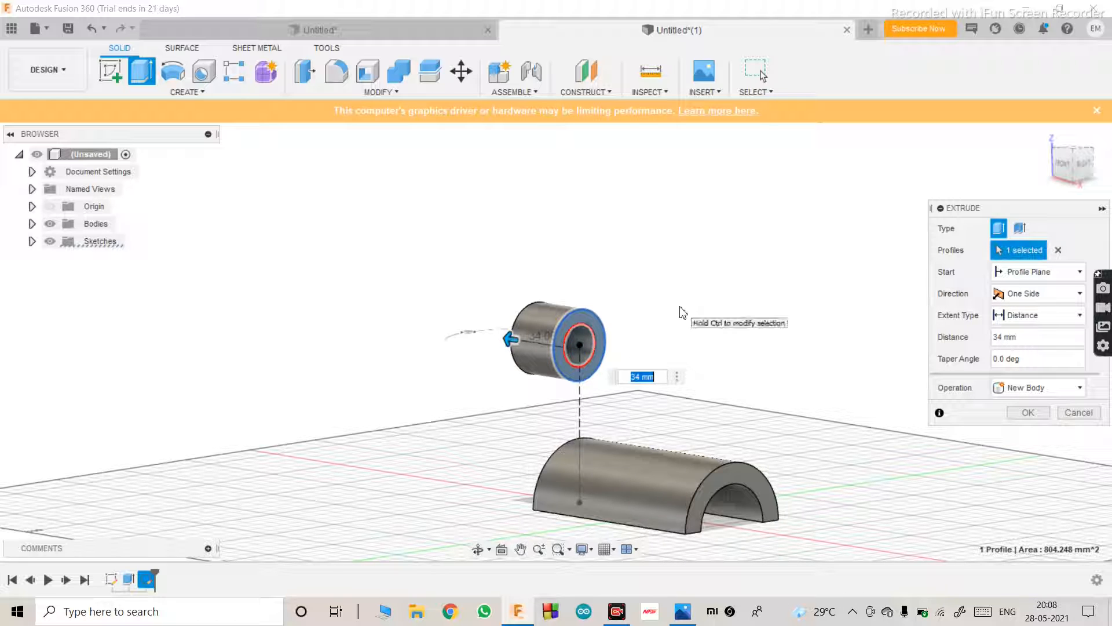
# Step: Reverse the boss extrusion by setting its distance to -34 mm, compare it with Part - 3.jpg and complete it as a new body
pyautogui.press('BackSpace')
pyautogui.write('-34')
pyautogui.press('Return')
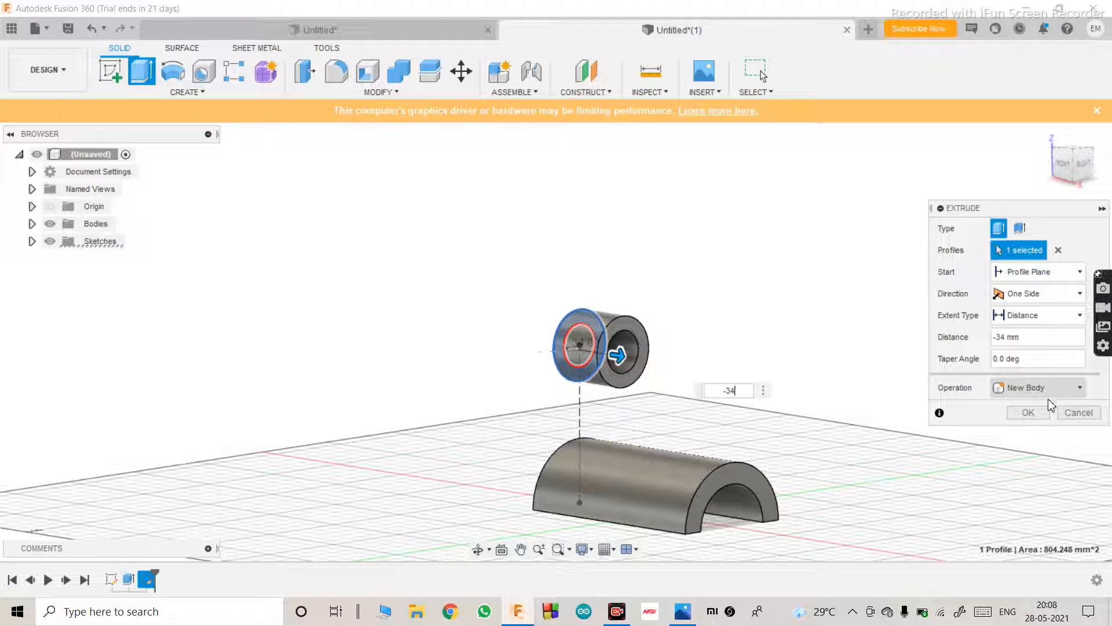
pyautogui.click(685, 615)
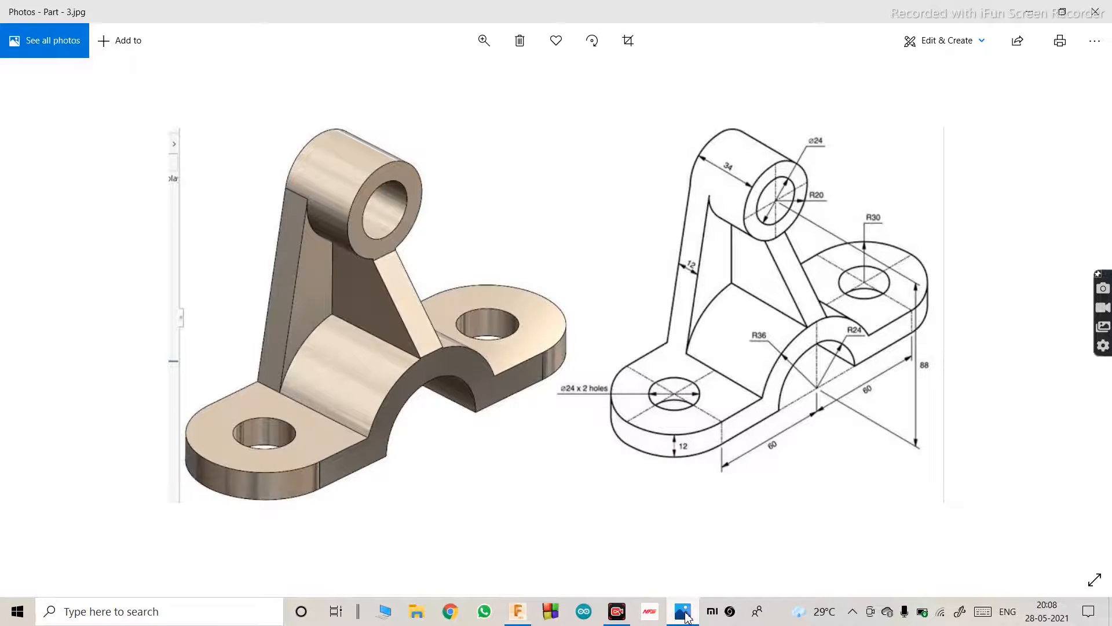
pyautogui.click(686, 615)
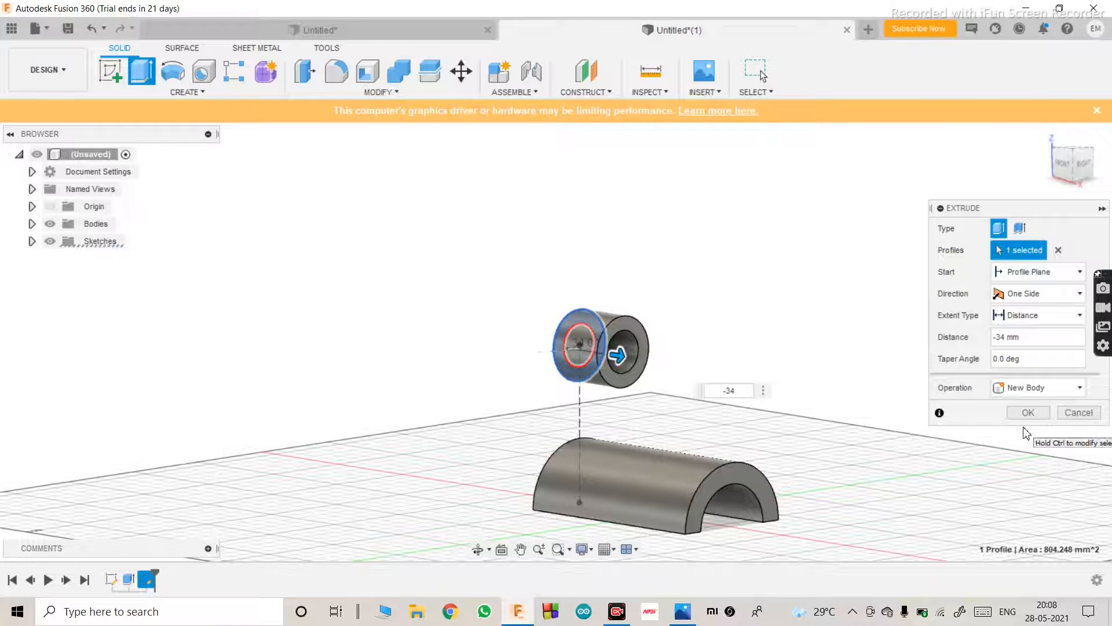
pyautogui.press('Return')
pyautogui.scroll(-2, 666, 435)
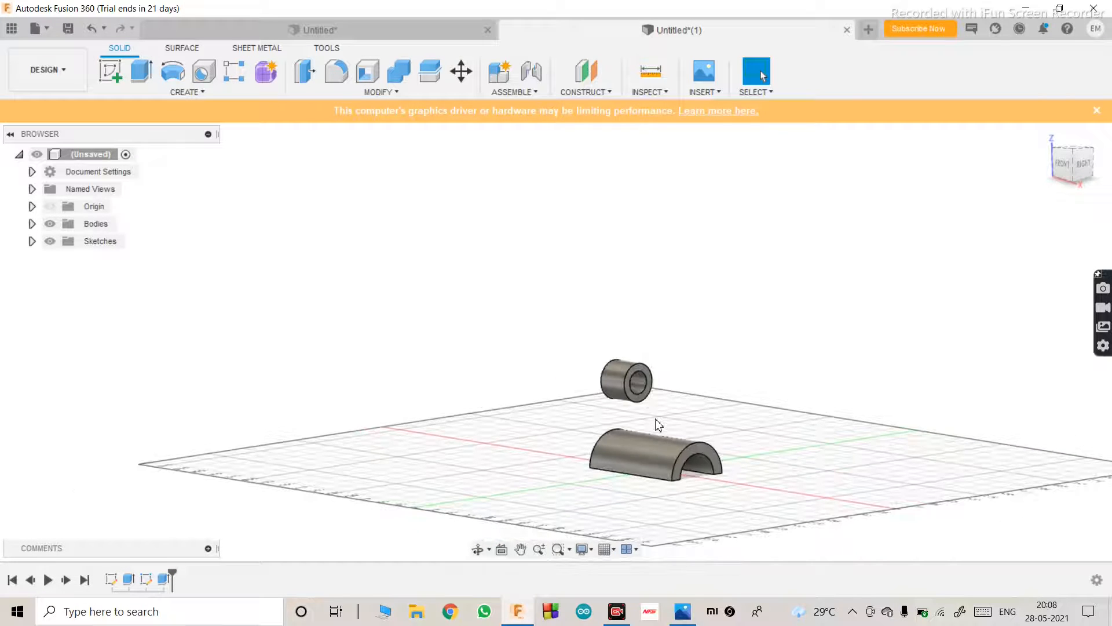
# Step: Consult Part - 3.jpg and create a new sketch on the left end face of the arched base
pyautogui.click(683, 611)
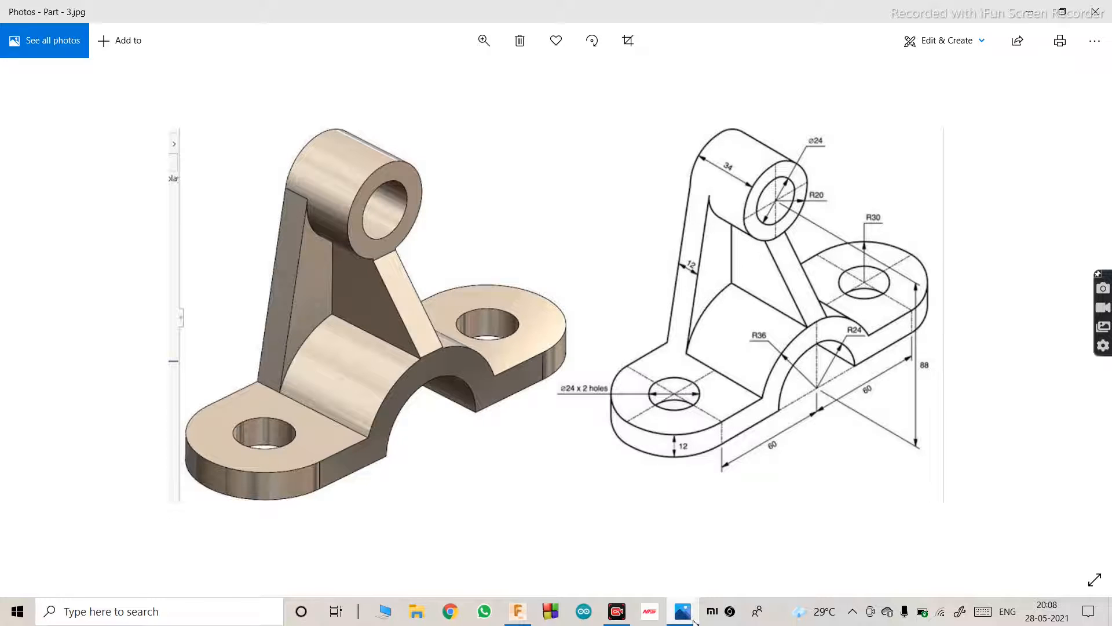
pyautogui.click(693, 618)
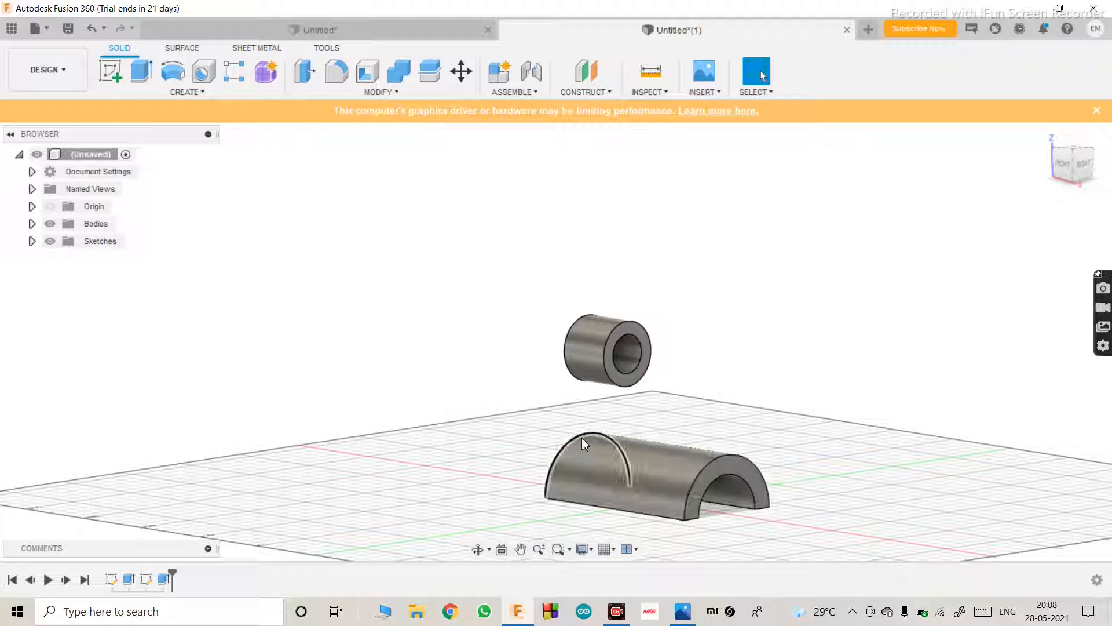
pyautogui.click(480, 553)
pyautogui.moveTo(585, 426); pyautogui.dragTo(688, 440)
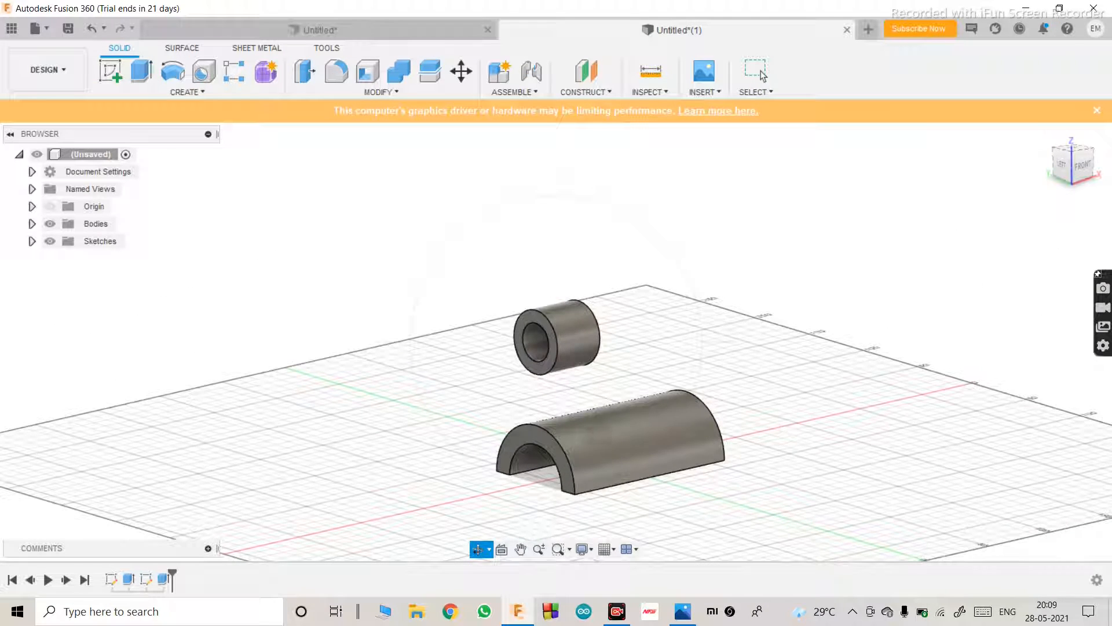
pyautogui.press('Escape')
pyautogui.scroll(2, 542, 422)
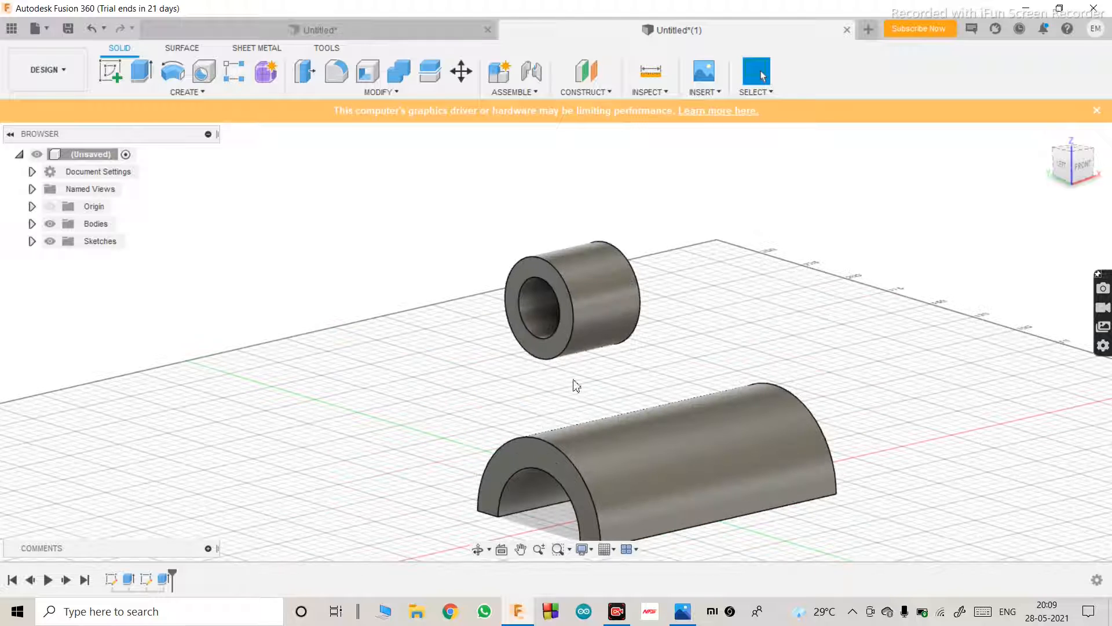
pyautogui.click(530, 455)
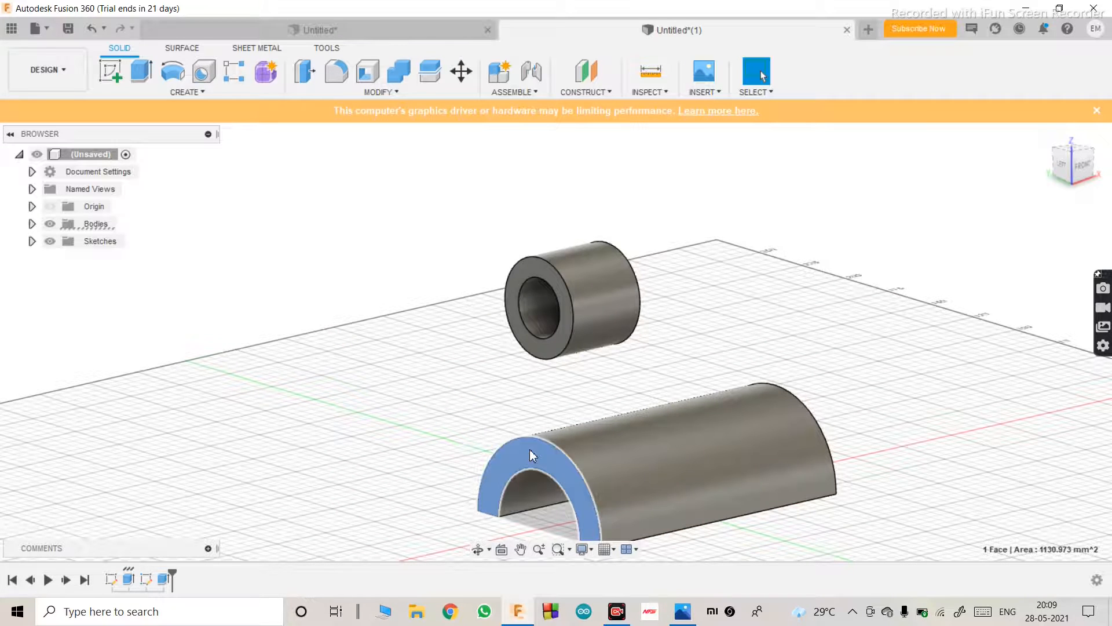
pyautogui.click(111, 74)
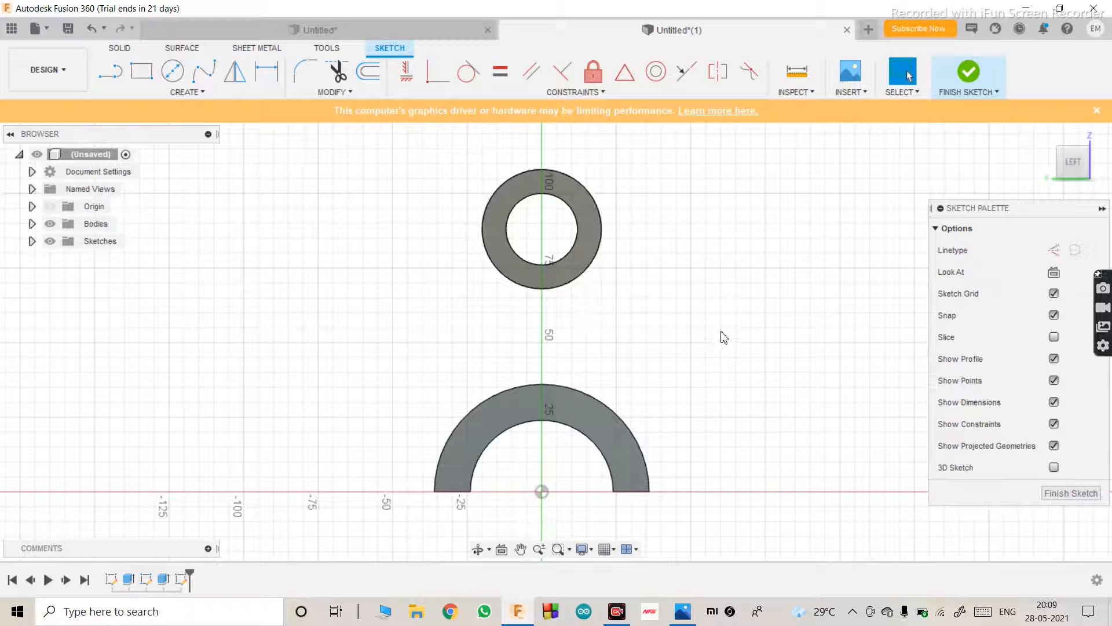
pyautogui.press('l')
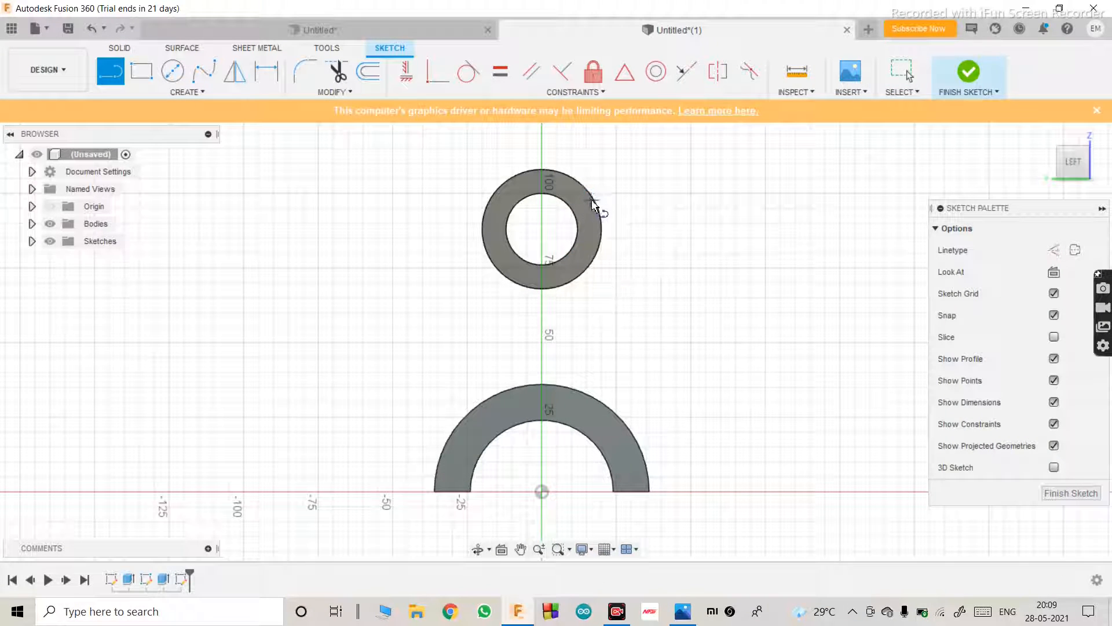
pyautogui.scroll(5, 596, 212)
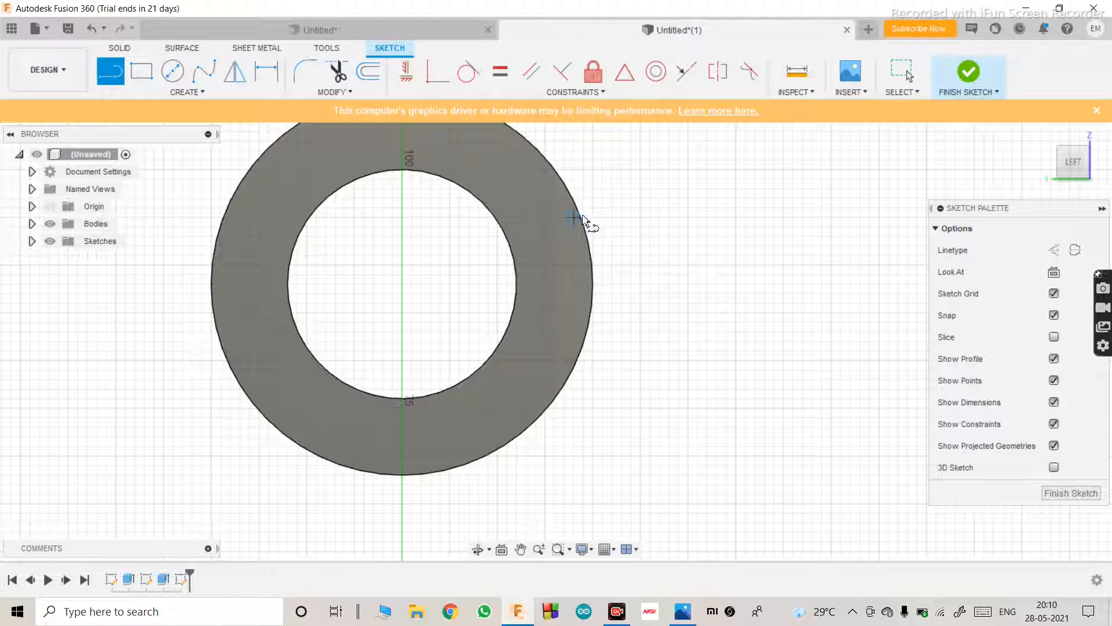
pyautogui.click(583, 217)
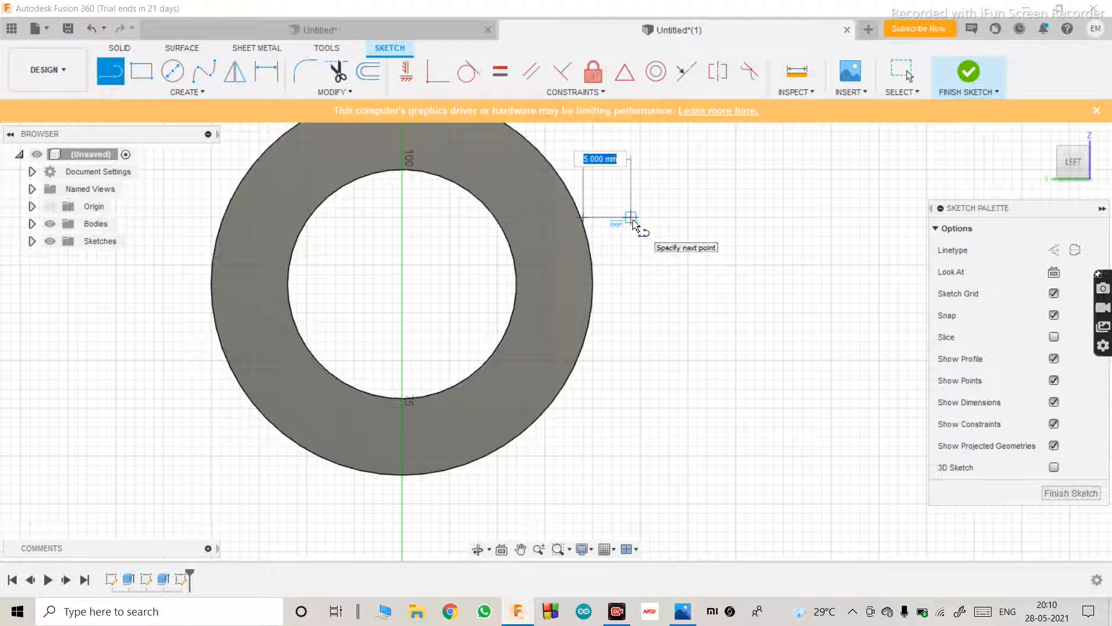
pyautogui.scroll(-2, 588, 223)
pyautogui.scroll(5, 591, 224)
pyautogui.scroll(2, 567, 455)
pyautogui.scroll(-3, 573, 476)
pyautogui.scroll(3, 630, 245)
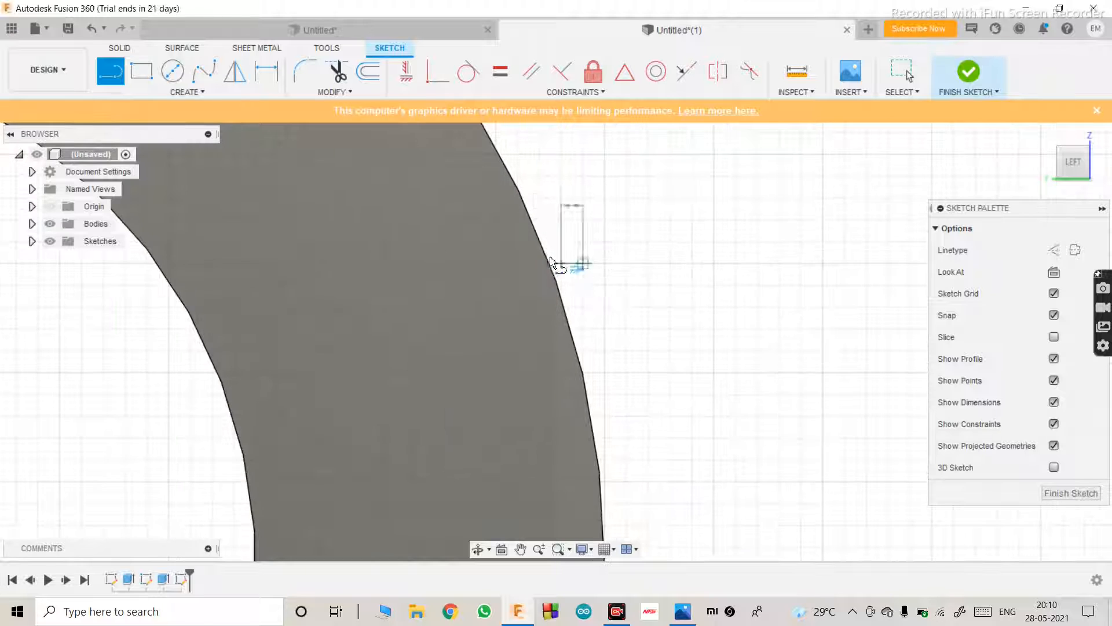
pyautogui.scroll(3, 584, 261)
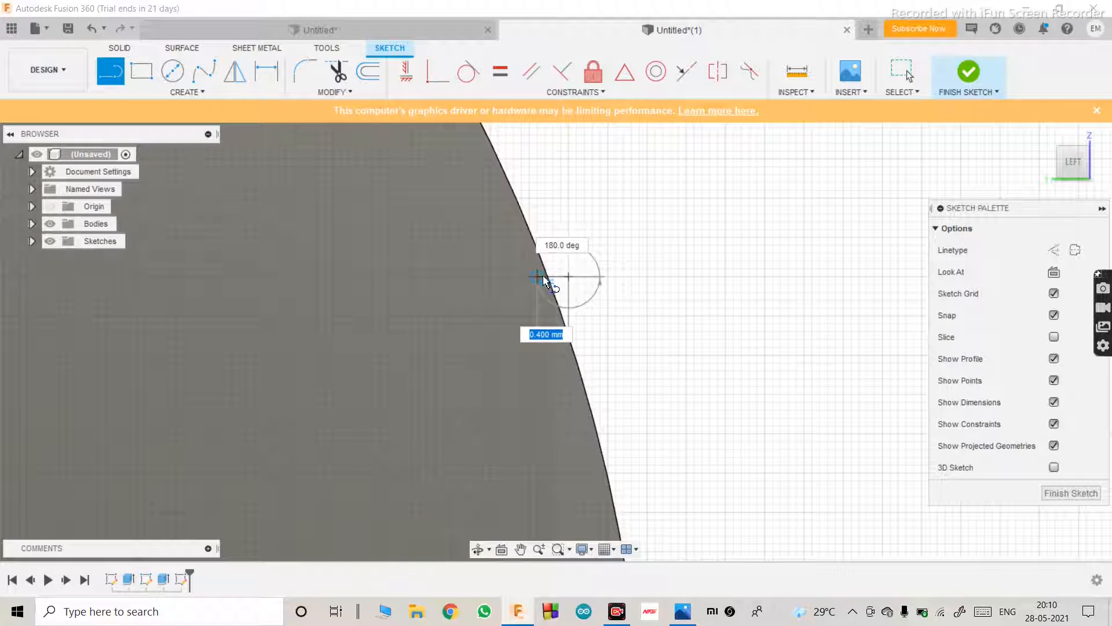
pyautogui.press('Escape')
# Step: Draw a vertical construction line 88 mm long upward from the origin at the arch's centre
pyautogui.scroll(-5, 566, 247)
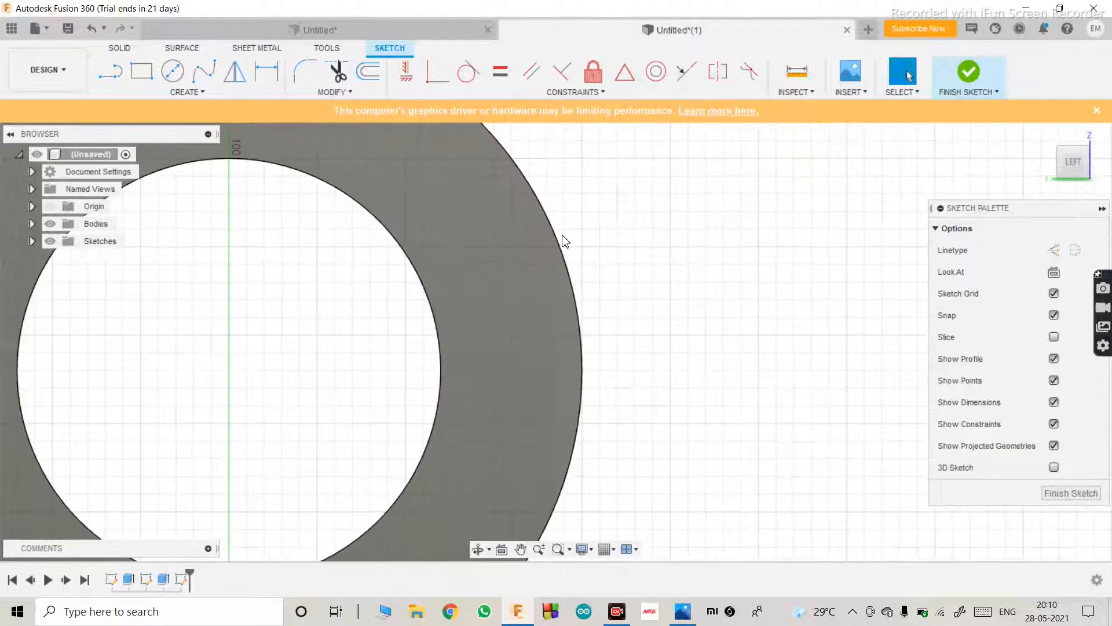
pyautogui.scroll(-6, 562, 237)
pyautogui.scroll(2, 527, 416)
pyautogui.scroll(-2, 510, 451)
pyautogui.scroll(3, 488, 477)
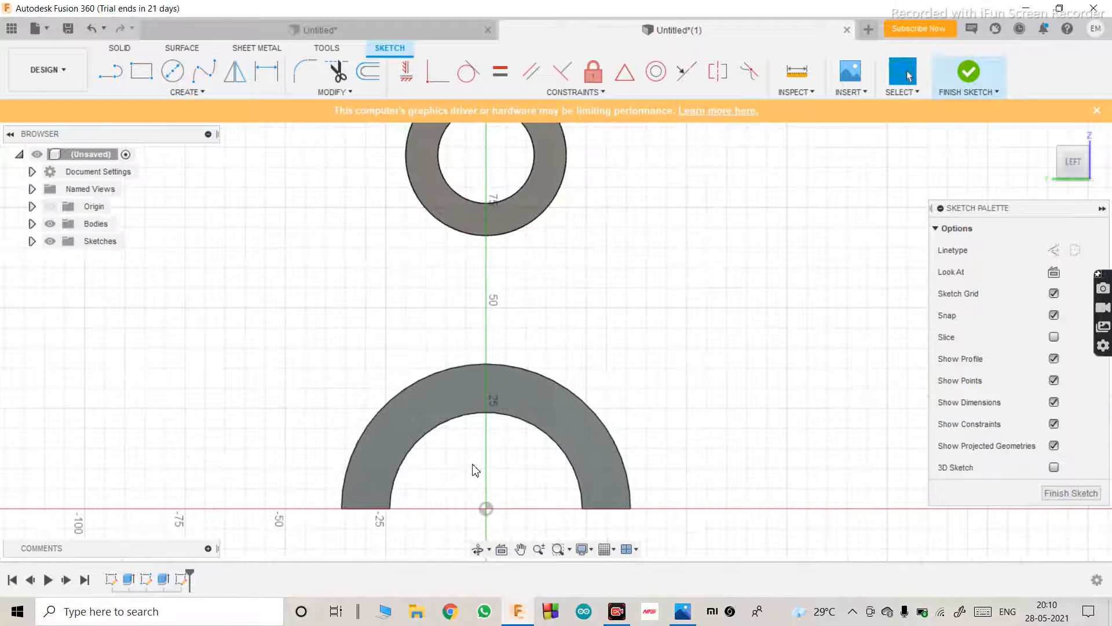
pyautogui.press('l')
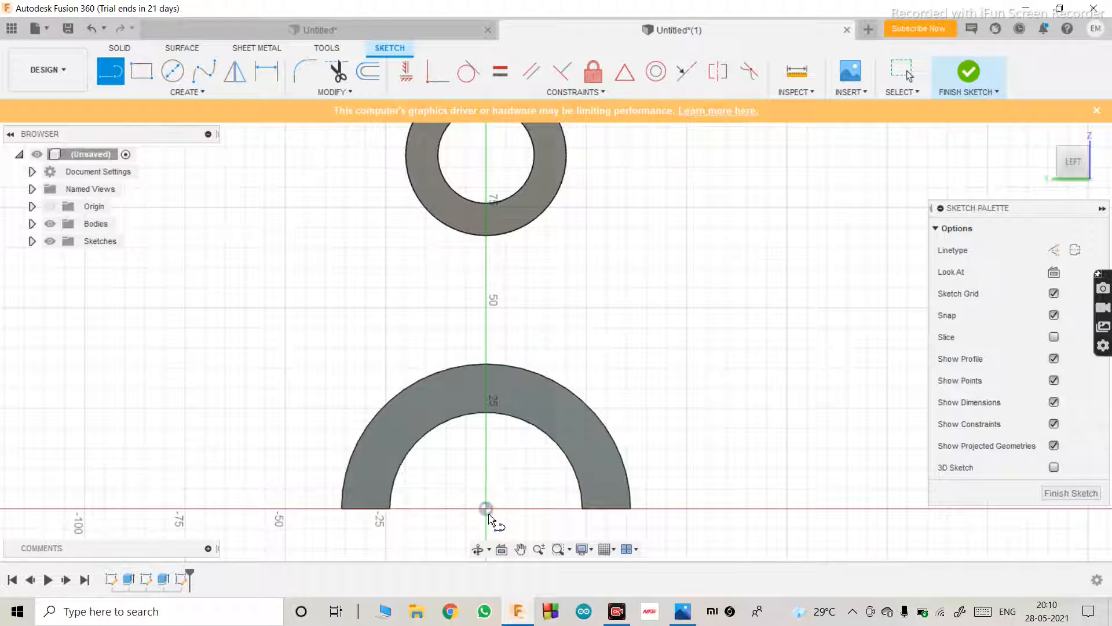
pyautogui.click(485, 509)
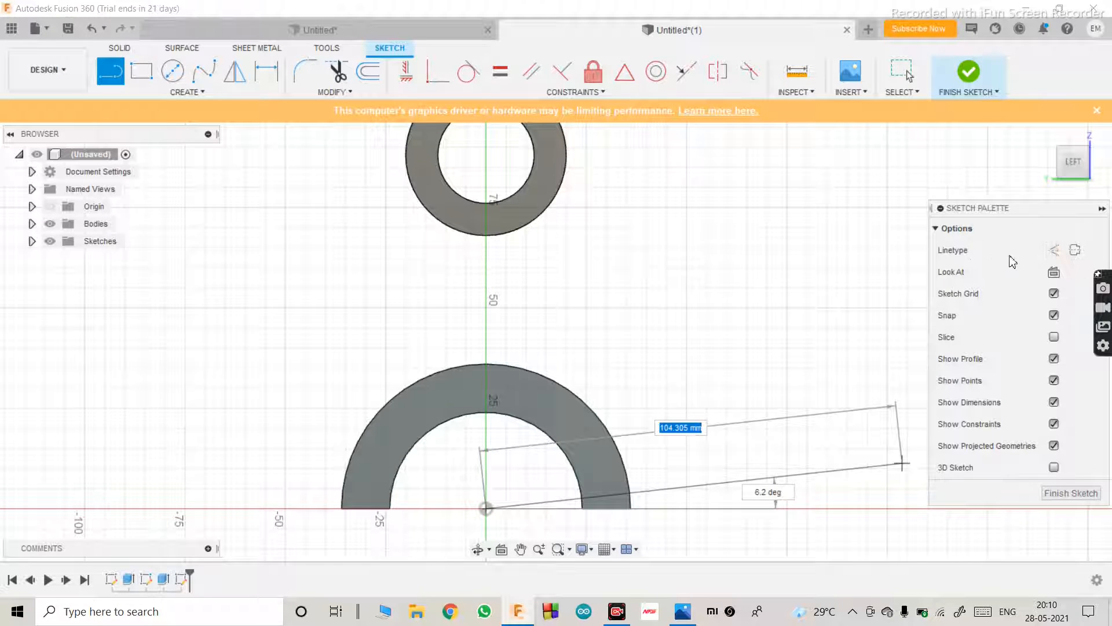
pyautogui.click(1054, 250)
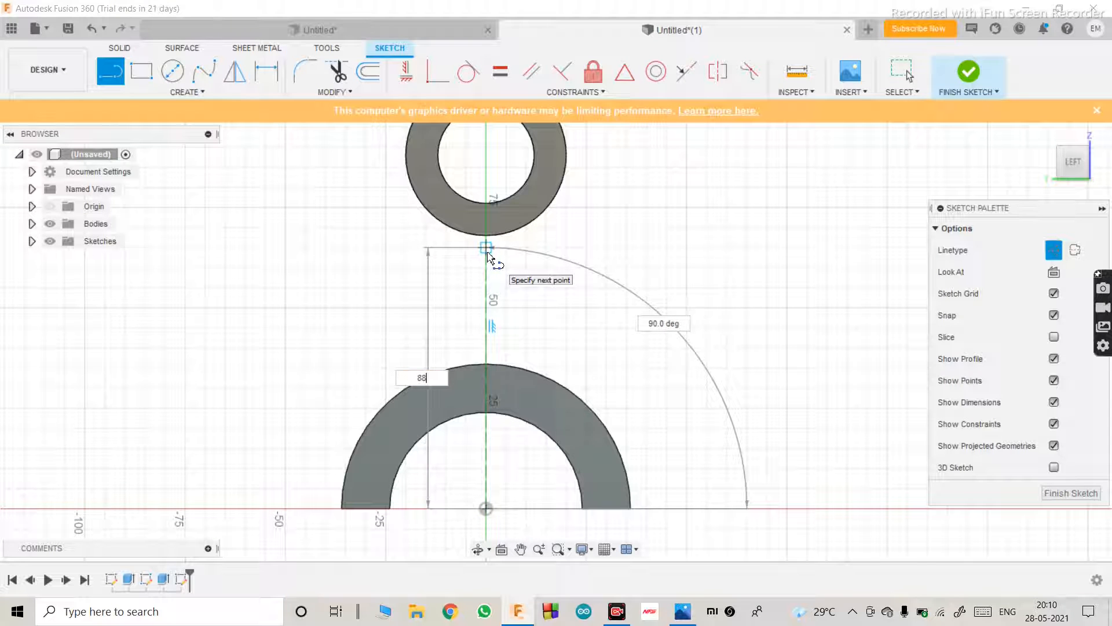
pyautogui.click(488, 255)
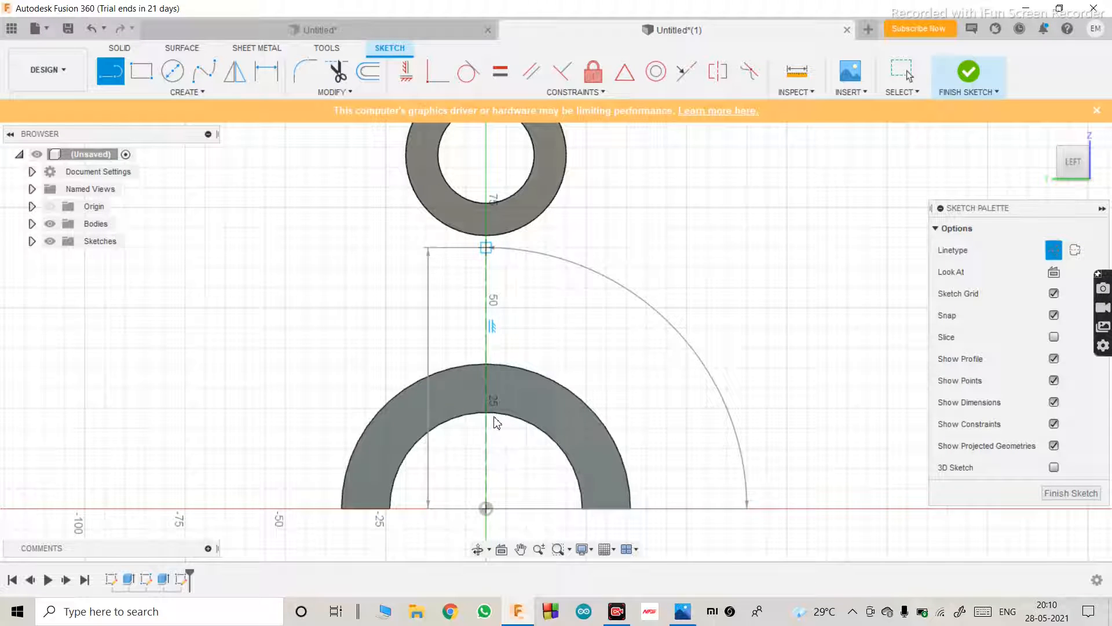
pyautogui.press('Escape')
# Step: Draw a 40 mm diameter construction circle centred on the upper end of the 88 mm construction line
pyautogui.scroll(-5, 495, 422)
pyautogui.scroll(5, 495, 315)
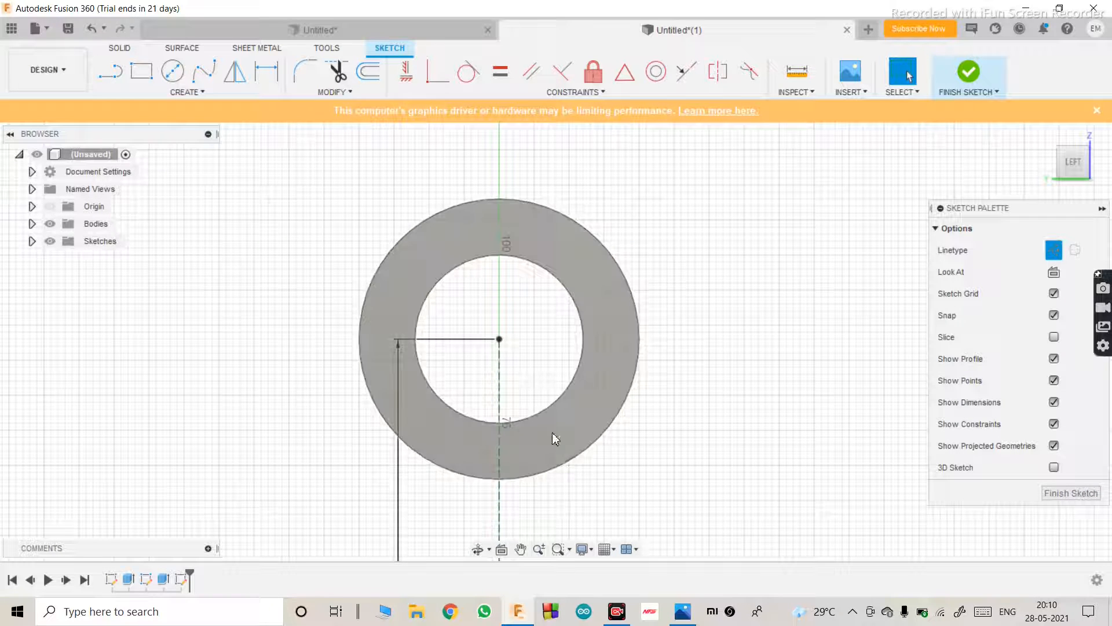
pyautogui.press('c')
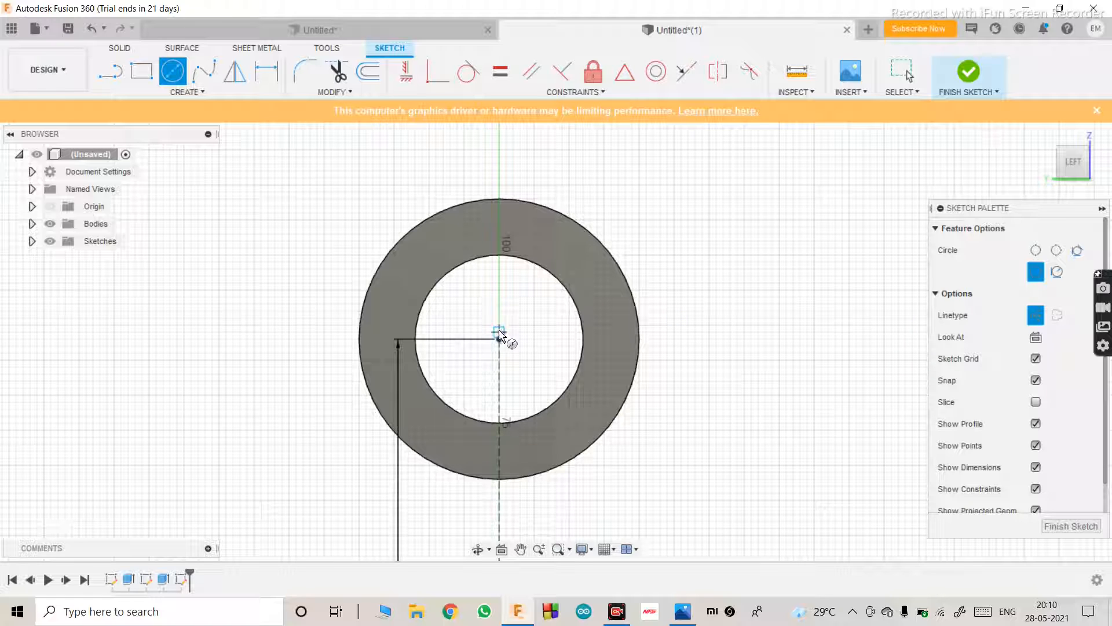
pyautogui.click(500, 339)
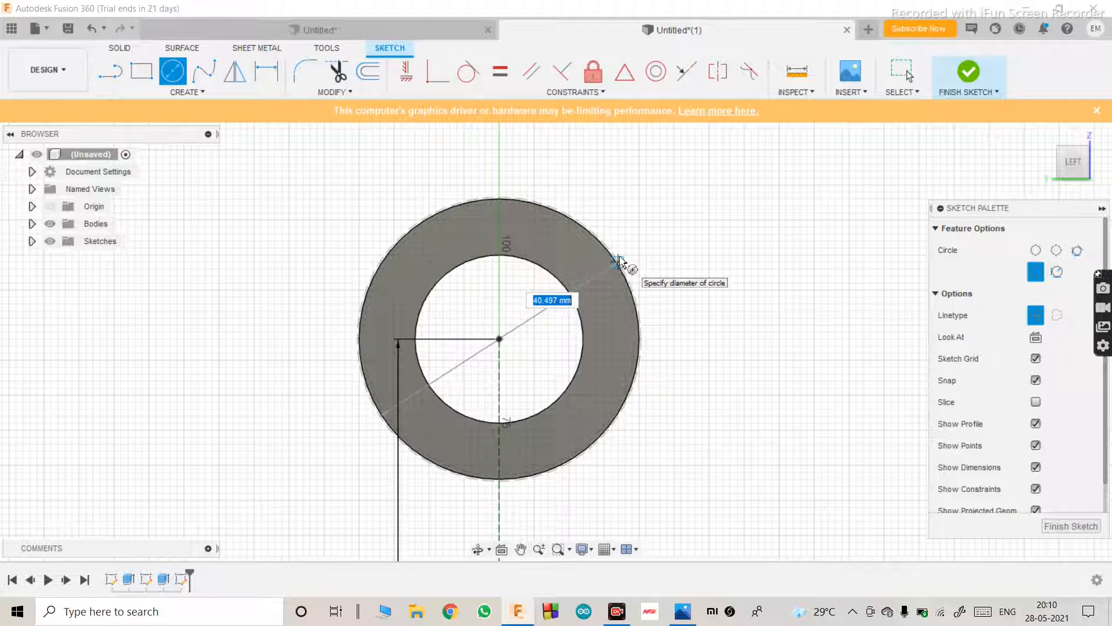
pyautogui.write('40')
pyautogui.press('Return')
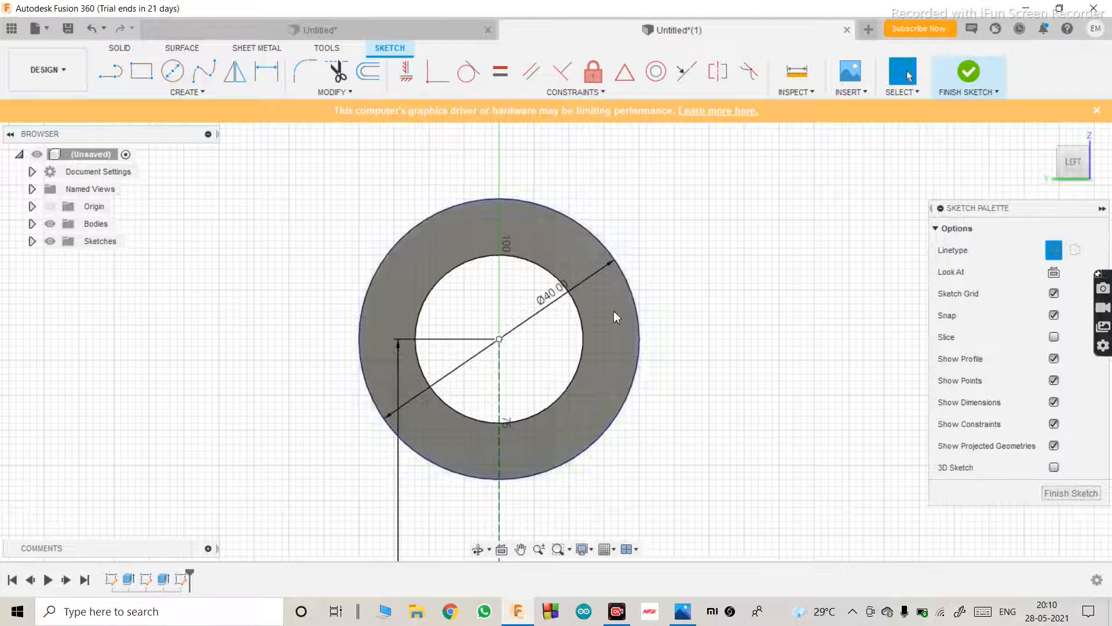
# Step: Draw a slanted line about 85 mm long from the right side of the 40 mm circle, tangent to the base's outer arc
pyautogui.scroll(-4, 547, 322)
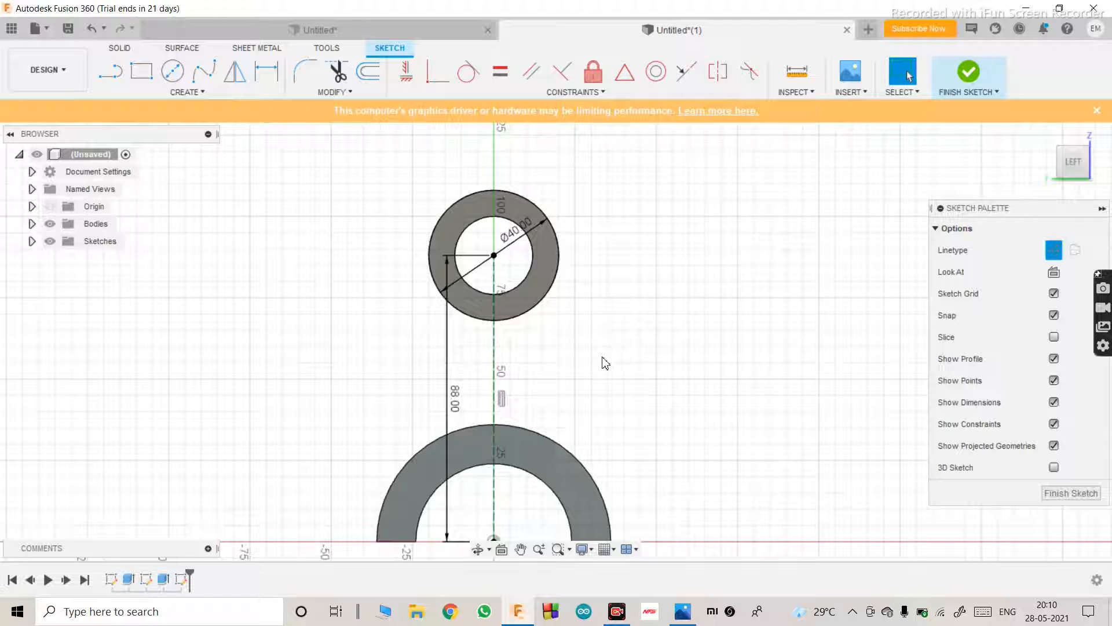
pyautogui.press('l')
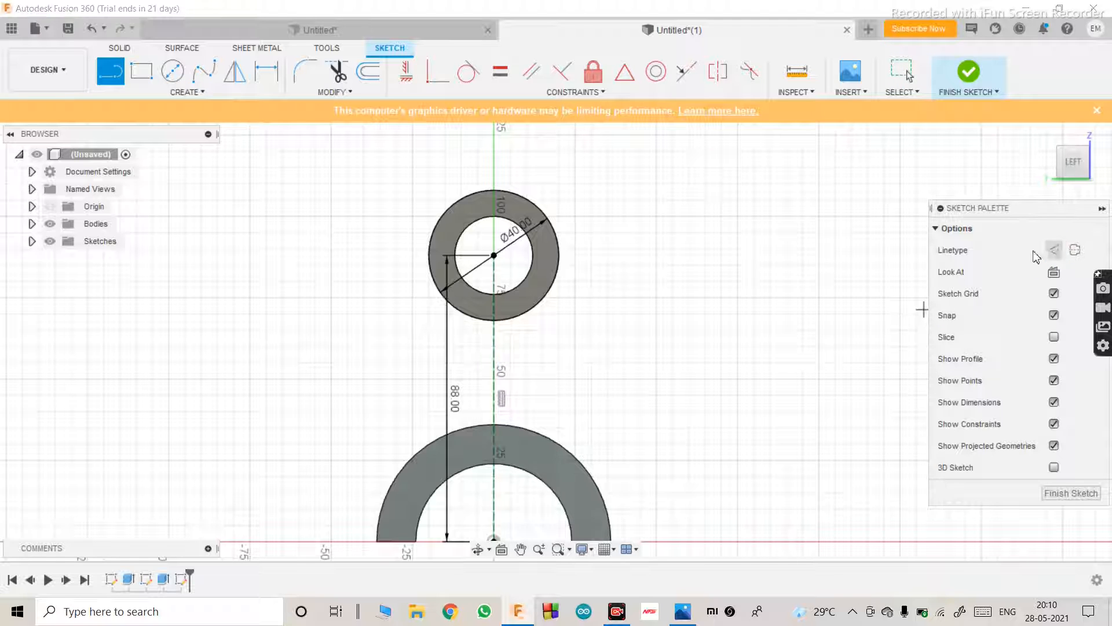
pyautogui.scroll(-3, 565, 246)
pyautogui.scroll(4, 543, 259)
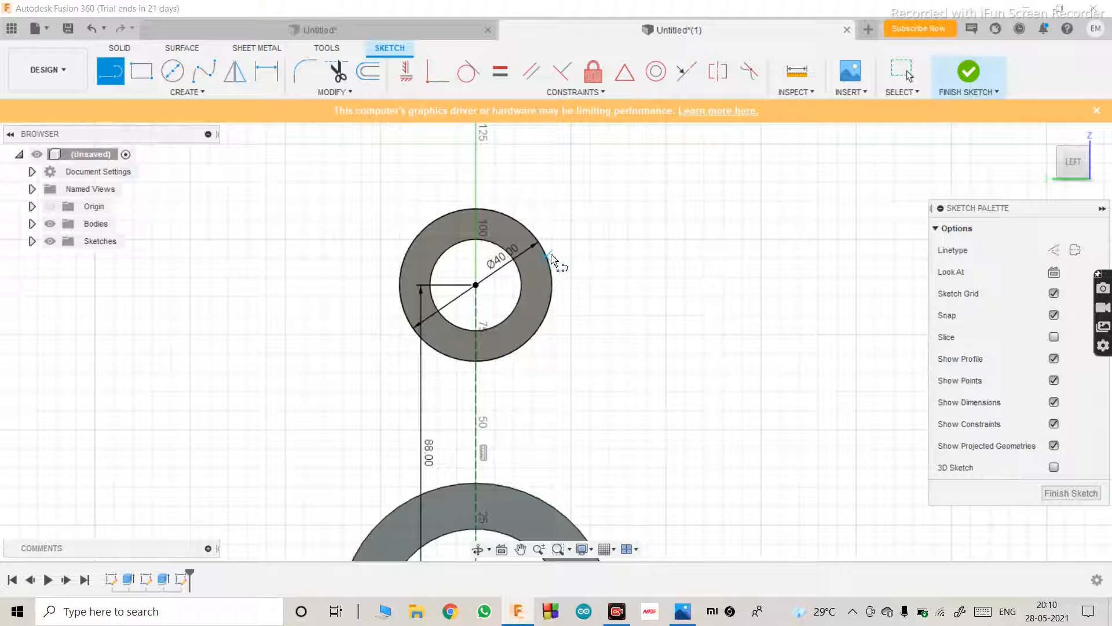
pyautogui.scroll(-2, 552, 275)
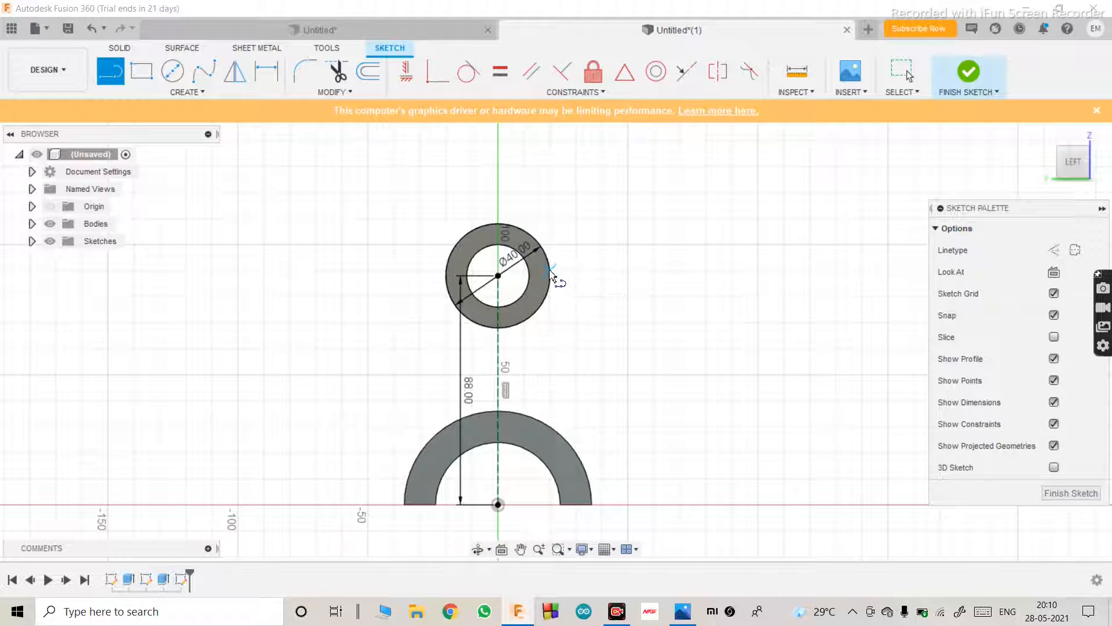
pyautogui.click(550, 271)
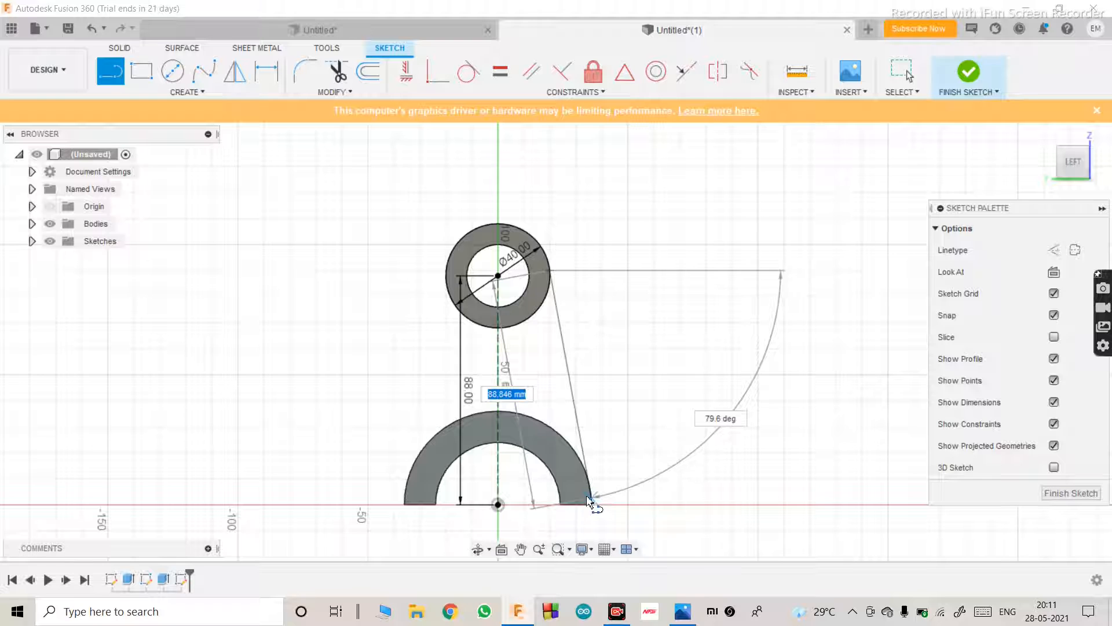
pyautogui.scroll(5, 591, 494)
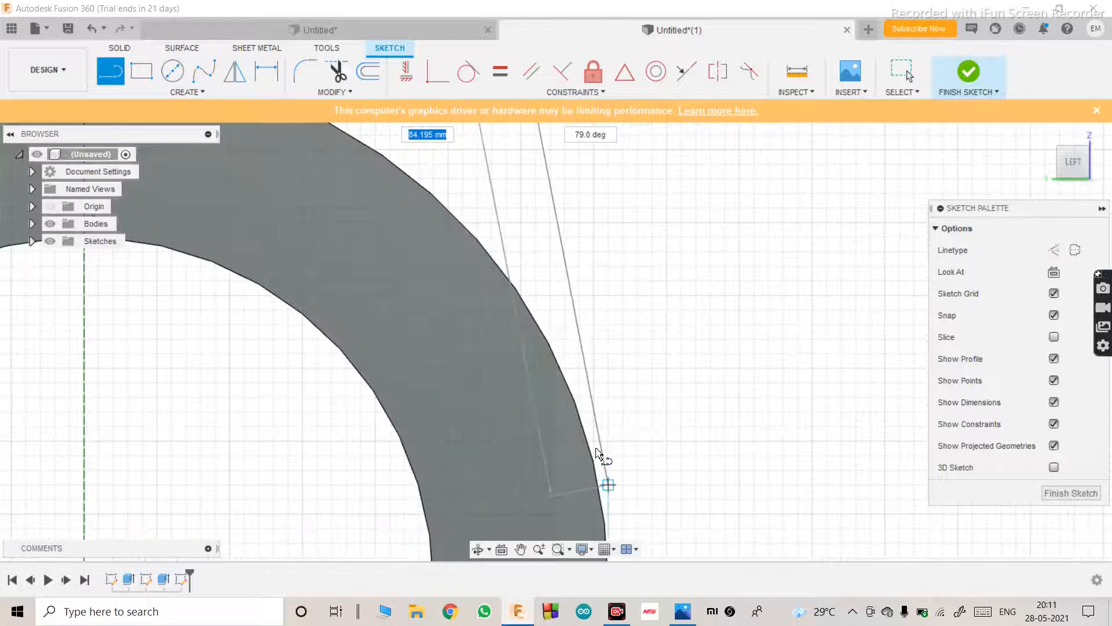
pyautogui.scroll(-5, 540, 346)
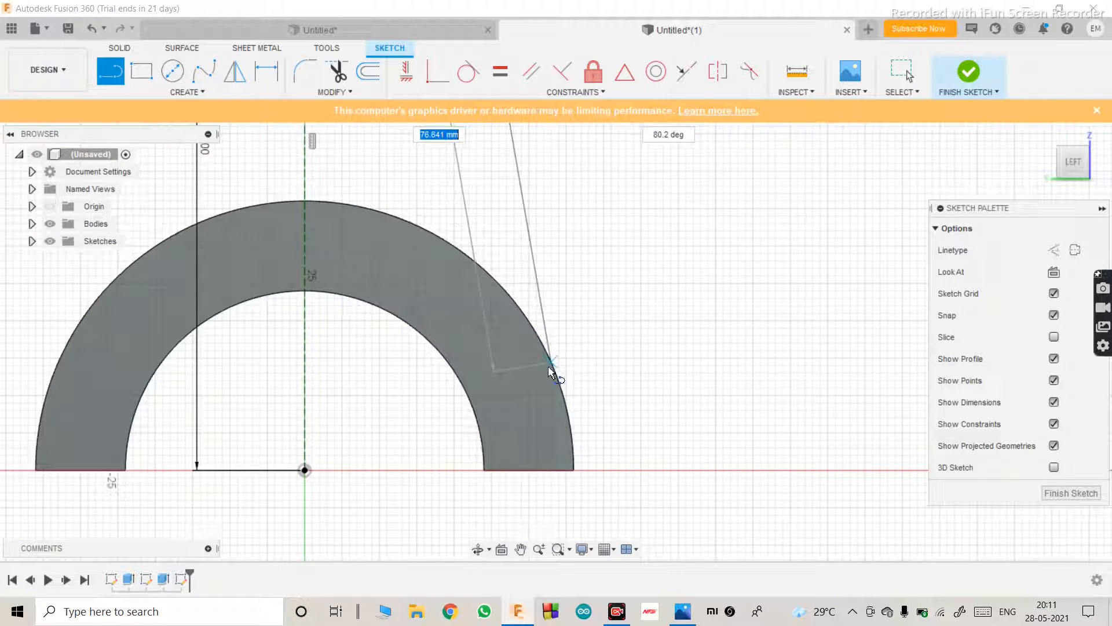
pyautogui.click(571, 422)
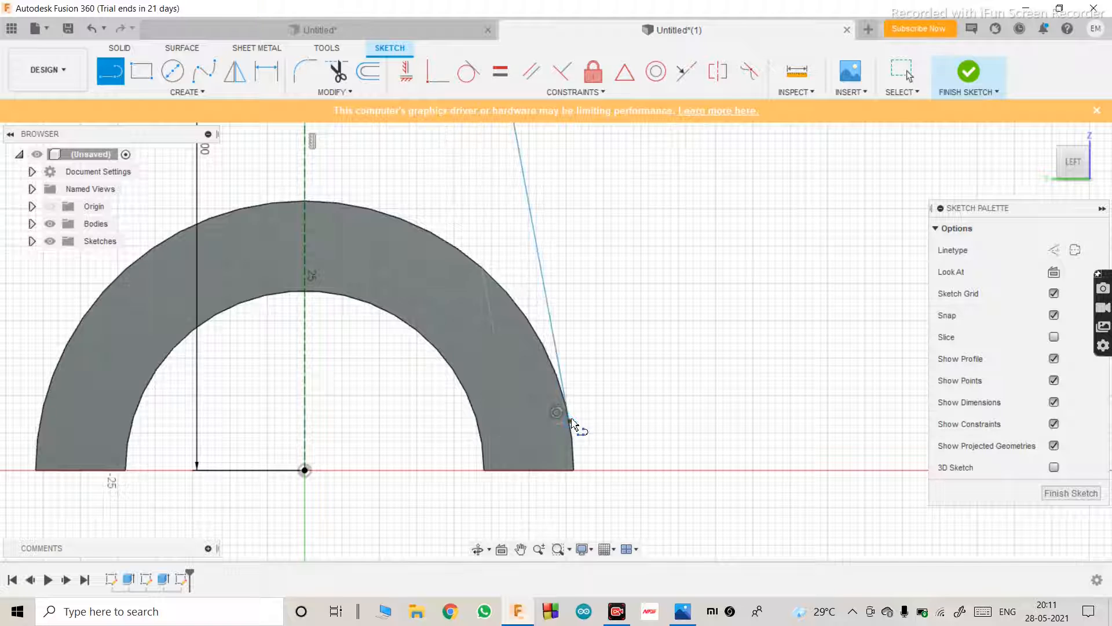
pyautogui.scroll(-5, 591, 415)
pyautogui.scroll(3, 560, 295)
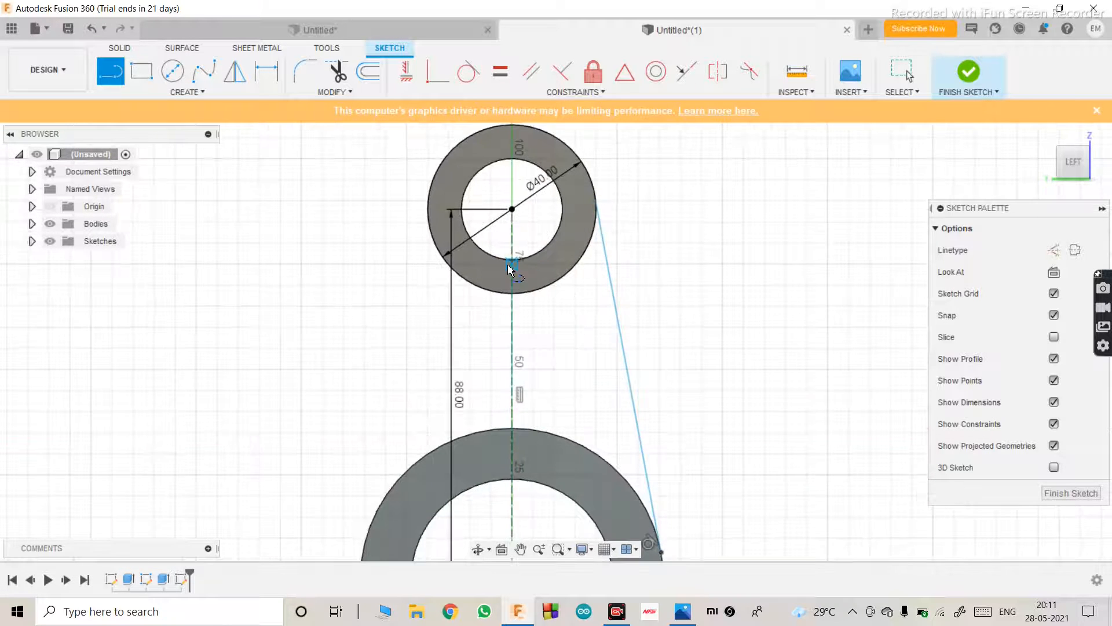
pyautogui.scroll(-3, 513, 275)
pyautogui.scroll(2, 521, 281)
pyautogui.scroll(-2, 525, 281)
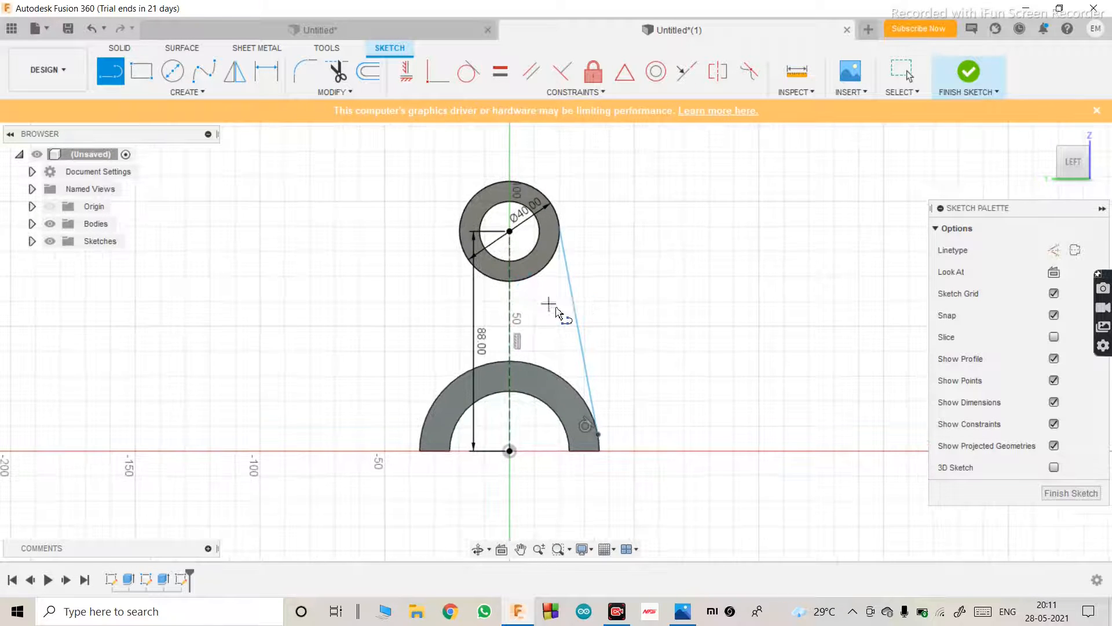
pyautogui.press('Escape')
# Step: Mirror the slanted side line about the vertical construction centreline
pyautogui.click(581, 326)
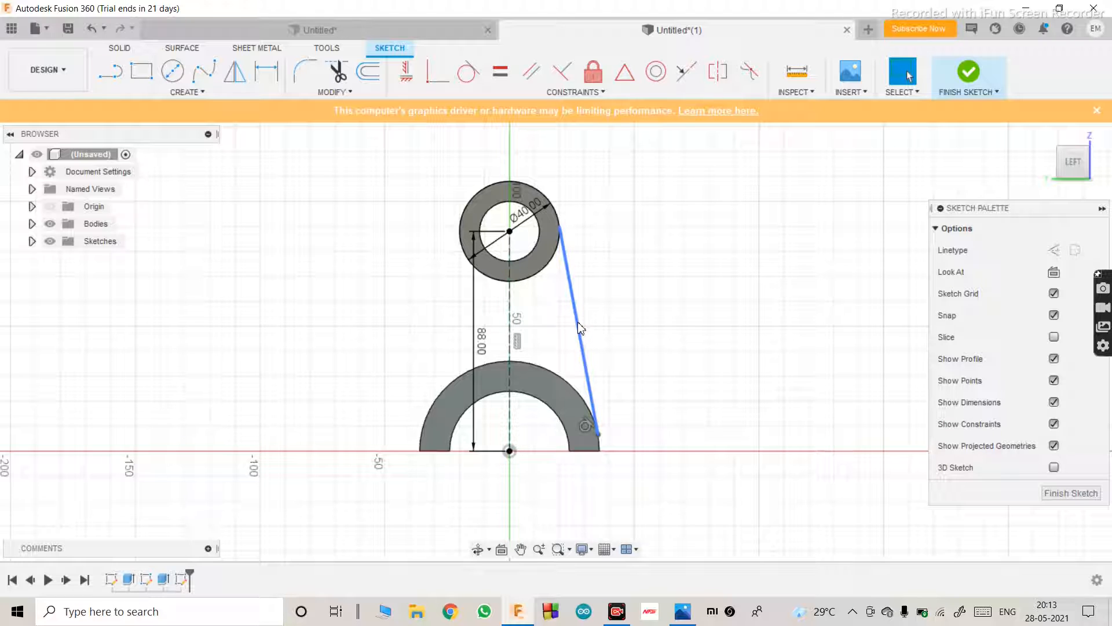
pyautogui.click(234, 74)
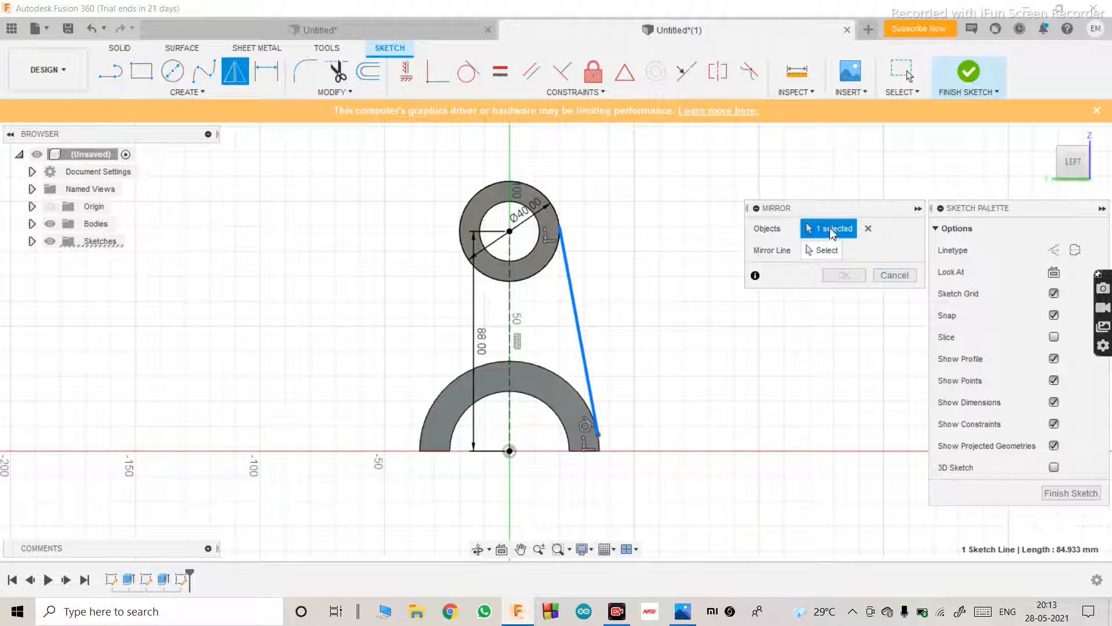
pyautogui.click(819, 250)
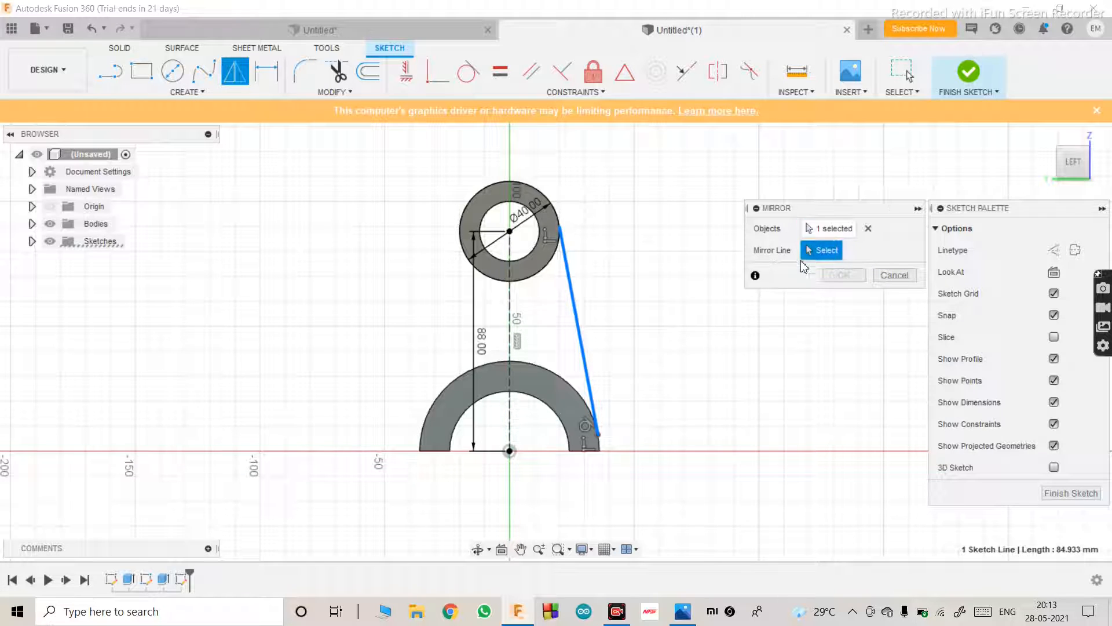
pyautogui.click(509, 308)
pyautogui.scroll(-1, 491, 383)
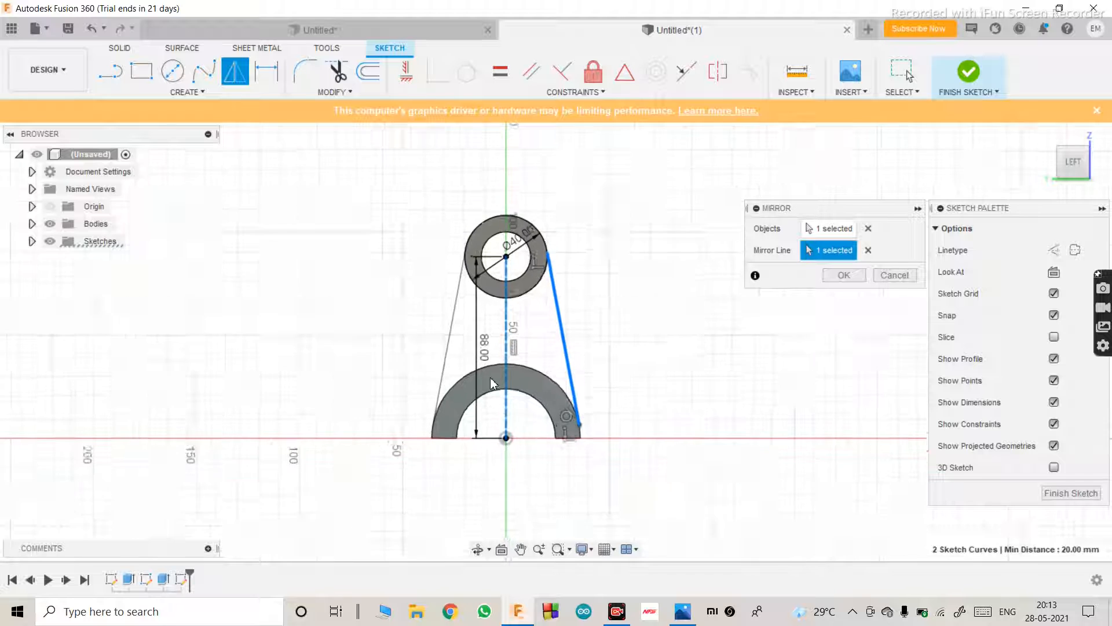
pyautogui.scroll(2, 559, 208)
pyautogui.click(844, 276)
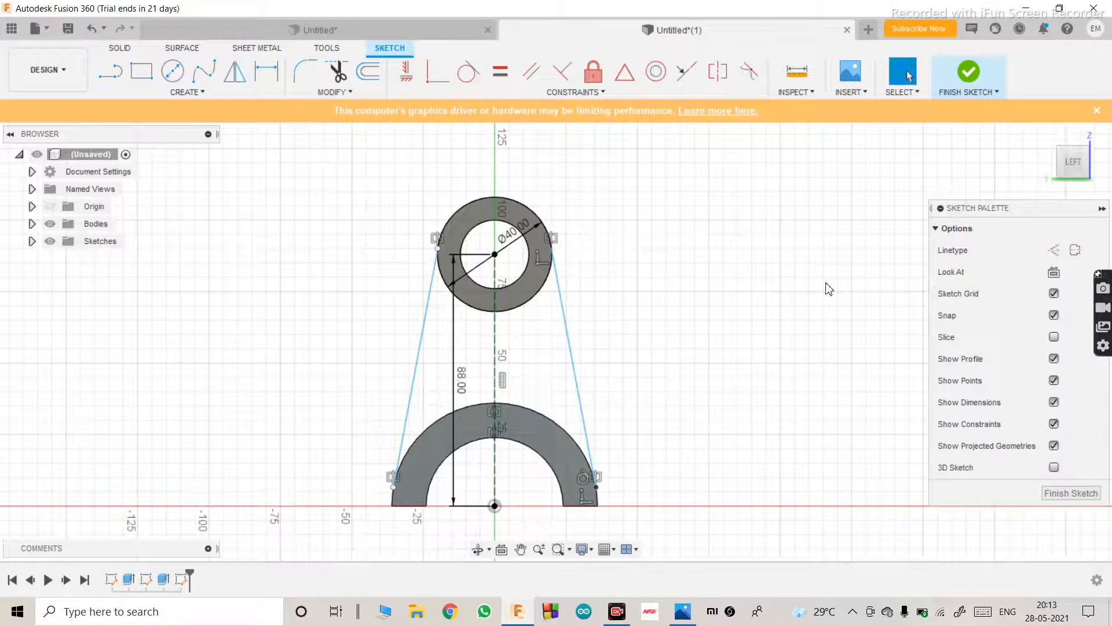
pyautogui.scroll(-1, 645, 318)
pyautogui.scroll(-1, 618, 377)
pyautogui.scroll(1, 600, 369)
pyautogui.scroll(2, 600, 369)
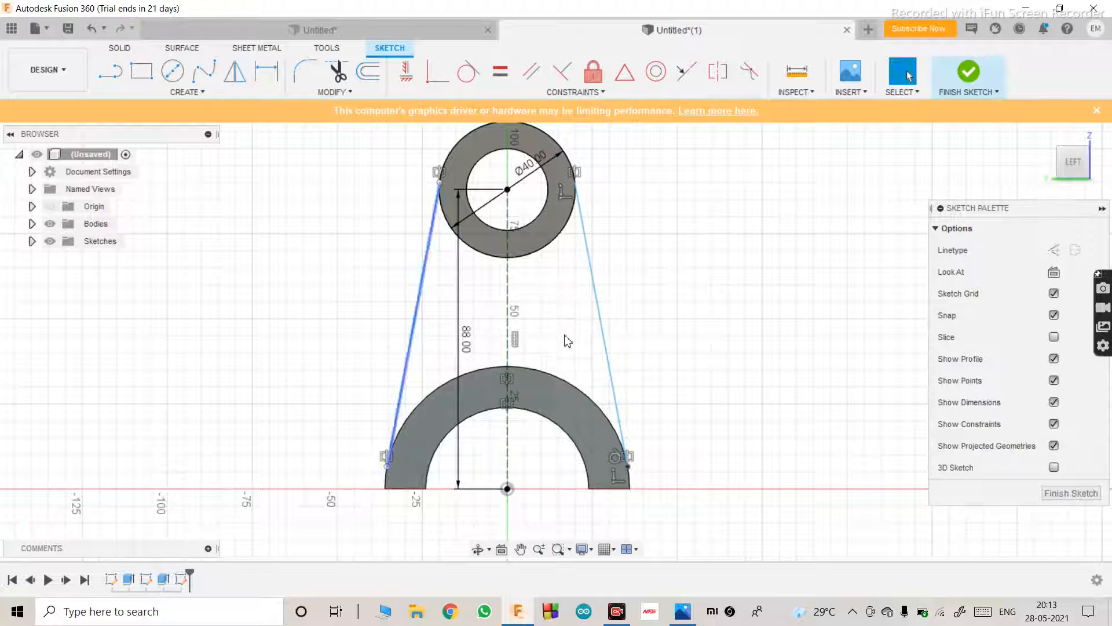
pyautogui.scroll(-1, 540, 370)
pyautogui.scroll(-1, 534, 360)
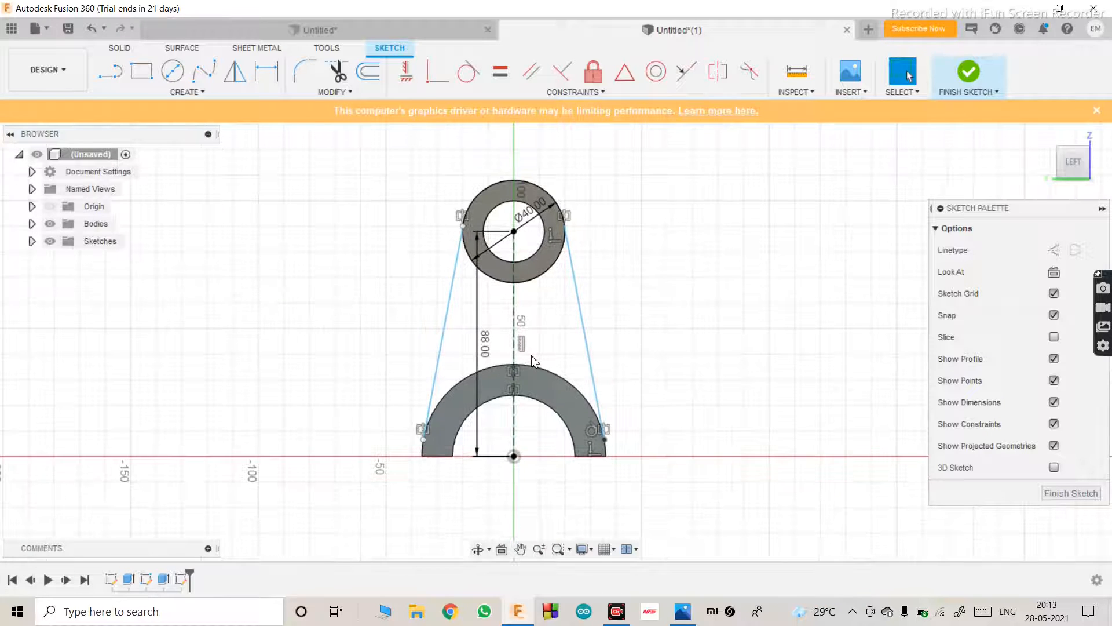
# Step: Draw a solid 40 mm diameter circle centred on the upper end of the vertical construction line
pyautogui.press('c')
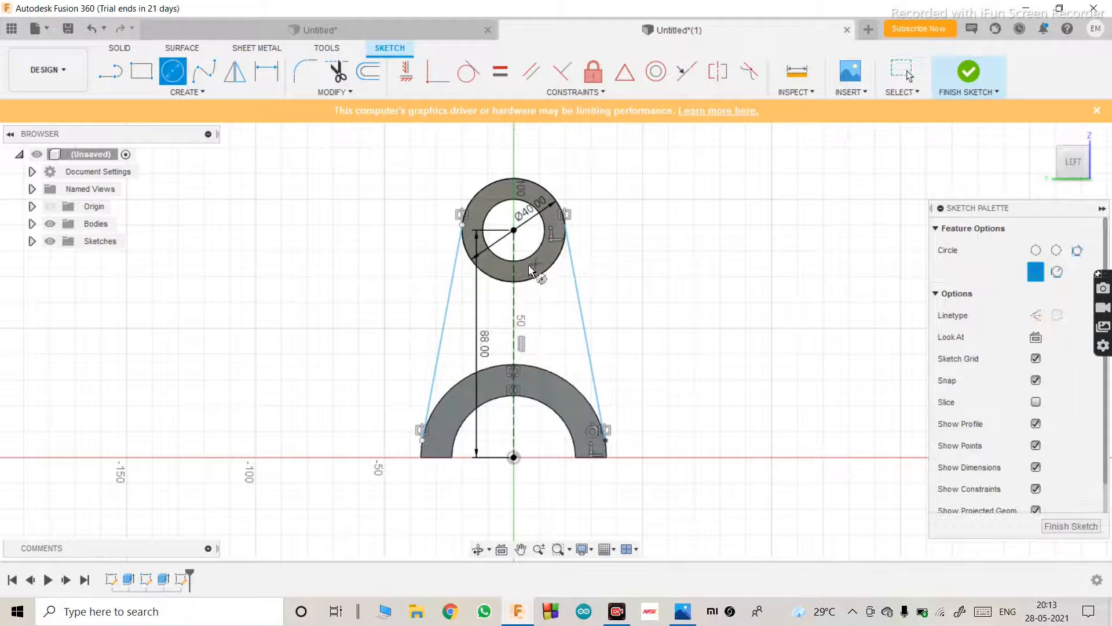
pyautogui.click(513, 230)
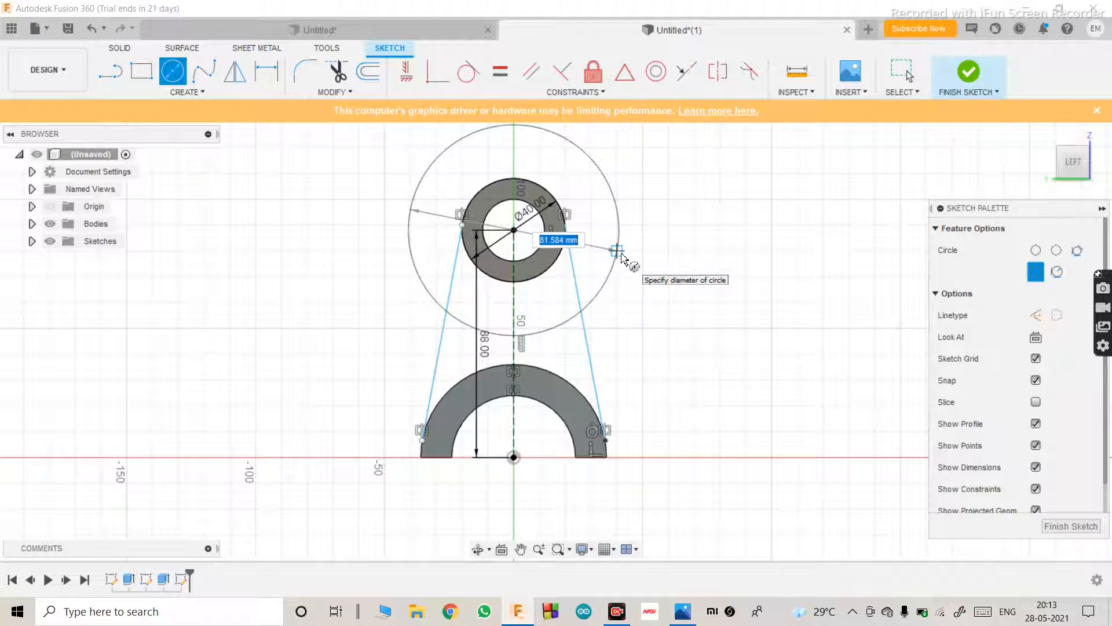
pyautogui.write('40')
pyautogui.press('Return')
pyautogui.press('Escape')
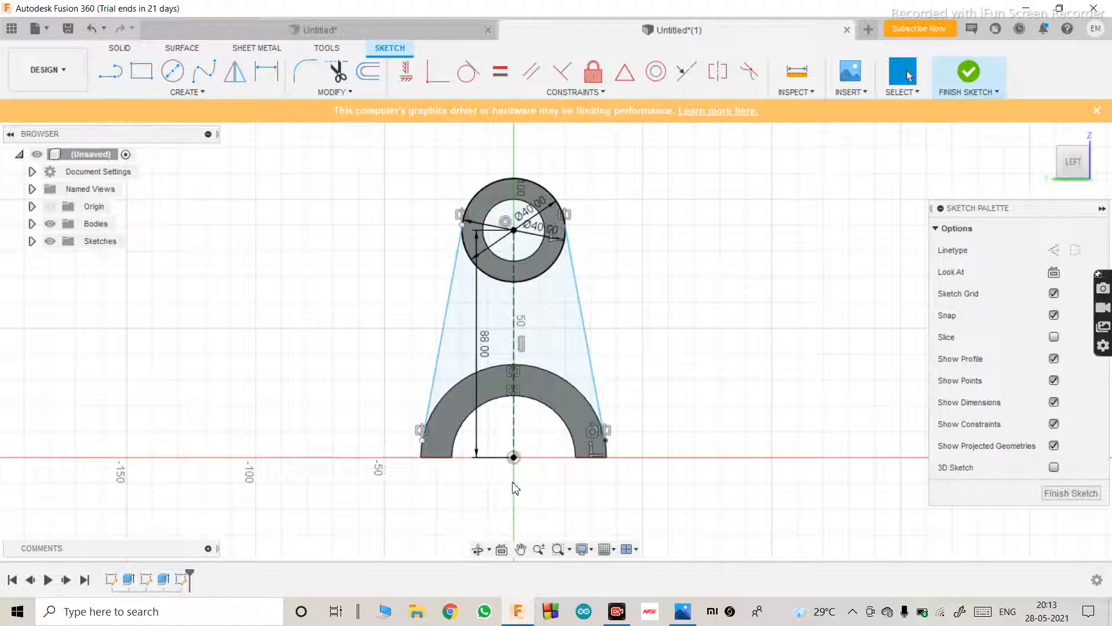
pyautogui.scroll(-3, 519, 220)
pyautogui.scroll(3, 520, 254)
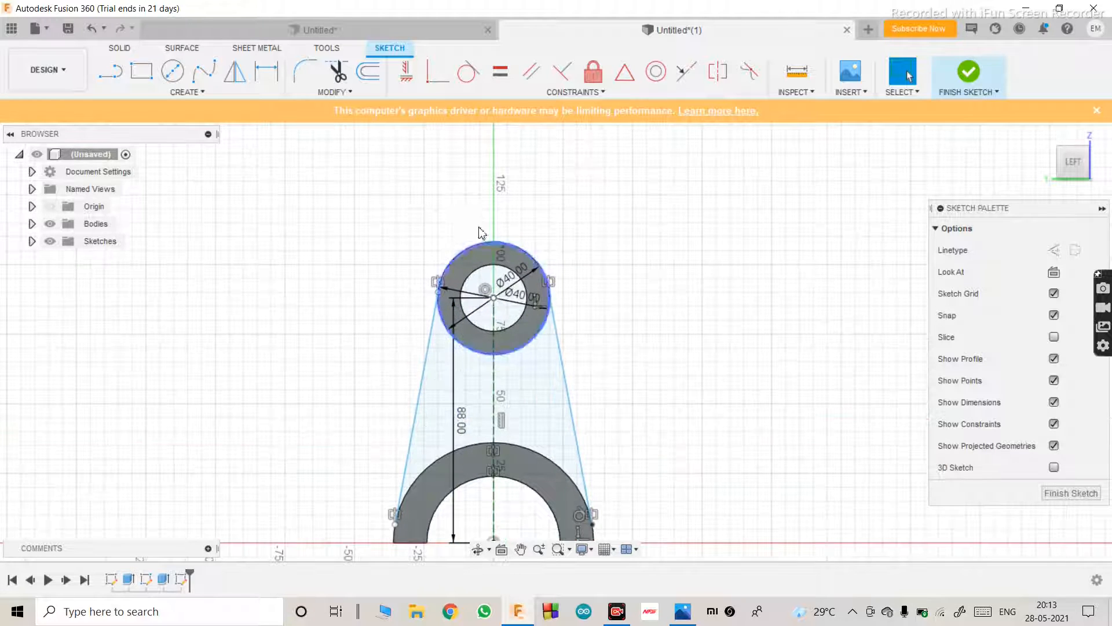
# Step: Trim the upper arc of the solid 40 mm circle between the two slanted side lines
pyautogui.click(337, 71)
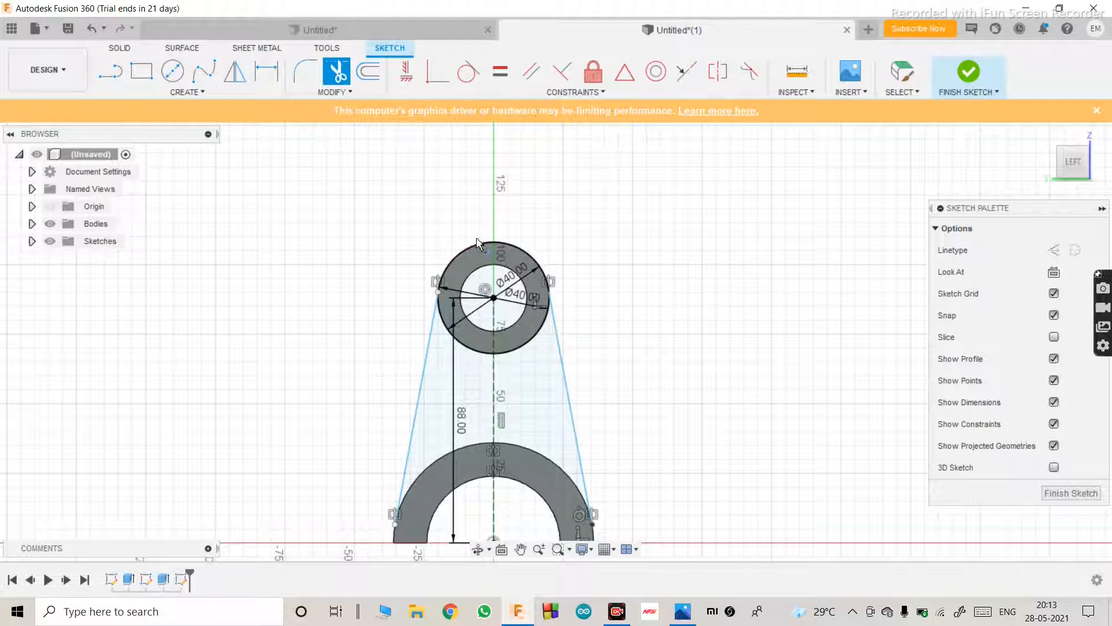
pyautogui.click(538, 261)
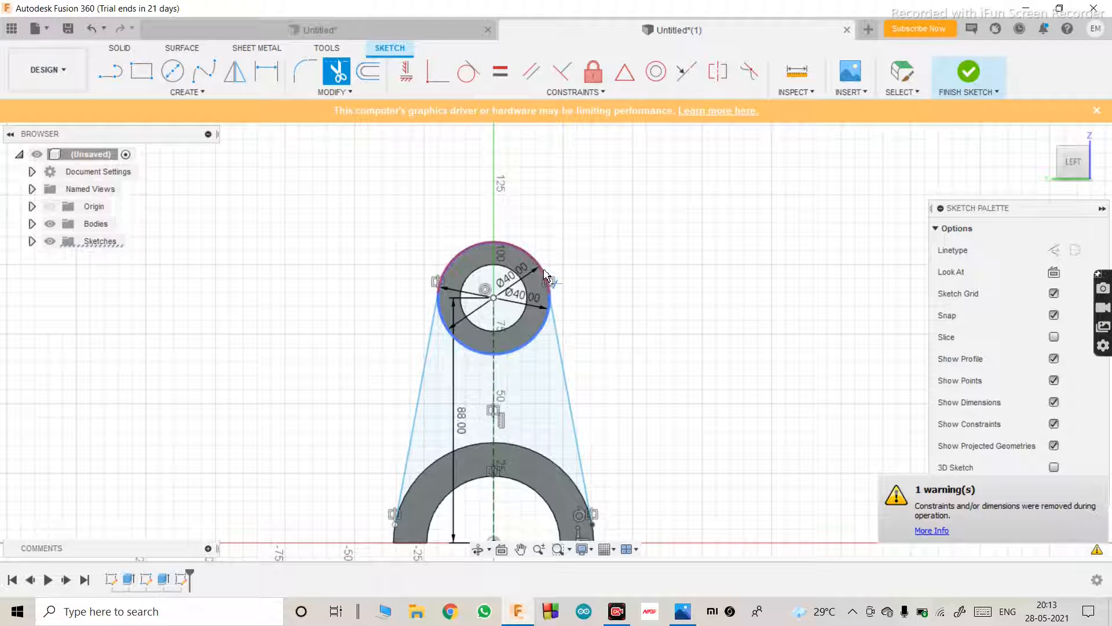
pyautogui.scroll(-3, 534, 264)
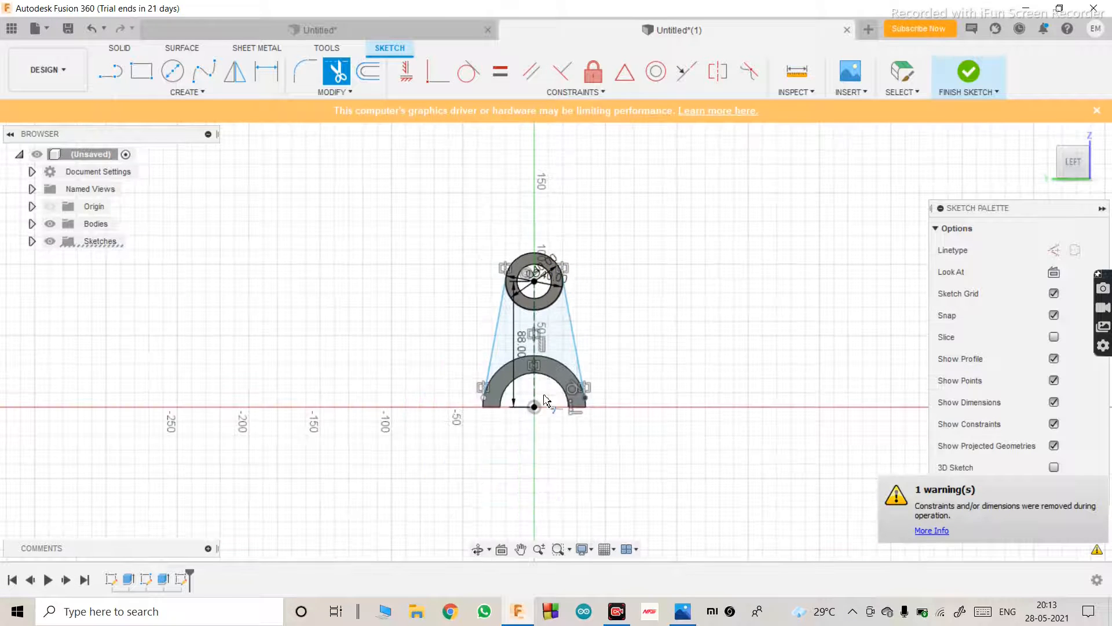
pyautogui.scroll(4, 545, 397)
pyautogui.press('Escape')
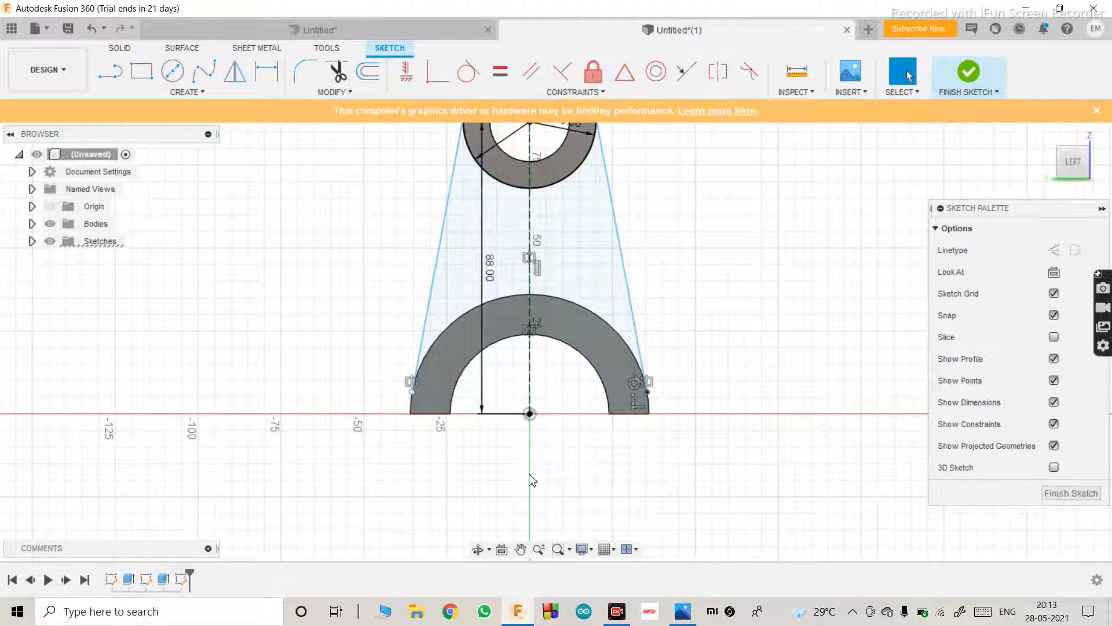
# Step: Draw a 72 mm diameter circle centred on the origin, matching the base's outer arc
pyautogui.press('c')
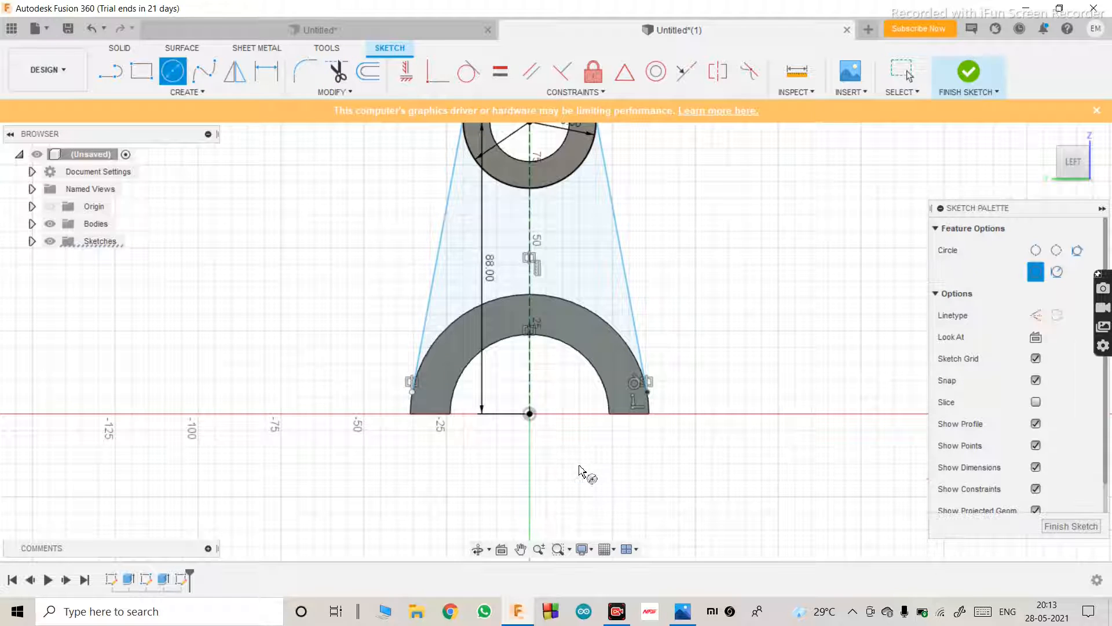
pyautogui.click(529, 414)
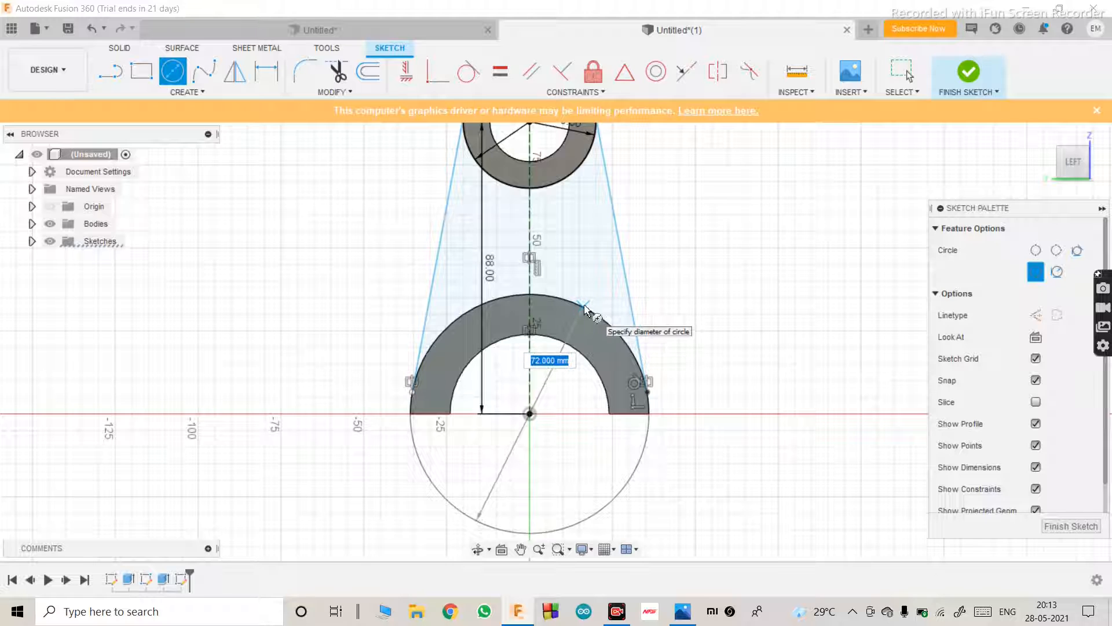
pyautogui.click(585, 308)
pyautogui.press('Escape')
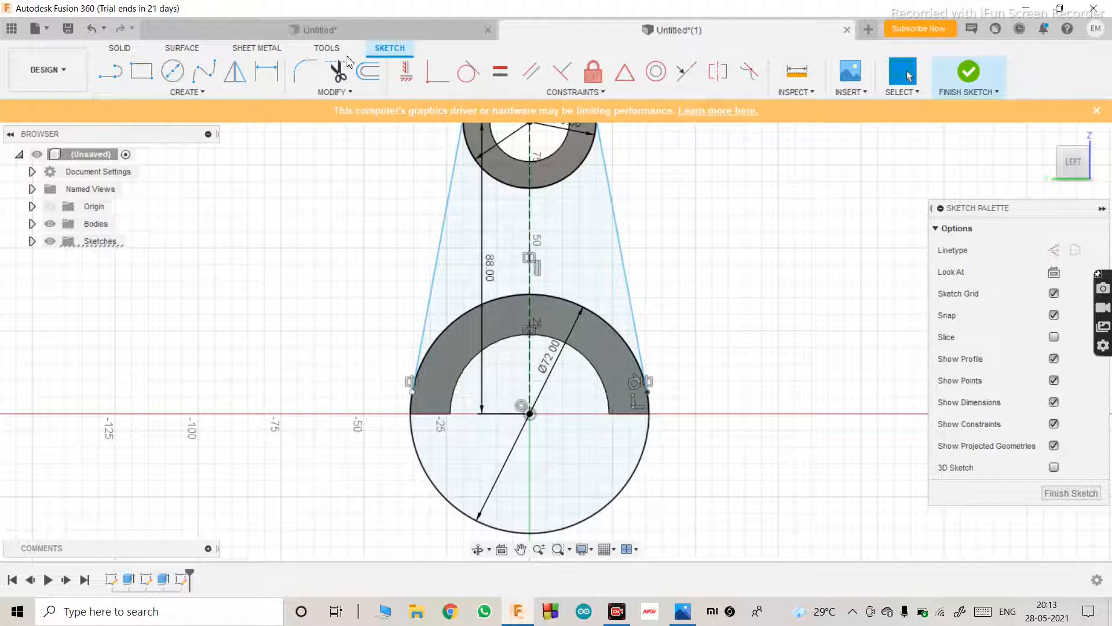
# Step: Trim the lower half of the 72 mm circle and the short arc section beyond the slanted line's lower end
pyautogui.click(338, 70)
pyautogui.click(432, 476)
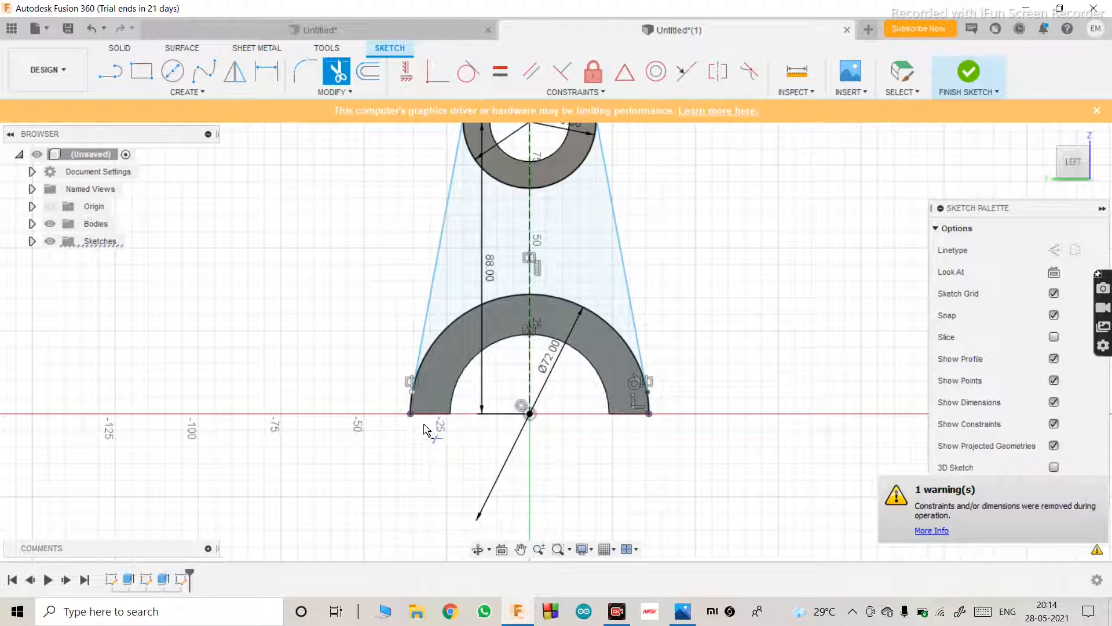
pyautogui.click(411, 401)
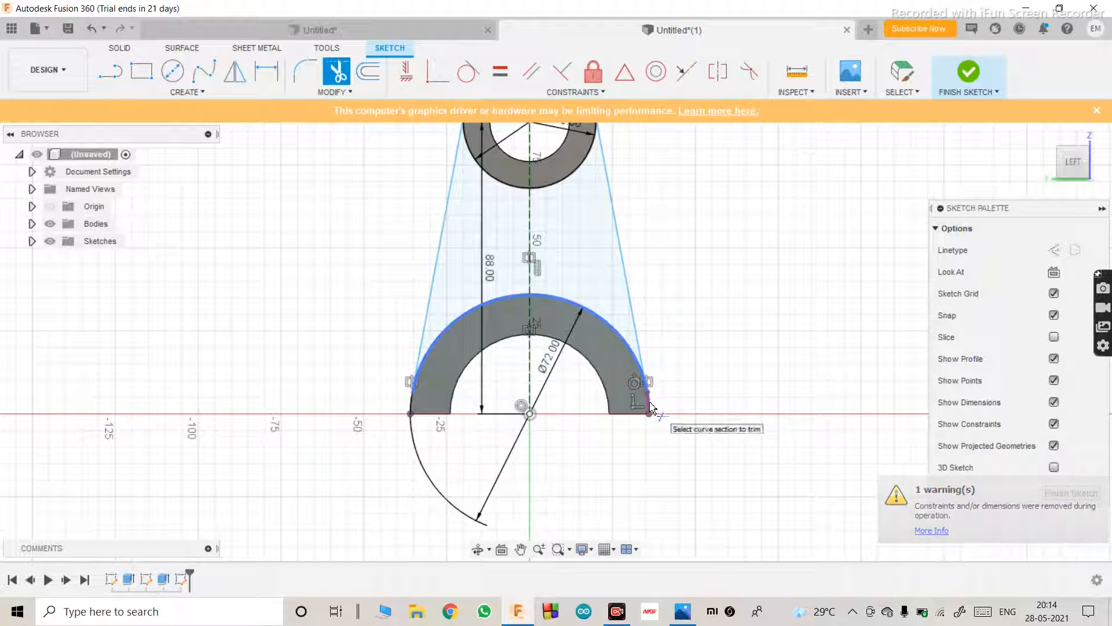
pyautogui.scroll(-2, 430, 549)
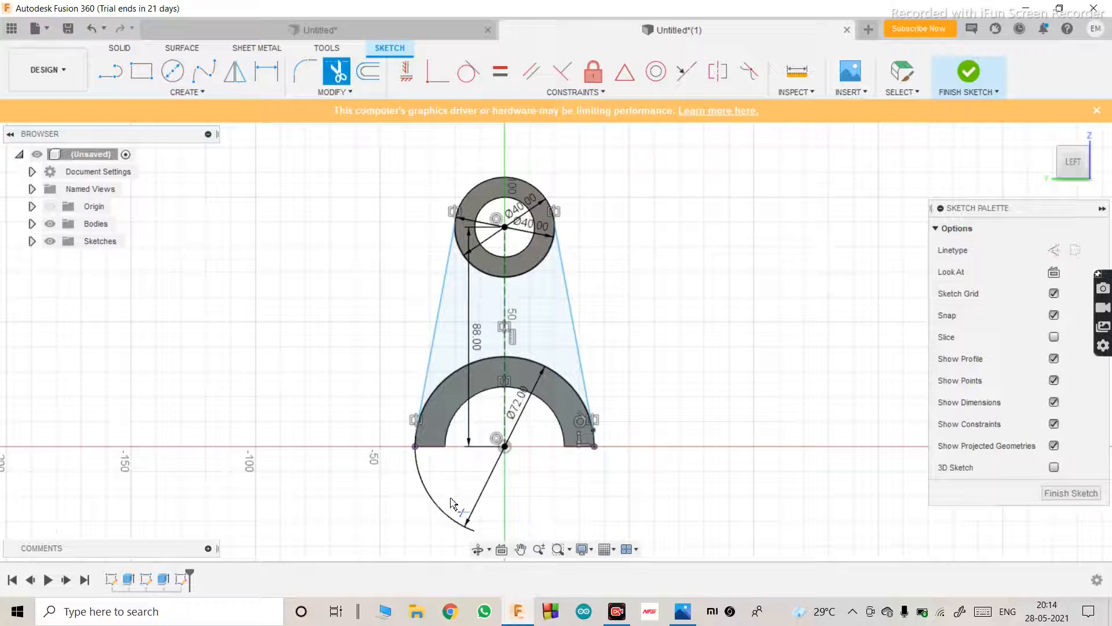
# Step: Finish the sketch and extrude the web profile between boss and base 12 mm inward over the arched base
pyautogui.click(1083, 493)
pyautogui.moveTo(527, 392)
pyautogui.keyDown('shift'); pyautogui.mouseDown(button='middle')
pyautogui.moveTo(479, 405)
pyautogui.moveTo(446, 359)
pyautogui.moveTo(333, 398)
pyautogui.moveTo(390, 382)
pyautogui.moveTo(380, 384)
pyautogui.mouseUp(button='middle'); pyautogui.keyUp('shift')
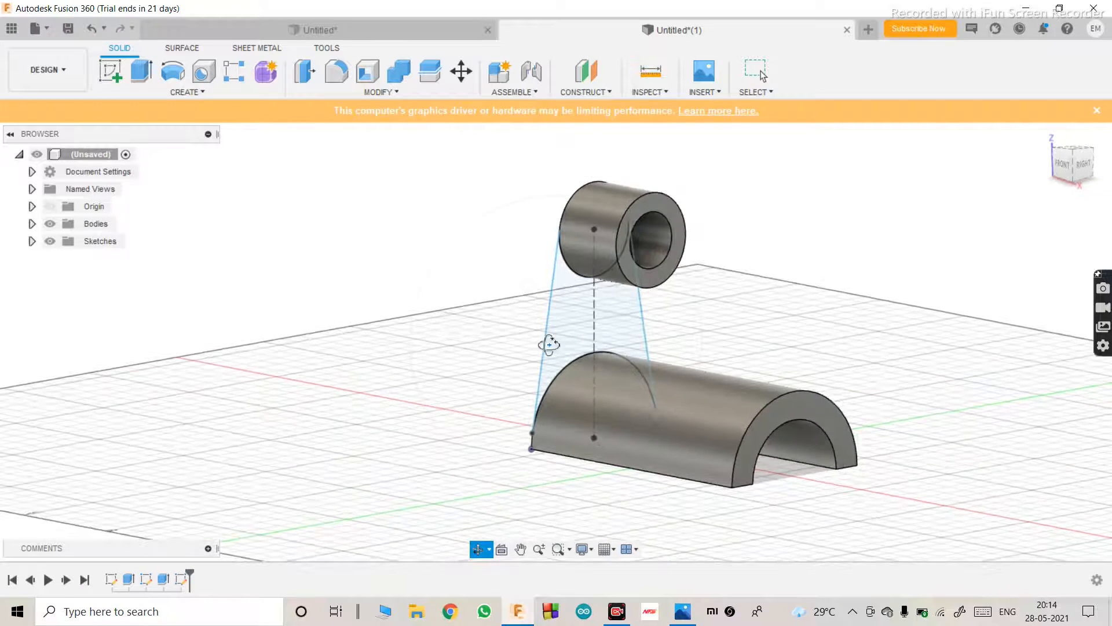
pyautogui.click(574, 329)
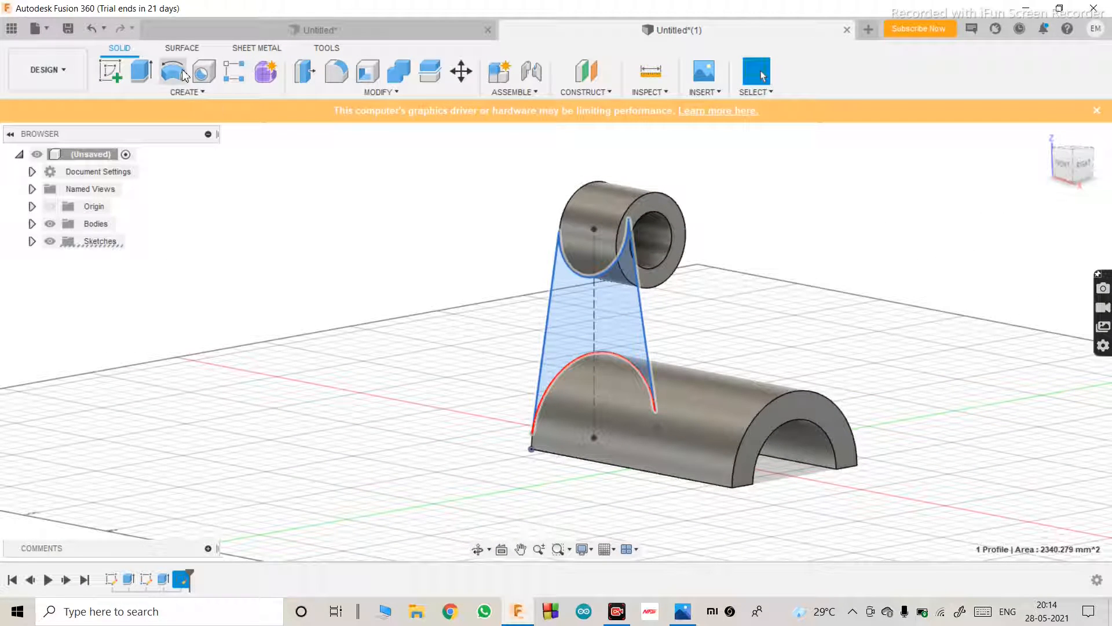
pyautogui.click(142, 71)
pyautogui.write('12')
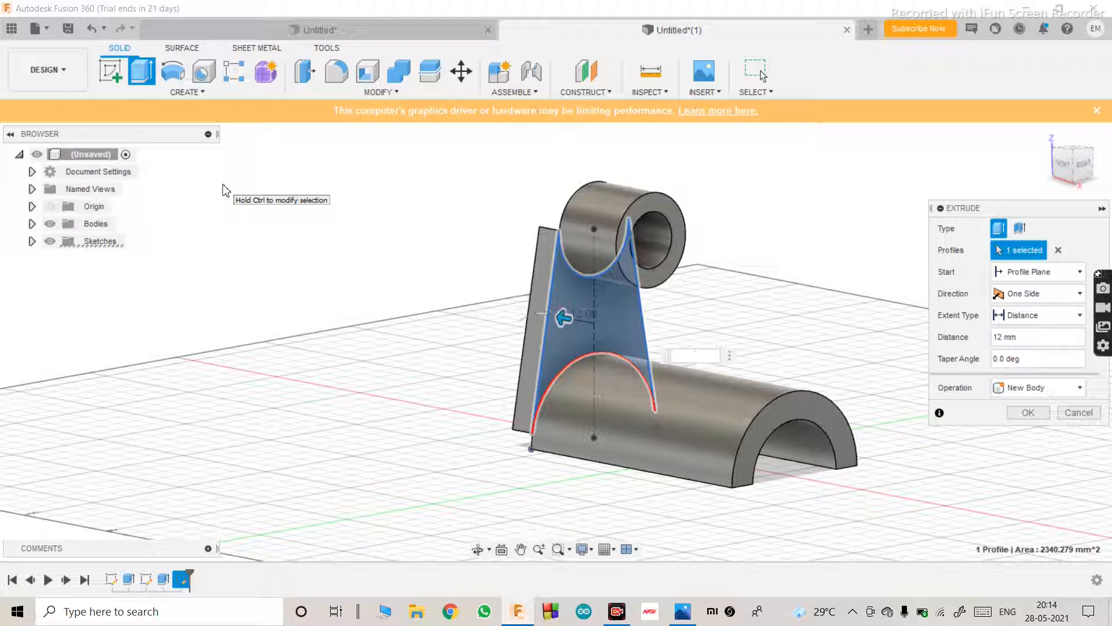
pyautogui.press('Return')
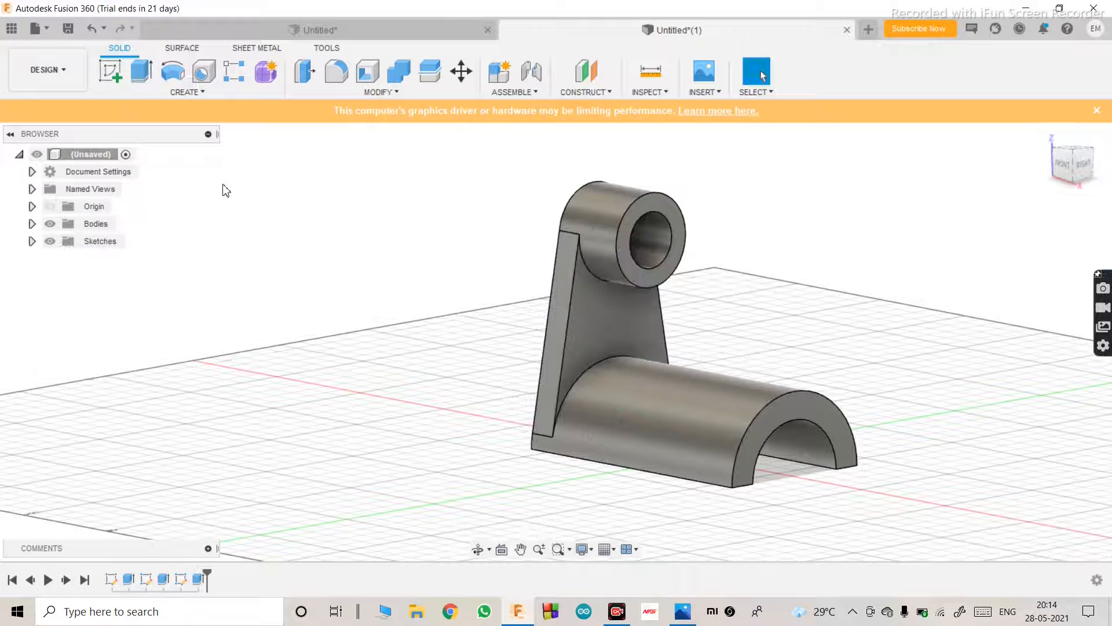
# Step: Check the Part - 3.jpg drawing and start a new sketch on the vertical XZ origin plane through the arched base
pyautogui.click(683, 611)
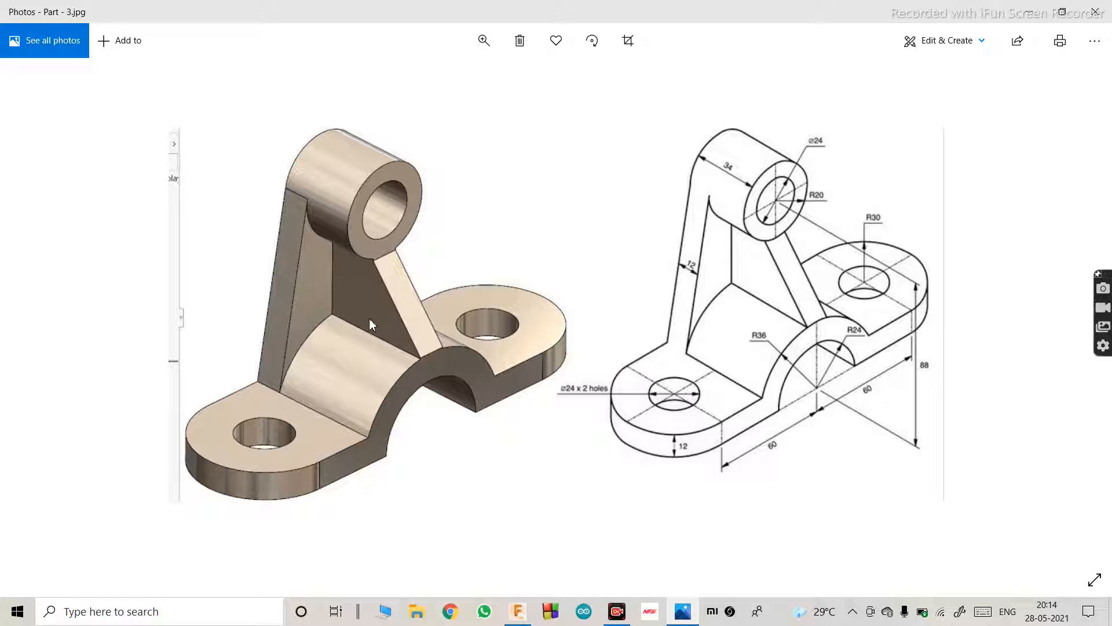
pyautogui.click(678, 616)
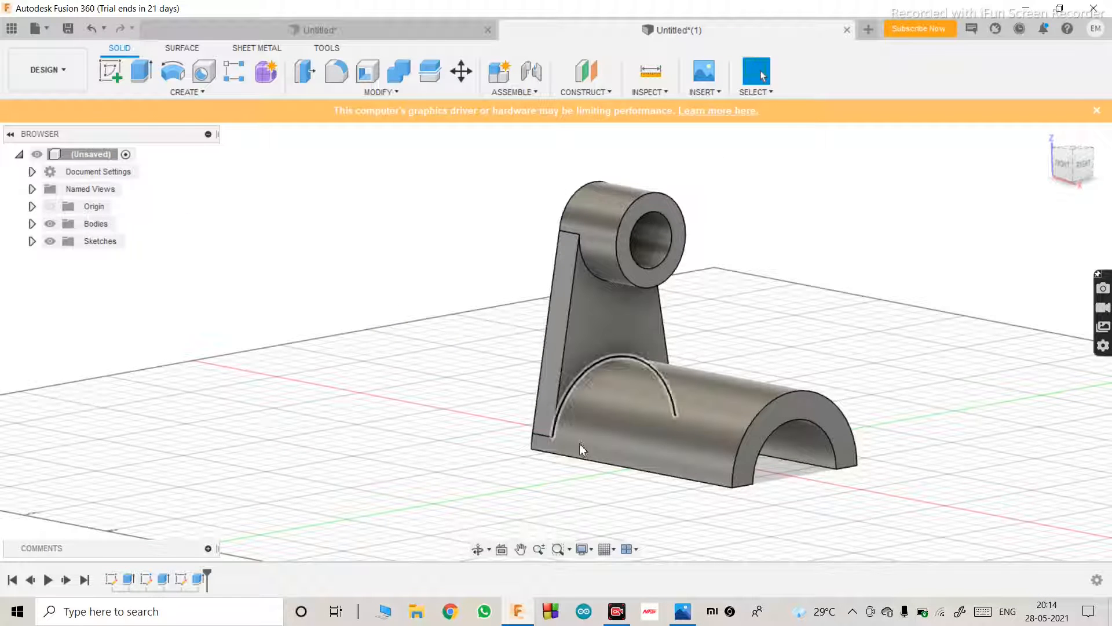
pyautogui.click(478, 549)
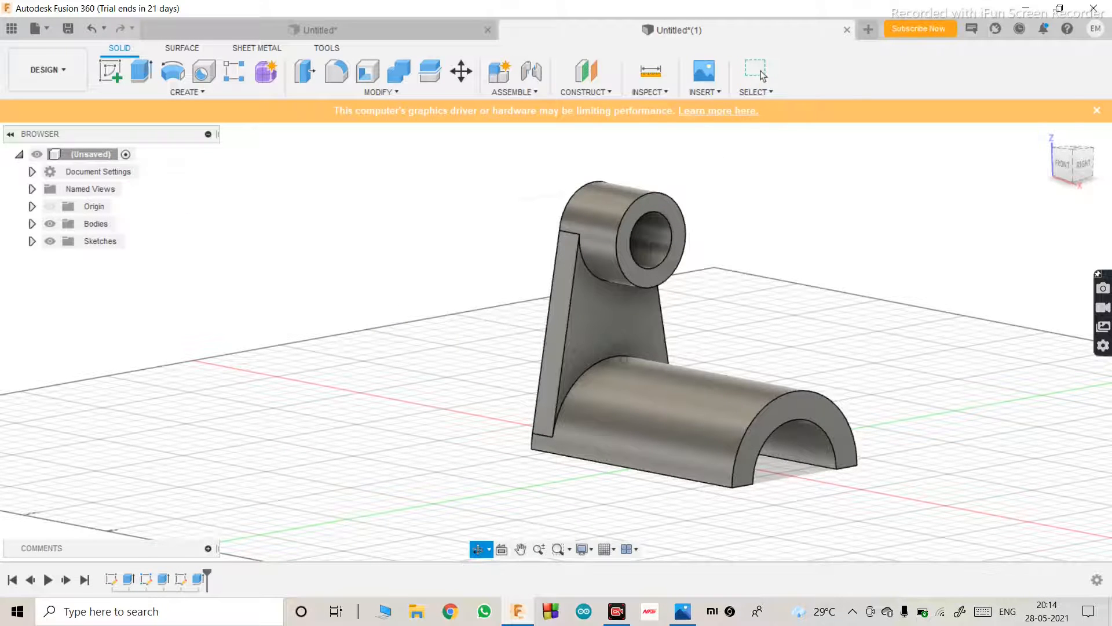
pyautogui.moveTo(624, 359)
pyautogui.mouseDown()
pyautogui.moveTo(663, 338)
pyautogui.moveTo(625, 362)
pyautogui.mouseUp()
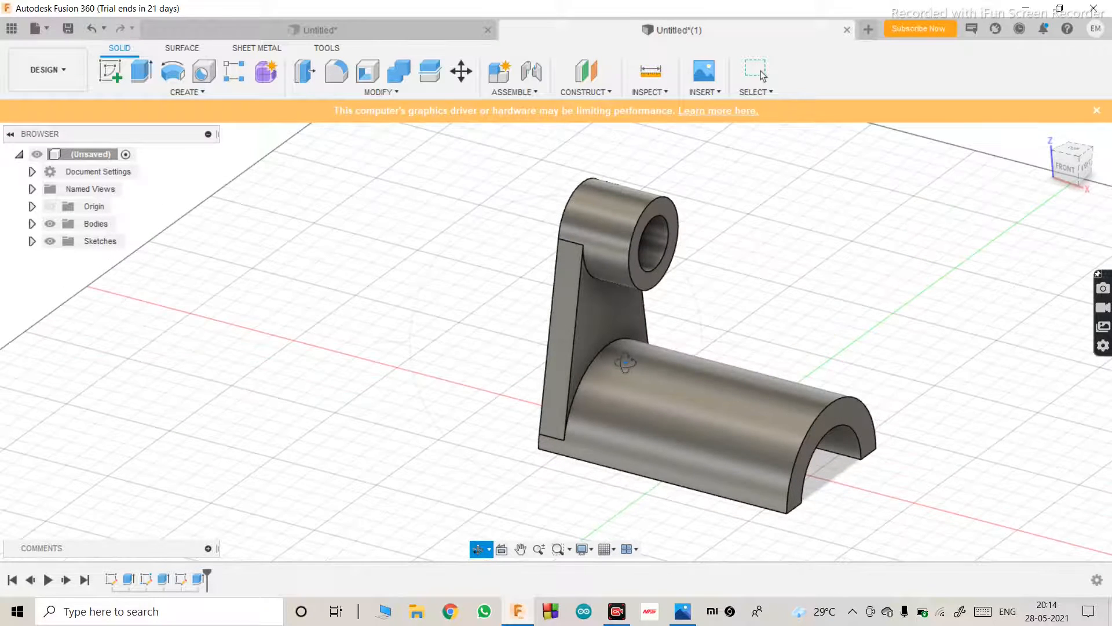
pyautogui.click(110, 72)
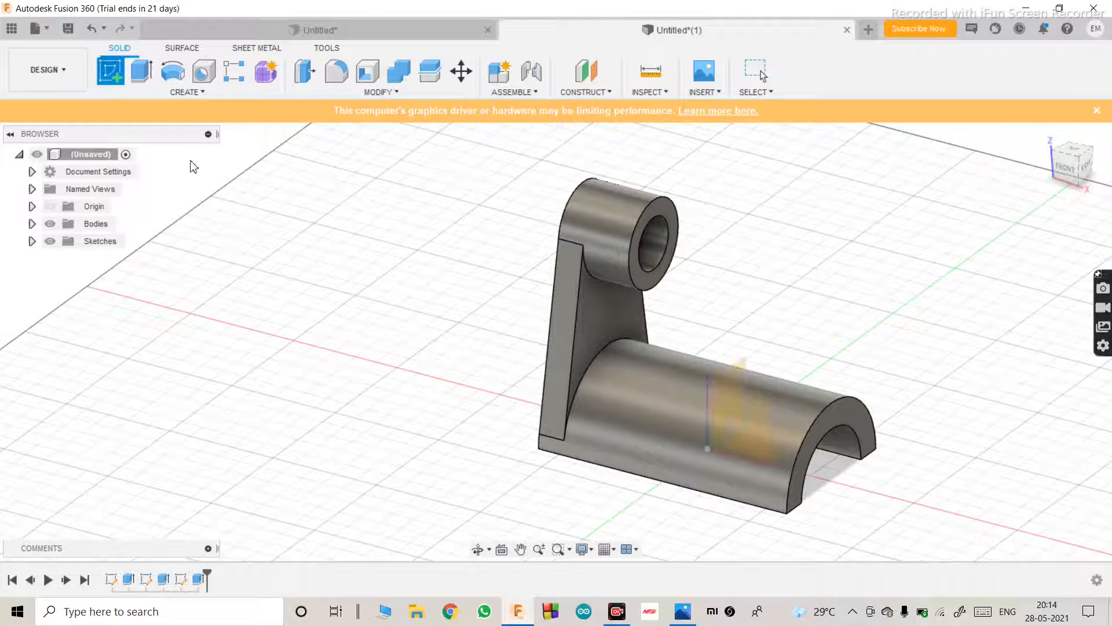
pyautogui.click(750, 409)
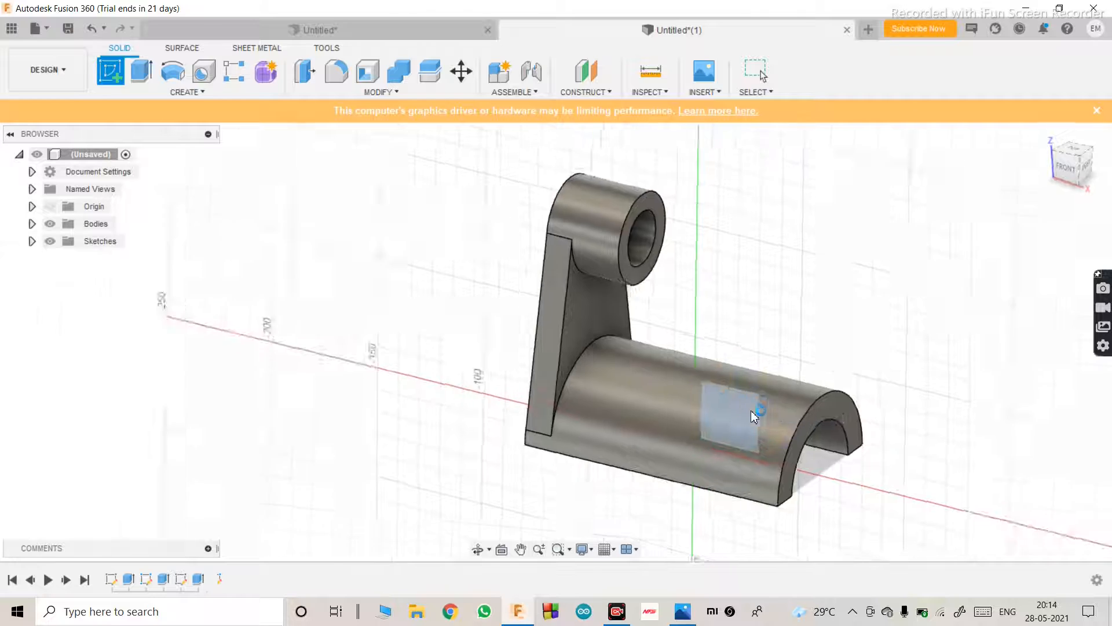
pyautogui.scroll(-2, 407, 254)
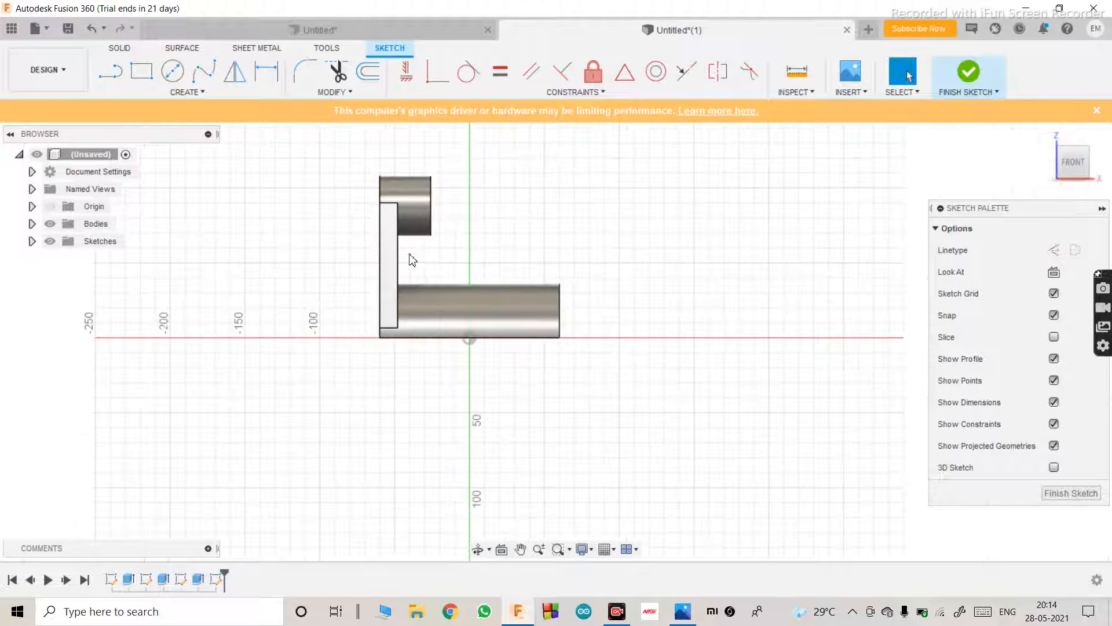
pyautogui.scroll(3, 410, 256)
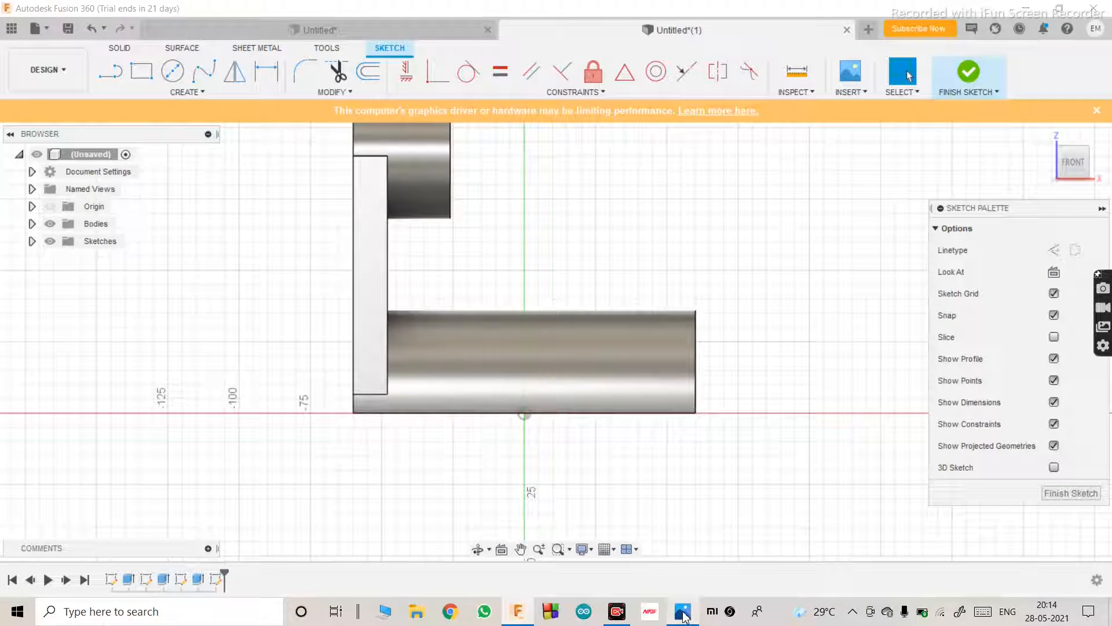
# Step: Draw a 36 mm vertical construction line upward from the lower corner of the base end farthest from the web
pyautogui.click(683, 611)
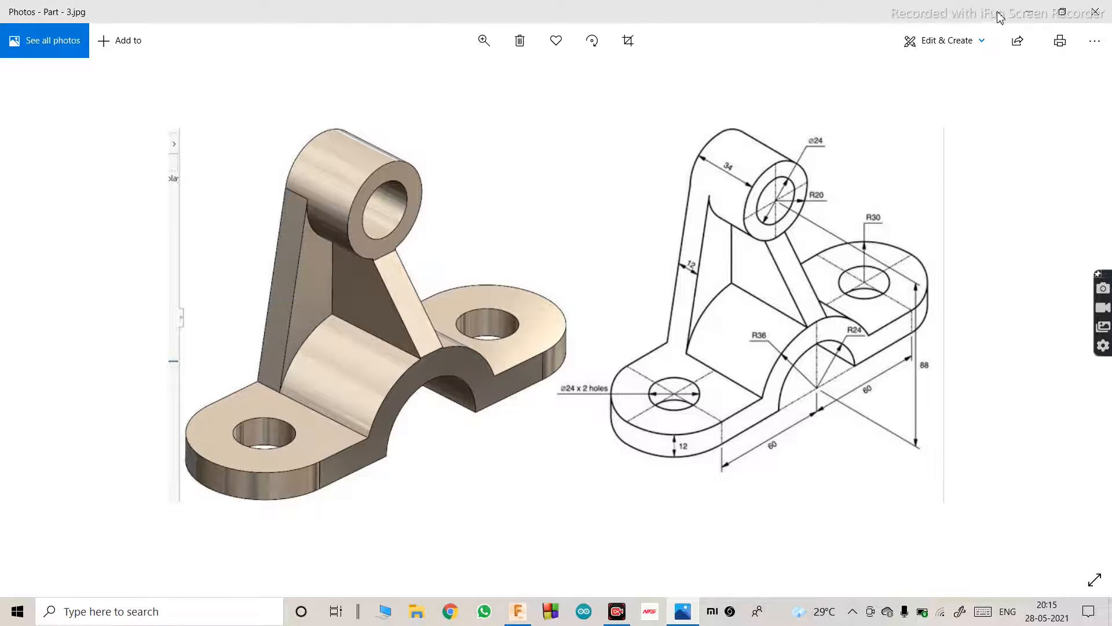
pyautogui.click(1029, 11)
pyautogui.scroll(3, 446, 283)
pyautogui.scroll(-2, 447, 340)
pyautogui.scroll(4, 449, 342)
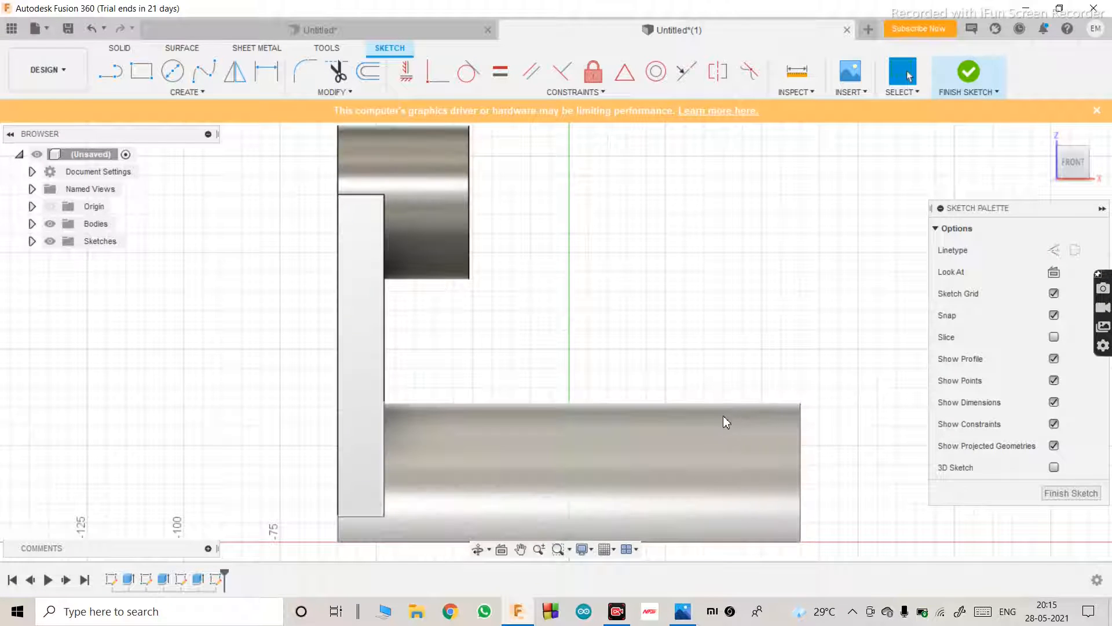
pyautogui.press('l')
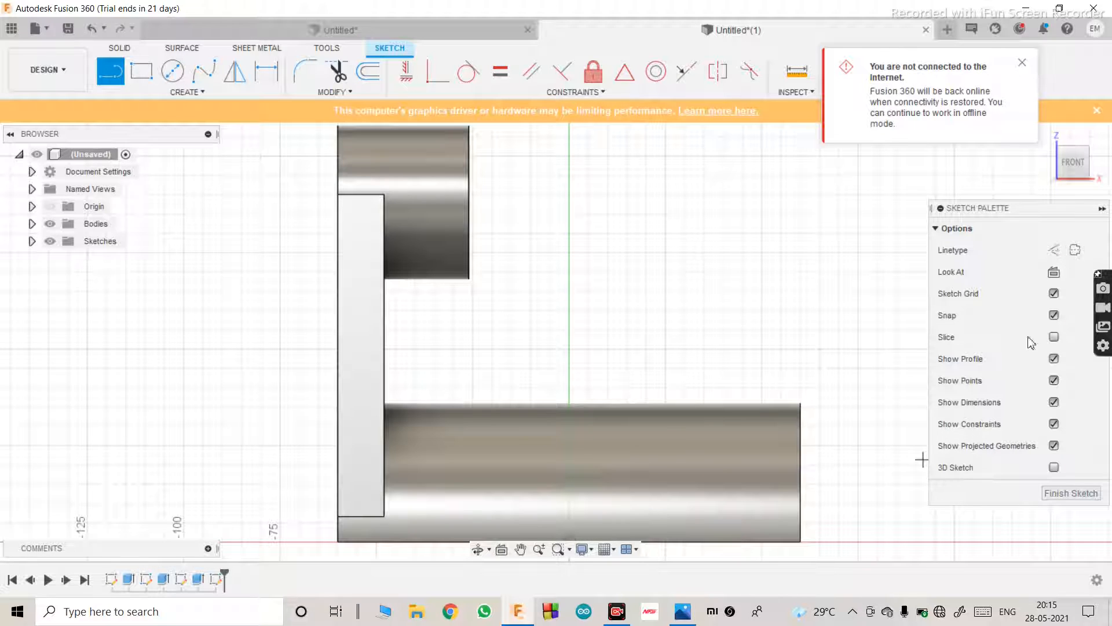
pyautogui.click(1053, 250)
pyautogui.click(800, 542)
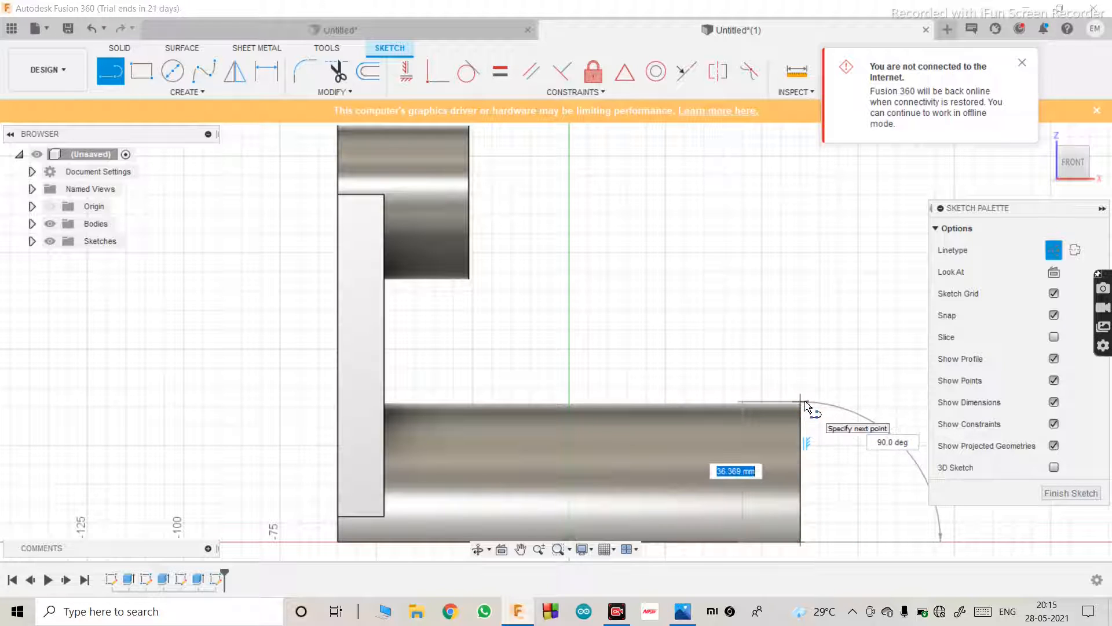
pyautogui.scroll(3, 804, 407)
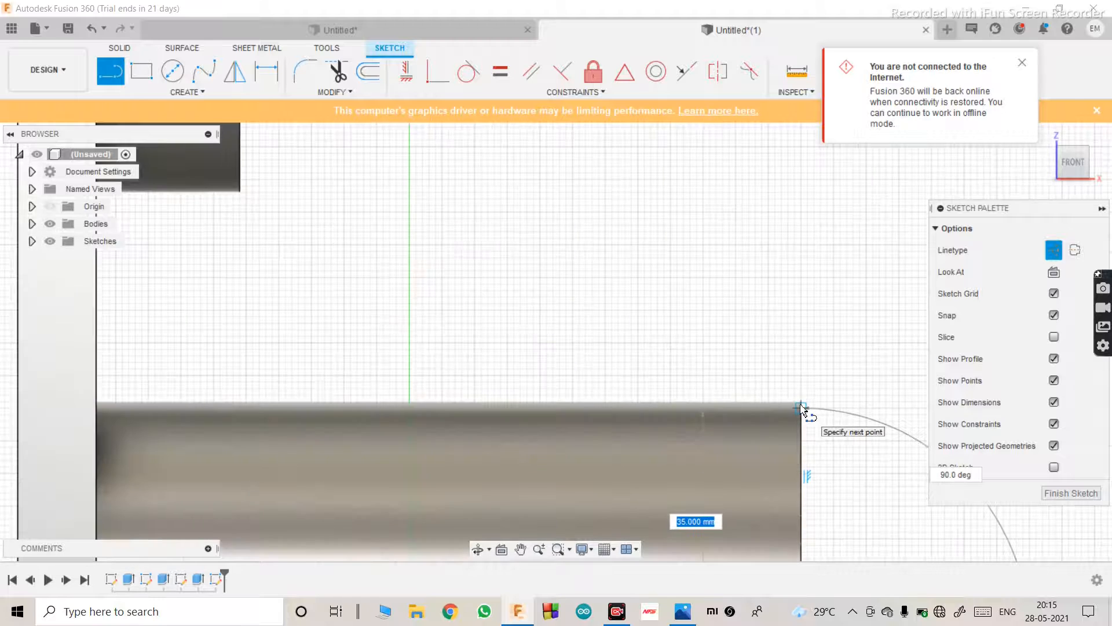
pyautogui.scroll(-3, 801, 408)
pyautogui.click(682, 609)
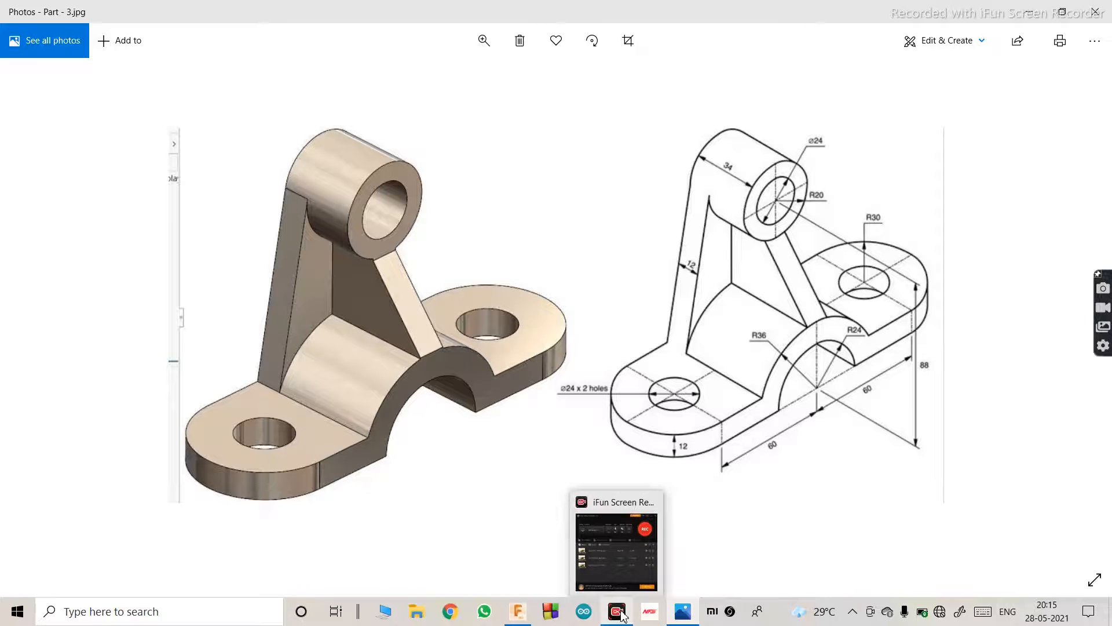
pyautogui.click(682, 611)
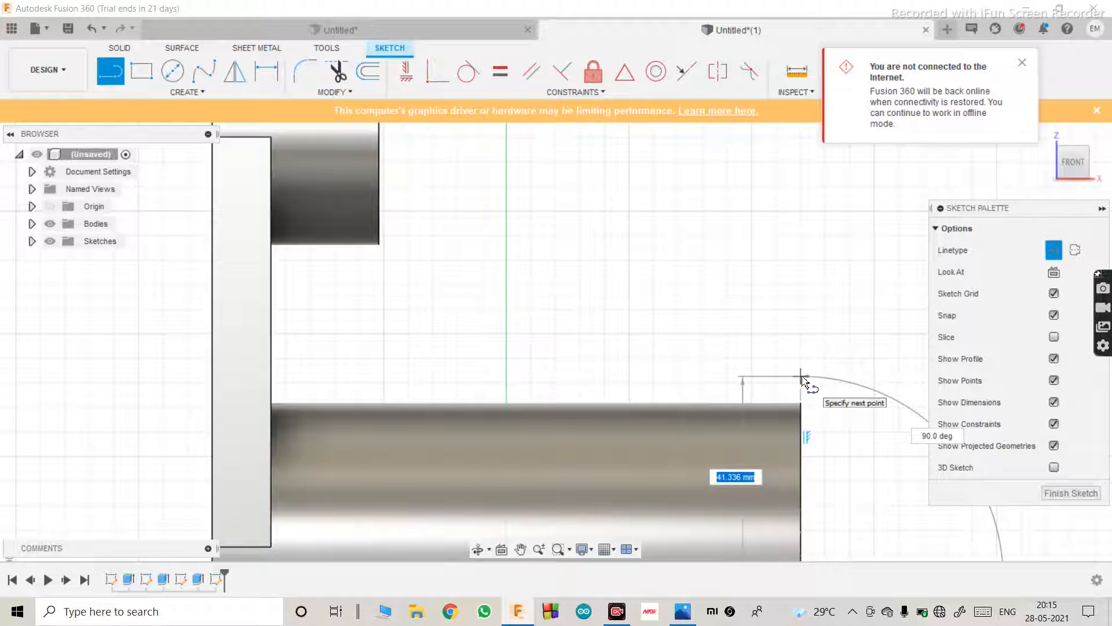
pyautogui.write('36')
pyautogui.press('Return')
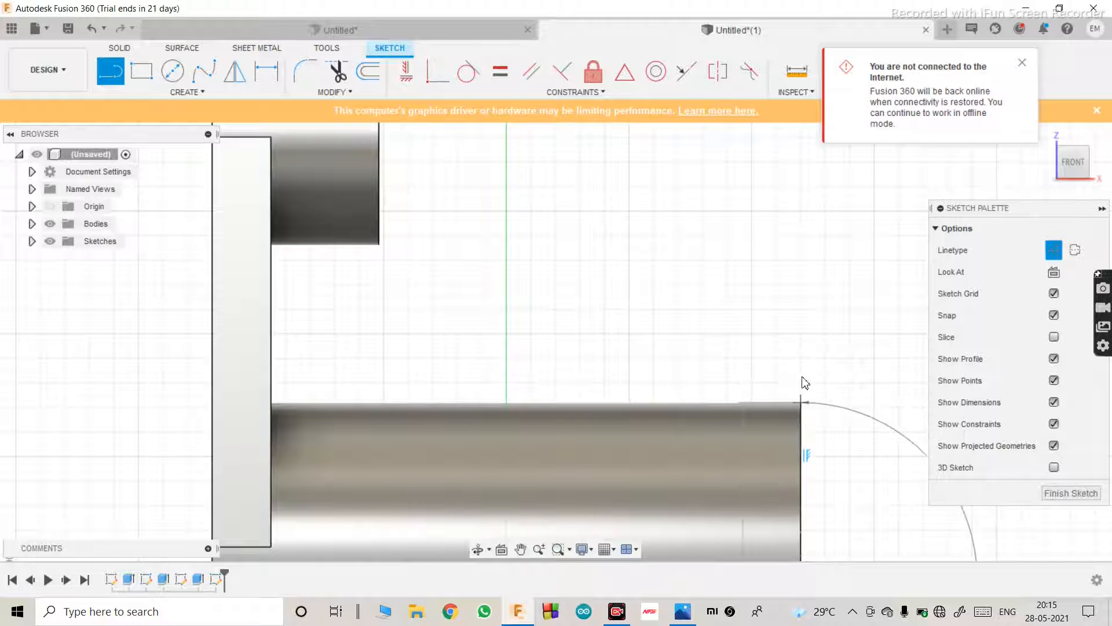
pyautogui.press('Escape')
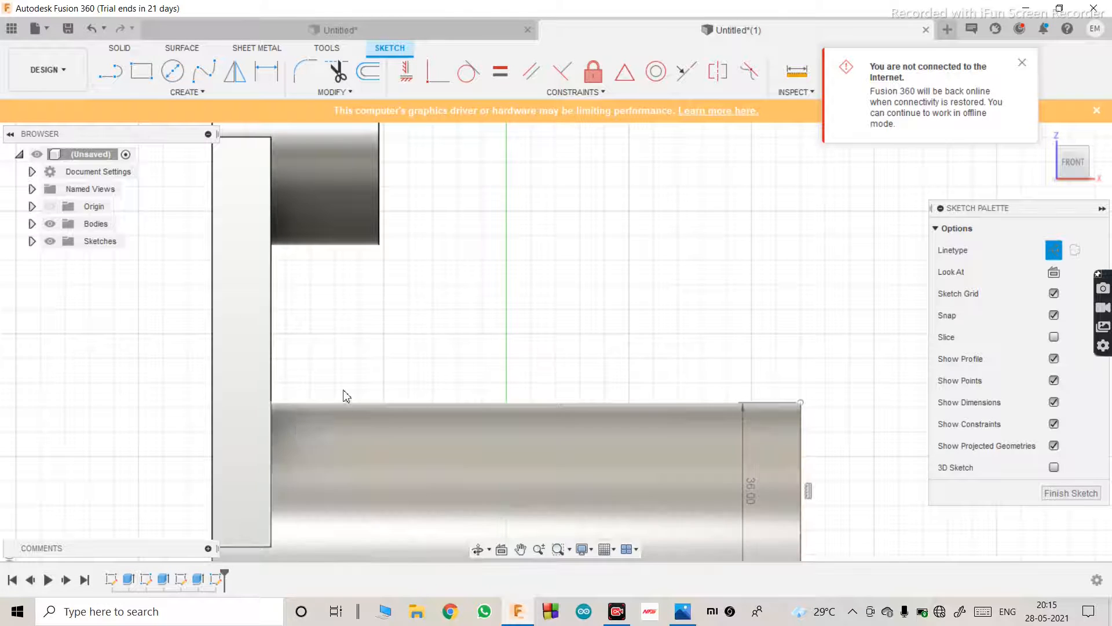
# Step: Draw a horizontal construction line of length 60-12 mm from the vertical line's upper end toward the web
pyautogui.scroll(-3, 343, 392)
pyautogui.scroll(3, 348, 373)
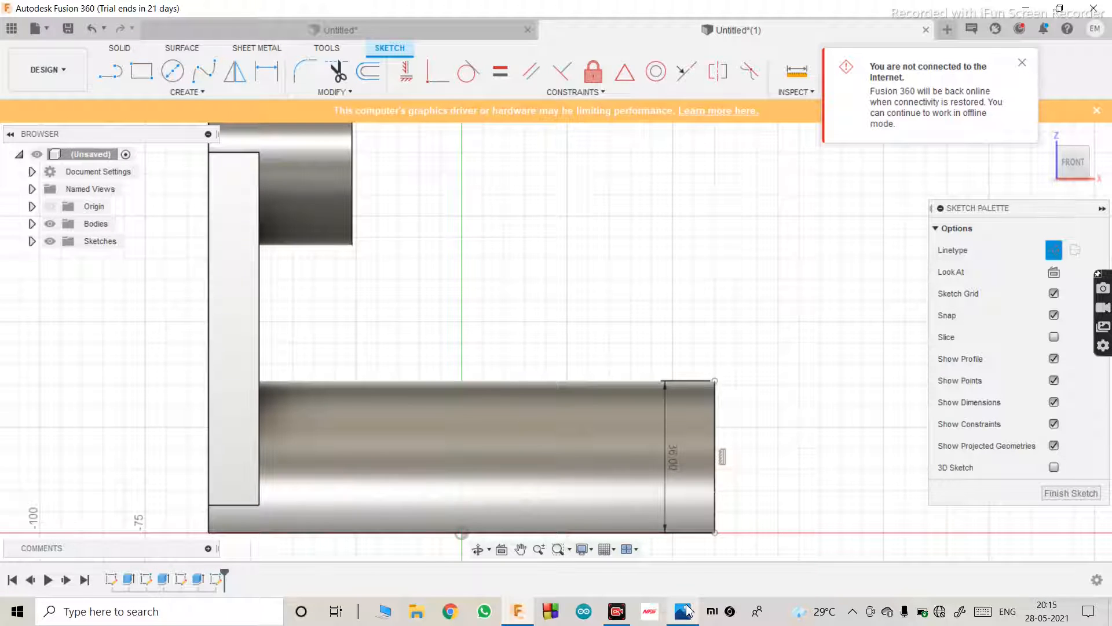
pyautogui.click(688, 610)
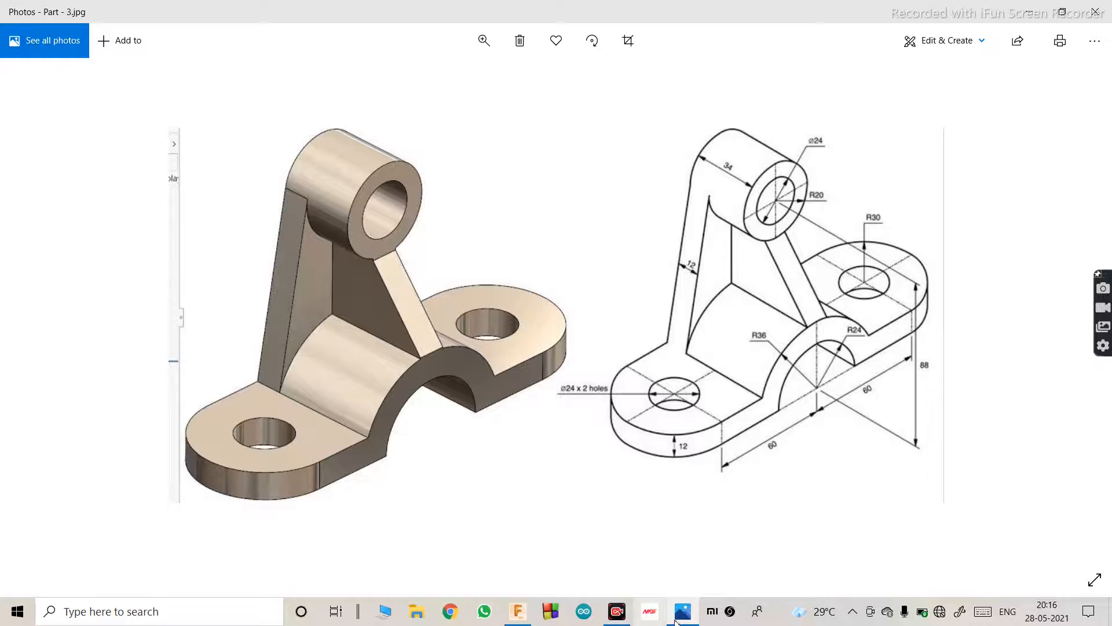
pyautogui.hotkey('alt', 'Tab')
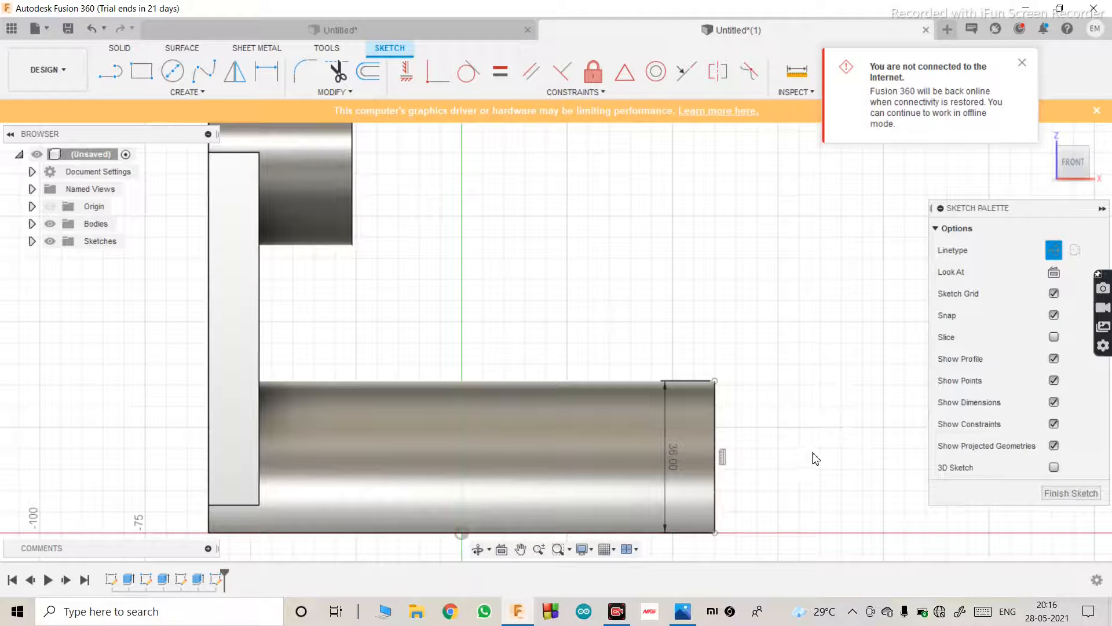
pyautogui.press('l')
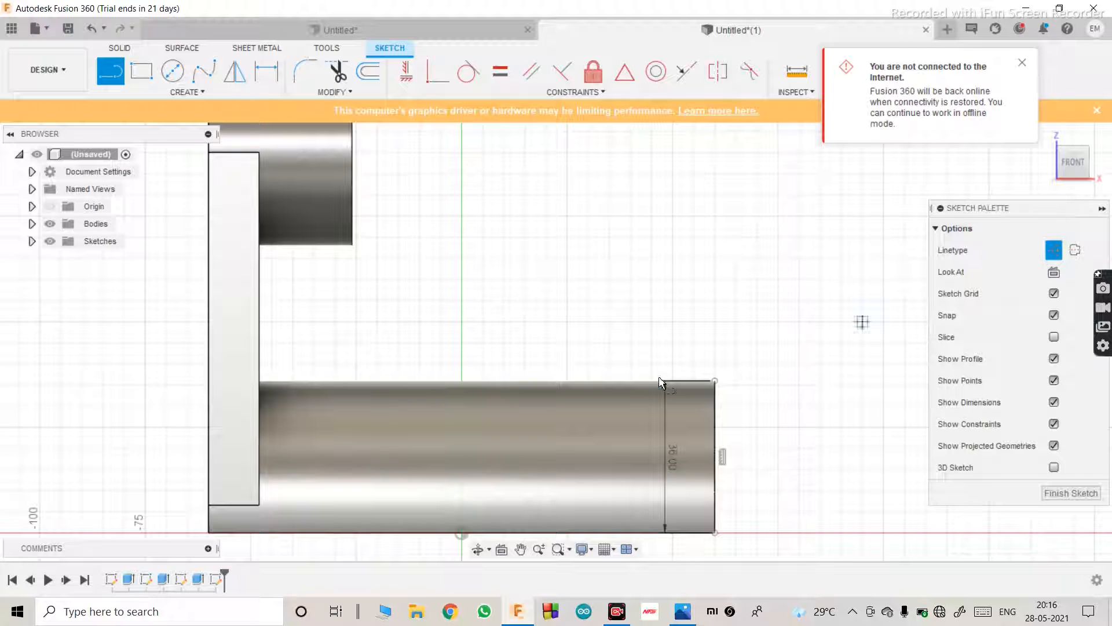
pyautogui.click(715, 381)
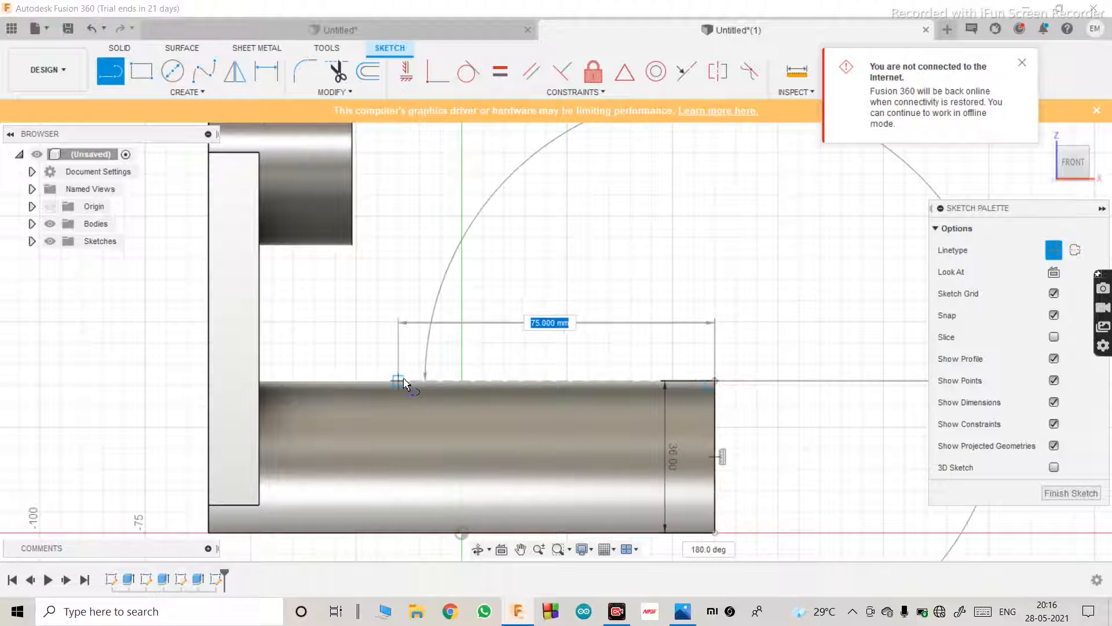
pyautogui.write('60')
pyautogui.press('Tab')
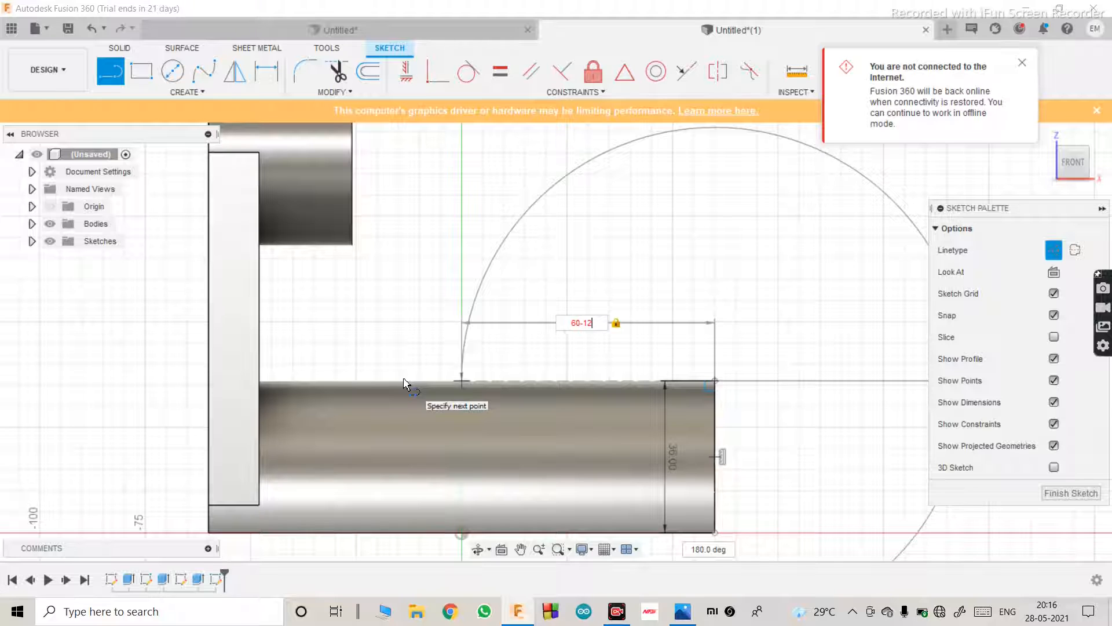
pyautogui.press('Return')
pyautogui.press('Escape')
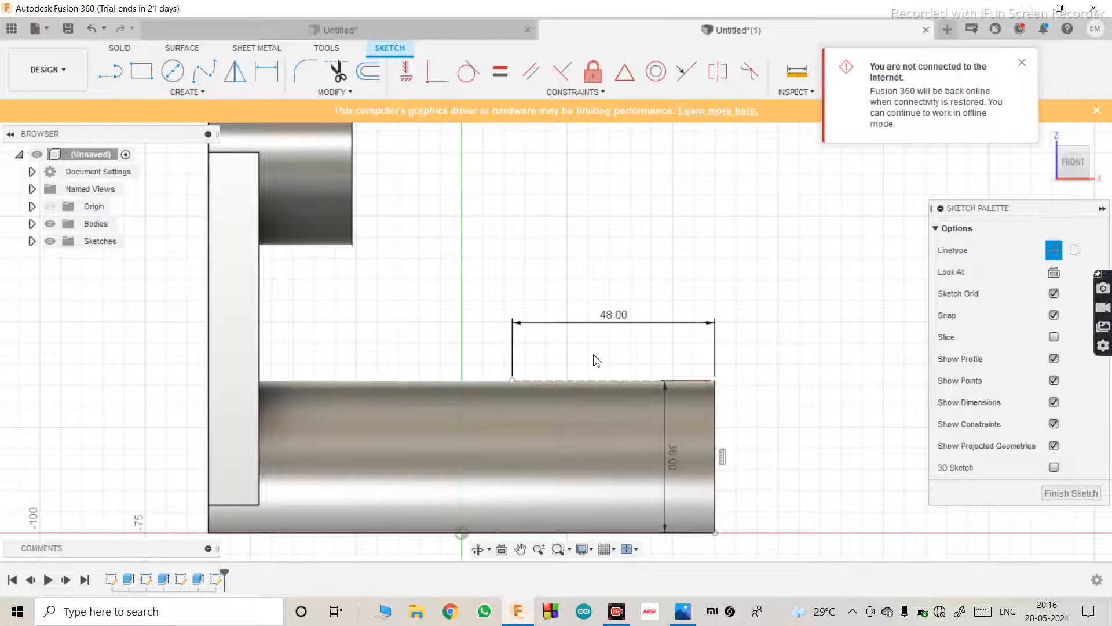
# Step: Finish the sketch containing the two construction lines on the arched base
pyautogui.scroll(-1, 567, 377)
pyautogui.scroll(-1, 568, 377)
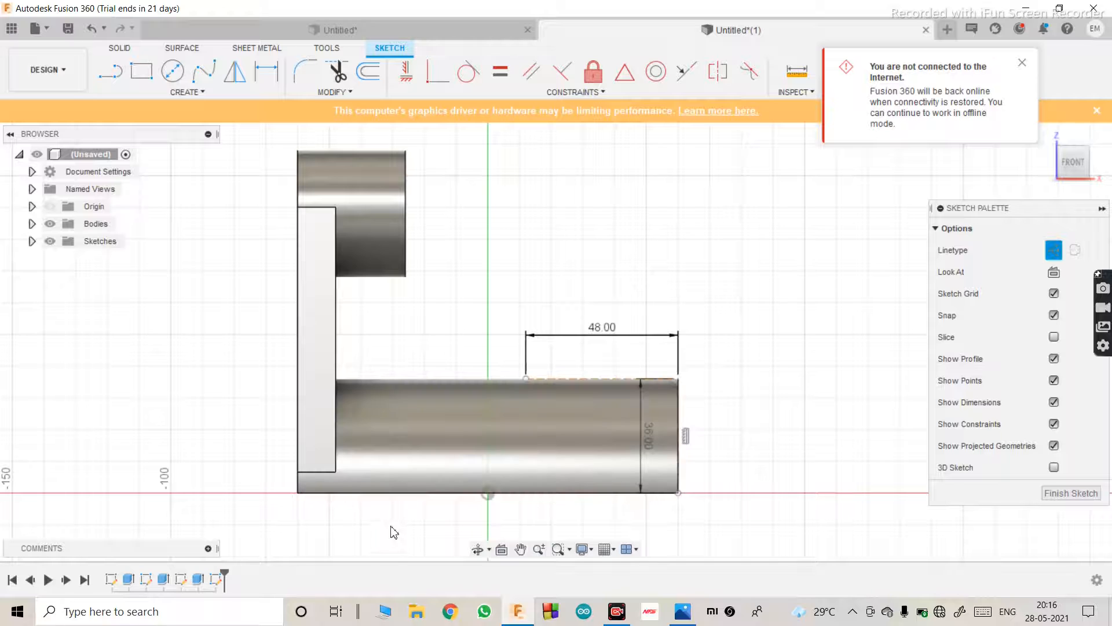
pyautogui.click(478, 549)
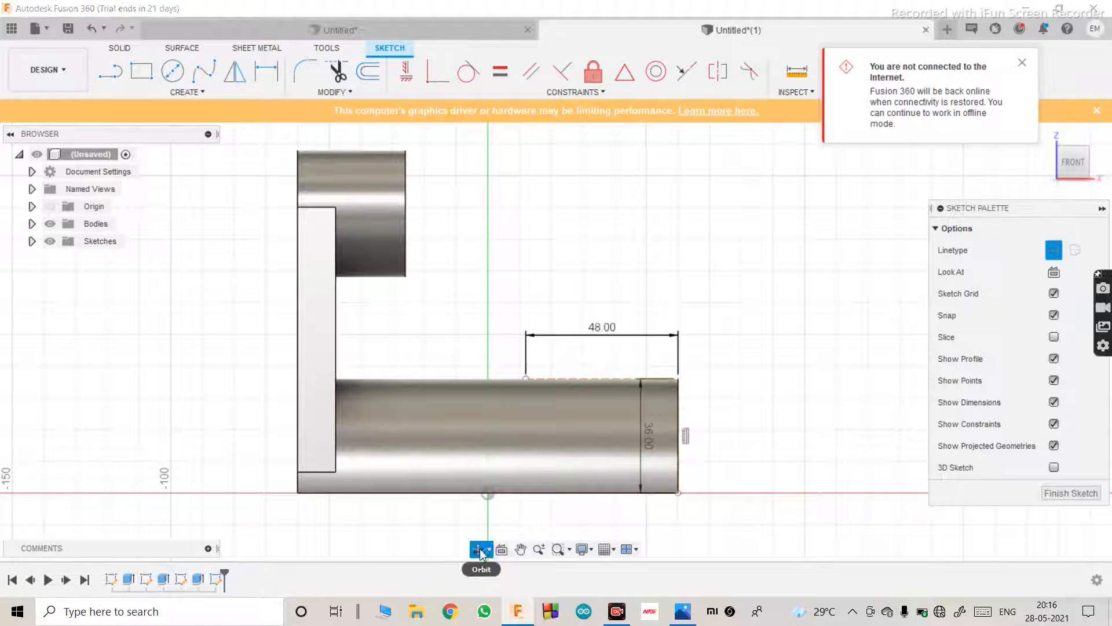
pyautogui.moveTo(516, 459); pyautogui.dragTo(501, 479)
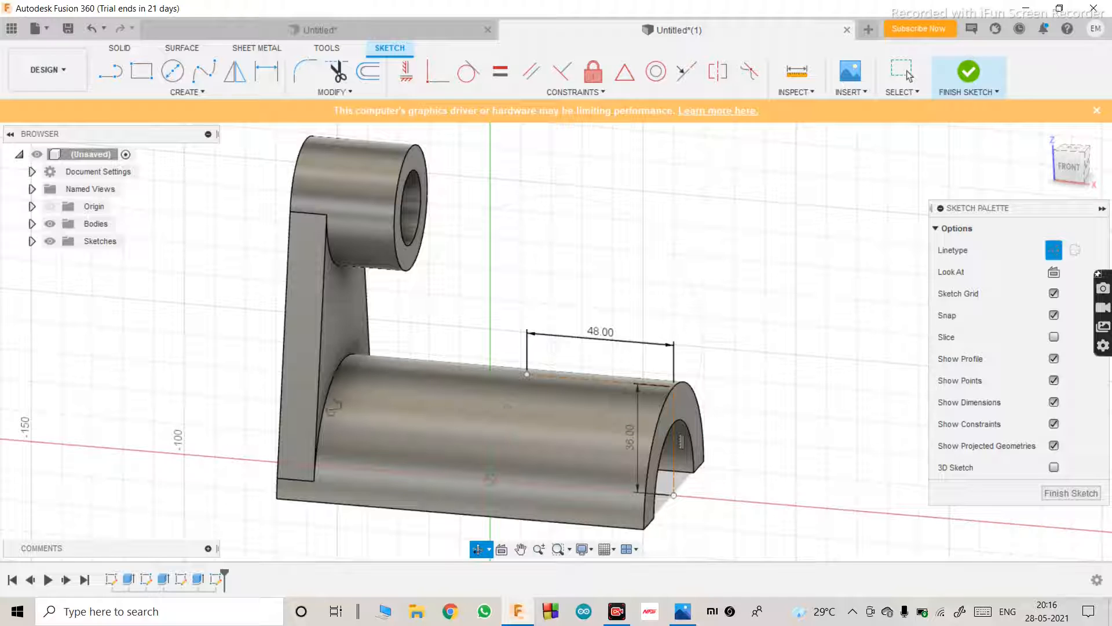
pyautogui.press('Escape')
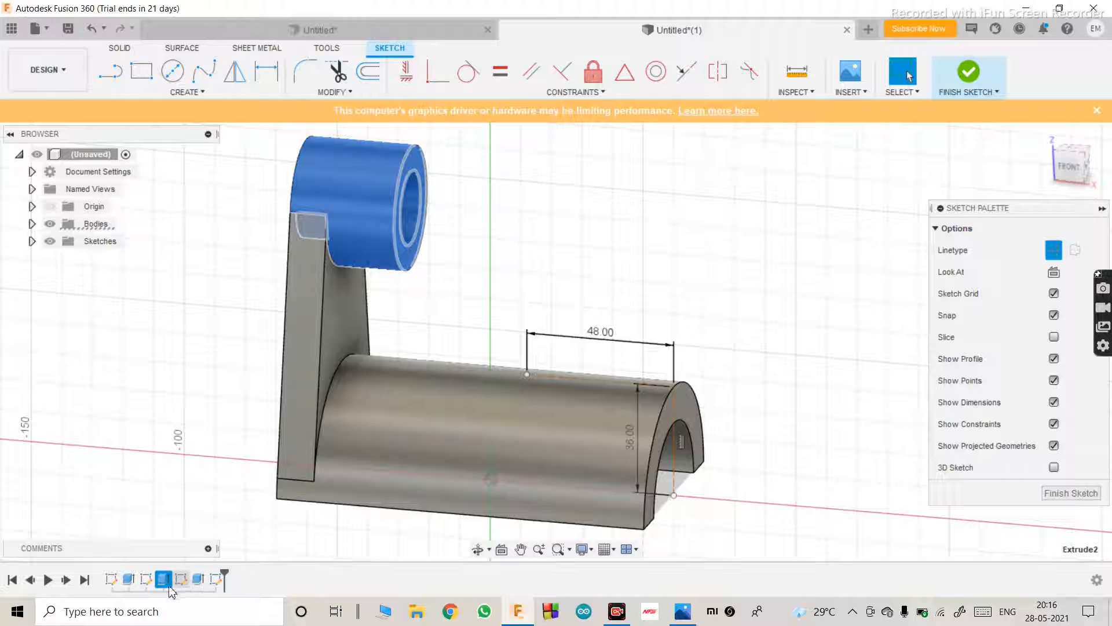
pyautogui.rightClick(128, 586)
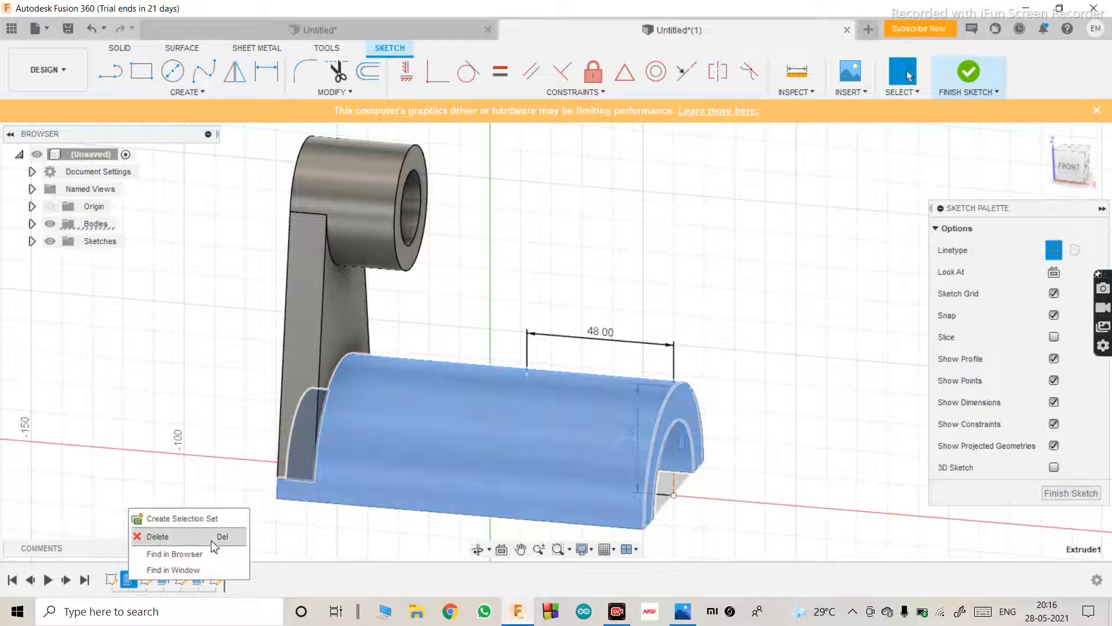
pyautogui.click(419, 451)
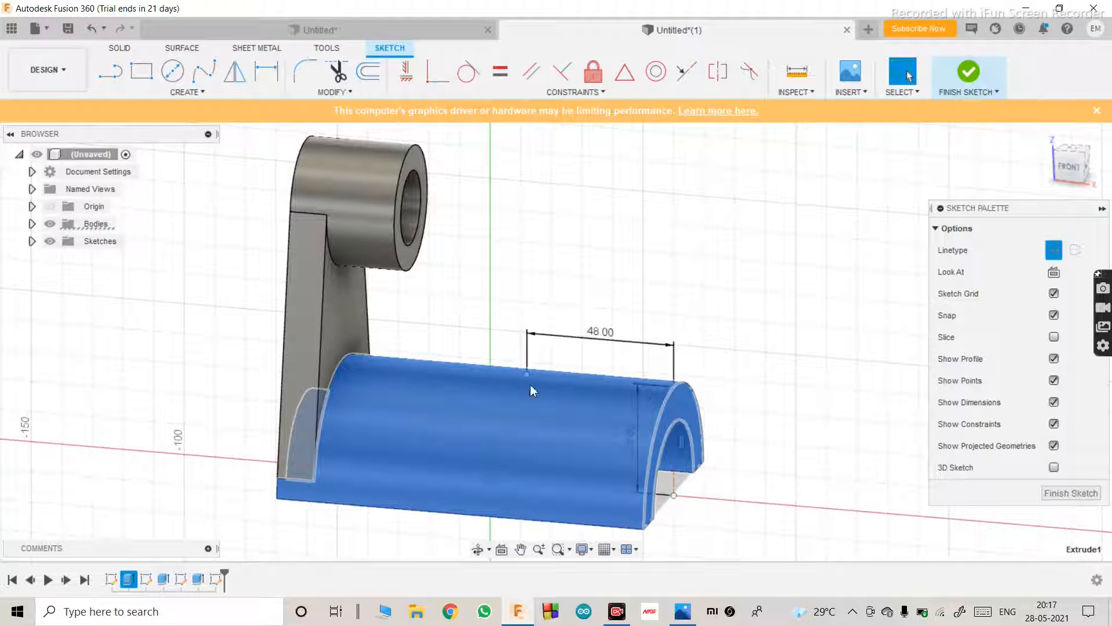
pyautogui.click(1045, 493)
pyautogui.click(253, 537)
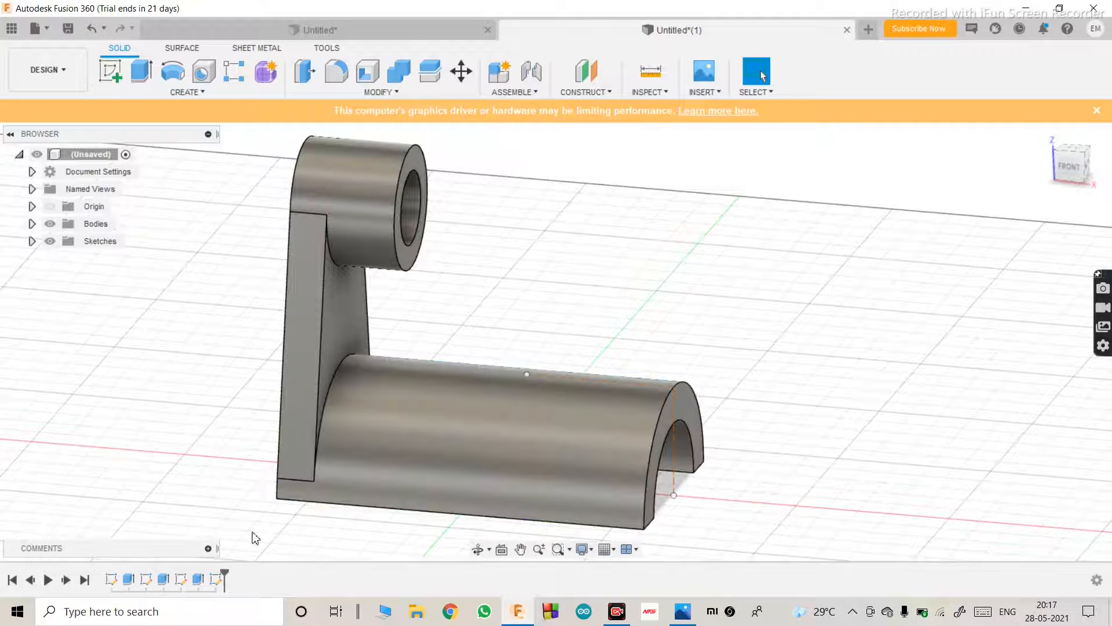
# Step: Edit the arched base's symmetric extrusion, checking the Part - 3.jpg drawing, and set its distance to 30 mm
pyautogui.rightClick(128, 579)
pyautogui.click(172, 436)
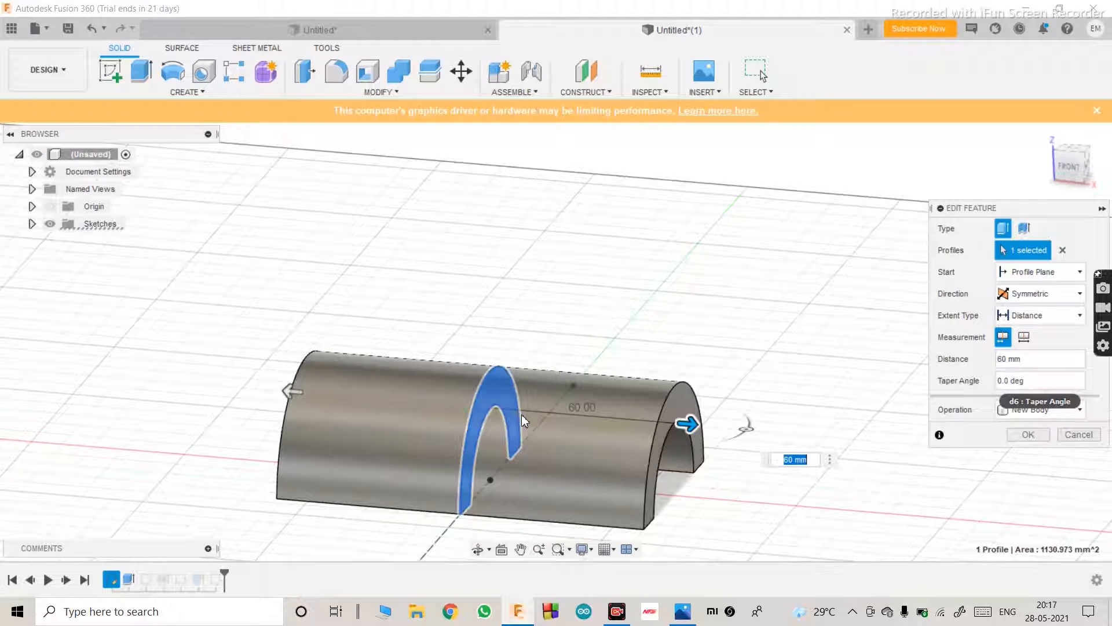
pyautogui.click(683, 611)
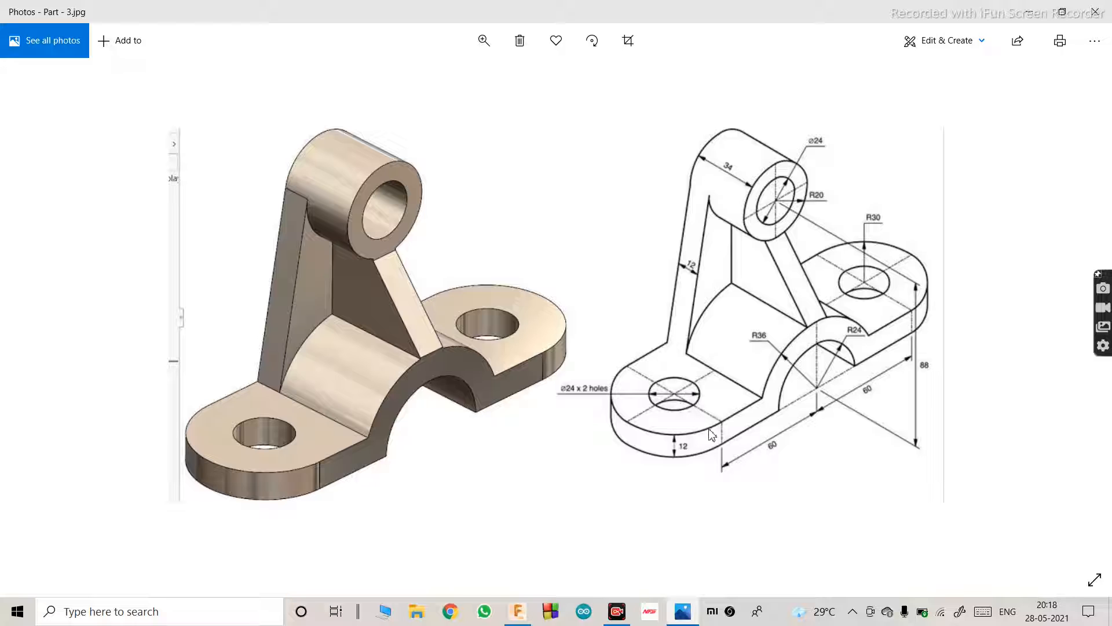
pyautogui.click(693, 613)
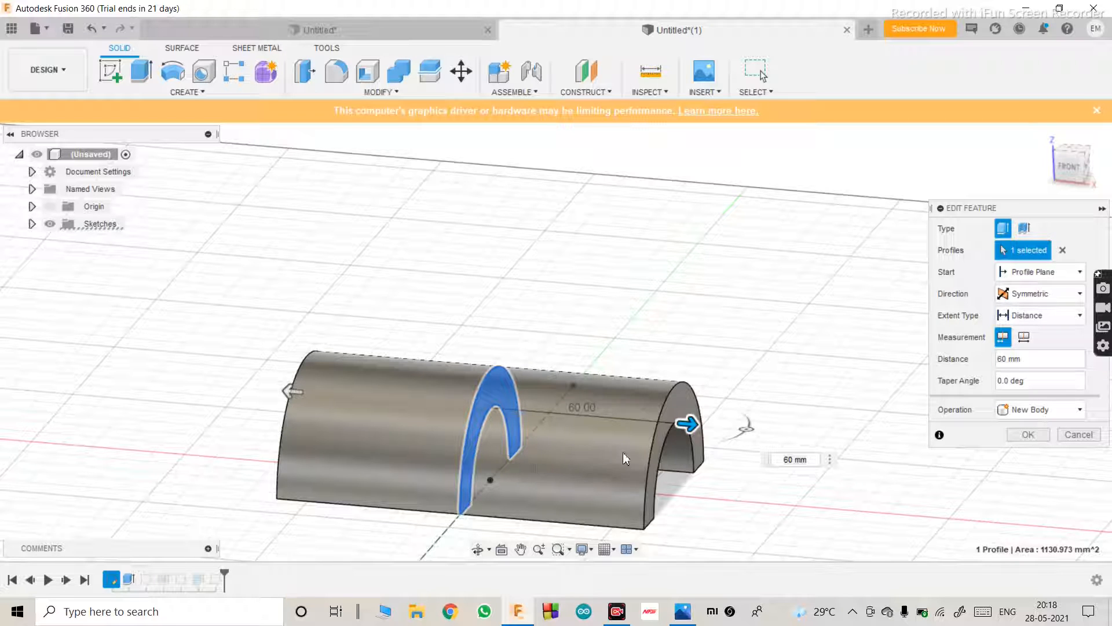
pyautogui.click(788, 459)
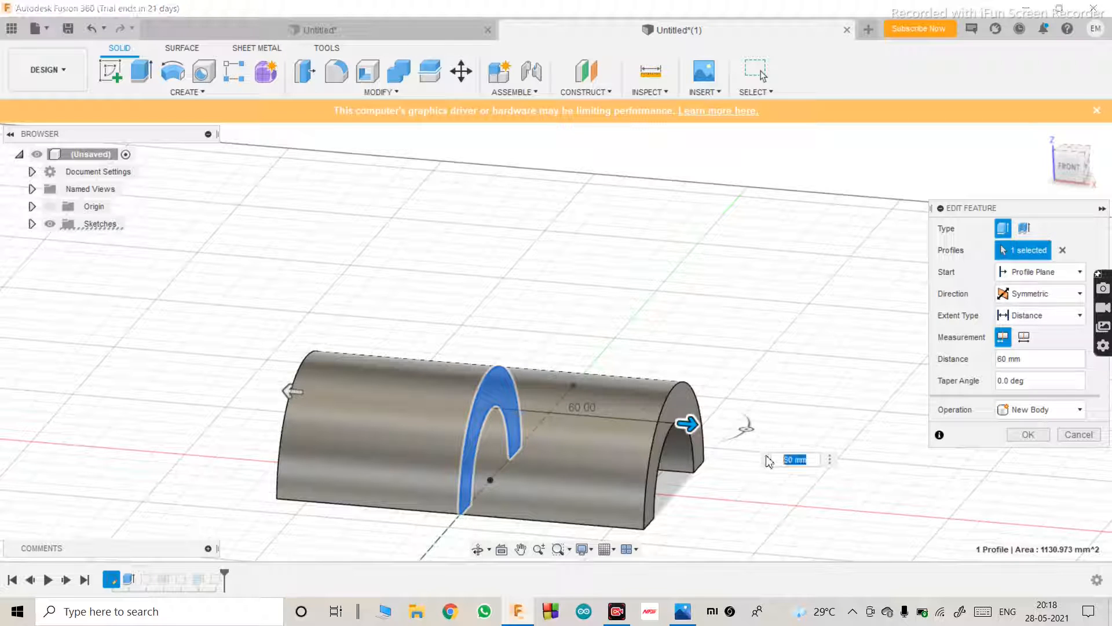
pyautogui.write('30')
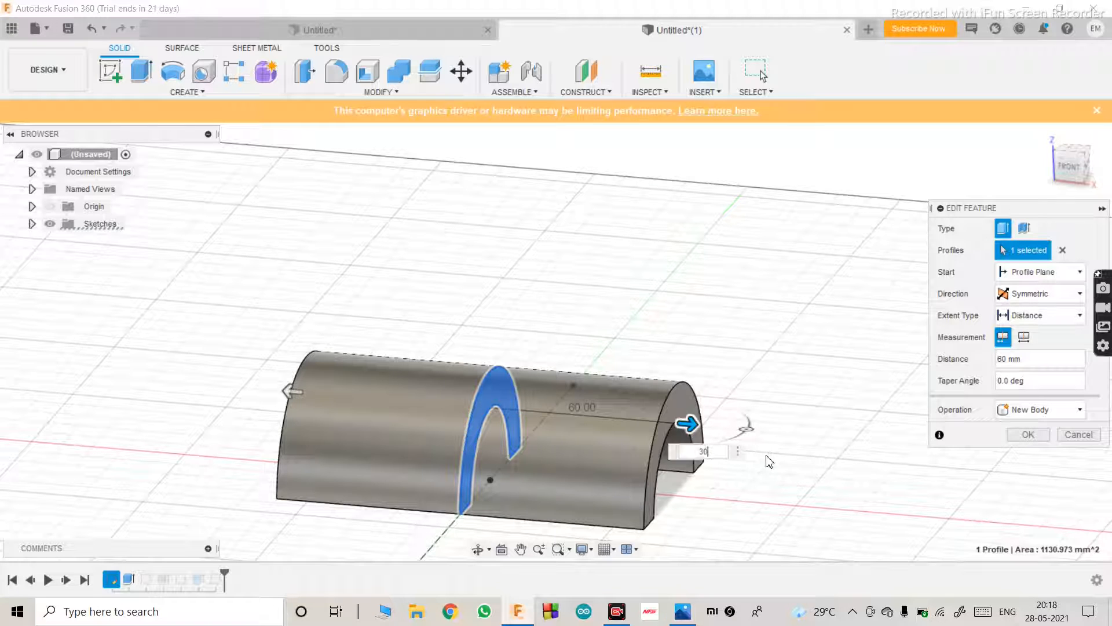
pyautogui.press('Return')
pyautogui.scroll(-2, 585, 467)
pyautogui.scroll(2, 591, 472)
pyautogui.scroll(-2, 597, 479)
pyautogui.scroll(1, 596, 479)
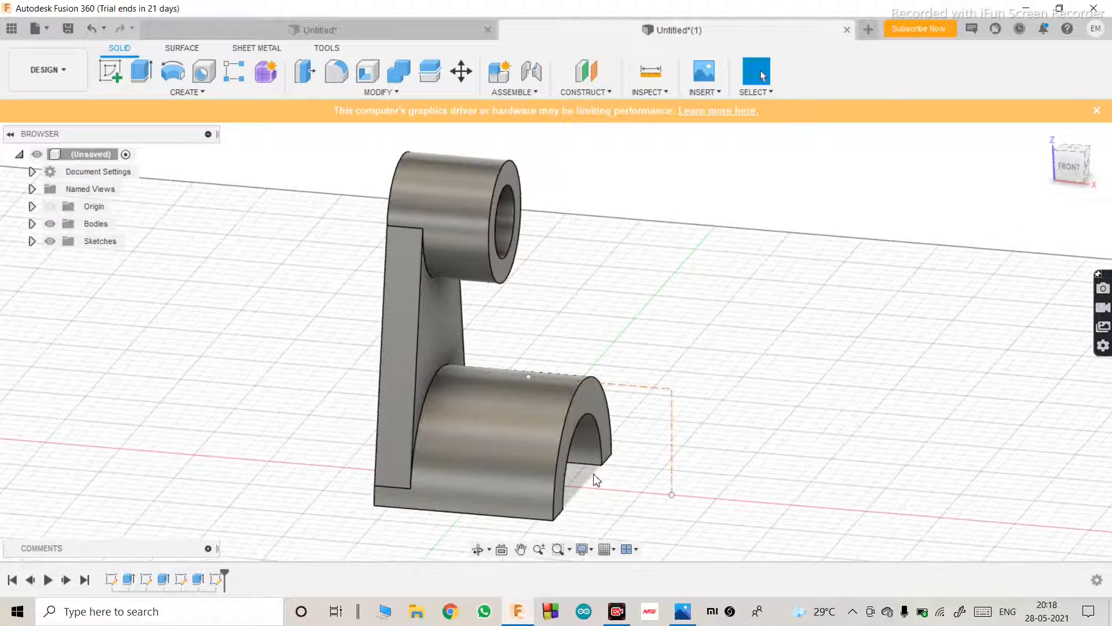
# Step: Hide the earlier sketch whose two construction lines extend beyond the arched base's free end
pyautogui.click(670, 410)
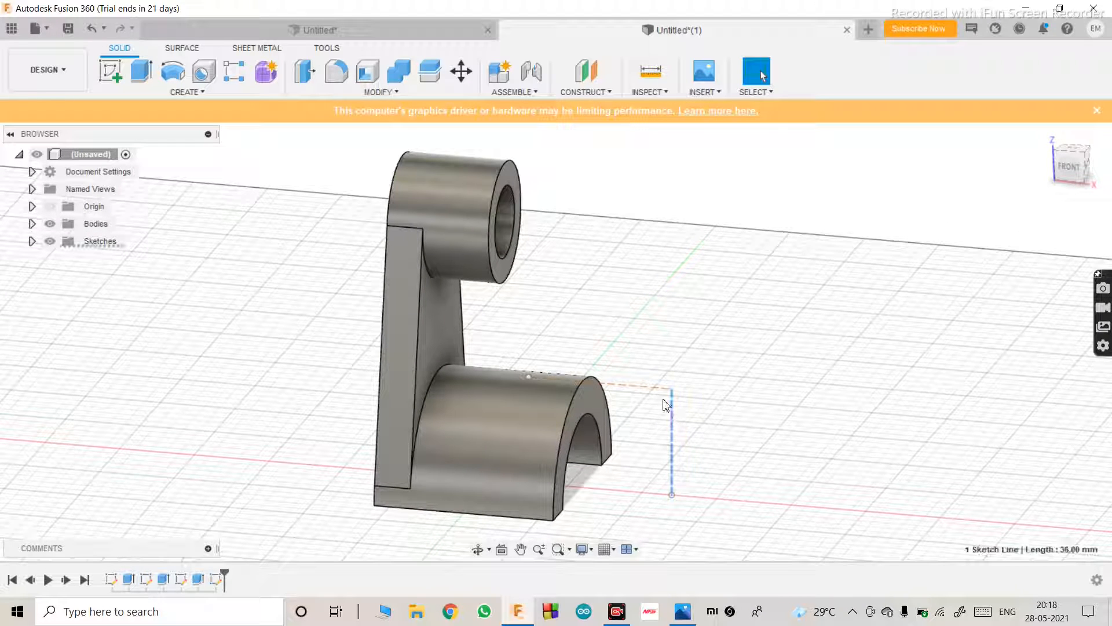
pyautogui.click(654, 388)
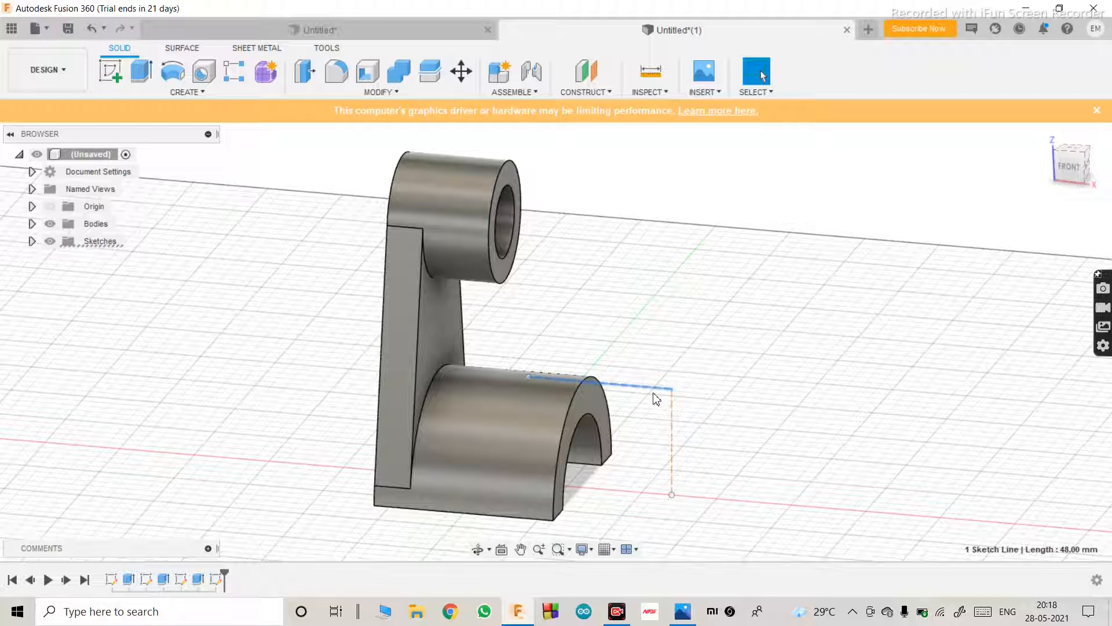
pyautogui.scroll(-3, 636, 449)
pyautogui.scroll(3, 636, 447)
pyautogui.scroll(-2, 639, 453)
pyautogui.scroll(3, 639, 452)
pyautogui.scroll(-2, 639, 452)
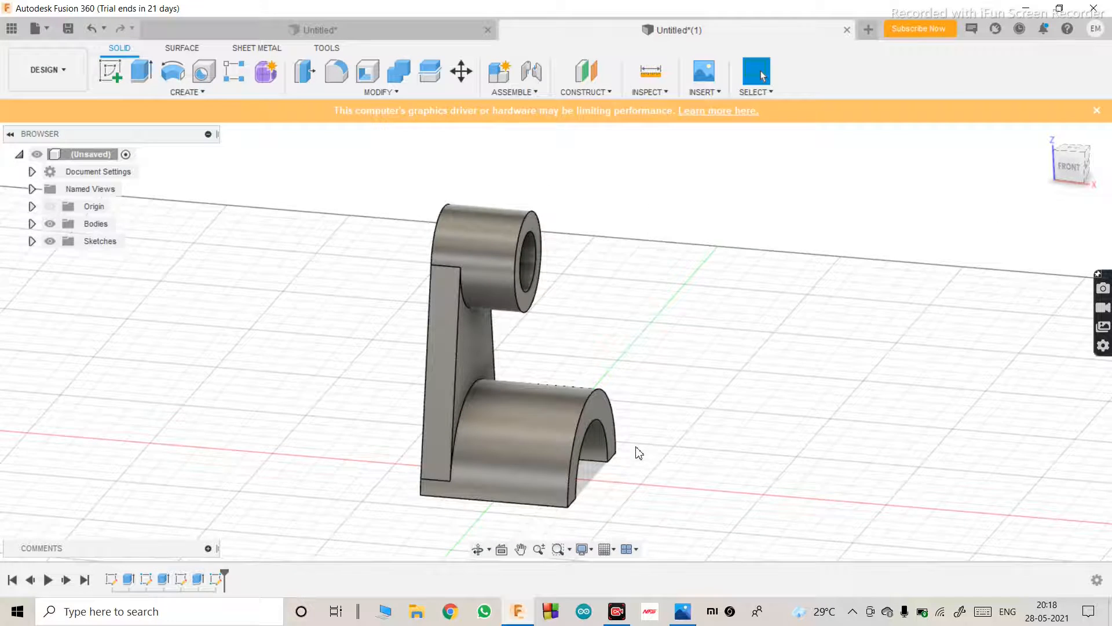
pyautogui.scroll(2, 639, 453)
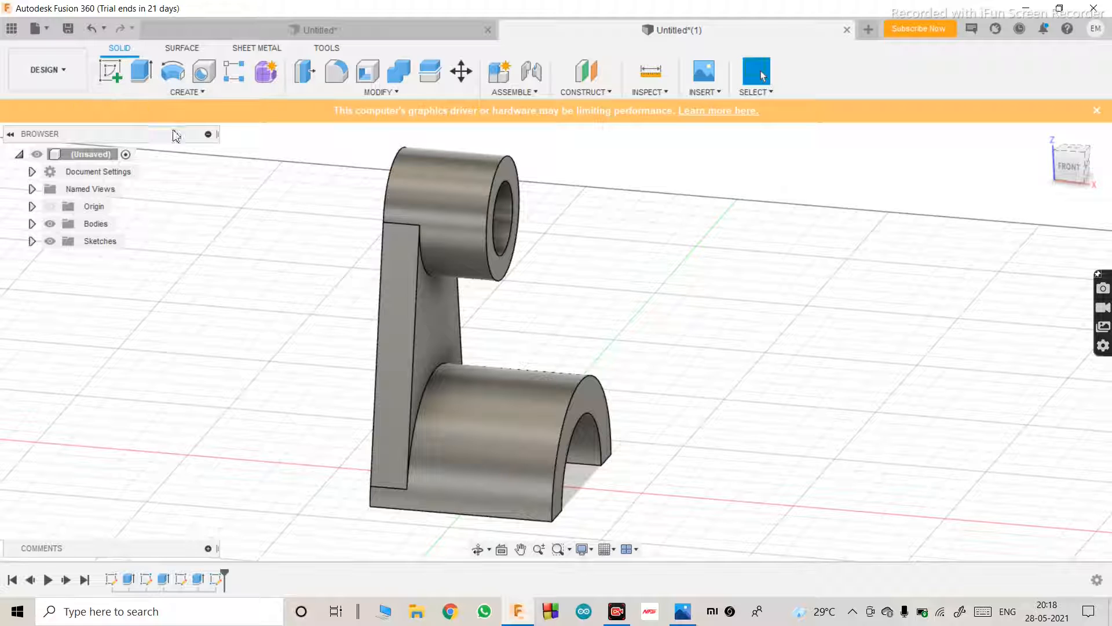
# Step: Start a sketch on the vertical XZ origin plane and draw a 36 mm vertical construction line up the arched base's free end
pyautogui.click(110, 70)
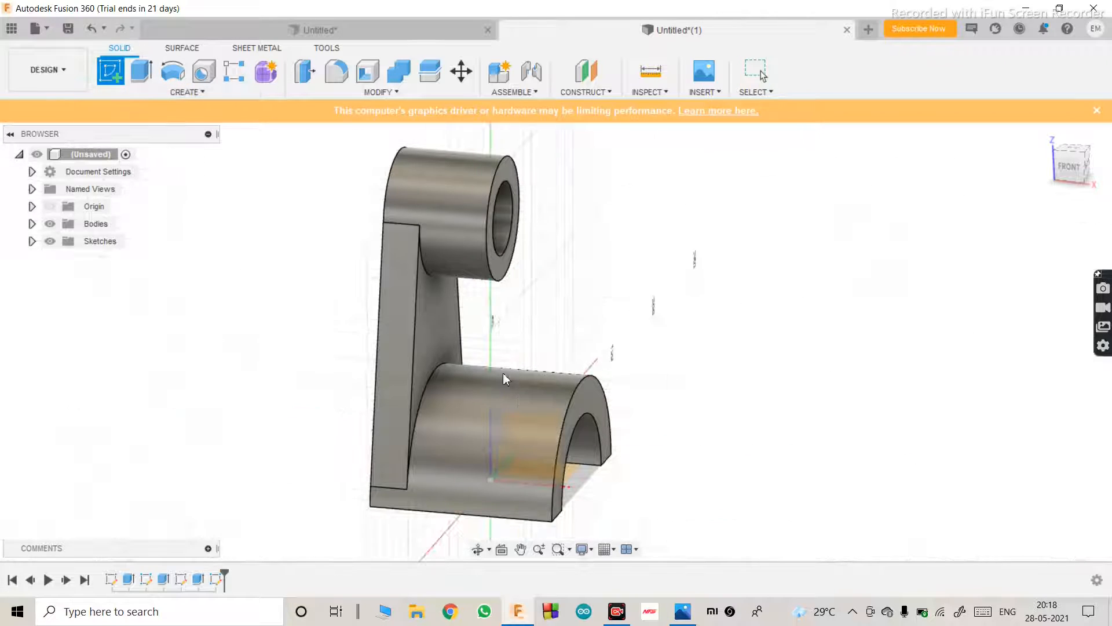
pyautogui.click(537, 426)
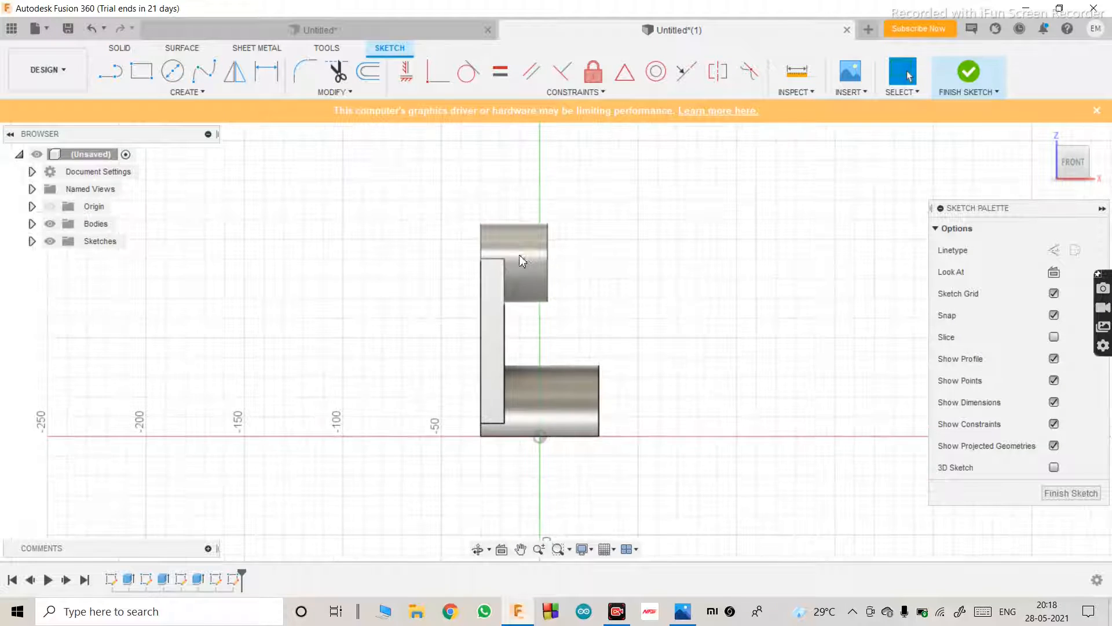
pyautogui.scroll(2, 545, 354)
pyautogui.scroll(-2, 574, 466)
pyautogui.scroll(4, 575, 465)
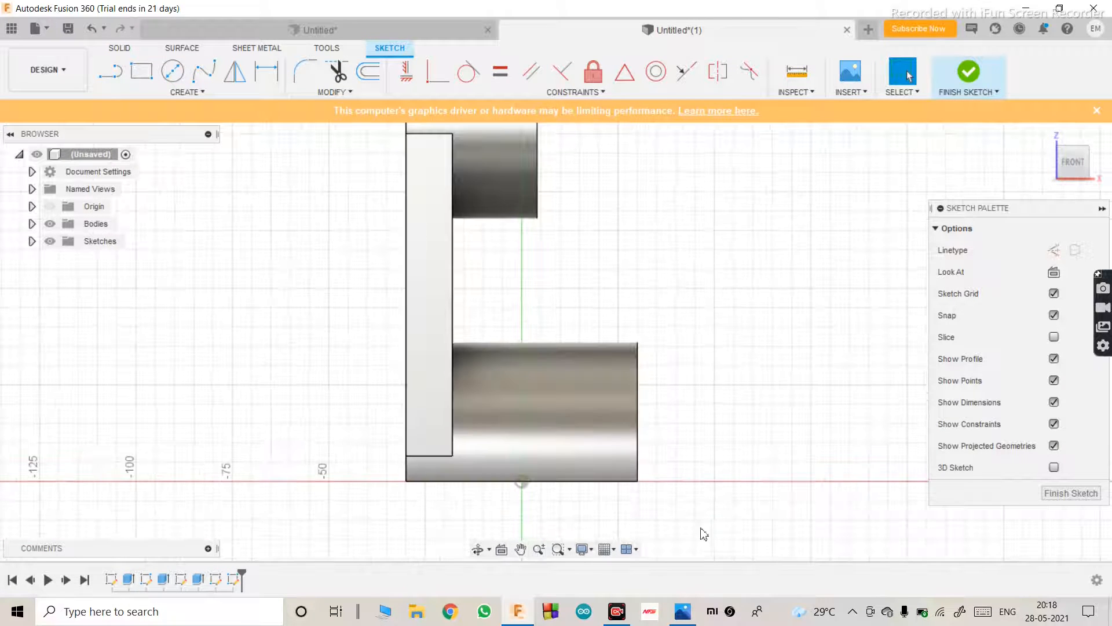
pyautogui.press('l')
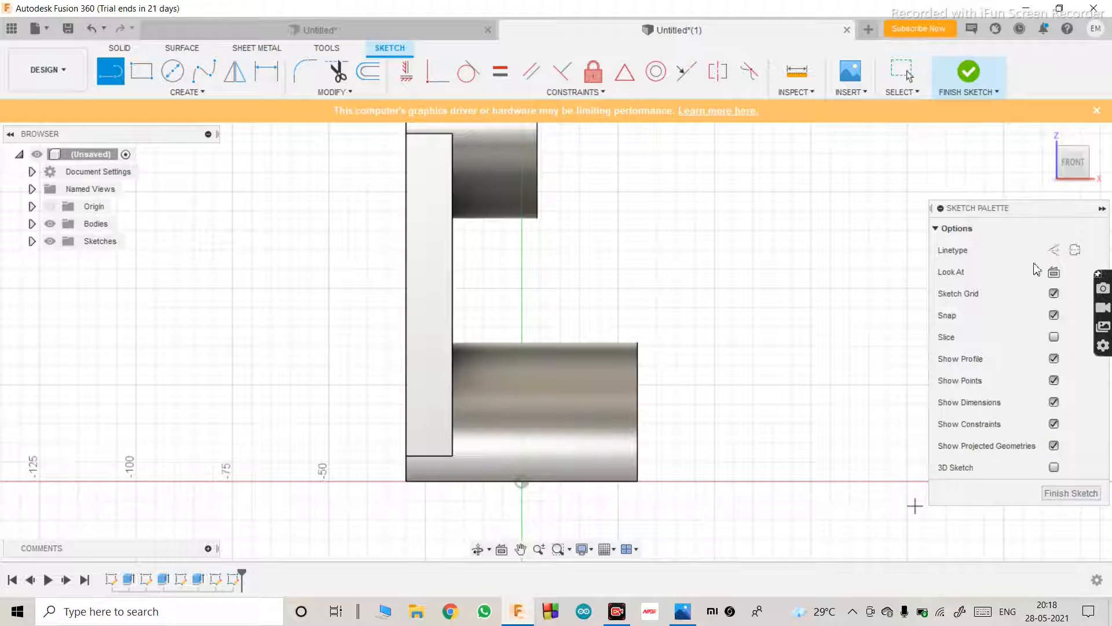
pyautogui.click(1054, 251)
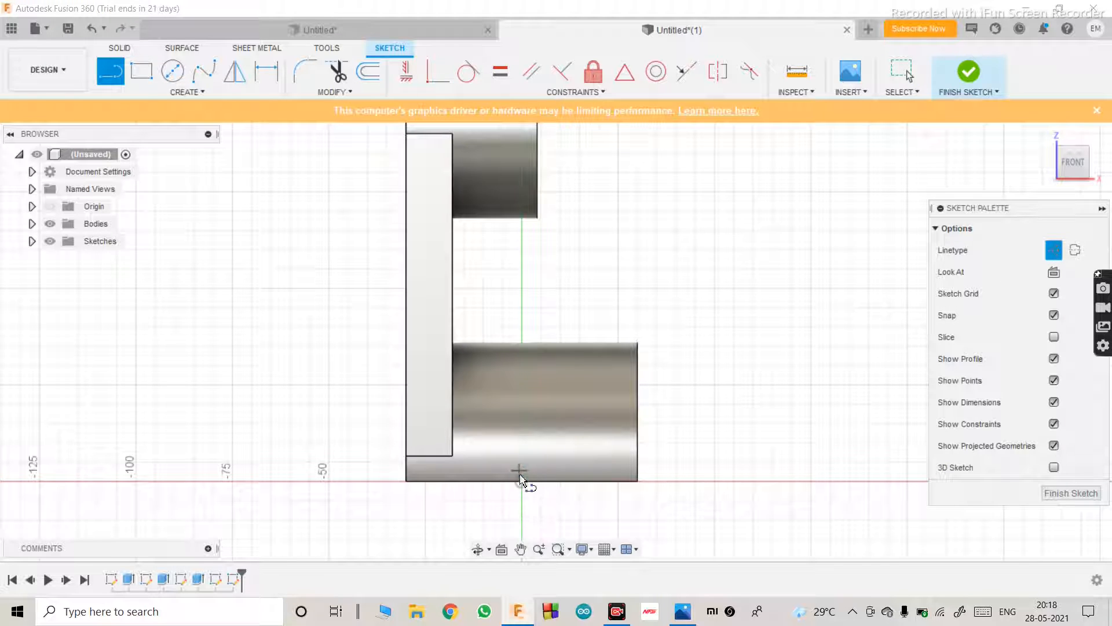
pyautogui.click(638, 481)
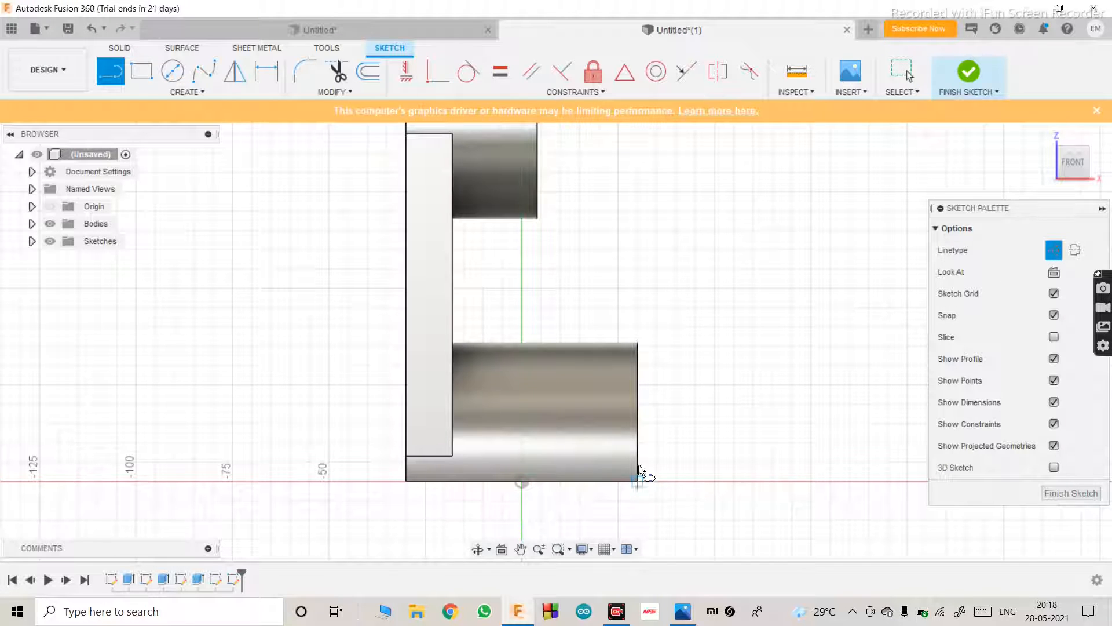
pyautogui.click(639, 345)
pyautogui.press('Escape')
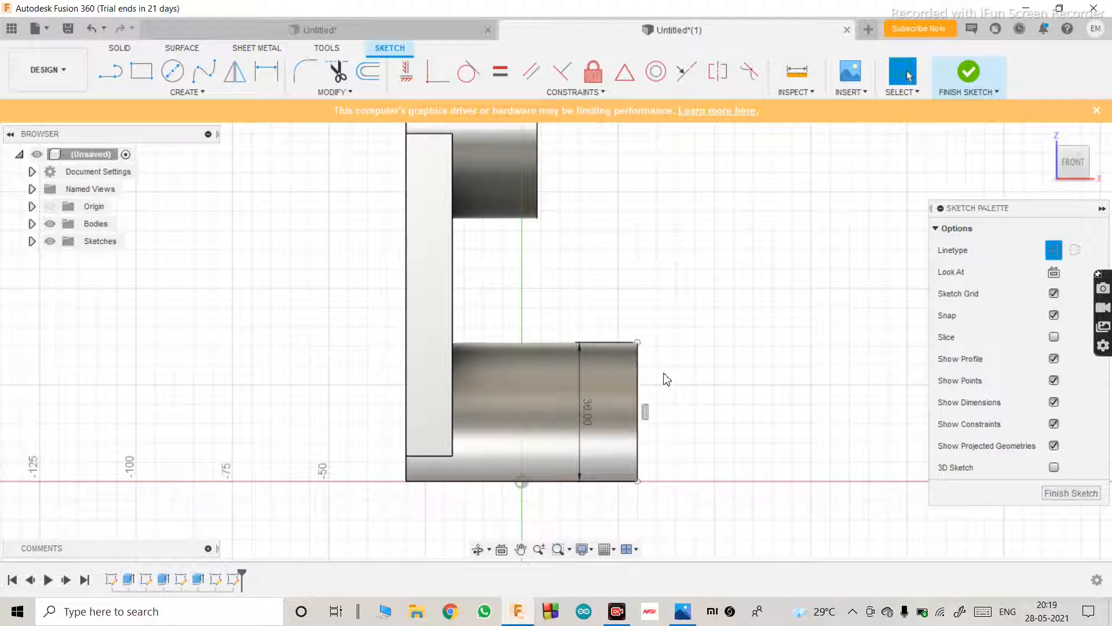
# Step: Draw a horizontal construction line of length 60-12 mm from the vertical line's upper end to the web
pyautogui.press('l')
pyautogui.moveTo(637, 343); pyautogui.dragTo(460, 343)
pyautogui.write('6')
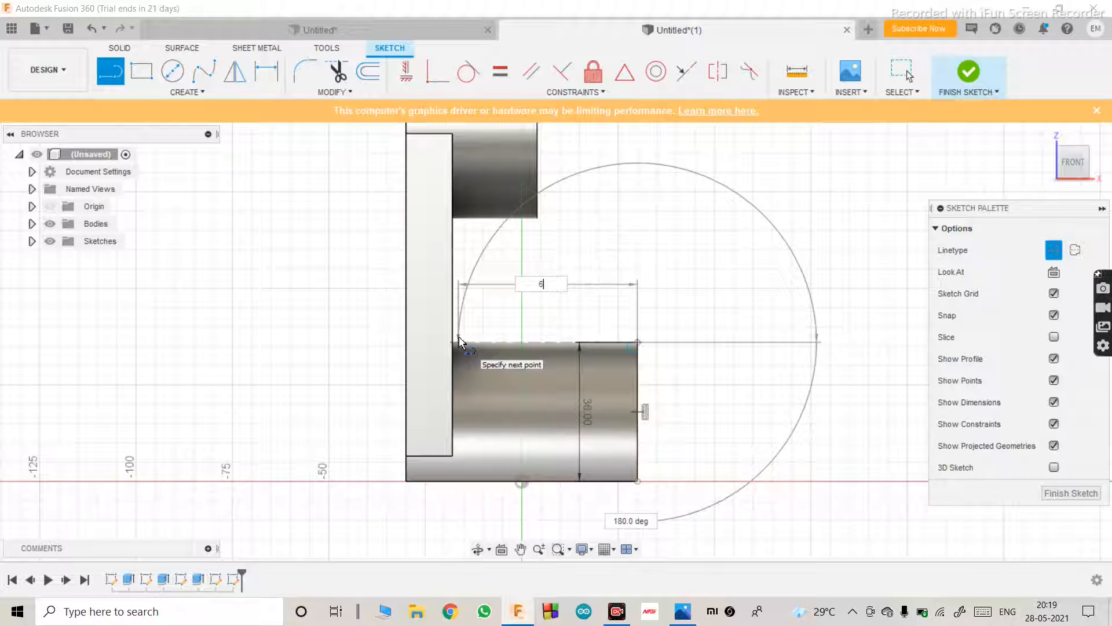
pyautogui.write('0-12')
pyautogui.press('Return')
pyautogui.press('Escape')
pyautogui.scroll(-3, 450, 488)
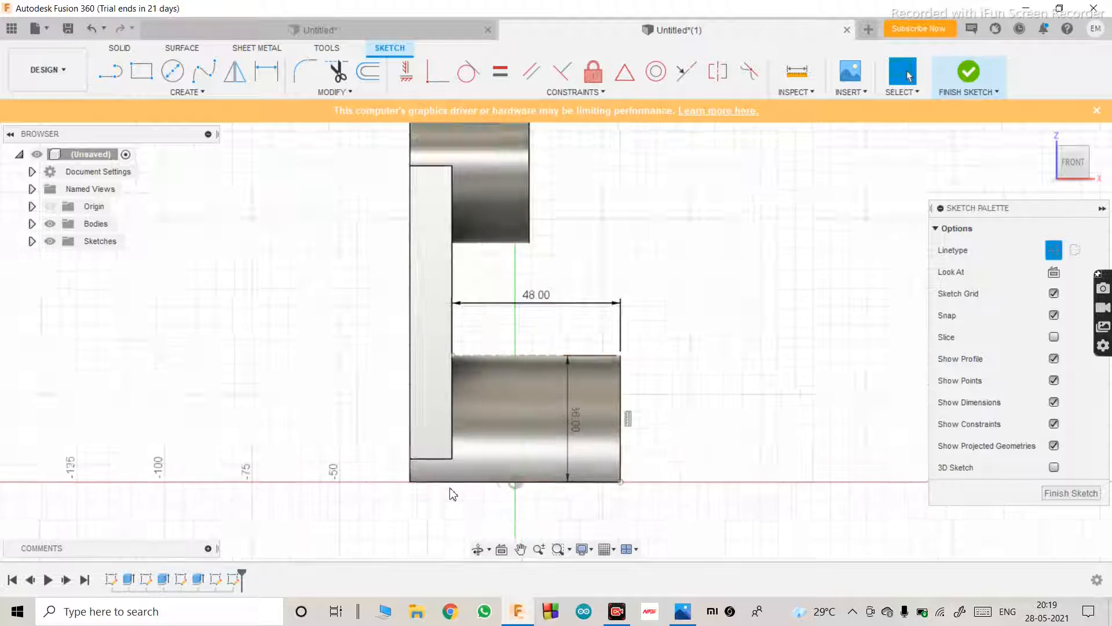
pyautogui.scroll(3, 462, 276)
pyautogui.scroll(-2, 446, 328)
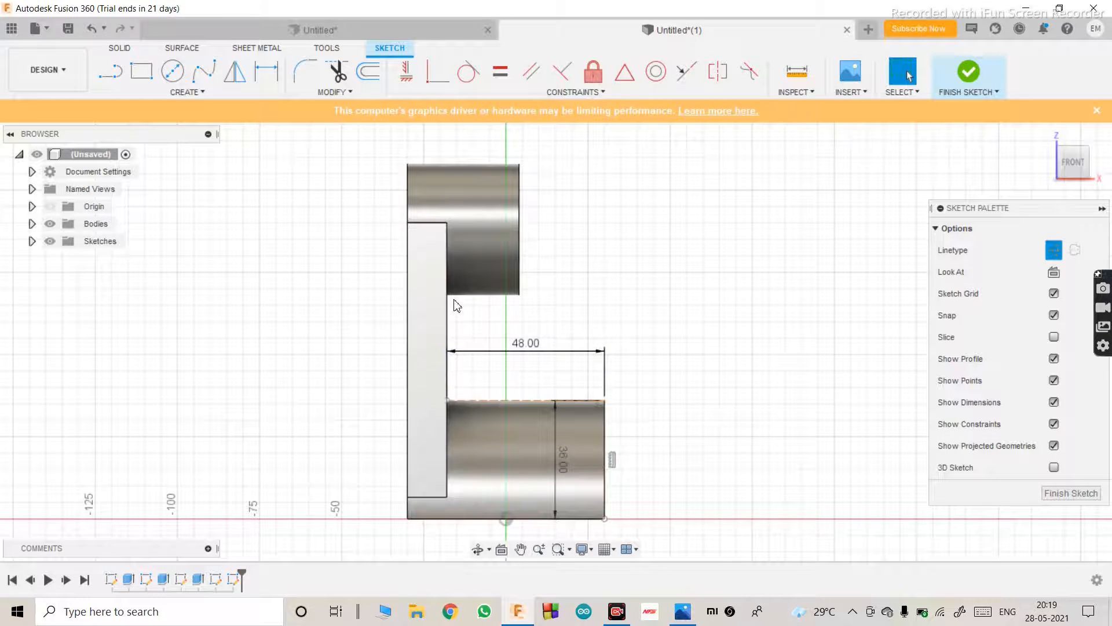
# Step: Check the Part - 3.jpg drawing and draw a vertical construction line of length 88-56 mm up the web's inner face
pyautogui.click(683, 611)
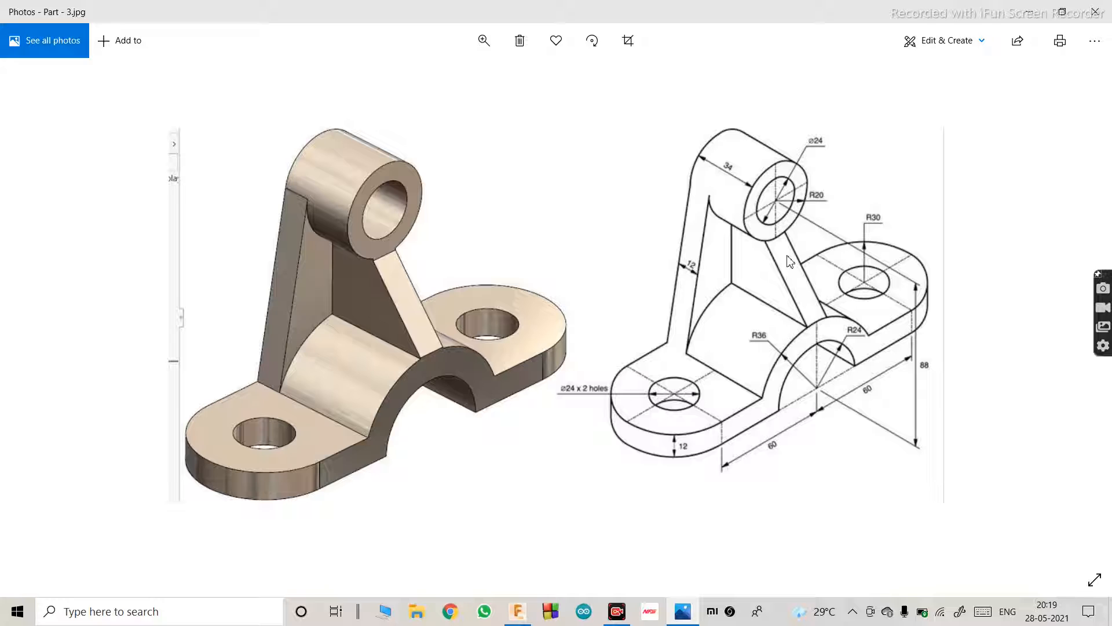
pyautogui.click(690, 609)
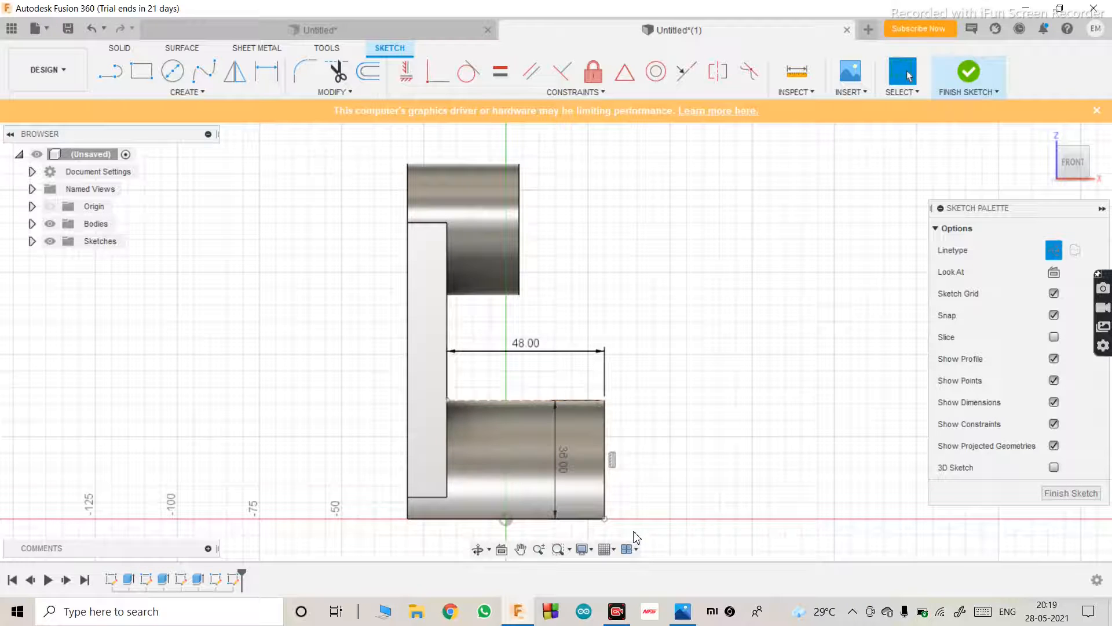
pyautogui.press('l')
pyautogui.click(447, 400)
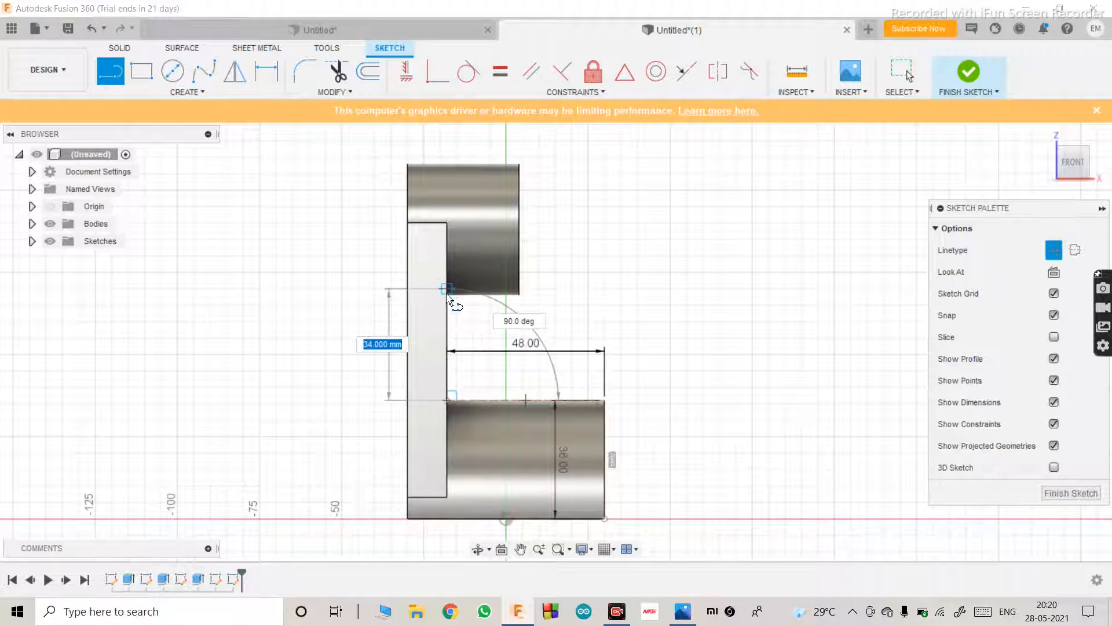
pyautogui.write('88-56')
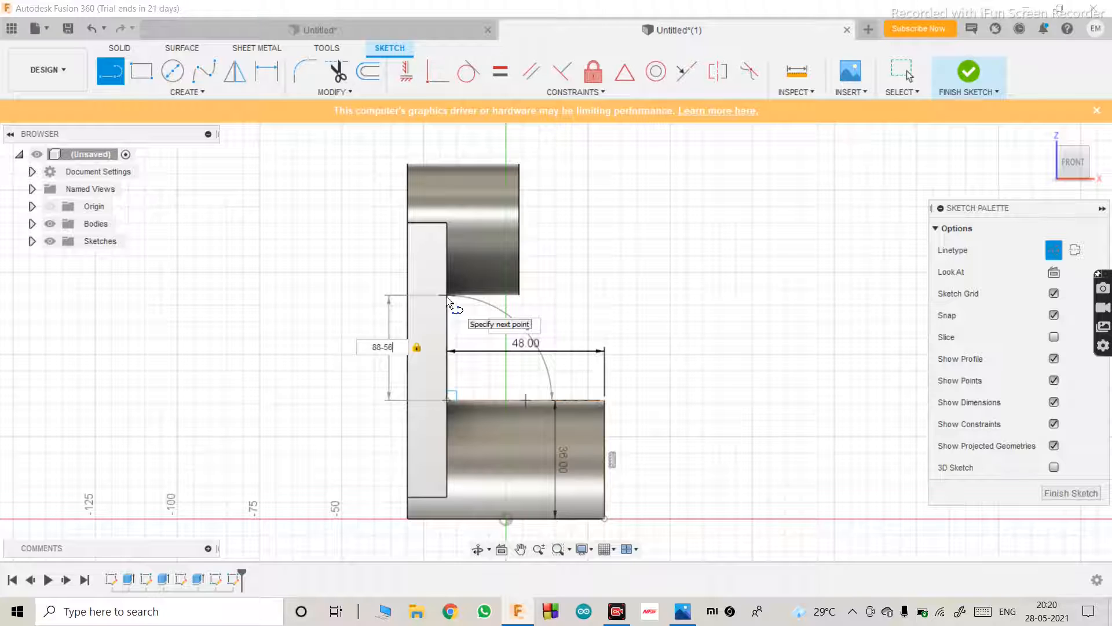
pyautogui.press('Return')
pyautogui.press('Escape')
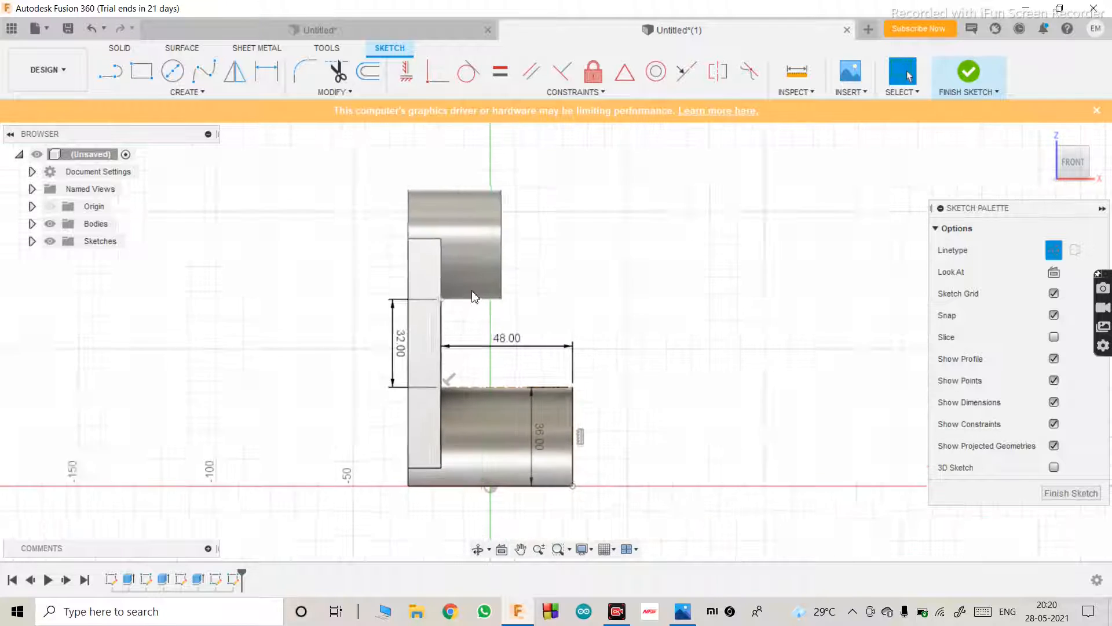
# Step: Recheck the drawing and draw a horizontal construction line of length 34-12 mm along the underside of the upper cylinder, starting at the web
pyautogui.scroll(2, 462, 301)
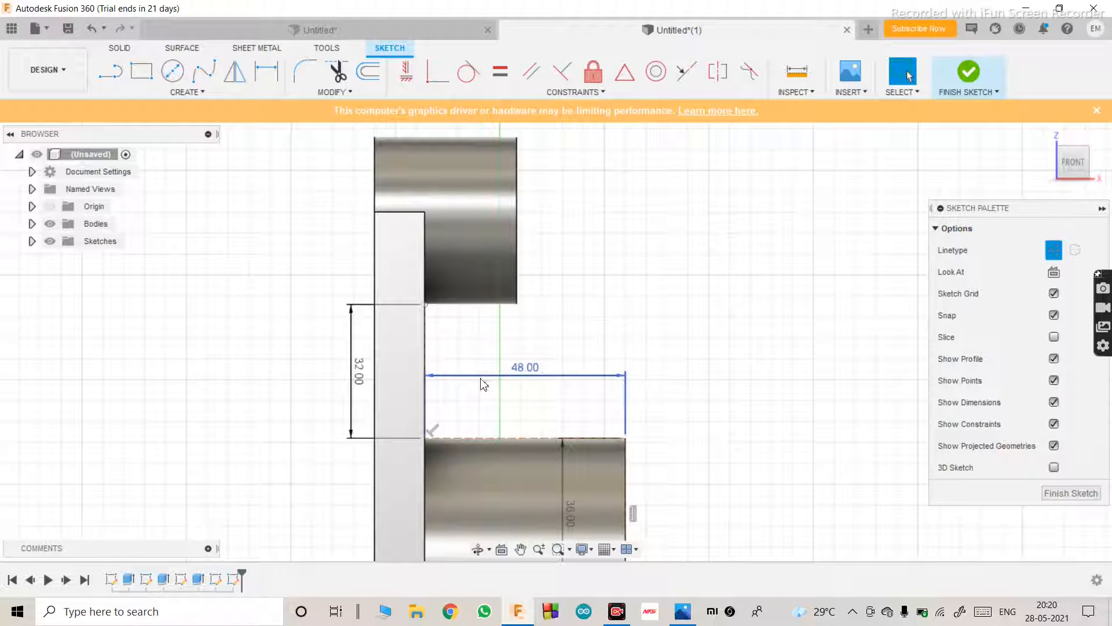
pyautogui.press('l')
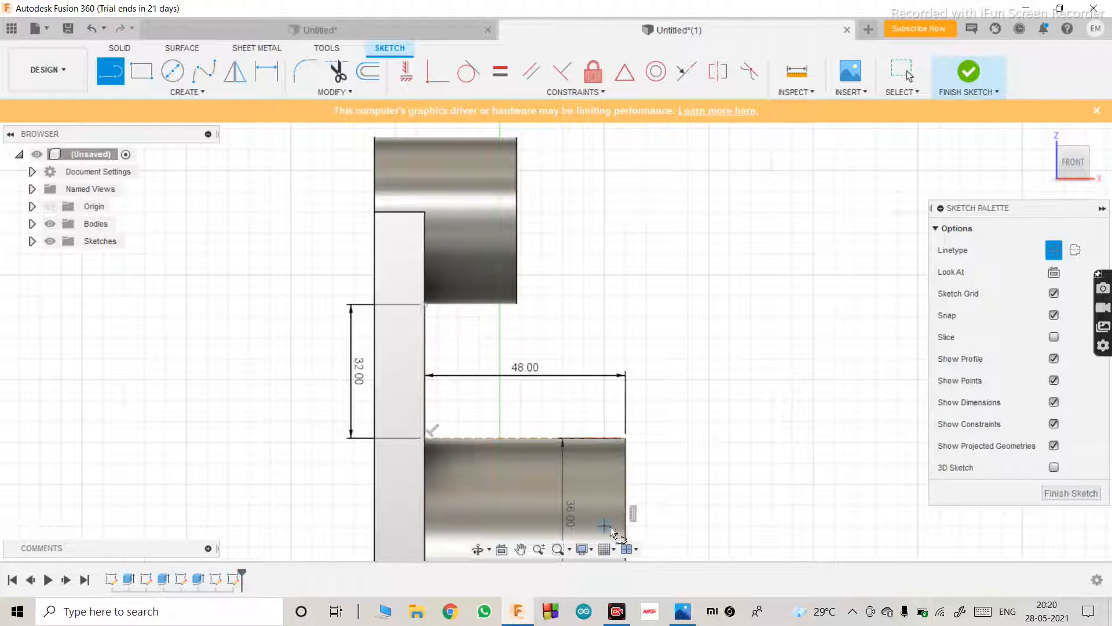
pyautogui.click(683, 611)
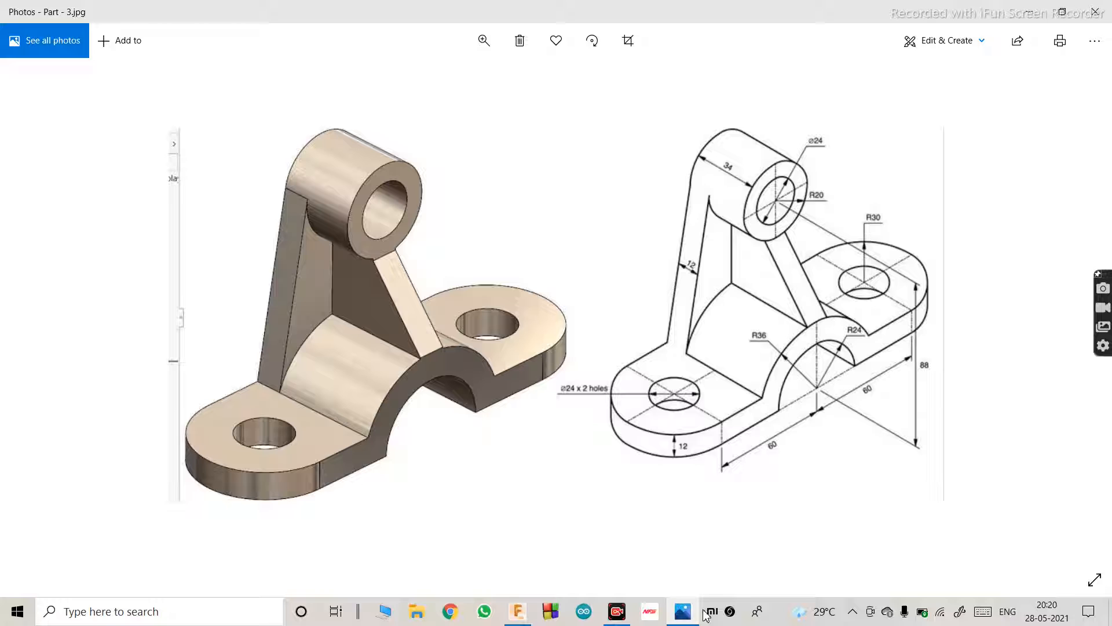
pyautogui.moveTo(687, 617)
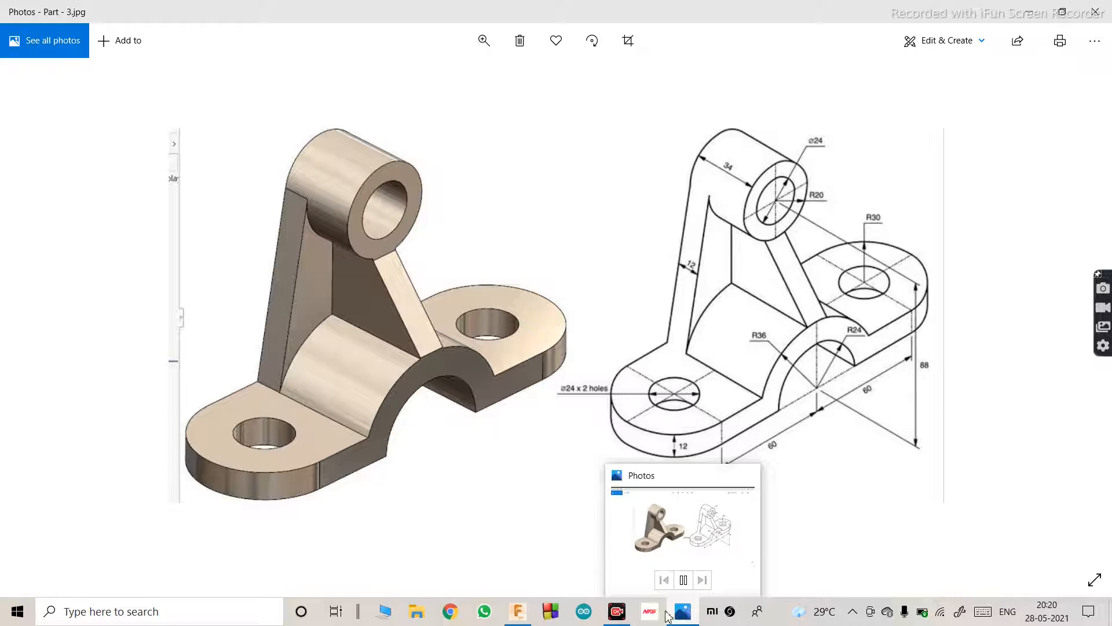
pyautogui.click(685, 614)
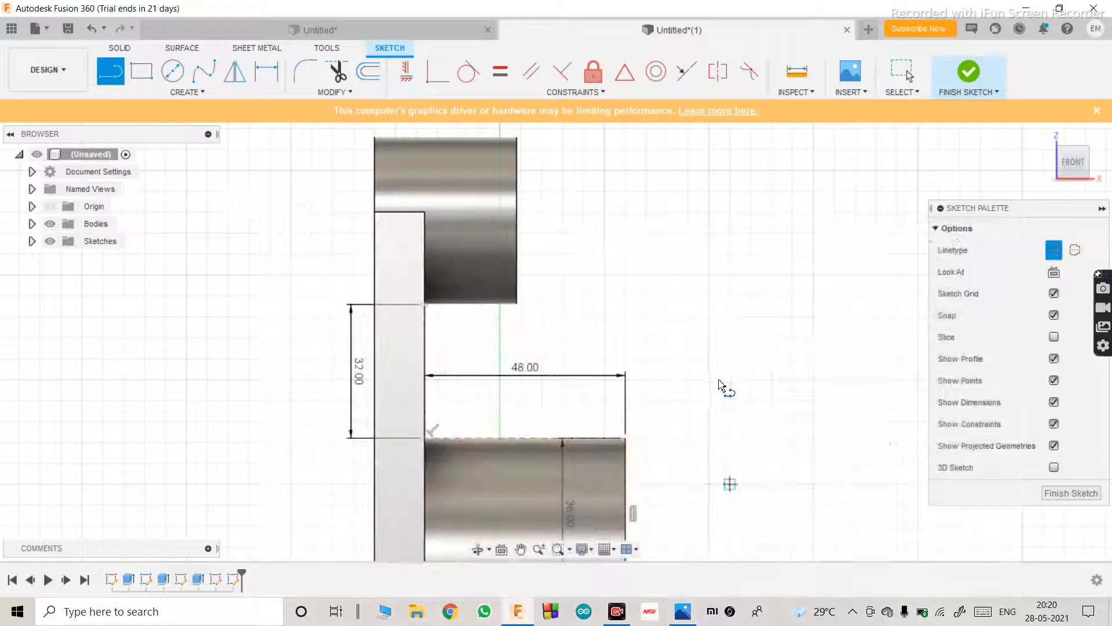
pyautogui.click(426, 305)
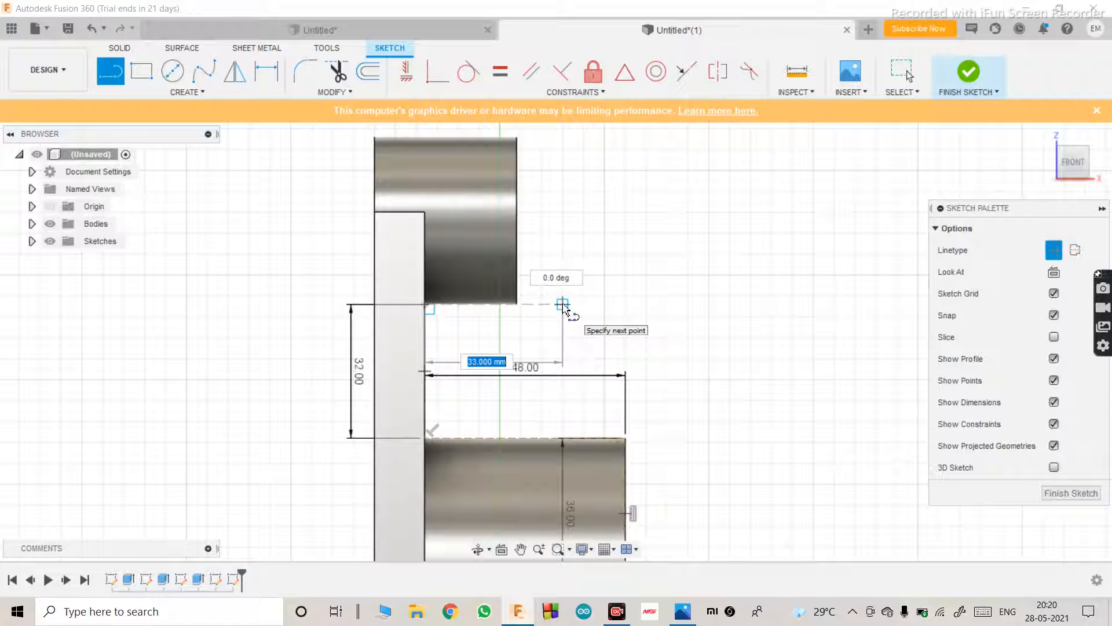
pyautogui.write('34-12')
pyautogui.press('Return')
pyautogui.press('Escape')
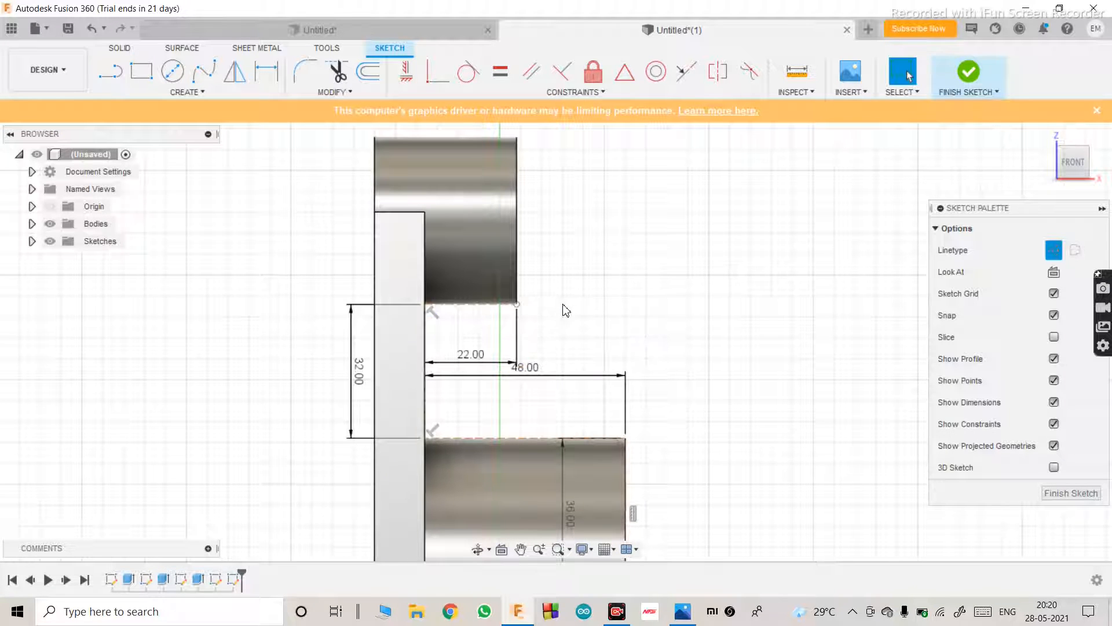
pyautogui.scroll(-2, 547, 330)
pyautogui.scroll(2, 541, 340)
pyautogui.scroll(-2, 543, 340)
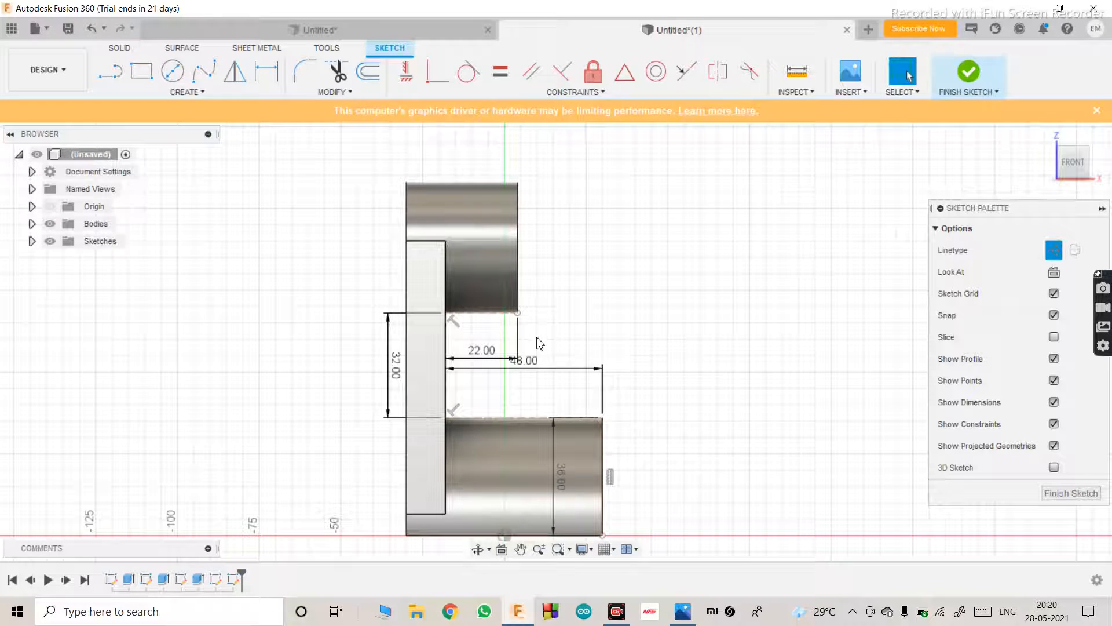
# Step: Draw solid lines over the construction lines along the arched base's top and up the web to the upper cylinder's underside
pyautogui.click(110, 71)
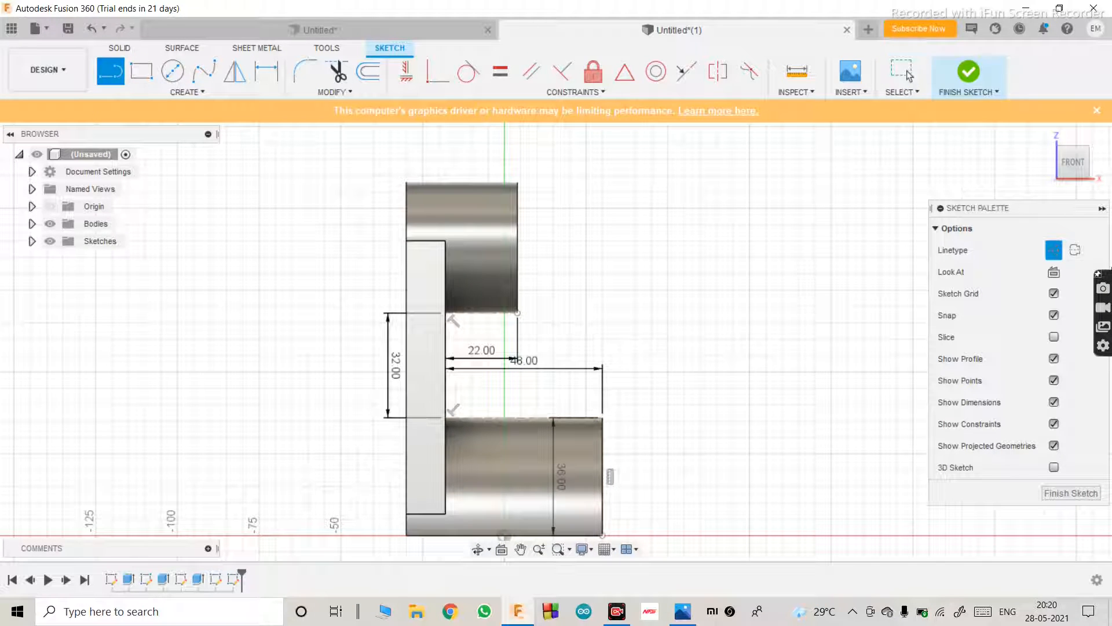
pyautogui.scroll(-1, 534, 396)
pyautogui.scroll(1, 534, 395)
pyautogui.click(598, 416)
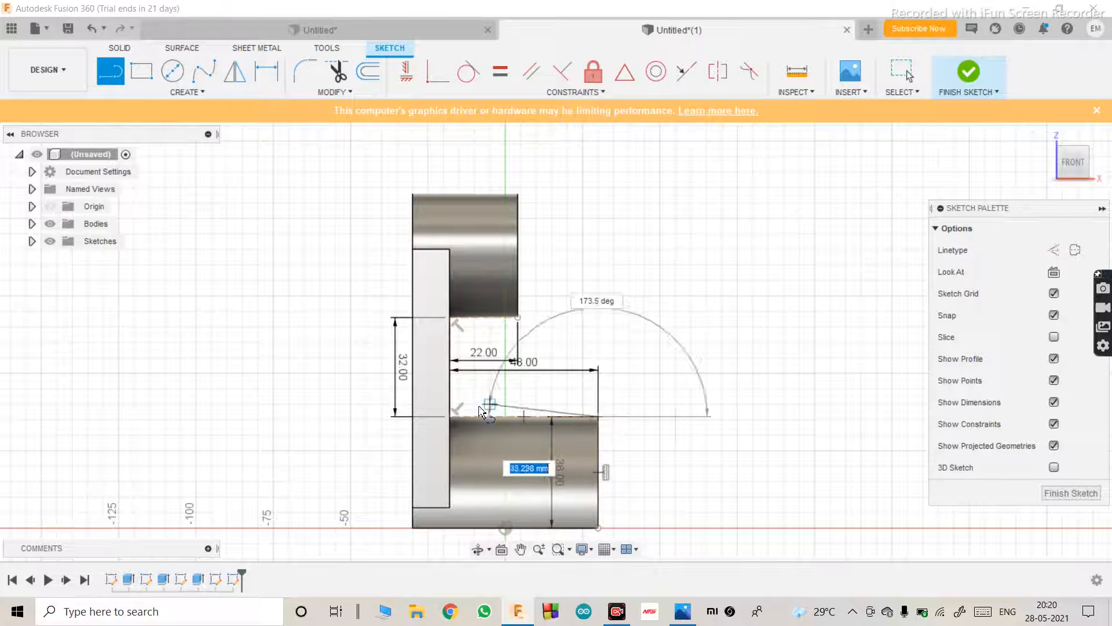
pyautogui.doubleClick(449, 415)
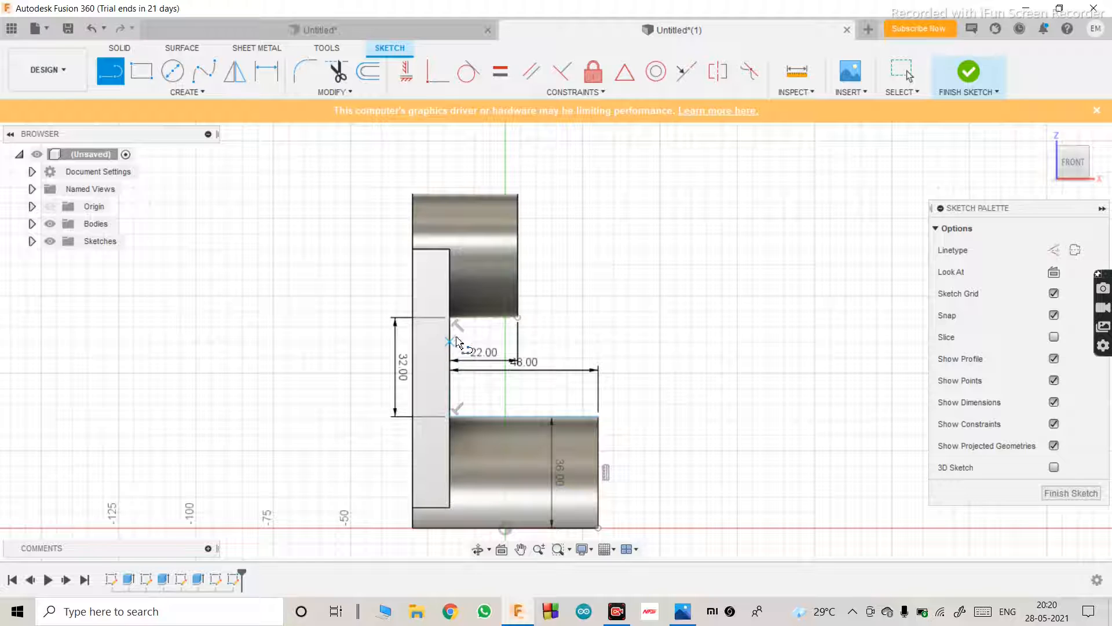
pyautogui.click(448, 317)
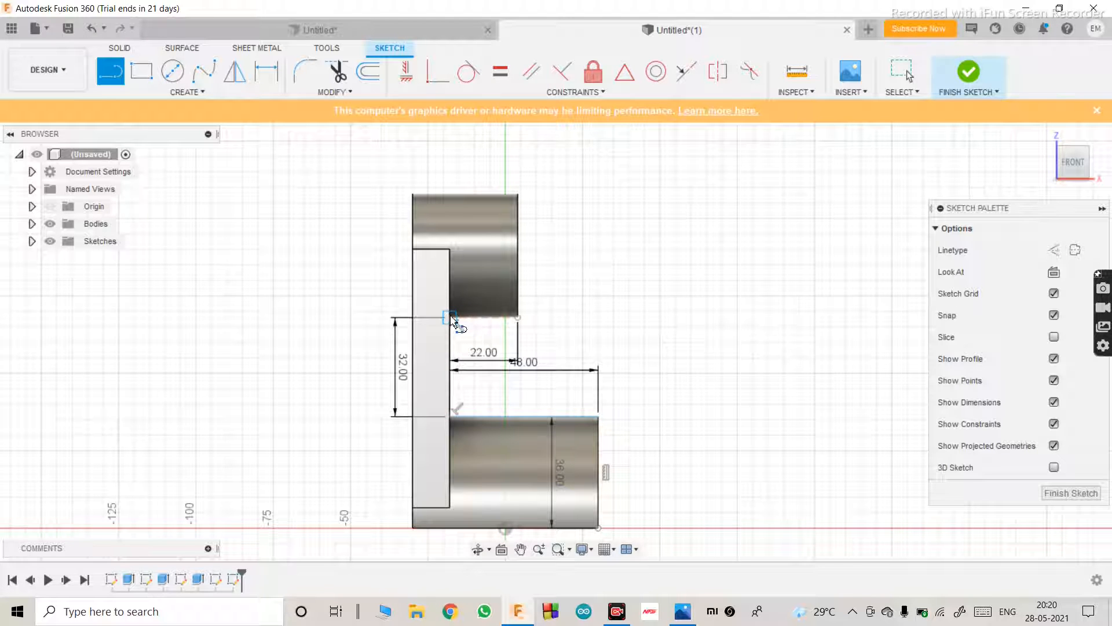
pyautogui.click(450, 416)
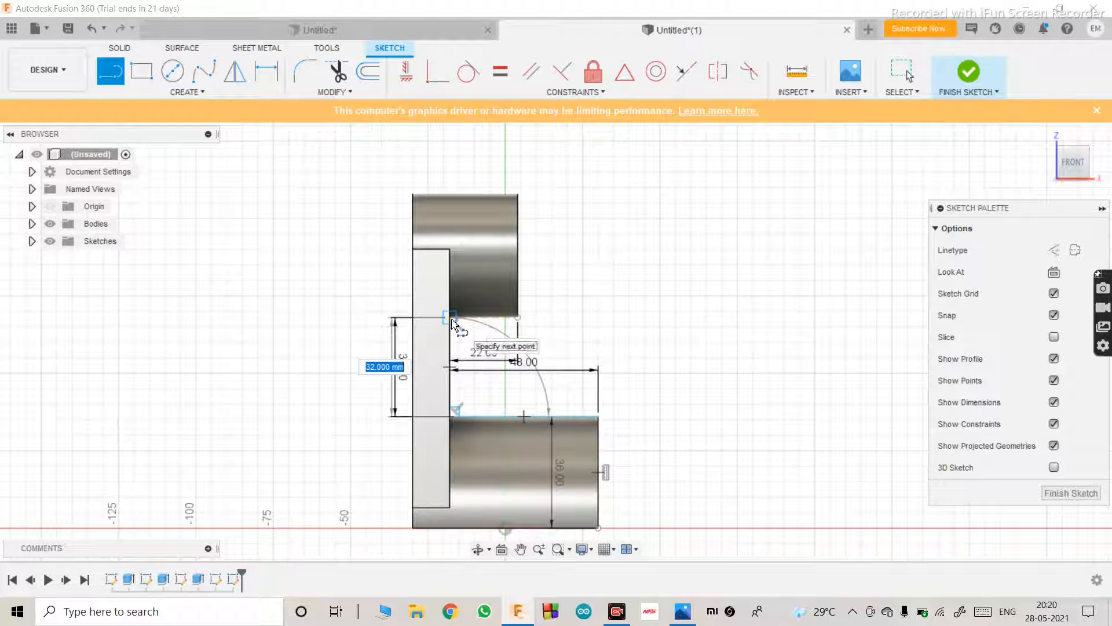
pyautogui.click(451, 318)
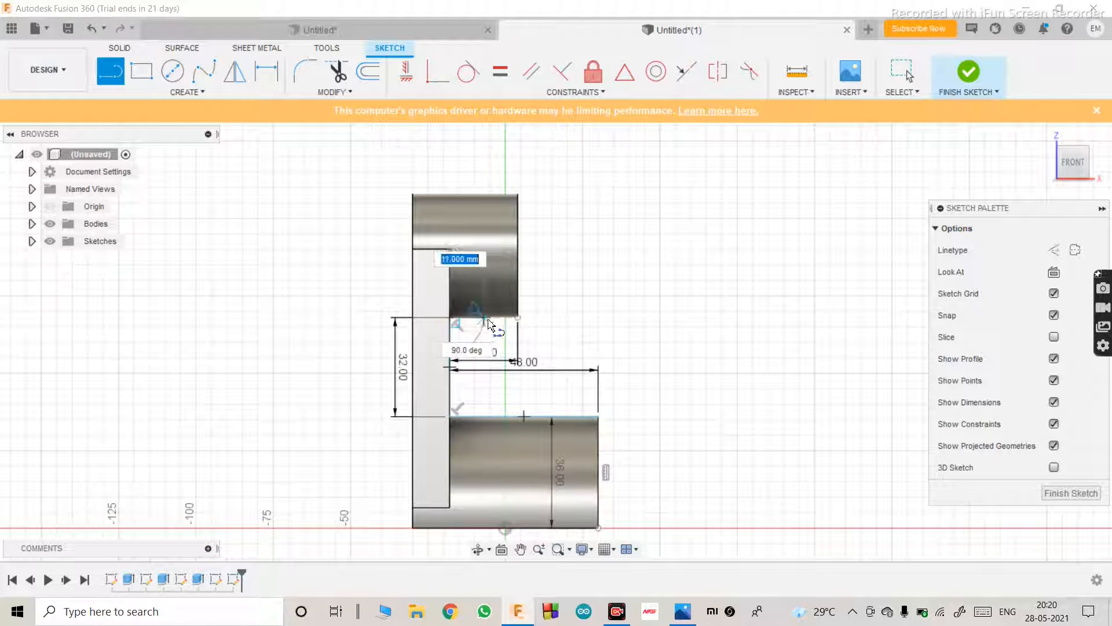
# Step: Close the rib profile with a line along the cylinder's underside and a sloped line to the base's free end, and finish the sketch
pyautogui.click(517, 317)
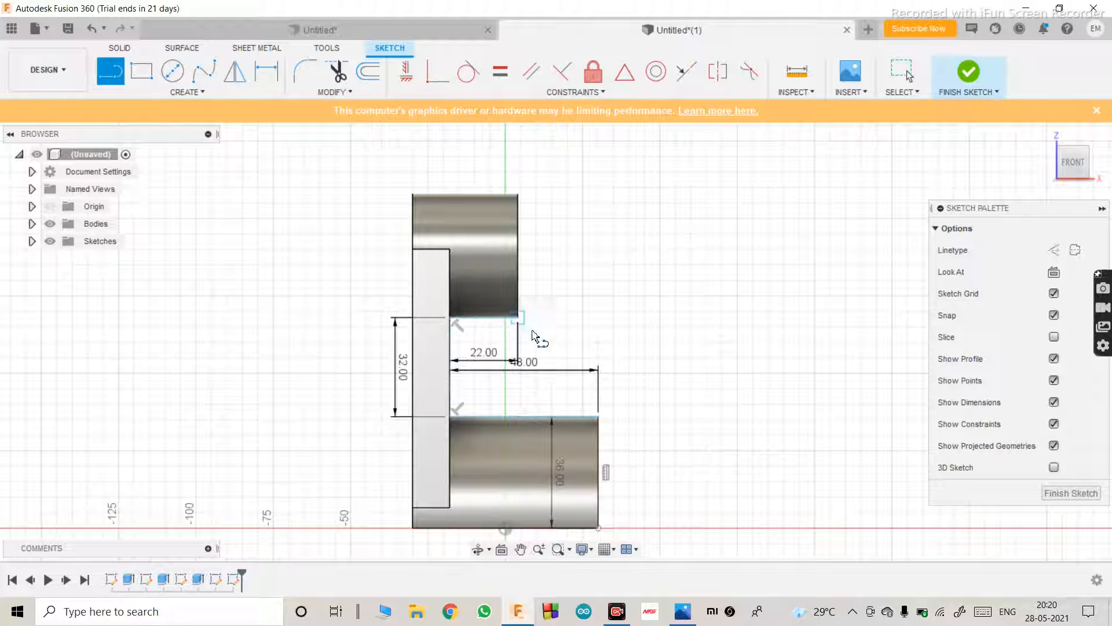
pyautogui.click(518, 318)
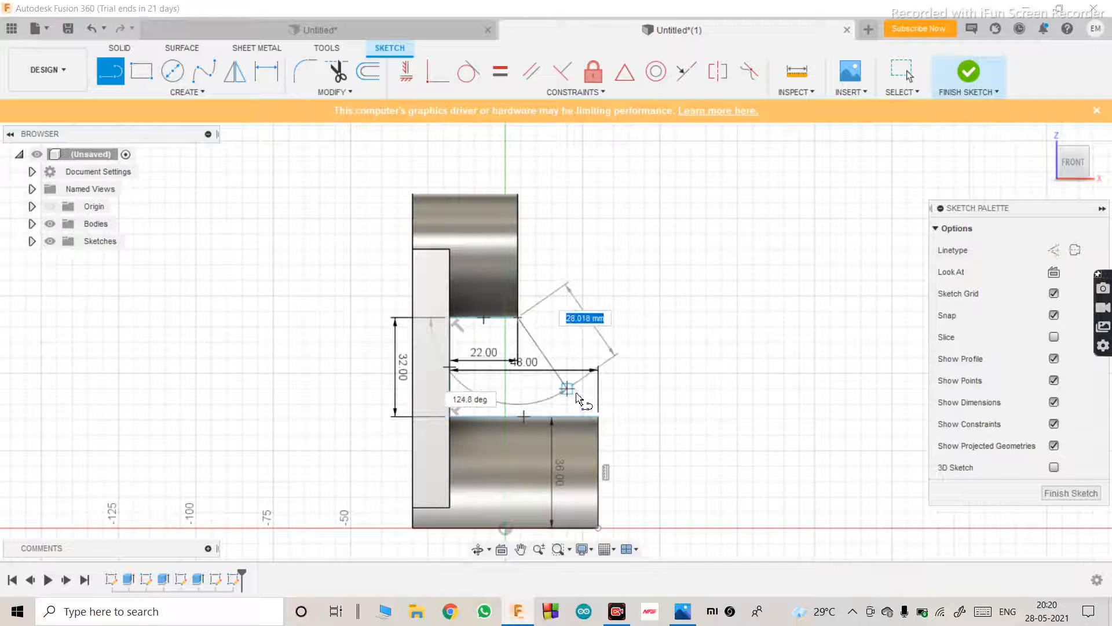
pyautogui.click(598, 415)
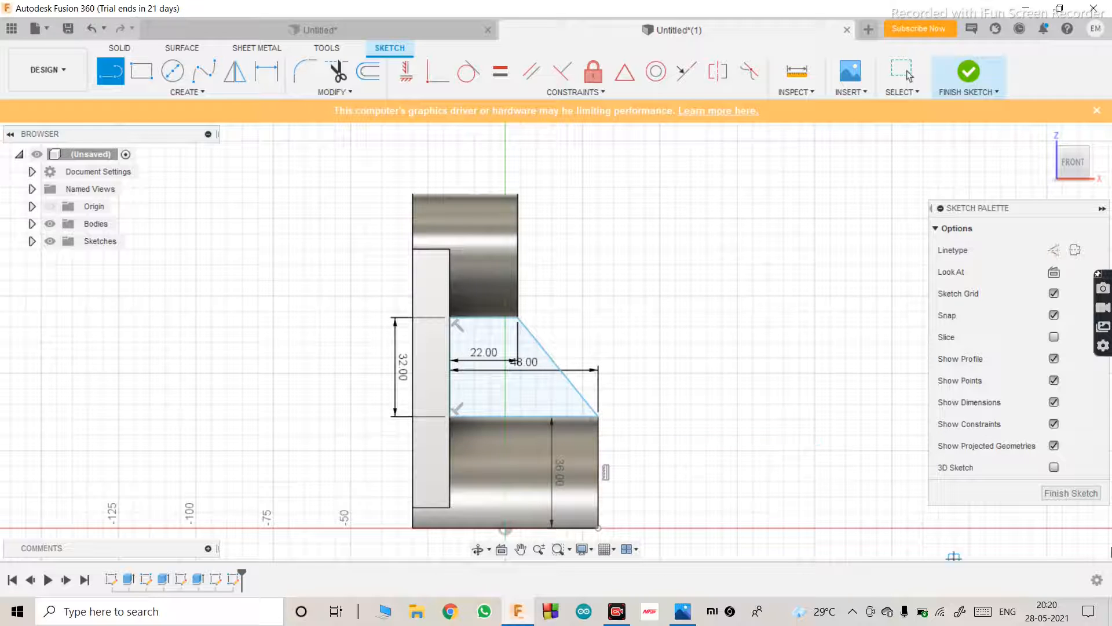
pyautogui.click(1071, 493)
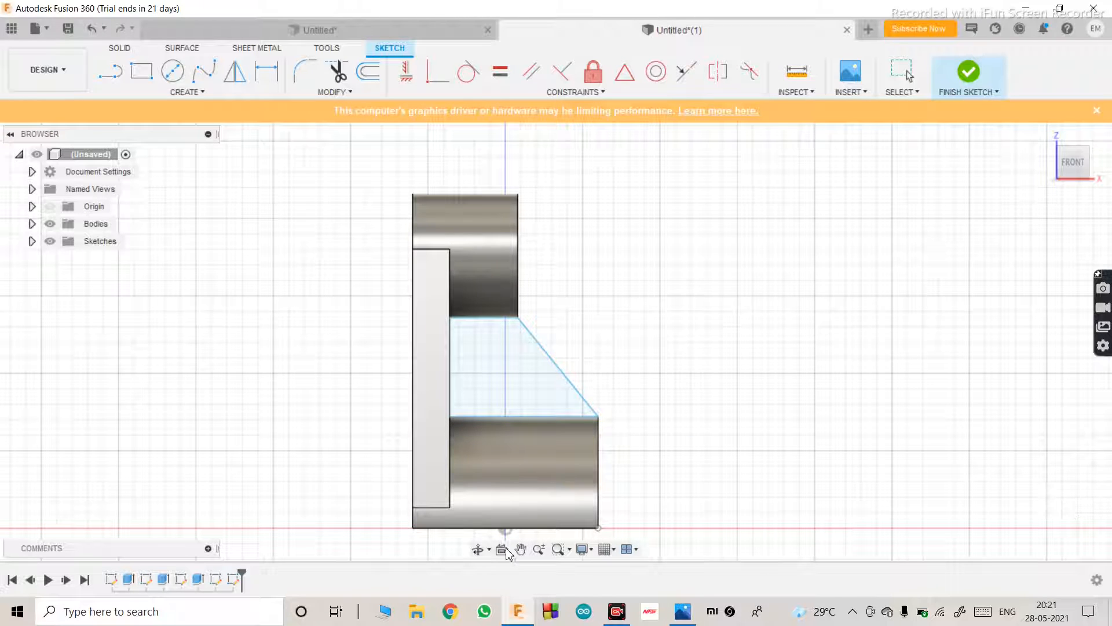
# Step: Check the Part - 3.jpg drawing and extrude the rib profile symmetrically by 6 mm per side as a new body
pyautogui.click(478, 549)
pyautogui.moveTo(534, 406); pyautogui.dragTo(481, 417)
pyautogui.press('Escape')
pyautogui.click(512, 383)
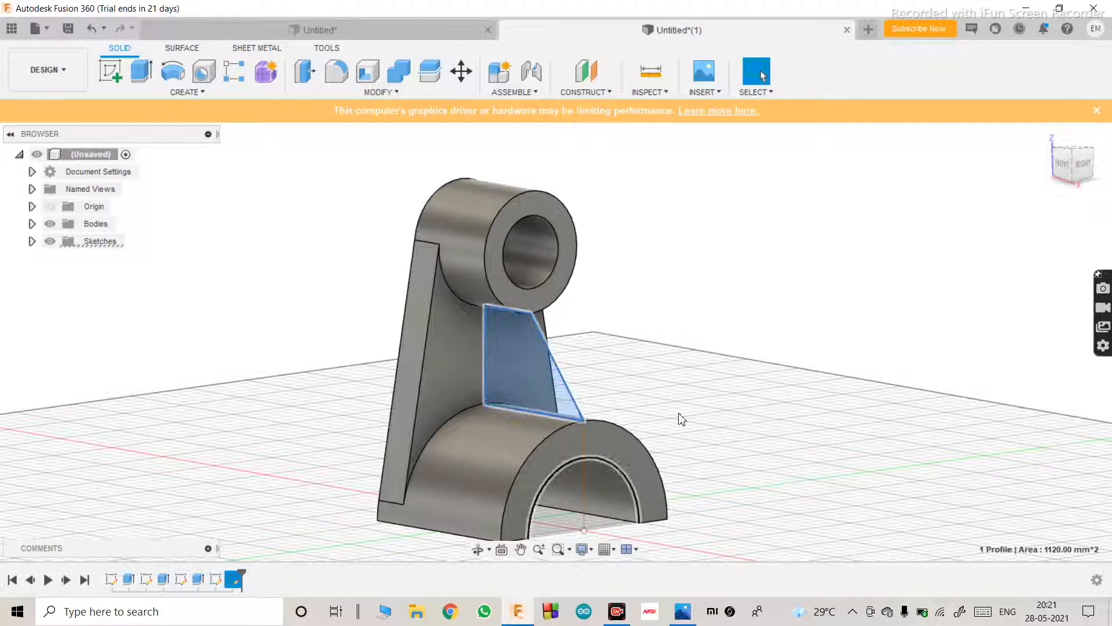
pyautogui.click(683, 611)
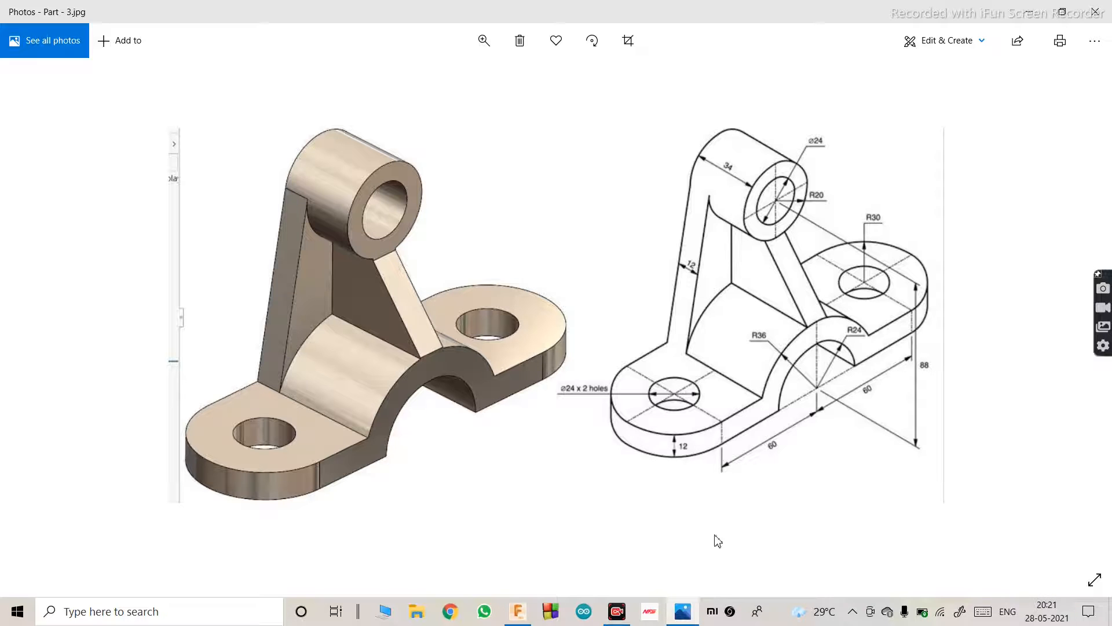
pyautogui.click(684, 612)
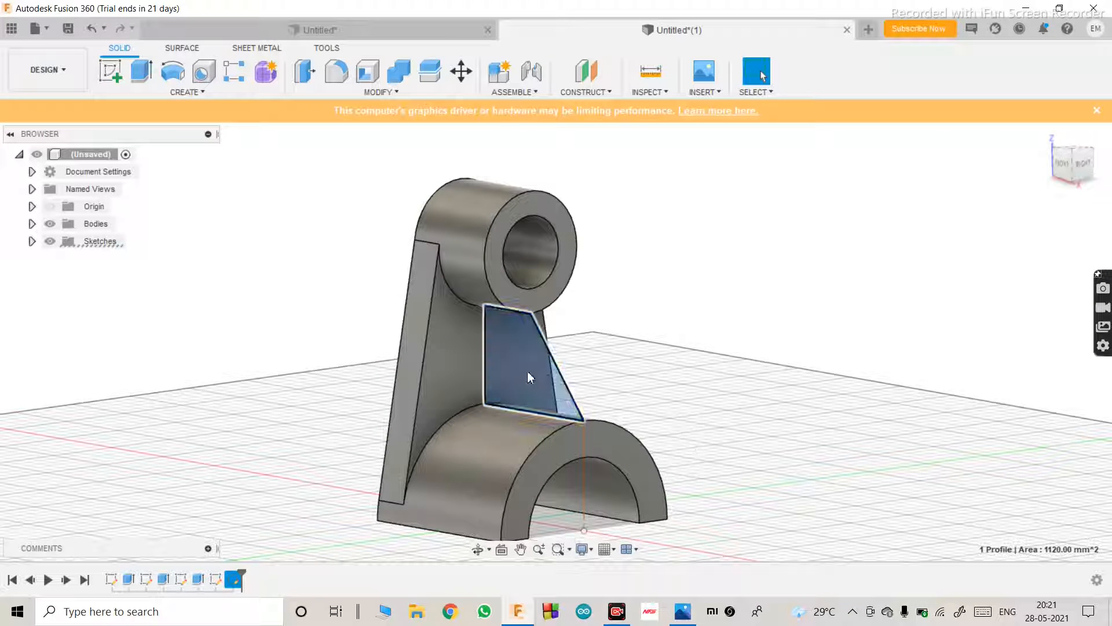
pyautogui.press('e')
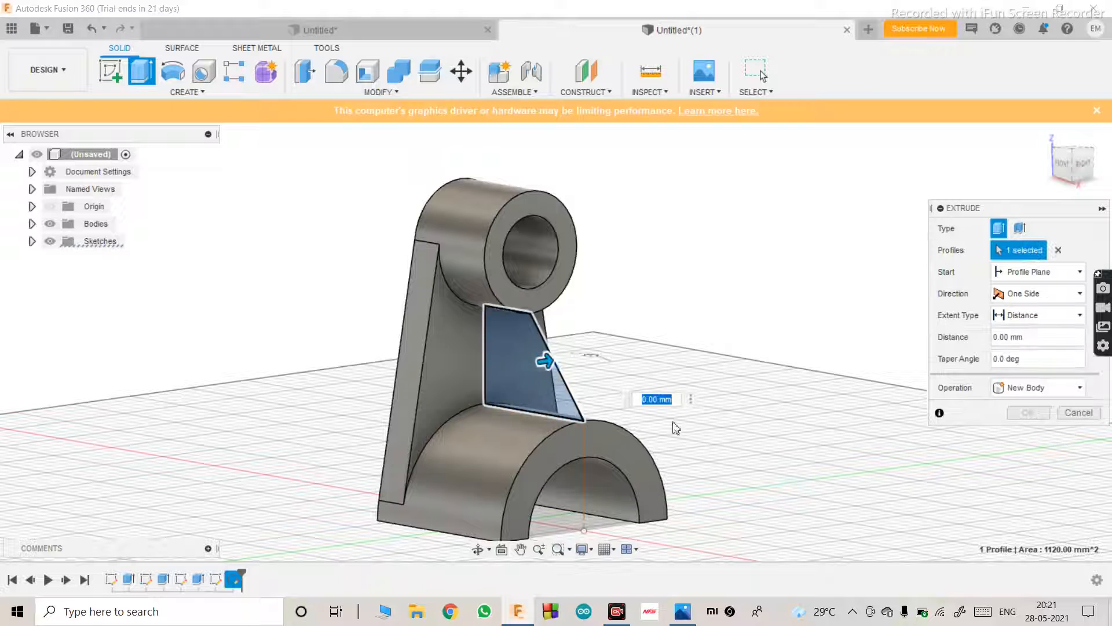
pyautogui.click(1027, 326)
pyautogui.click(1036, 294)
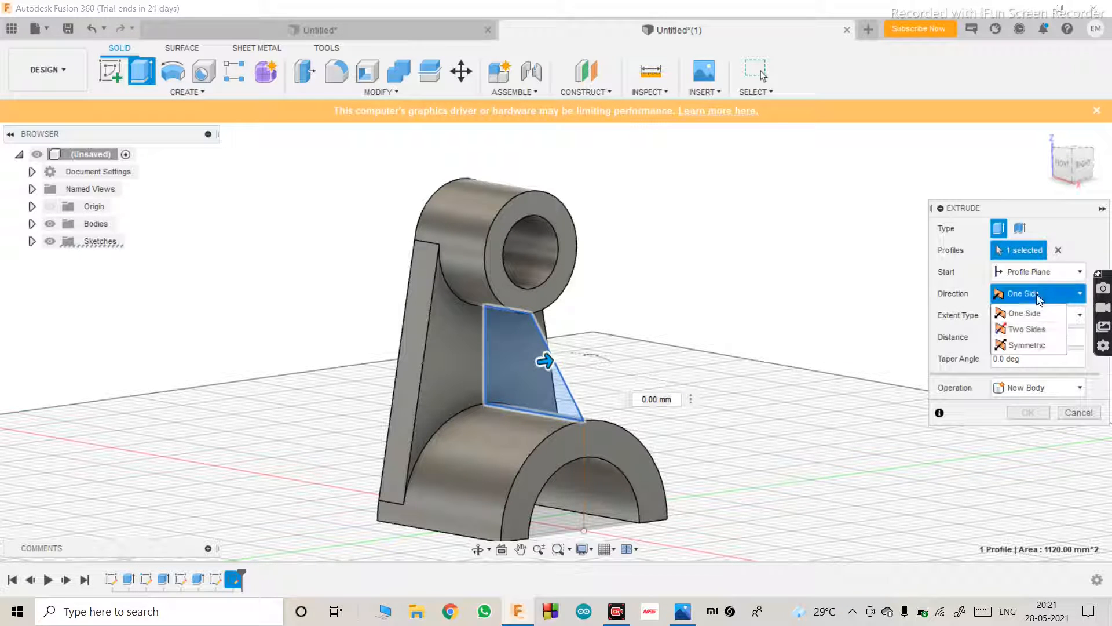
pyautogui.click(1027, 345)
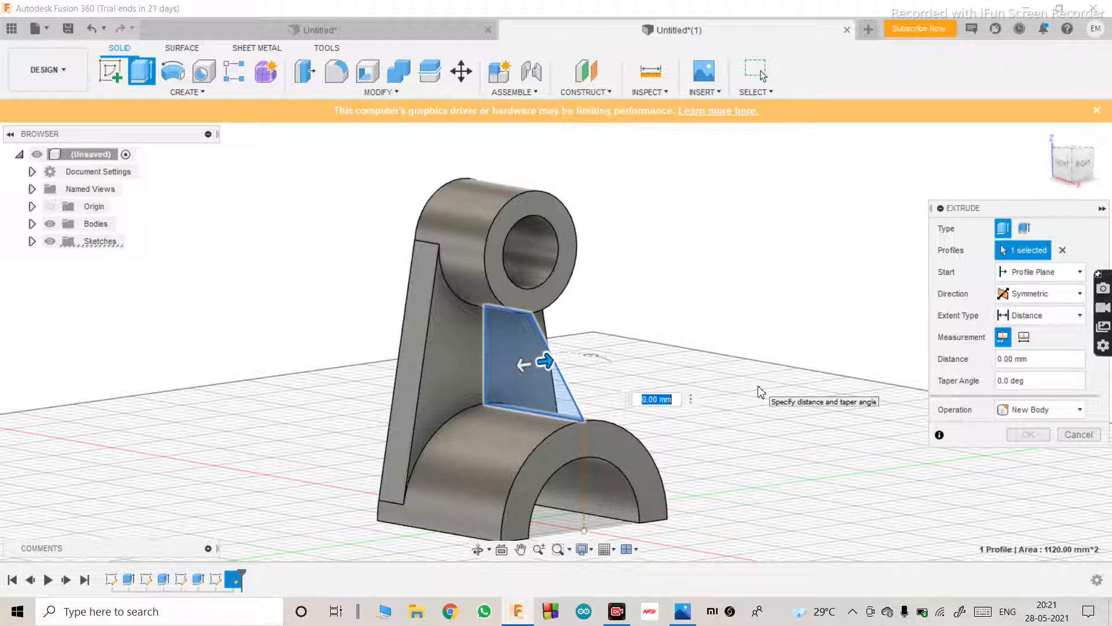
pyautogui.write('6')
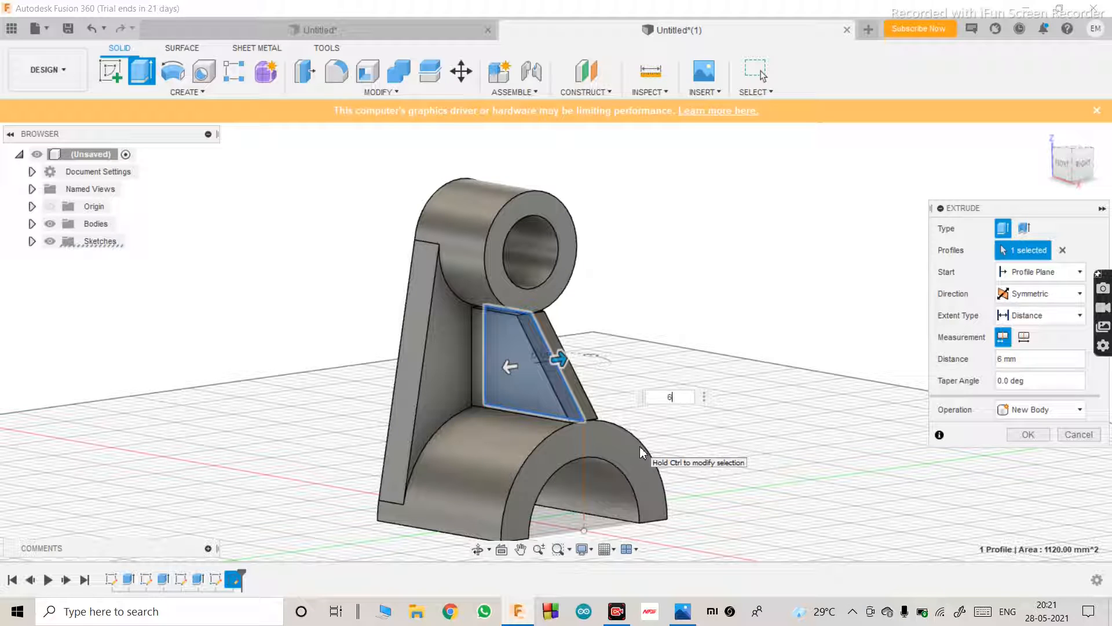
pyautogui.press('Return')
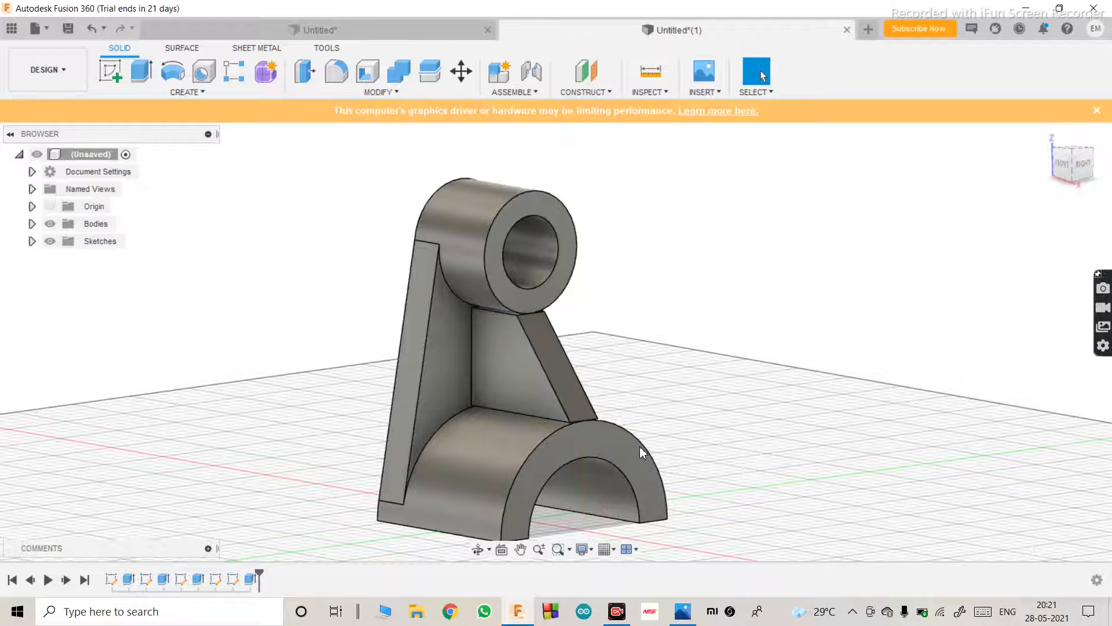
# Step: Inspect the bracket with its rib and compare it with the Part - 3.jpg drawing for the features still missing
pyautogui.click(477, 549)
pyautogui.moveTo(542, 423)
pyautogui.mouseDown()
pyautogui.moveTo(498, 375)
pyautogui.moveTo(420, 406)
pyautogui.moveTo(589, 385)
pyautogui.moveTo(557, 432)
pyautogui.moveTo(544, 426)
pyautogui.mouseUp()
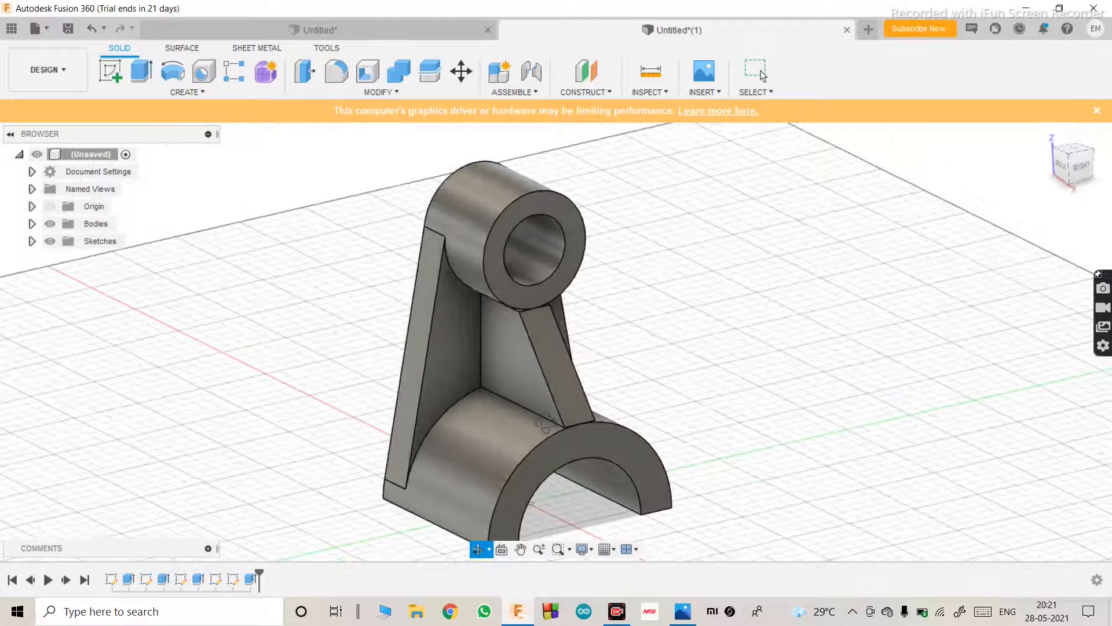
pyautogui.click(682, 612)
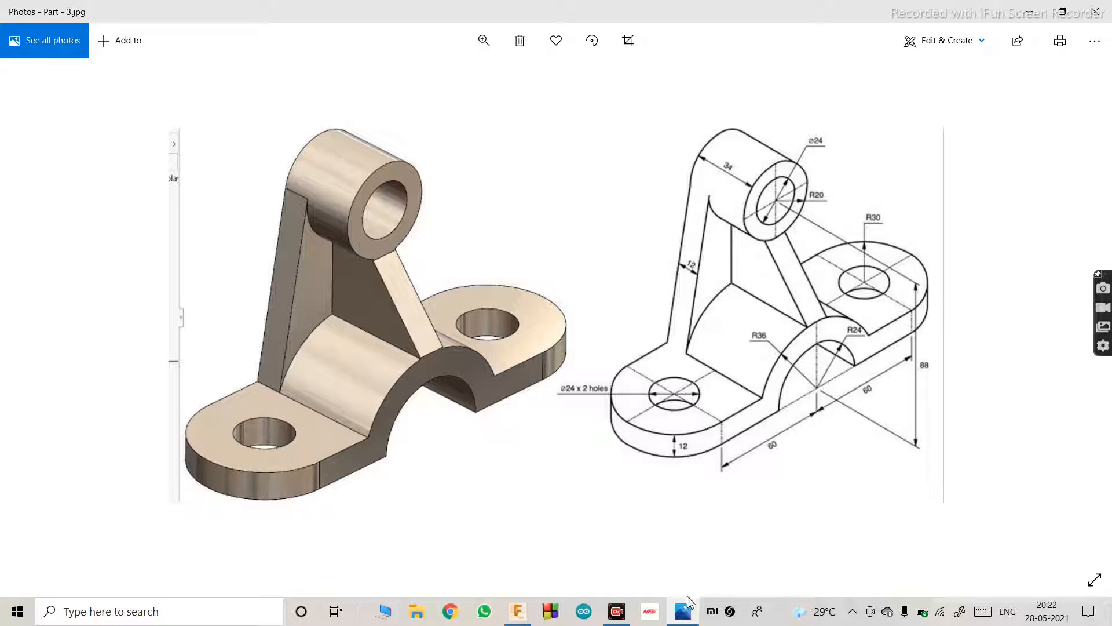
pyautogui.moveTo(694, 611)
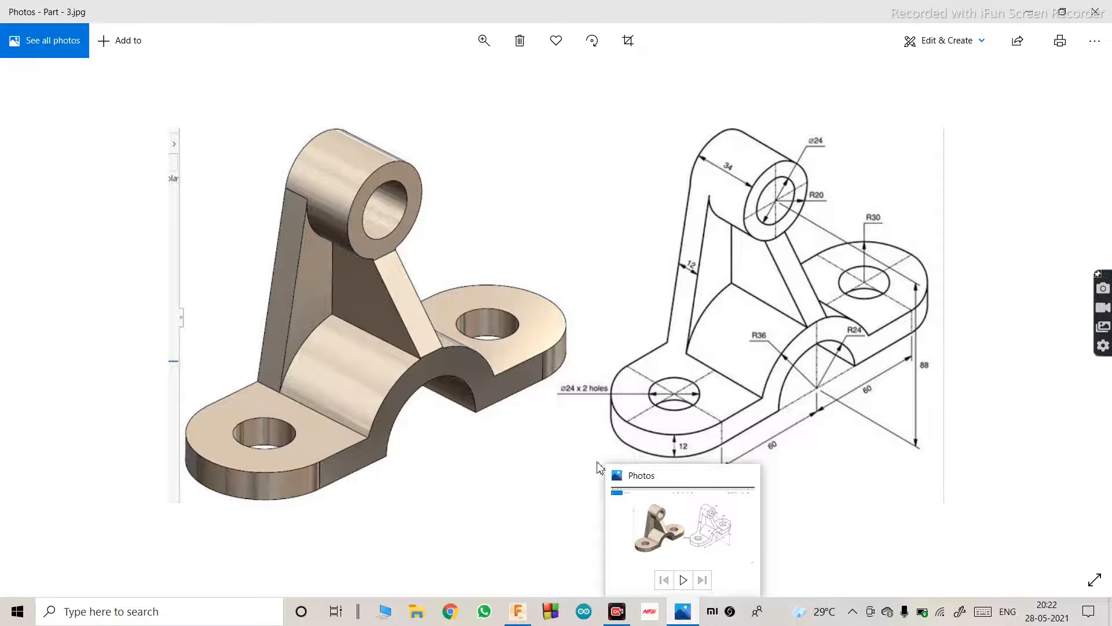
pyautogui.click(685, 611)
pyautogui.scroll(-5, 537, 388)
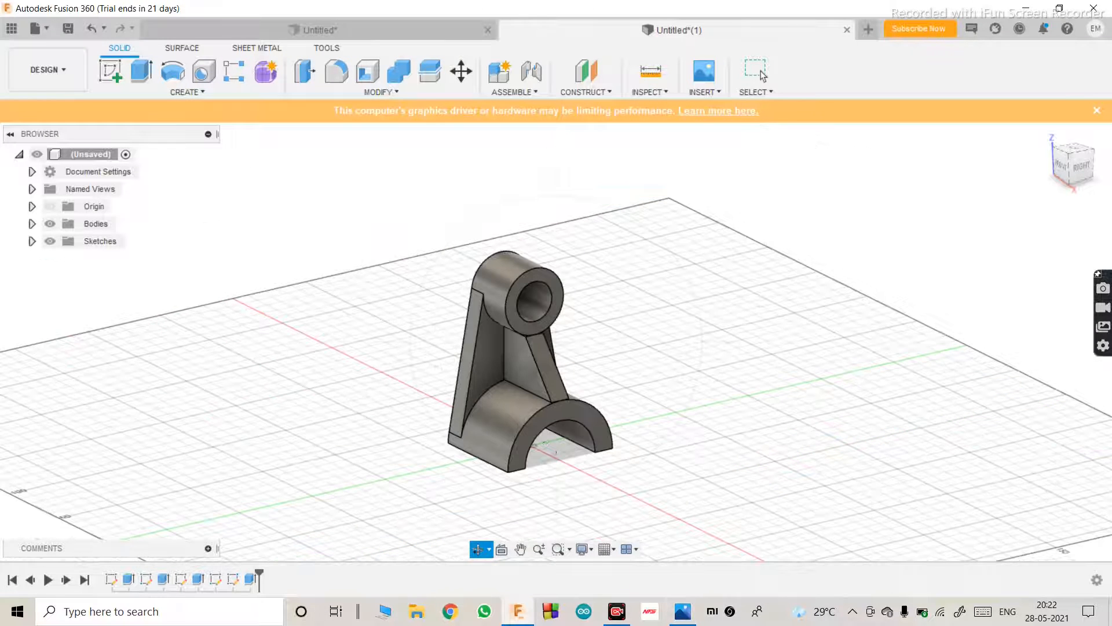
pyautogui.press('Escape')
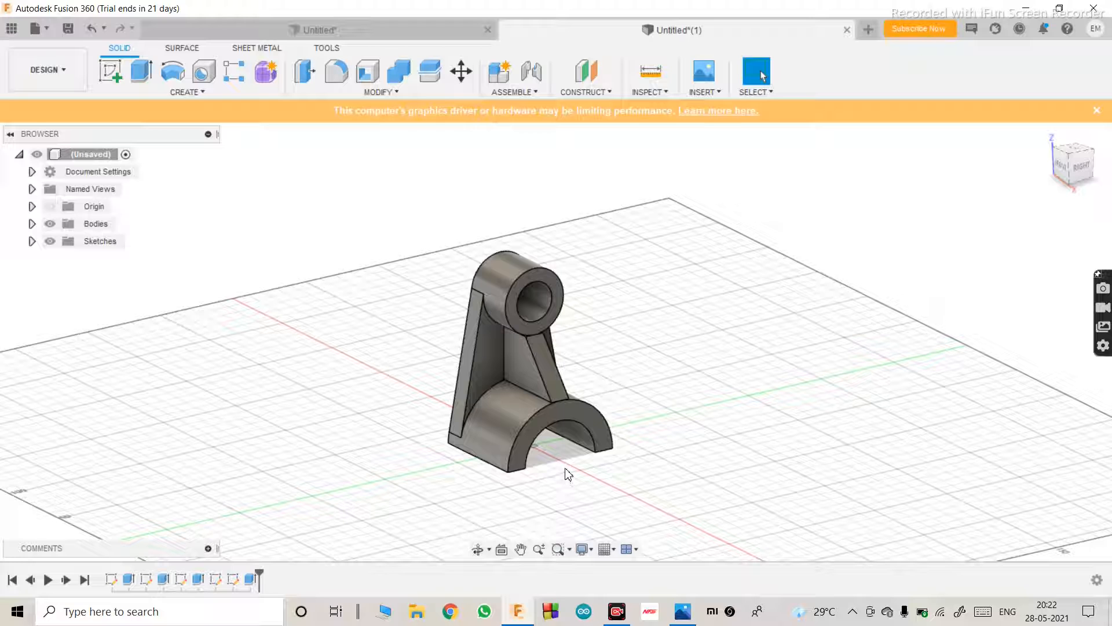
pyautogui.click(478, 549)
pyautogui.click(568, 437)
pyautogui.moveTo(553, 458)
pyautogui.mouseDown()
pyautogui.moveTo(539, 459)
pyautogui.moveTo(548, 468)
pyautogui.mouseUp()
pyautogui.click(563, 475)
pyautogui.press('Escape')
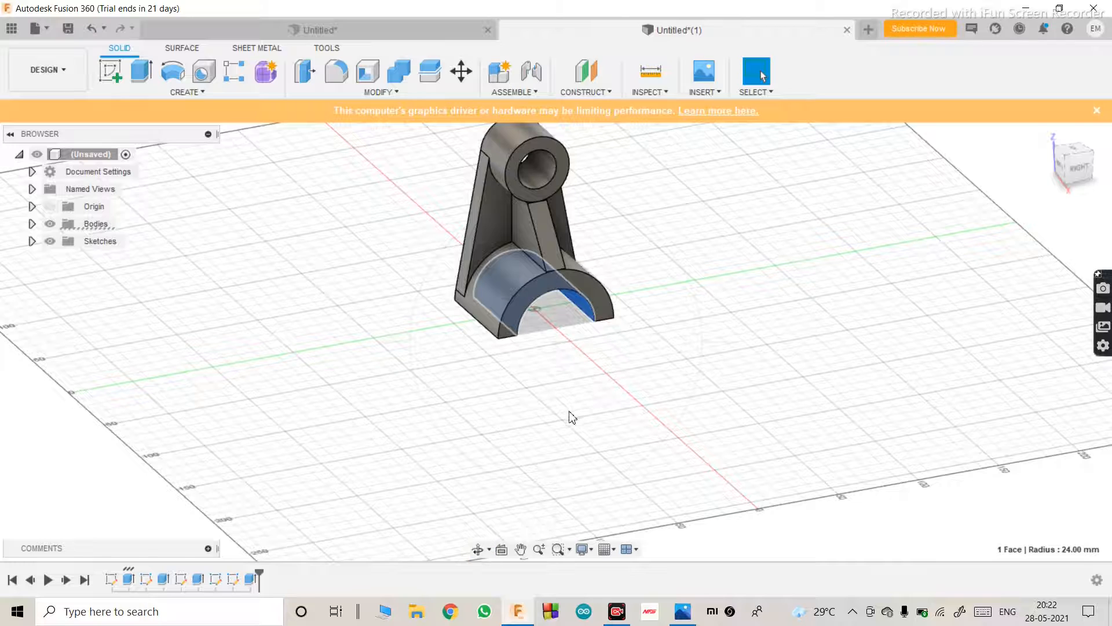
pyautogui.scroll(-3, 558, 454)
pyautogui.scroll(5, 558, 454)
pyautogui.click(575, 434)
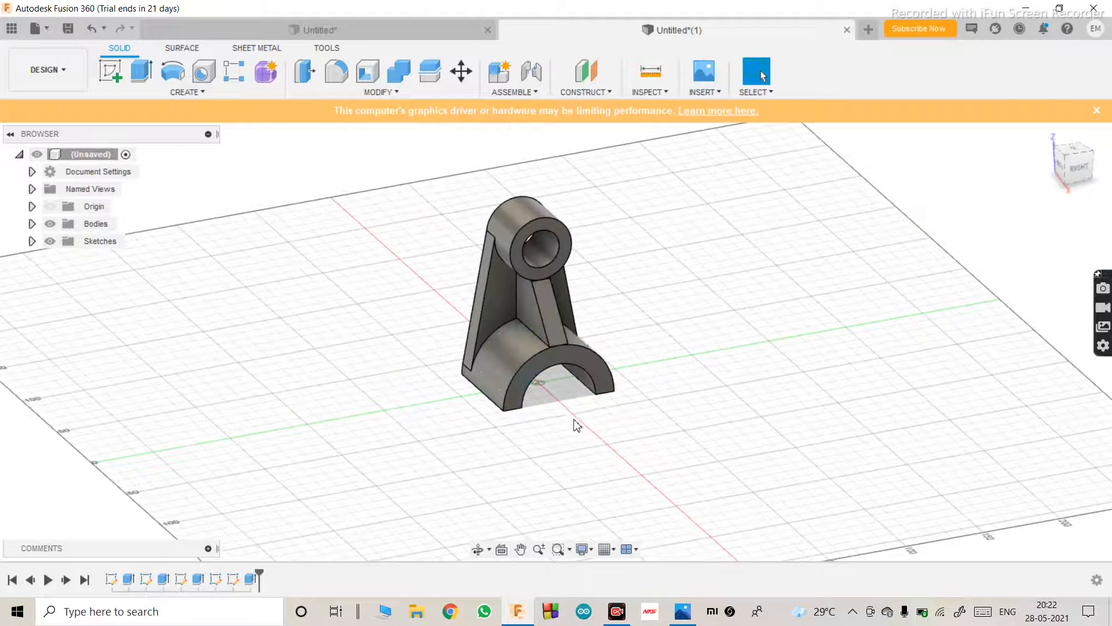
pyautogui.scroll(2, 552, 412)
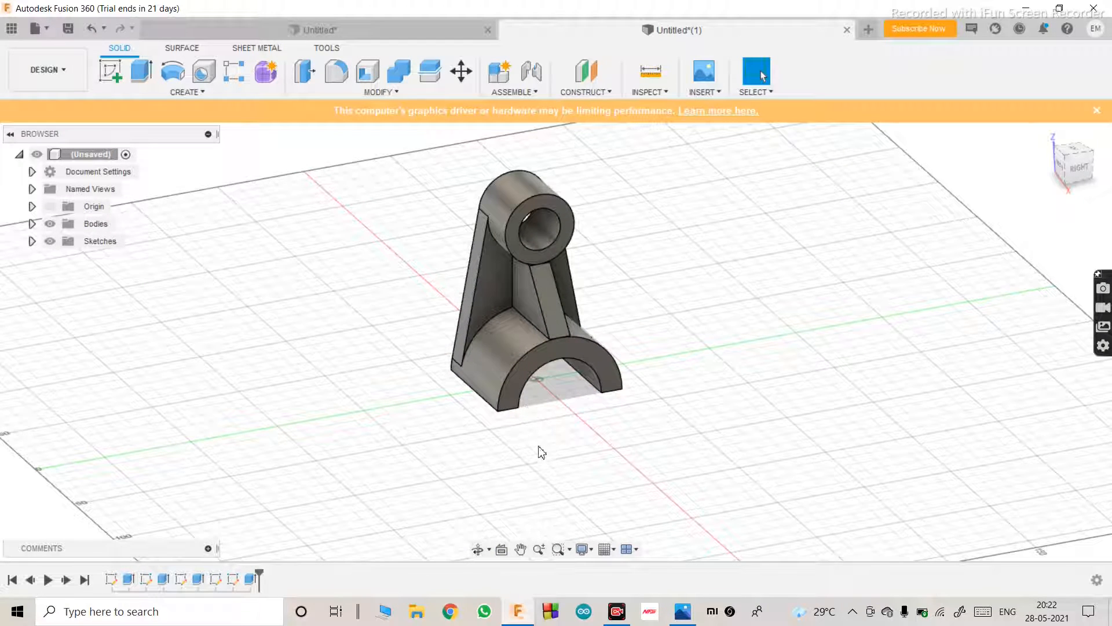
# Step: Start a sketch on the horizontal origin plane, viewed from the underside of the bracket
pyautogui.click(477, 549)
pyautogui.moveTo(550, 421); pyautogui.dragTo(573, 264)
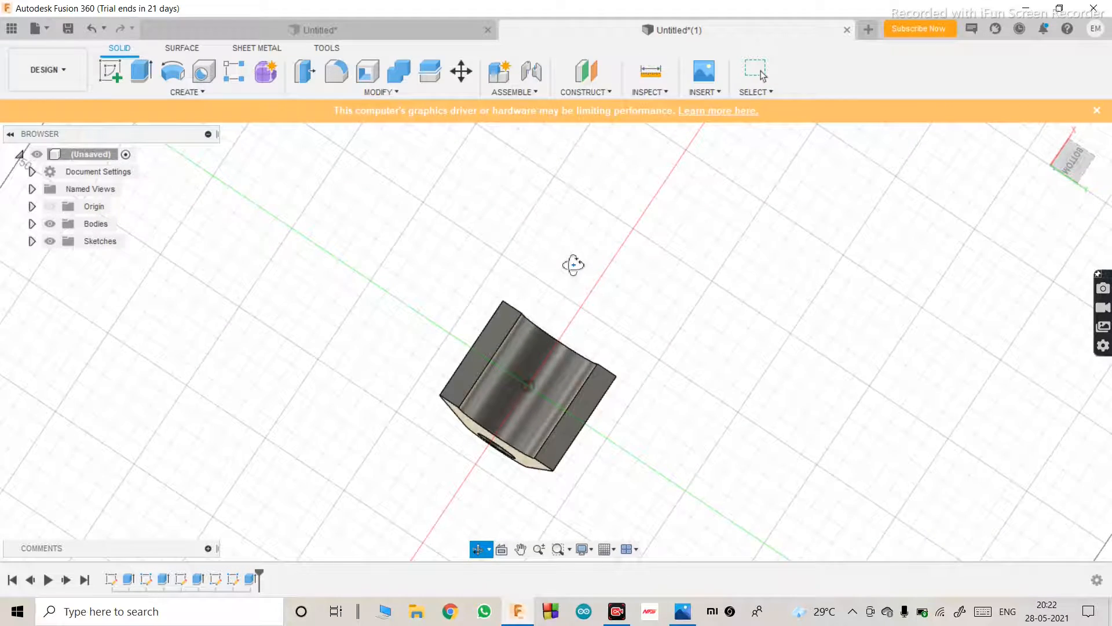
pyautogui.scroll(-2, 551, 428)
pyautogui.scroll(3, 515, 378)
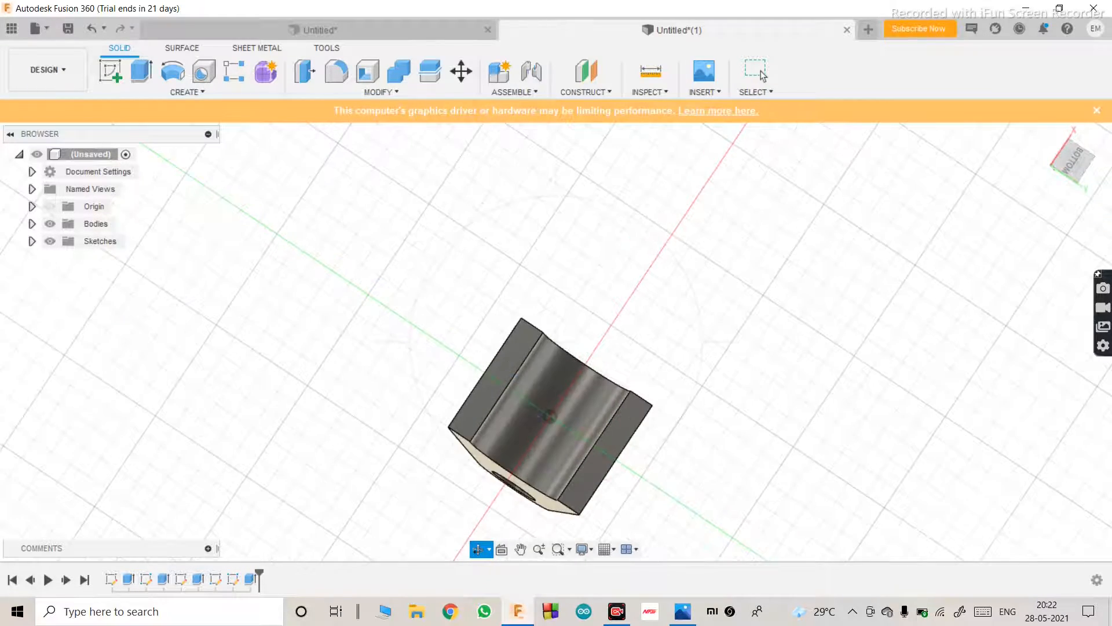
pyautogui.press('Escape')
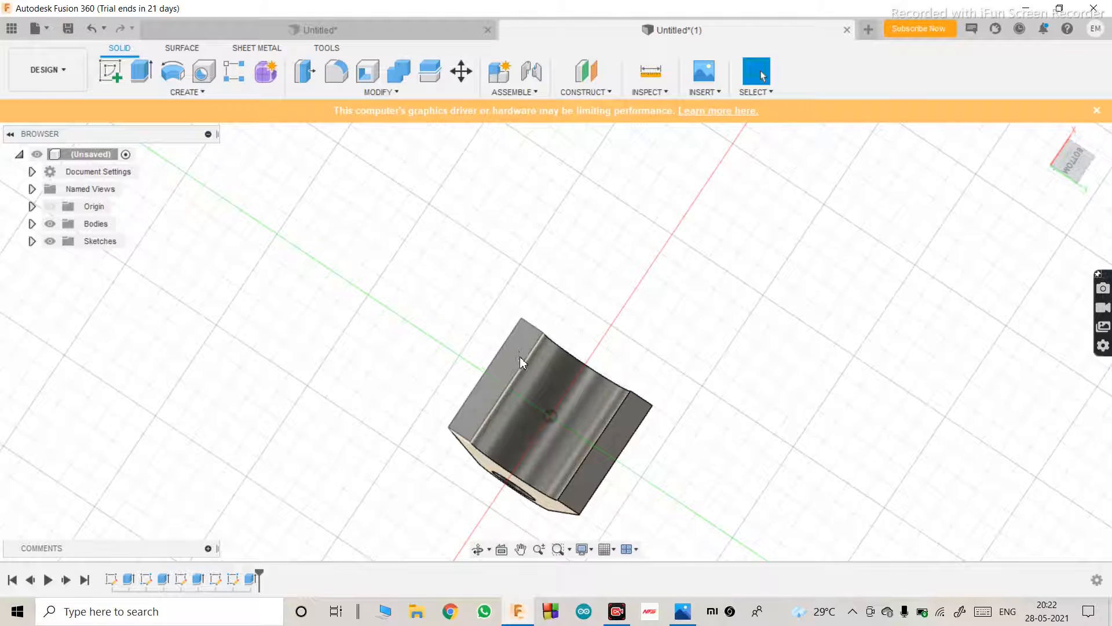
pyautogui.click(477, 549)
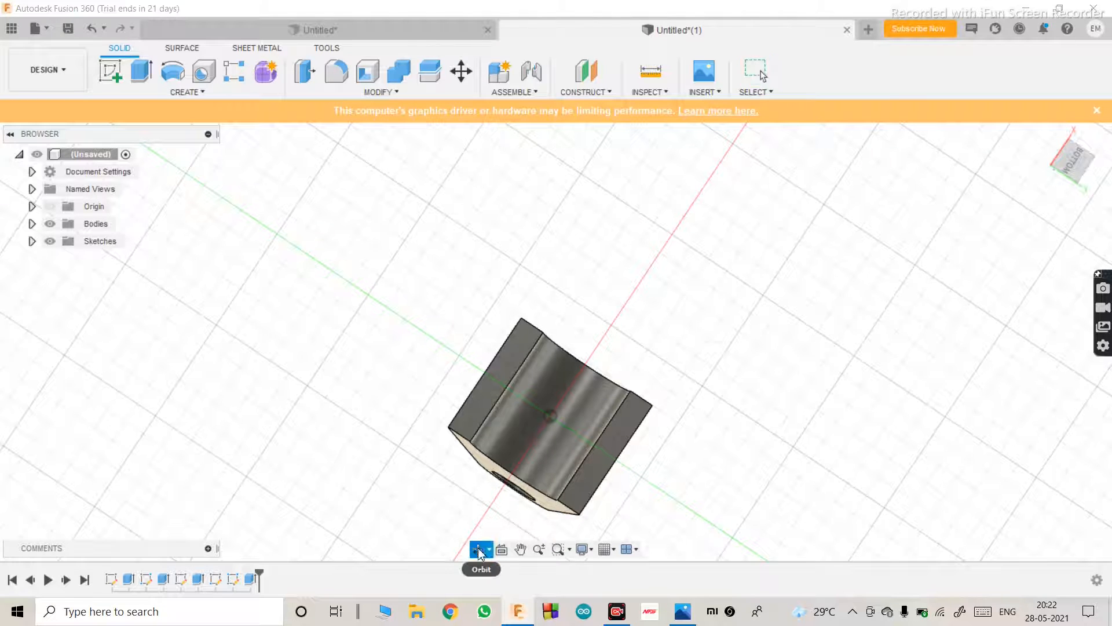
pyautogui.press('Escape')
pyautogui.click(110, 70)
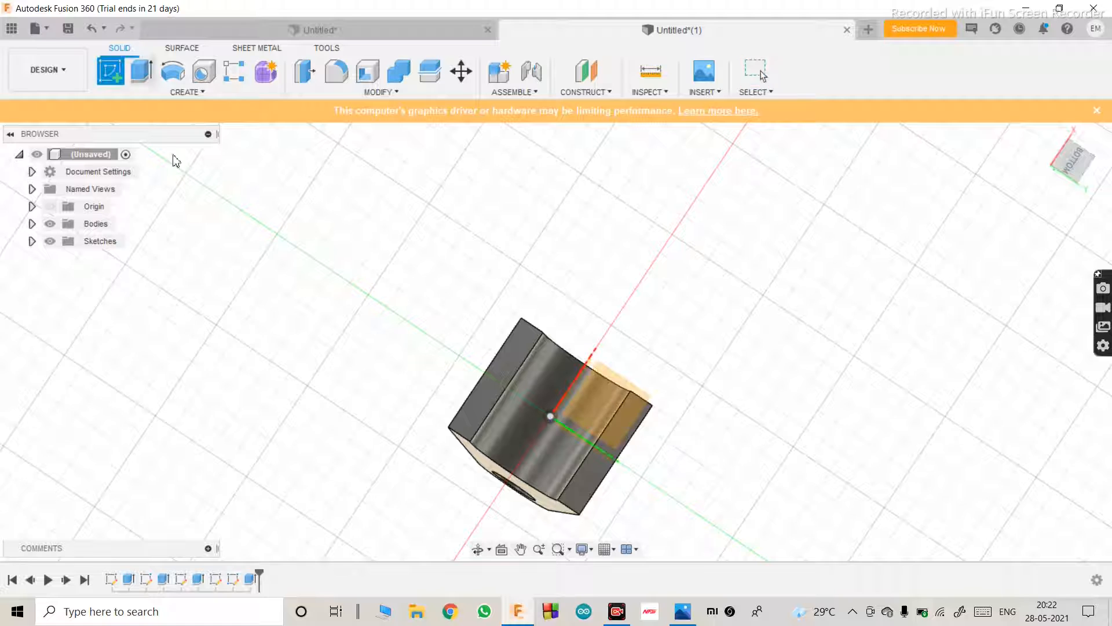
pyautogui.click(606, 406)
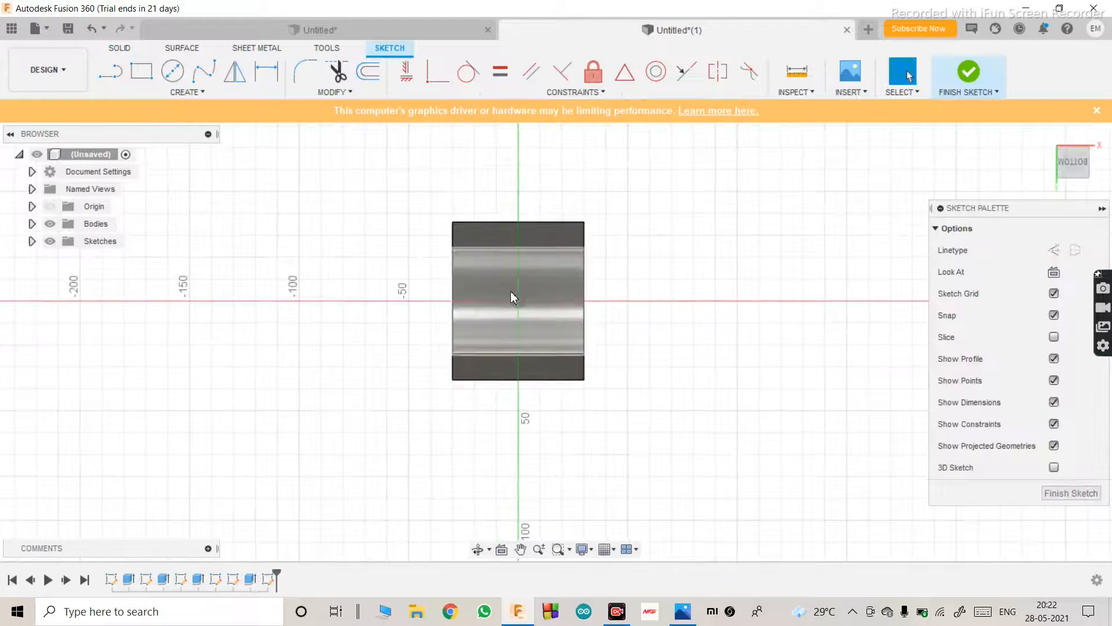
# Step: Draw a 60 mm horizontal construction line from the origin along the red axis, extending beyond the half-cylinder base
pyautogui.scroll(3, 507, 295)
pyautogui.scroll(-2, 545, 419)
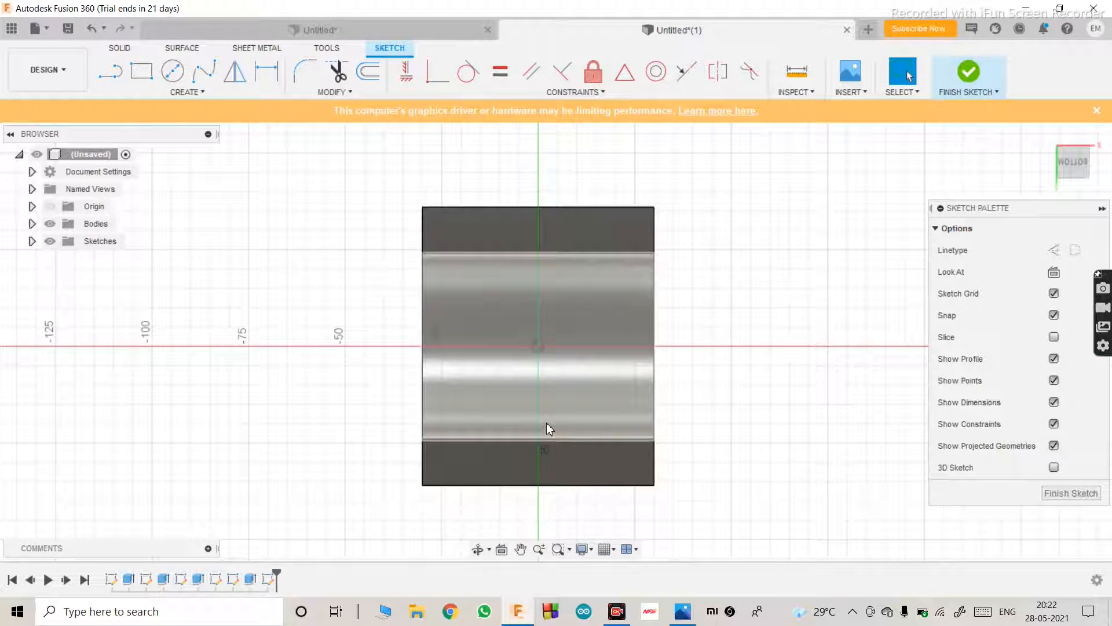
pyautogui.press('l')
pyautogui.click(1054, 252)
pyautogui.click(539, 345)
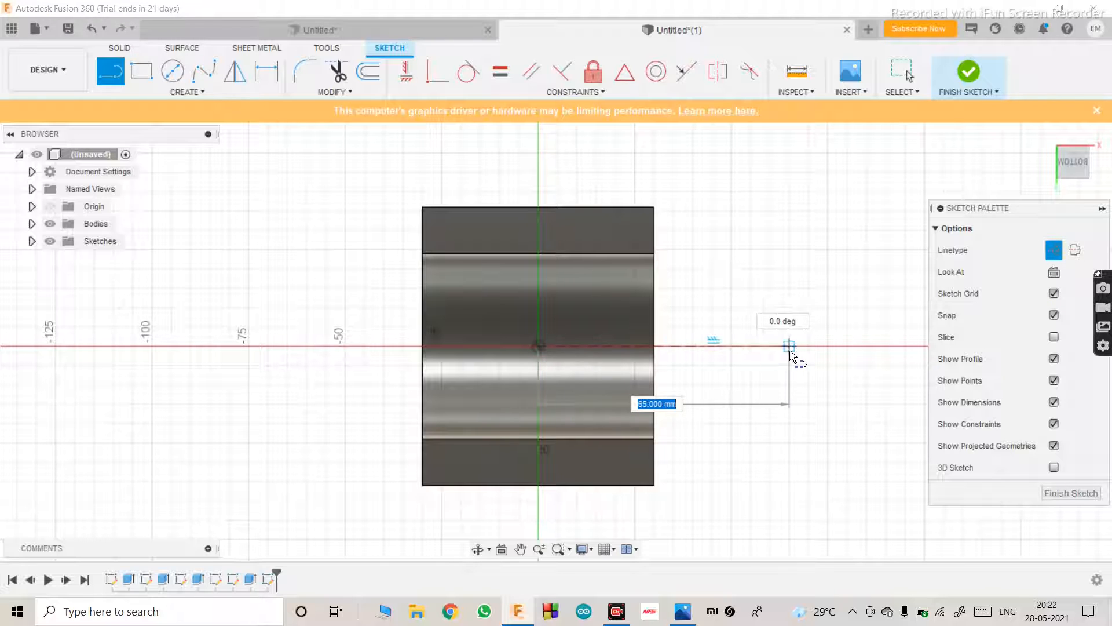
pyautogui.write('60')
pyautogui.press('Tab')
pyautogui.press('Return')
pyautogui.press('Escape')
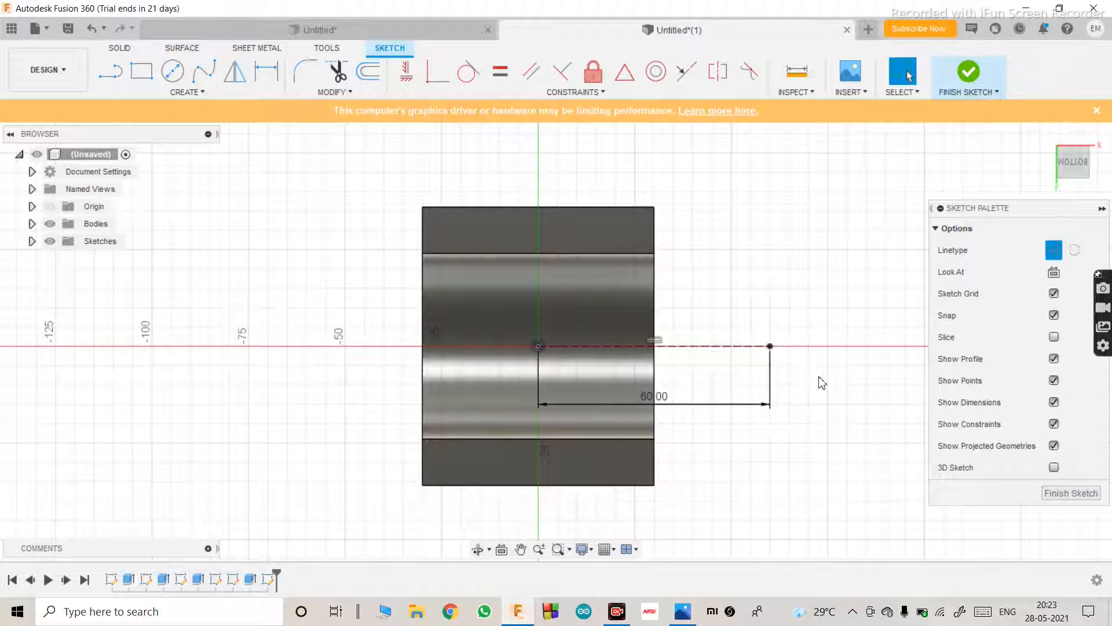
# Step: Check the reference drawing and draw a 24 mm diameter circle centred on the construction line's outer end
pyautogui.scroll(-5, 437, 437)
pyautogui.scroll(3, 701, 413)
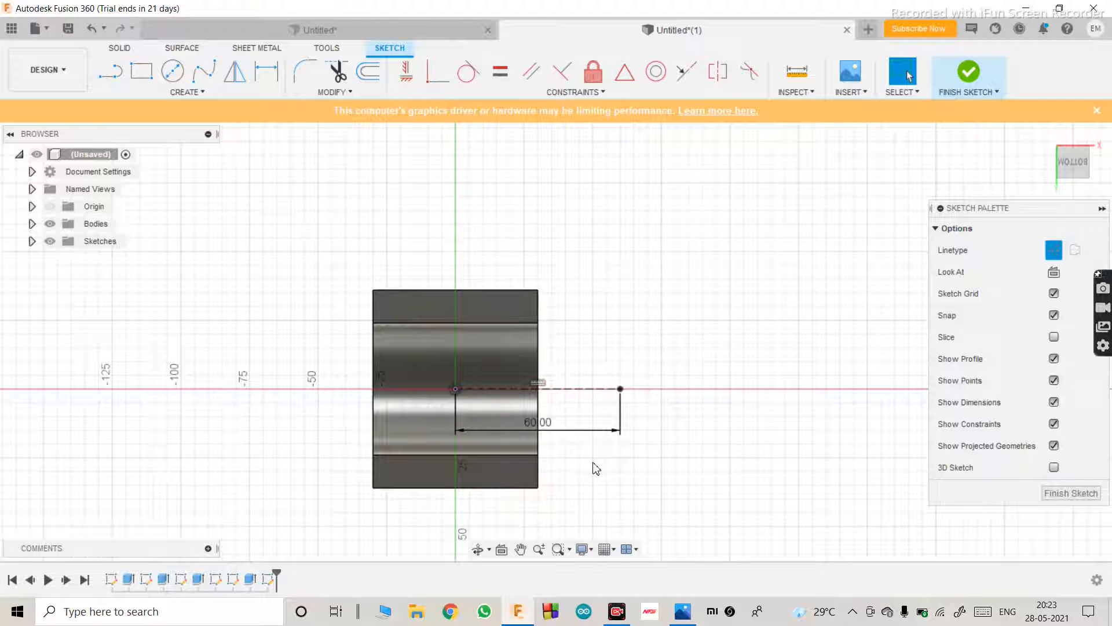
pyautogui.click(682, 612)
pyautogui.click(684, 614)
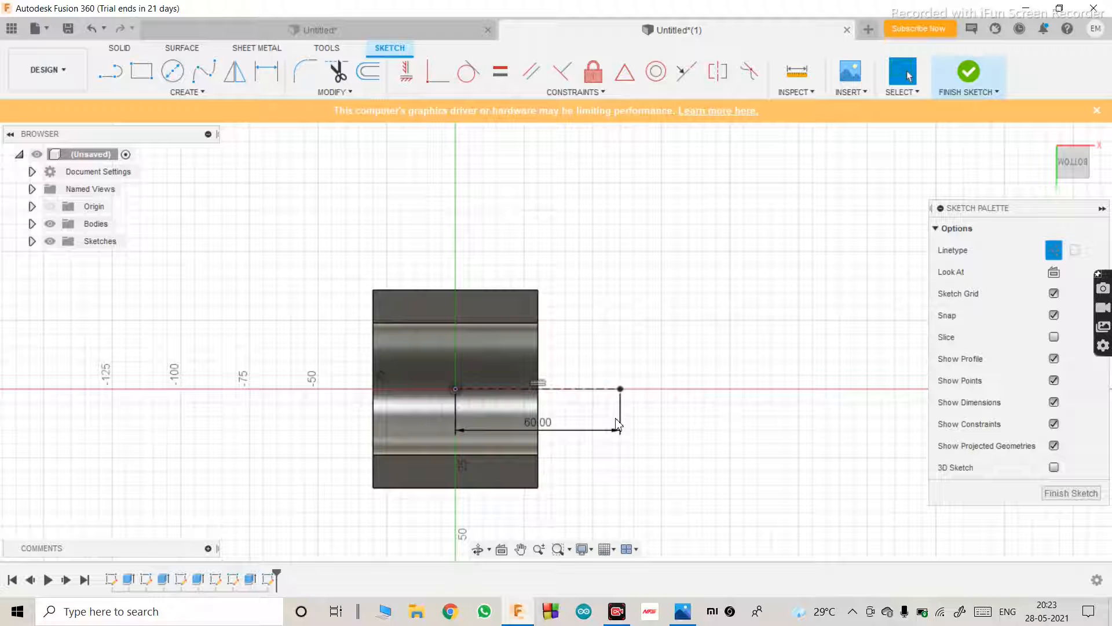
pyautogui.click(681, 611)
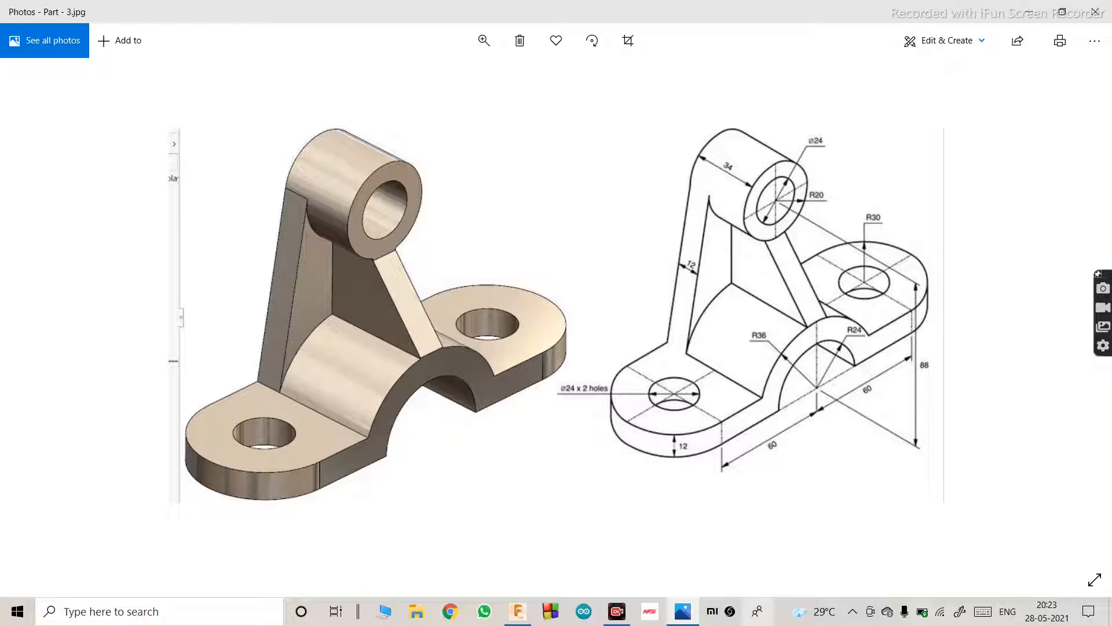
pyautogui.click(684, 613)
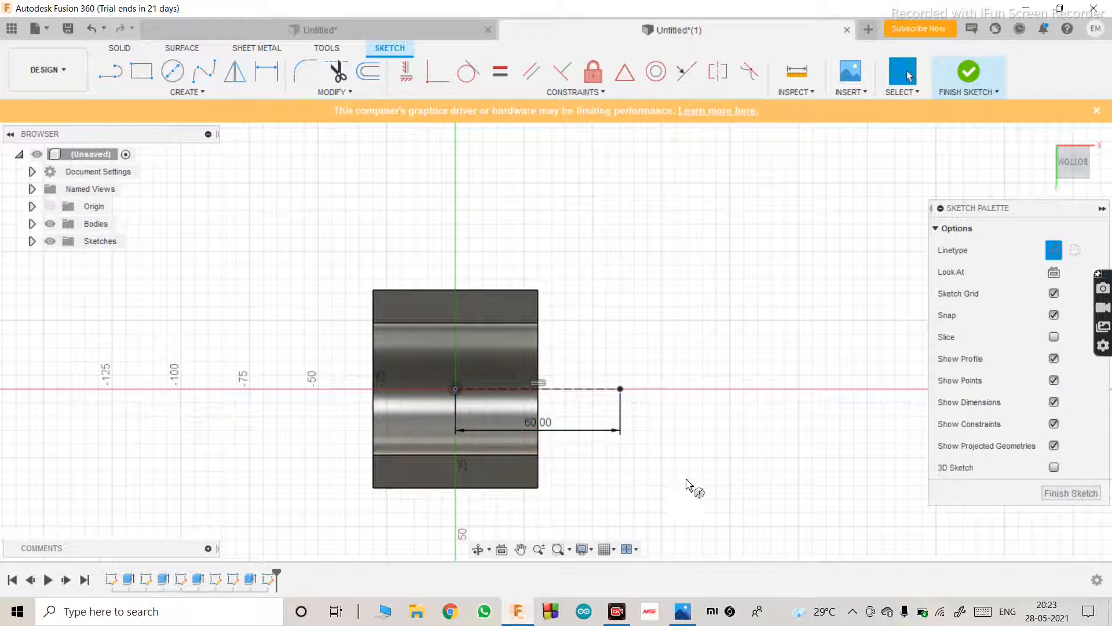
pyautogui.press('c')
pyautogui.click(621, 388)
pyautogui.write('24')
pyautogui.press('Return')
pyautogui.press('Escape')
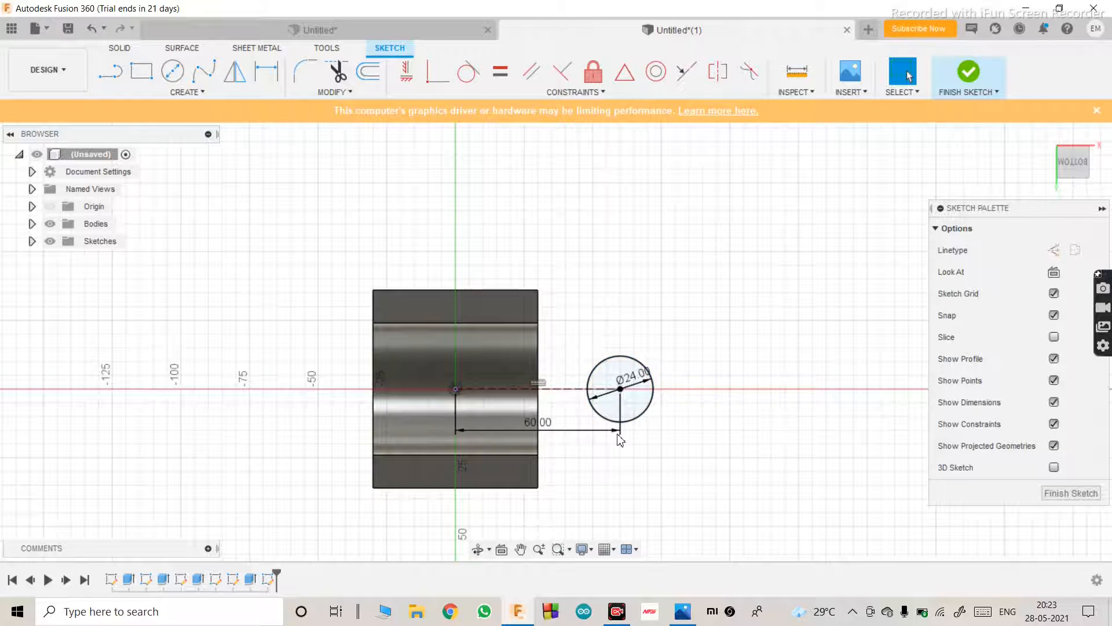
# Step: Check the flange radius in the reference drawing and draw a concentric 60 mm diameter circle around the 24 mm circle
pyautogui.scroll(-2, 620, 440)
pyautogui.scroll(2, 620, 440)
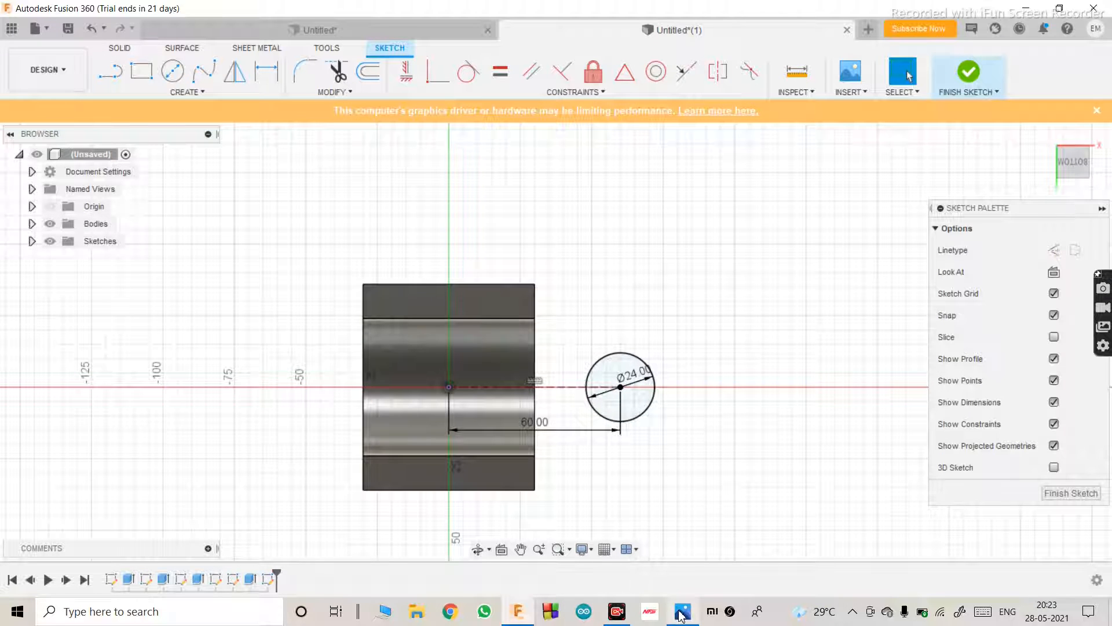
pyautogui.click(683, 613)
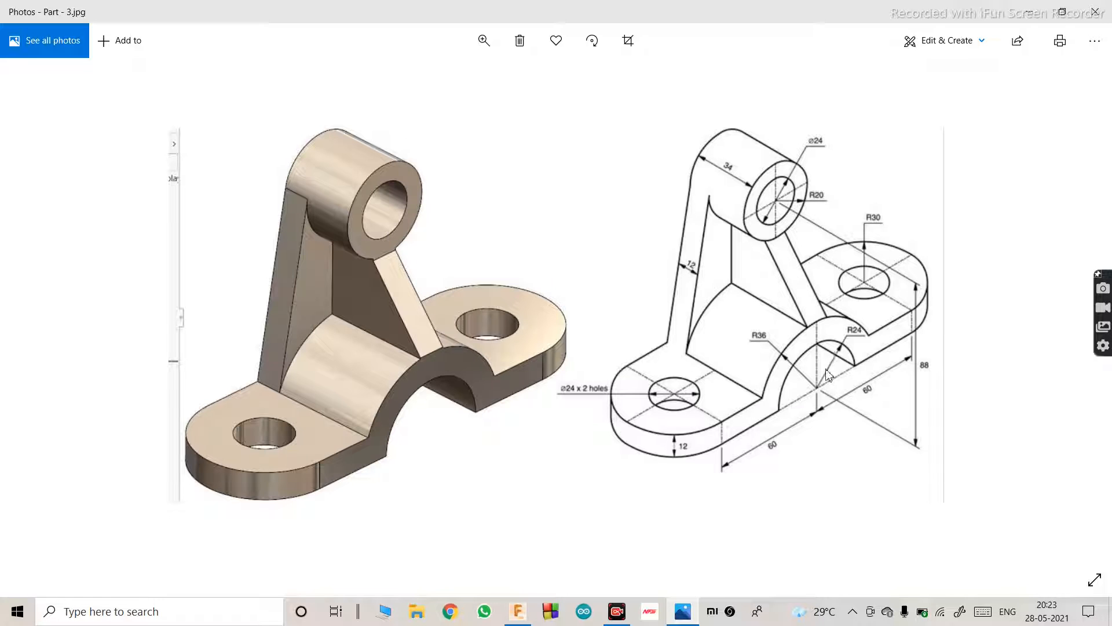
pyautogui.click(682, 611)
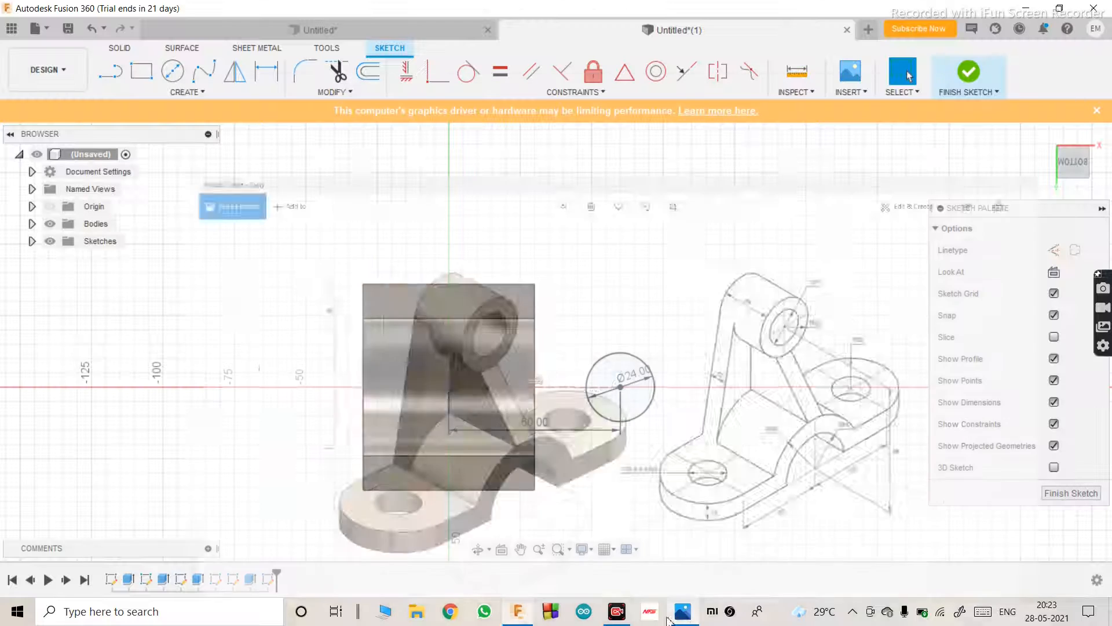
pyautogui.press('c')
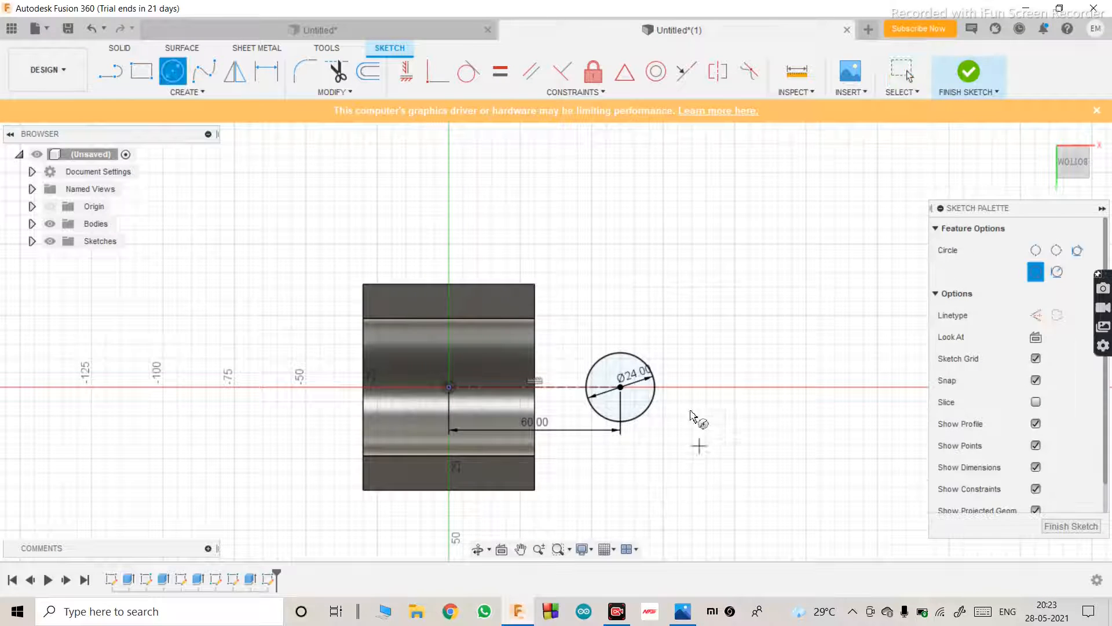
pyautogui.click(620, 387)
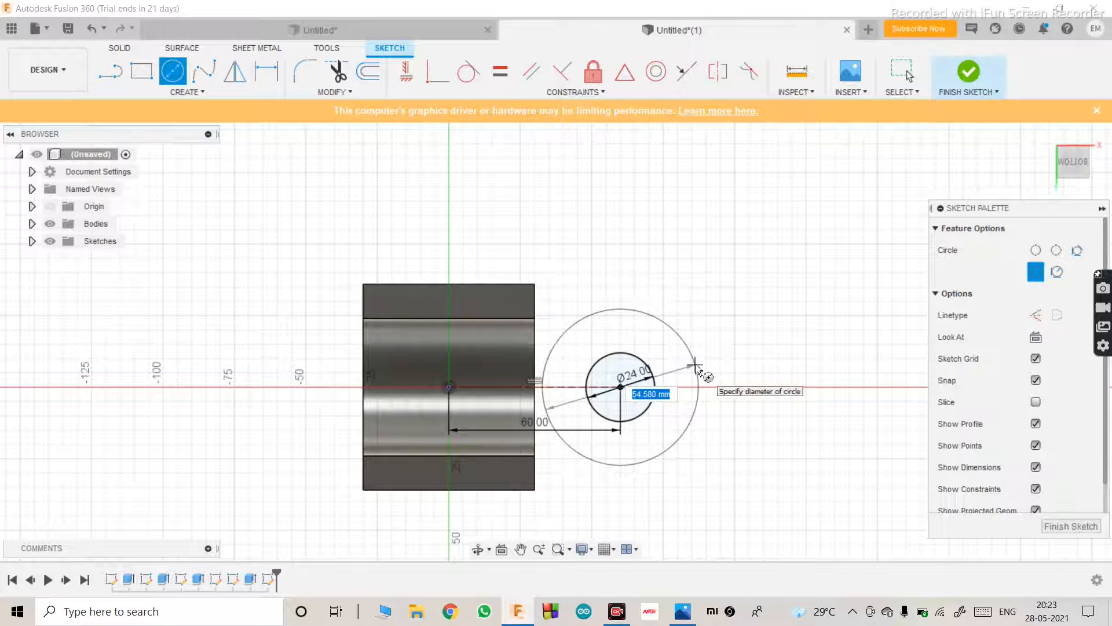
pyautogui.write('60')
pyautogui.press('Return')
pyautogui.press('Escape')
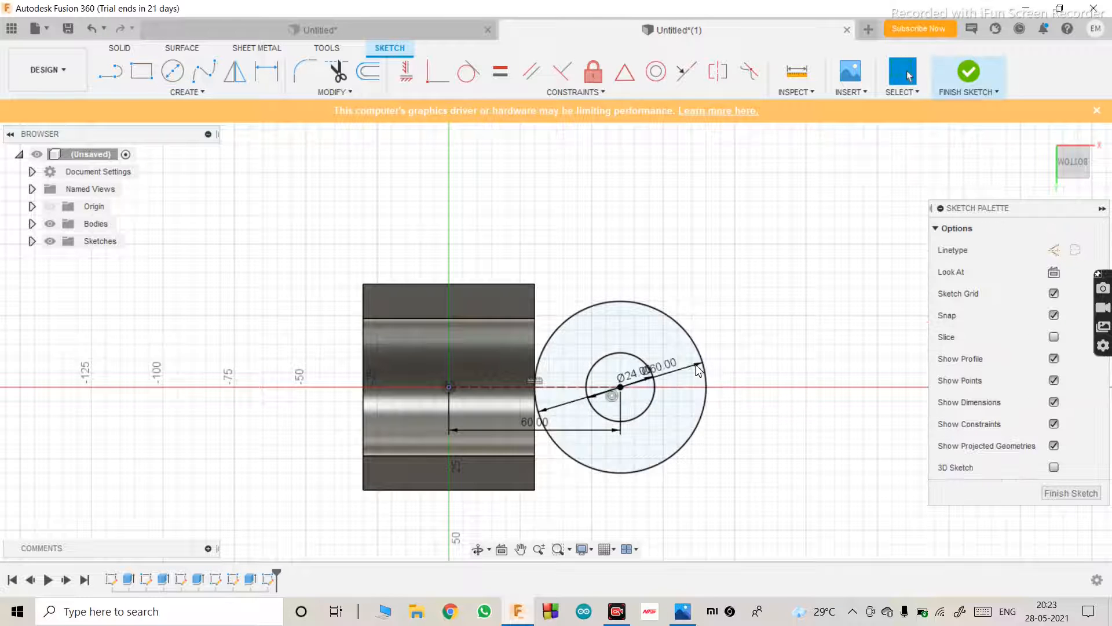
# Step: Set the outer circle's diameter to 72 mm to match the width of the base
pyautogui.click(685, 612)
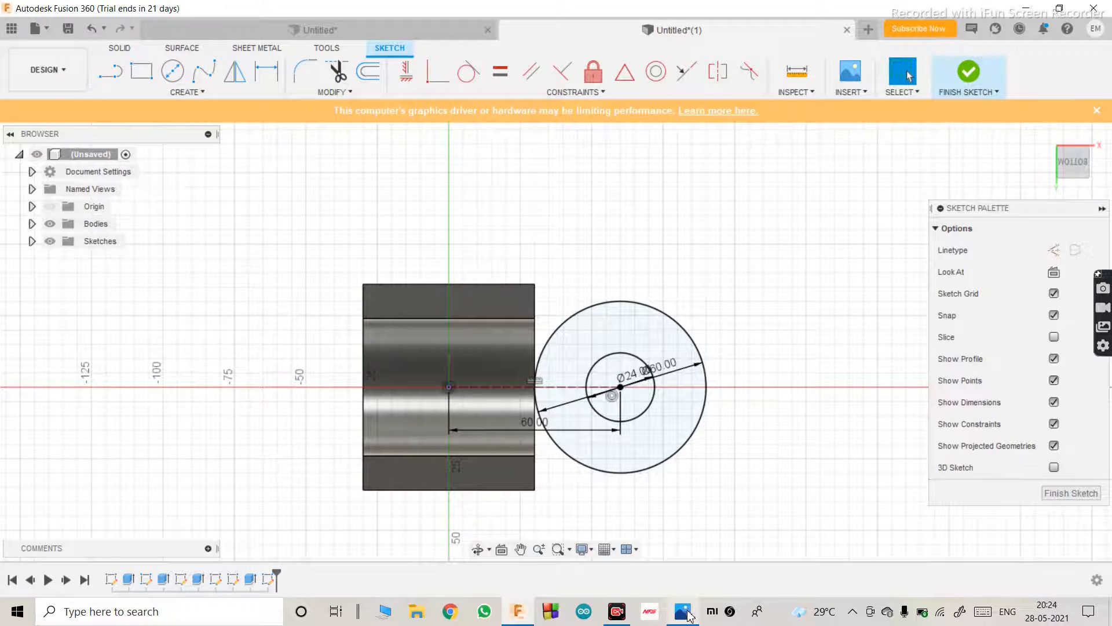
pyautogui.click(688, 614)
pyautogui.click(684, 621)
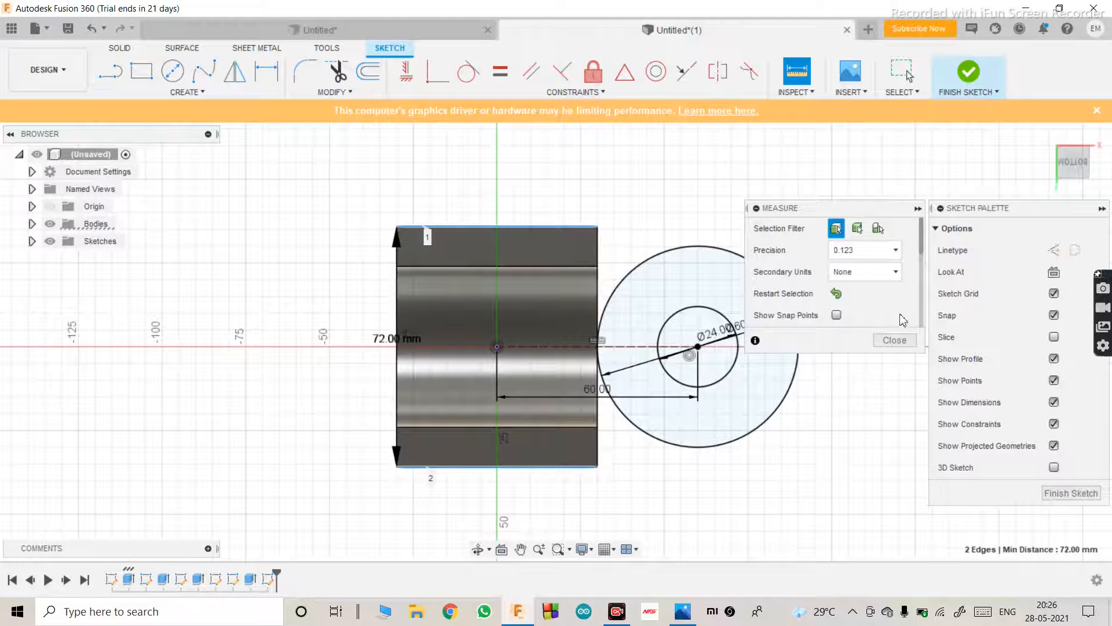
pyautogui.moveTo(834, 205); pyautogui.dragTo(869, 175)
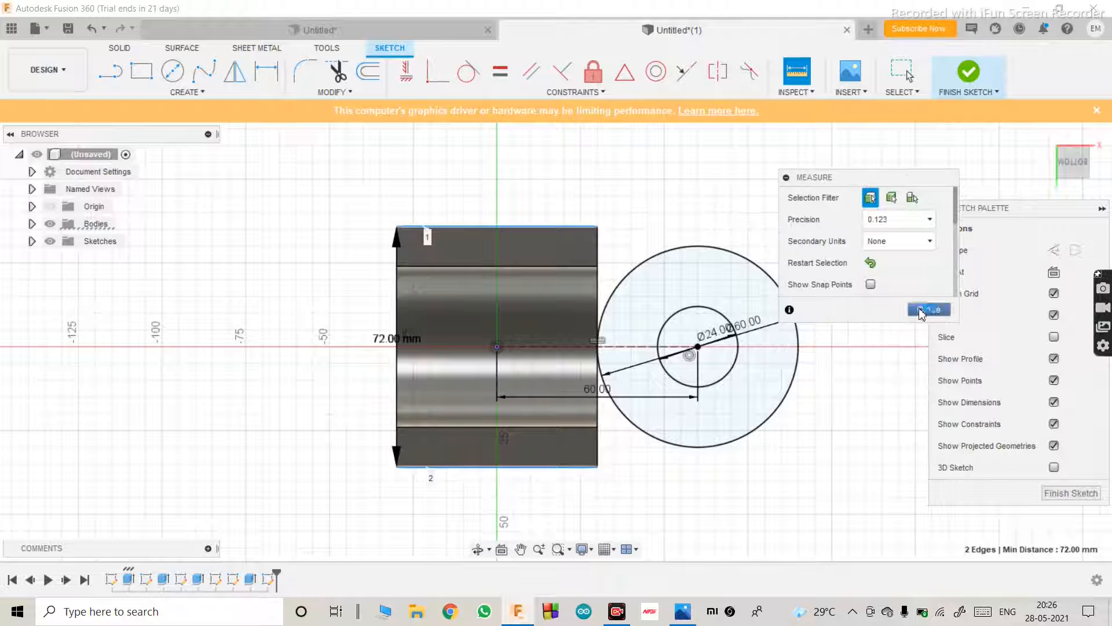
pyautogui.click(928, 310)
pyautogui.doubleClick(749, 330)
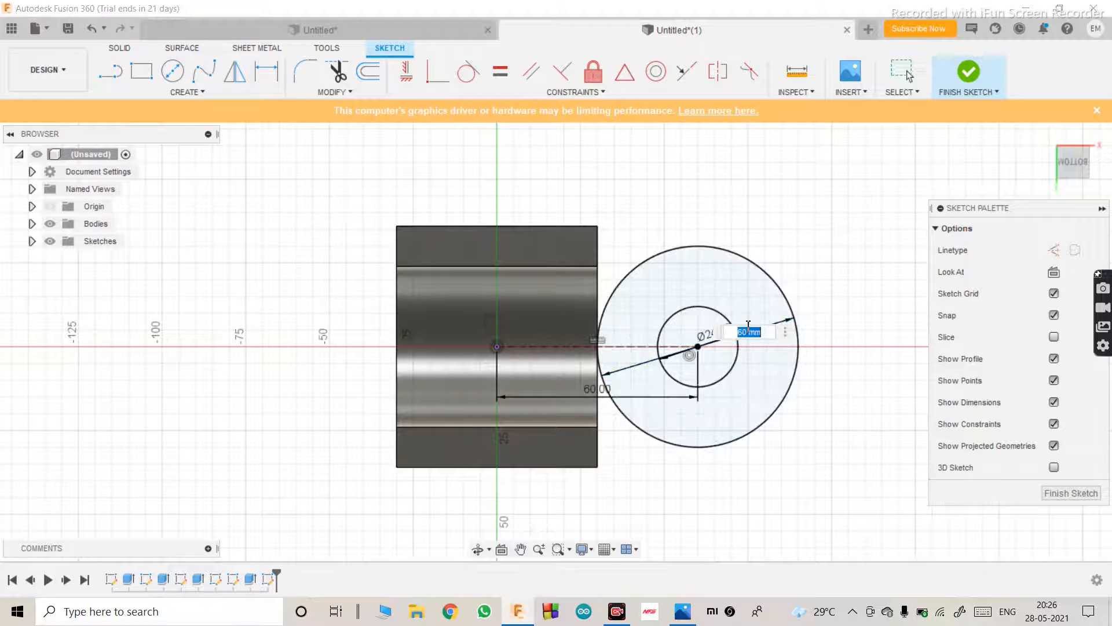
pyautogui.write('72')
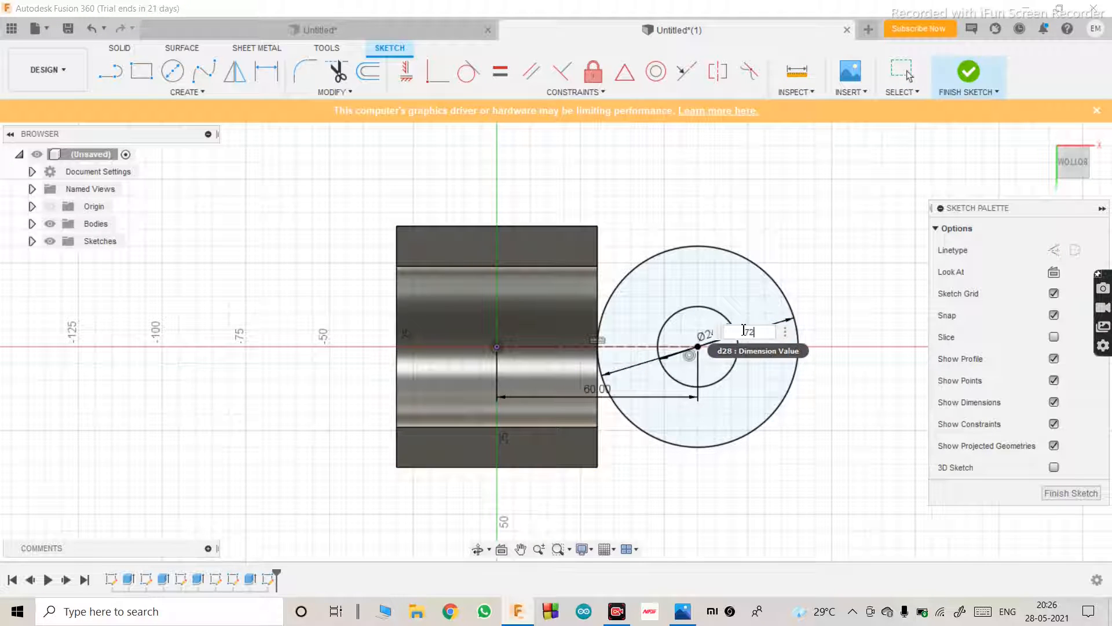
pyautogui.press('Return')
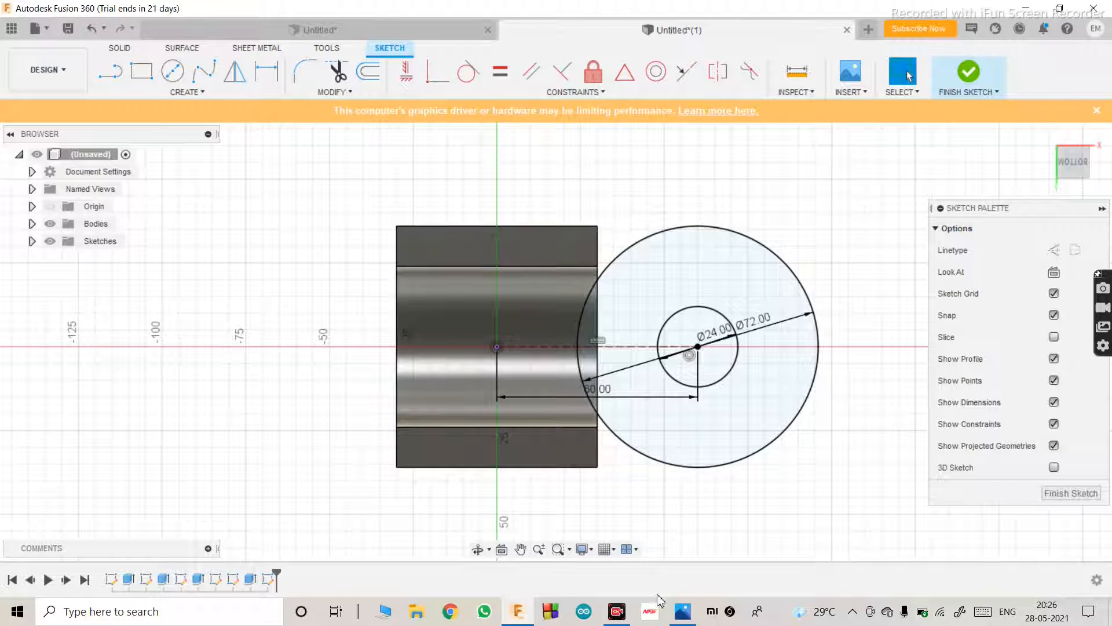
# Step: Check the reference drawing and draw a 50 mm construction line straight down from the circles' centre, perpendicular to the horizontal construction line
pyautogui.click(684, 613)
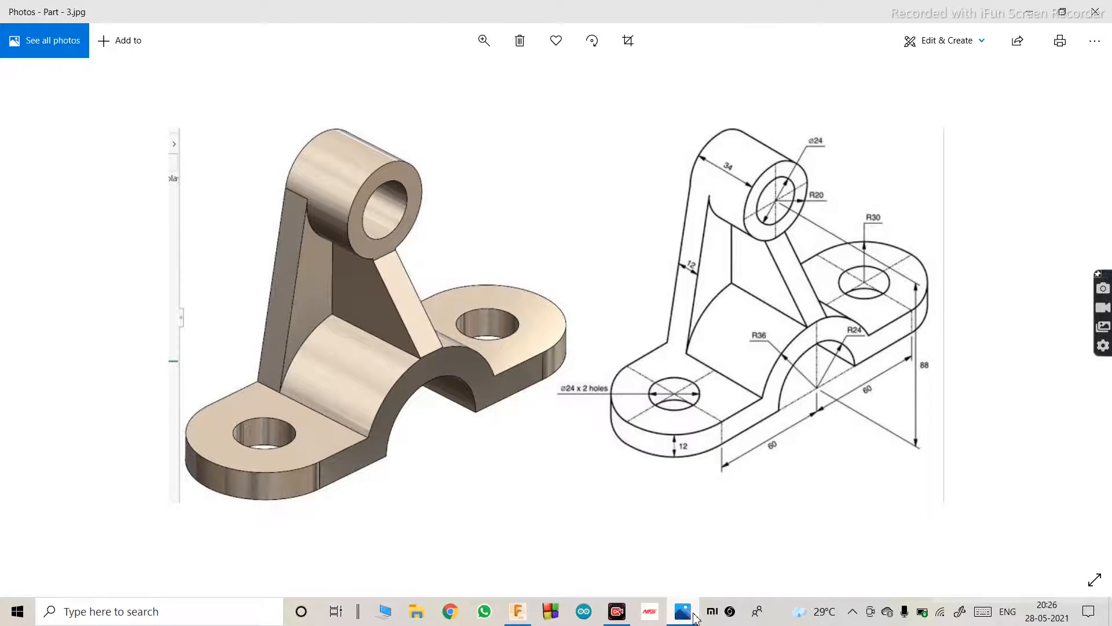
pyautogui.click(693, 615)
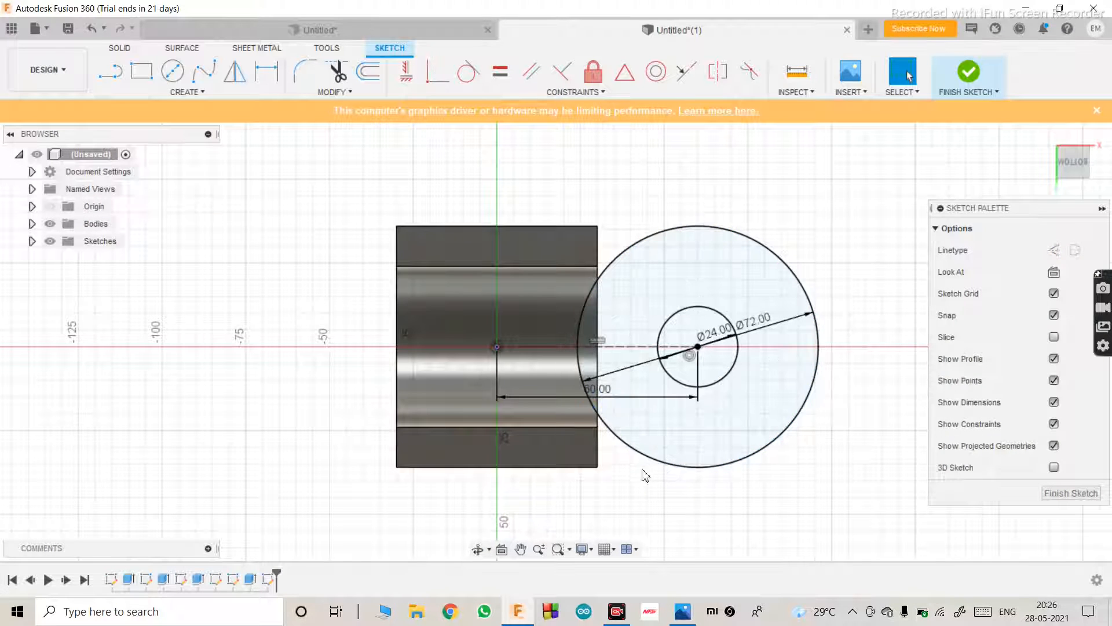
pyautogui.scroll(4, 633, 475)
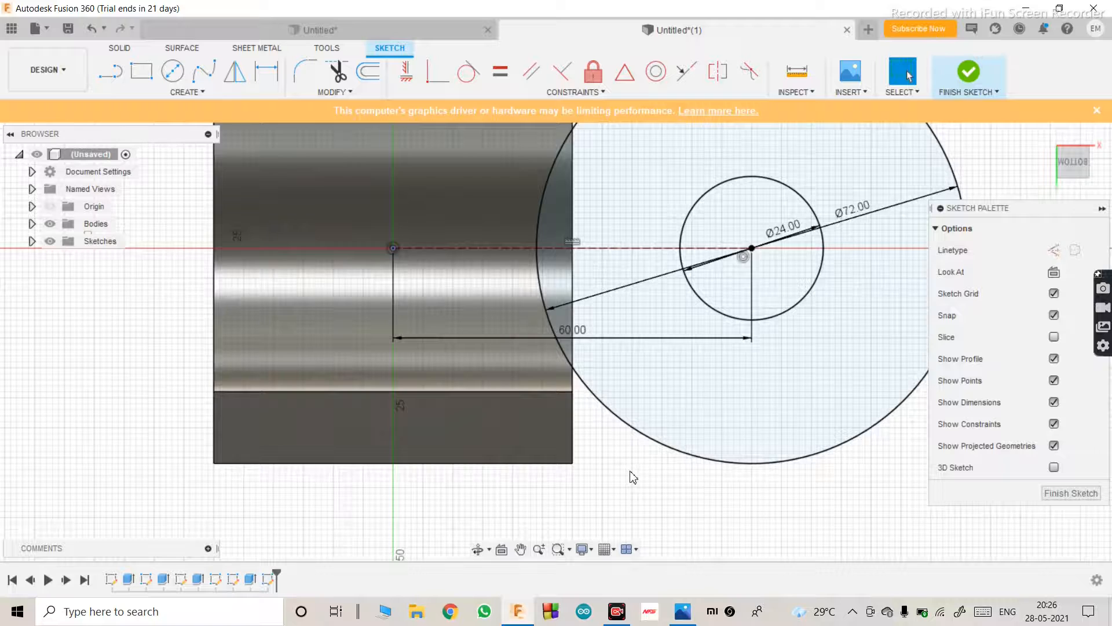
pyautogui.scroll(-2, 632, 477)
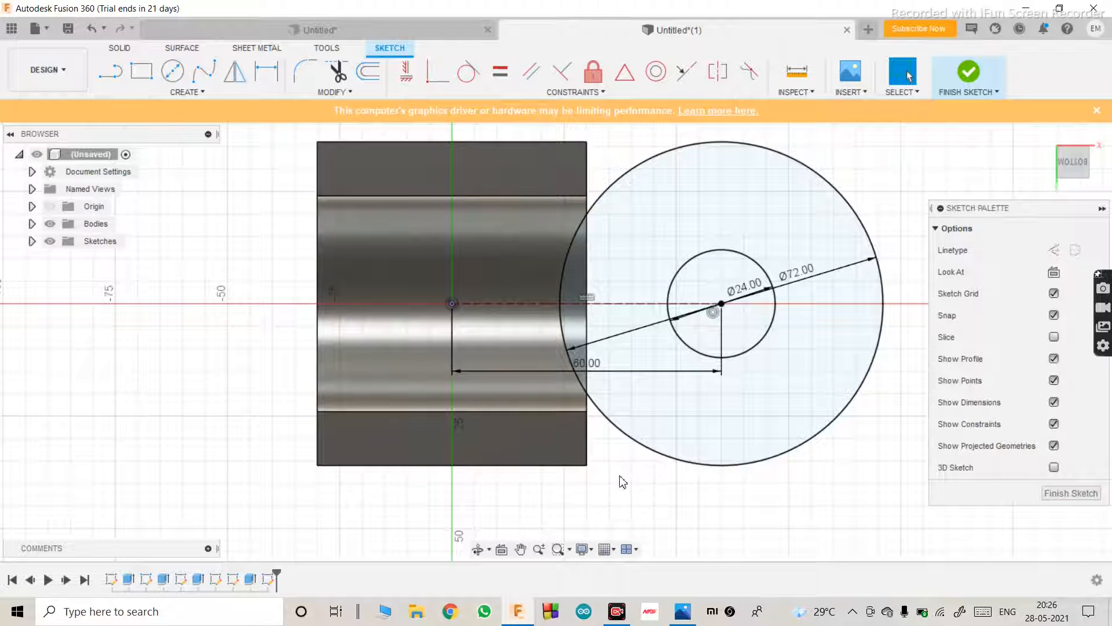
pyautogui.press('l')
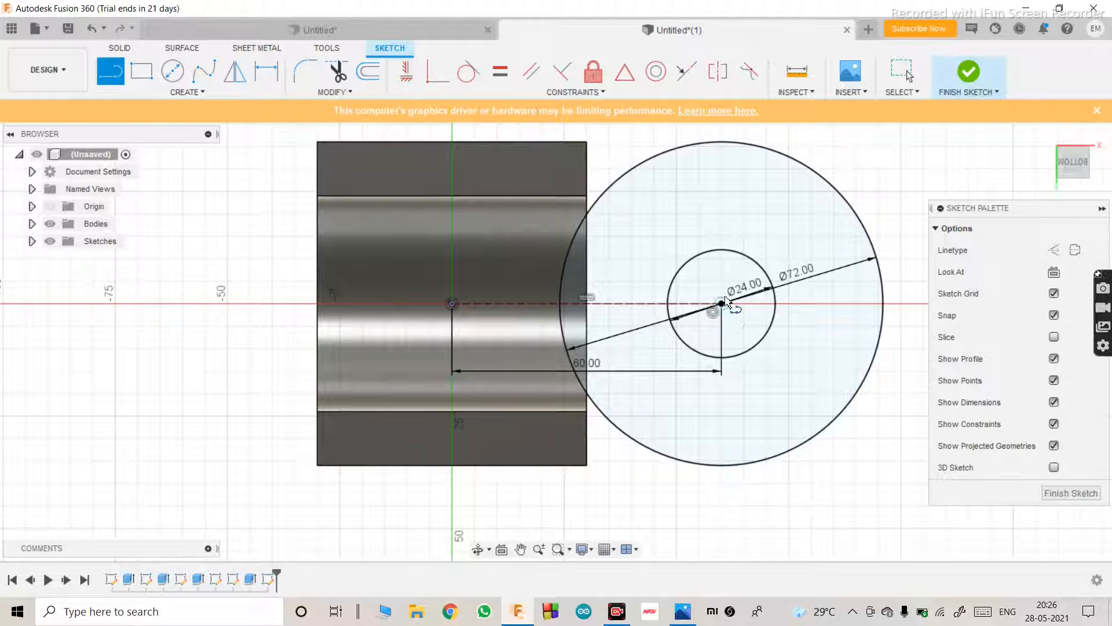
pyautogui.click(1054, 249)
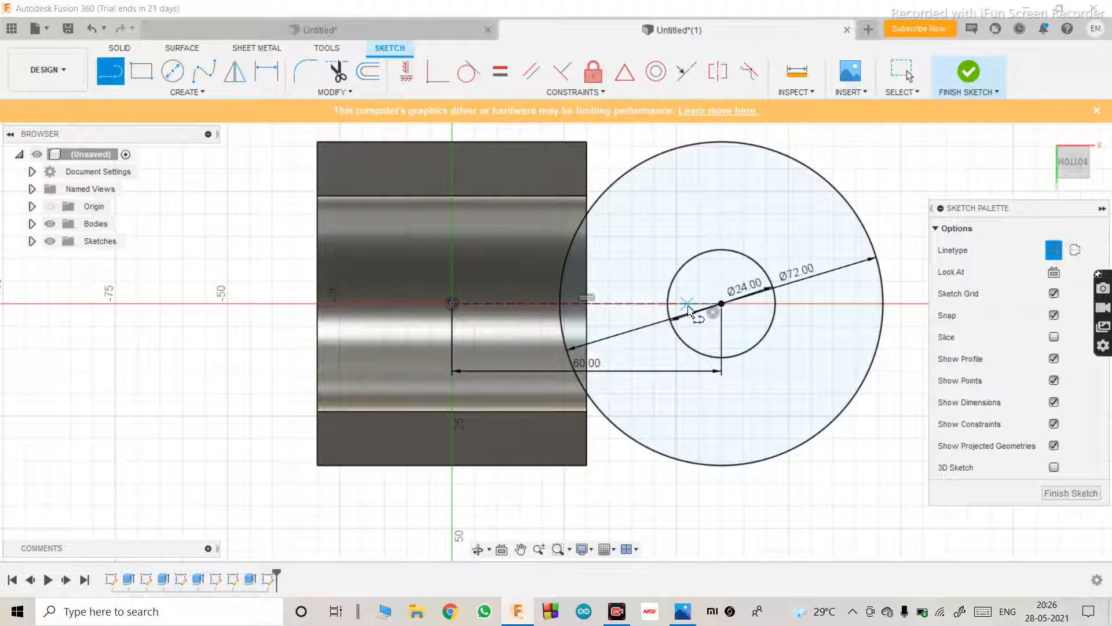
pyautogui.click(722, 303)
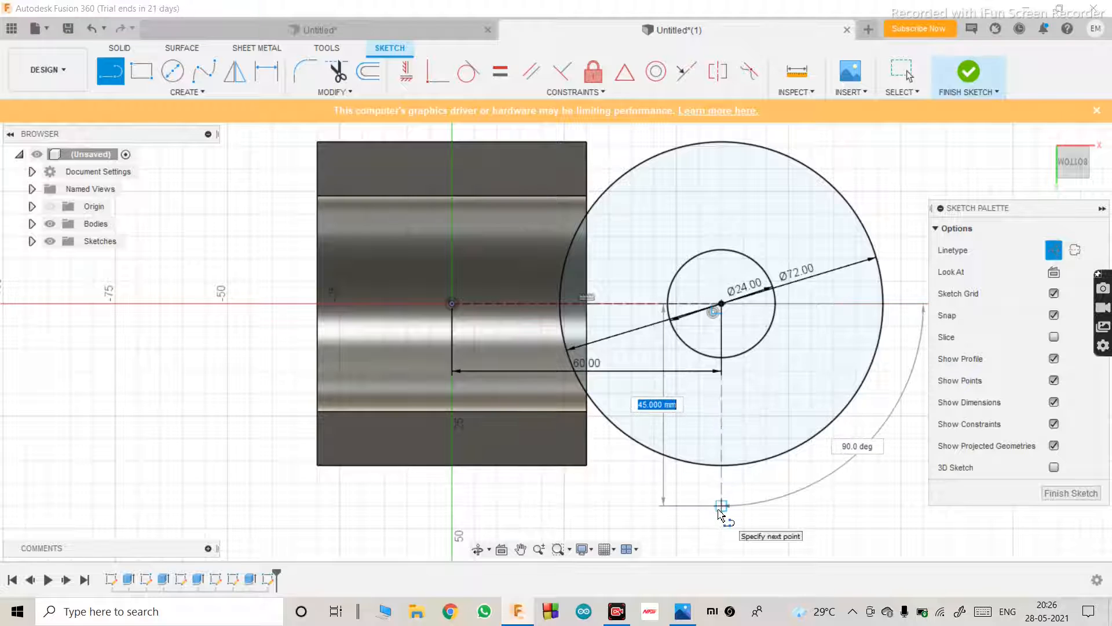
pyautogui.write('520')
pyautogui.press('Tab')
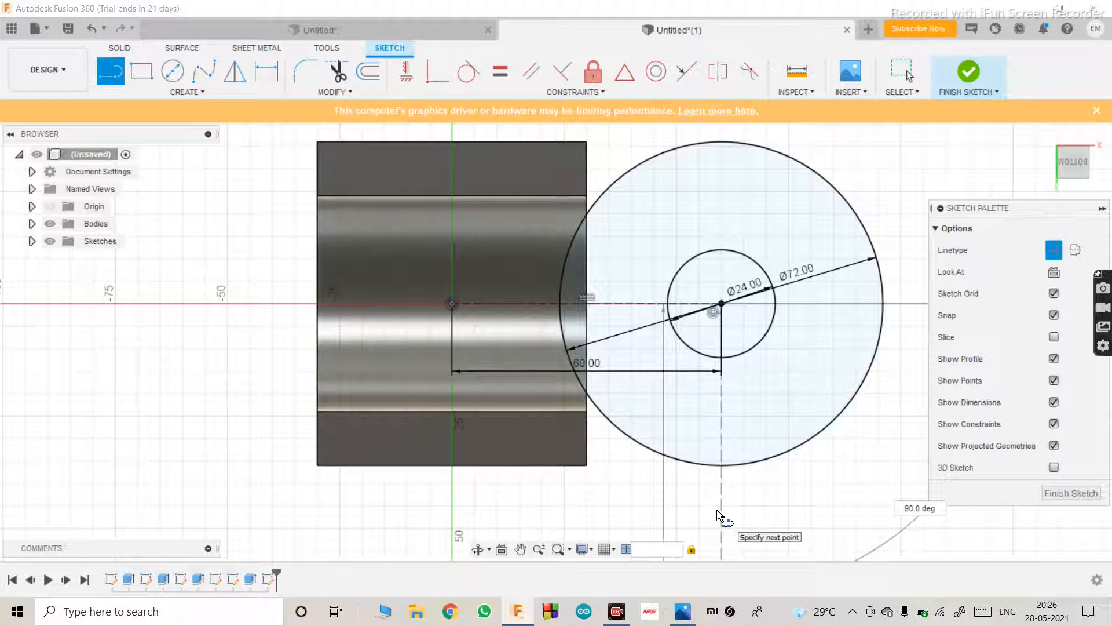
pyautogui.press('Tab')
pyautogui.press('BackSpace')
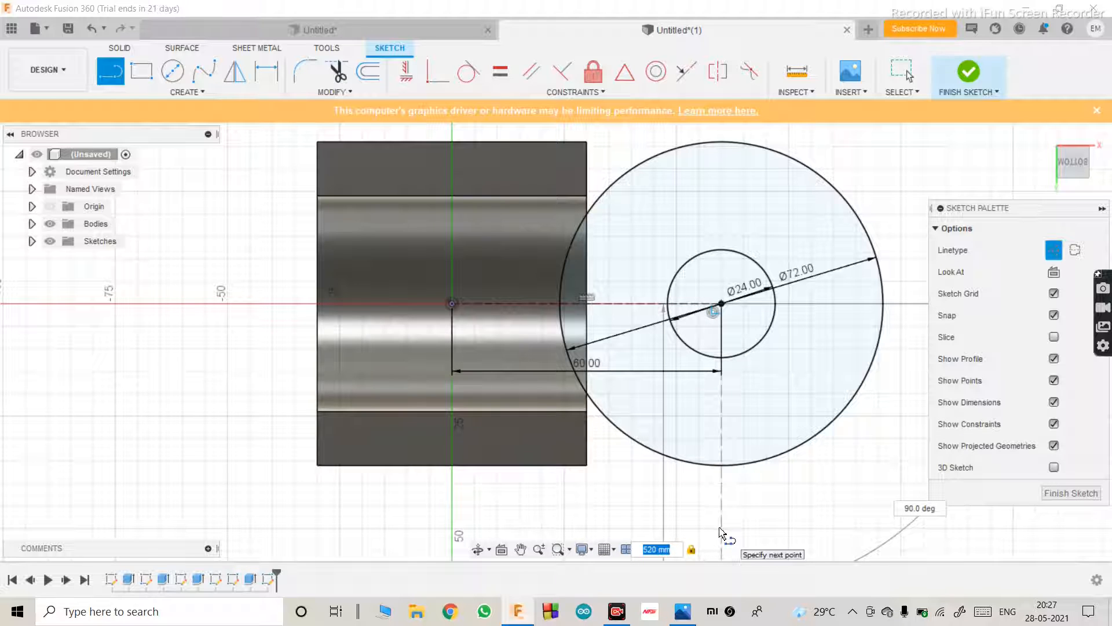
pyautogui.press('BackSpace')
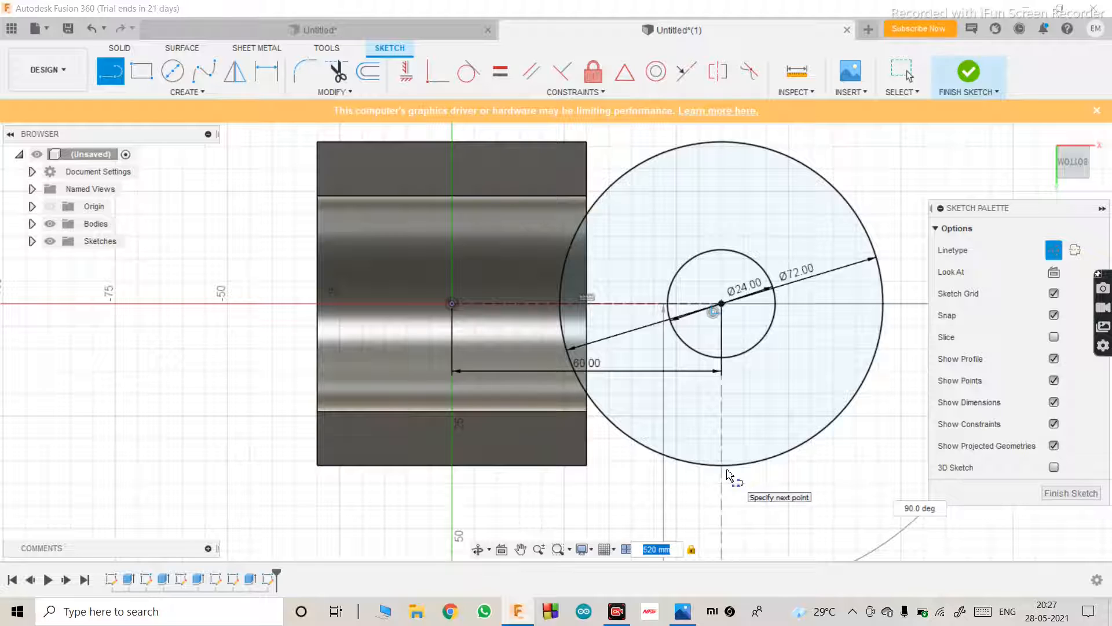
pyautogui.write('50')
pyautogui.press('Return')
pyautogui.press('Escape')
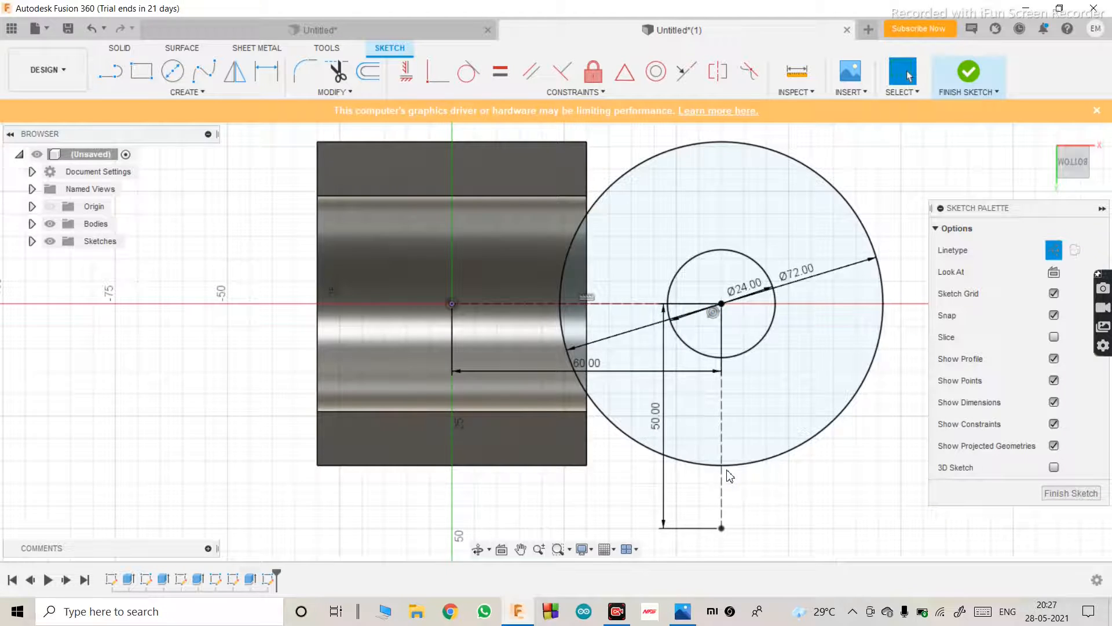
# Step: Draw a second vertical construction line straight up from the circles' centre and set its length to 50 mm
pyautogui.scroll(-3, 693, 481)
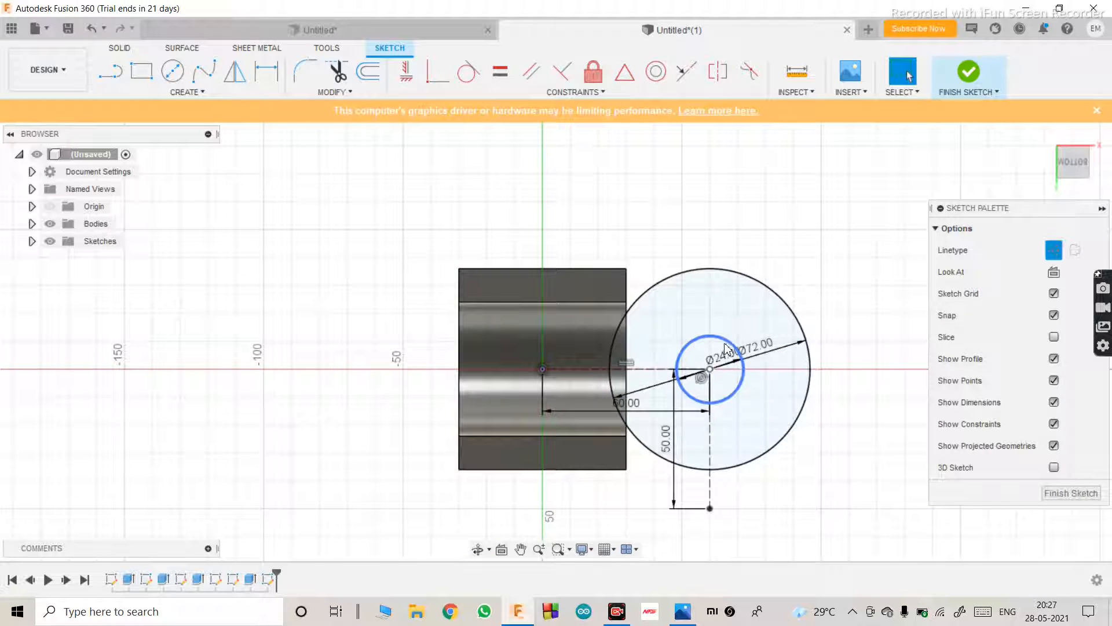
pyautogui.press('l')
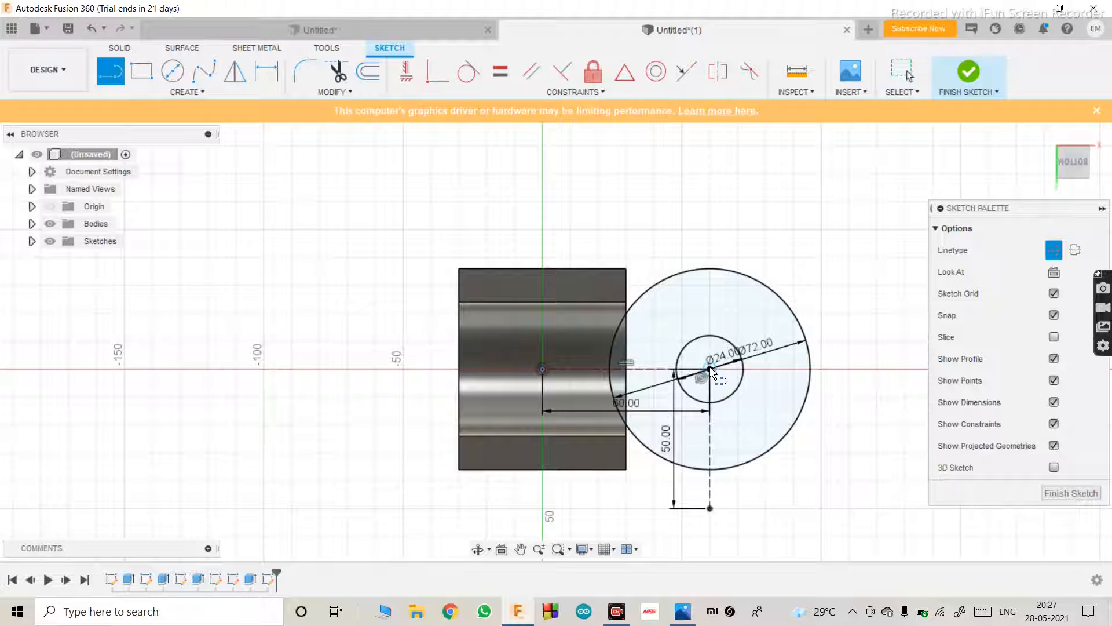
pyautogui.click(711, 368)
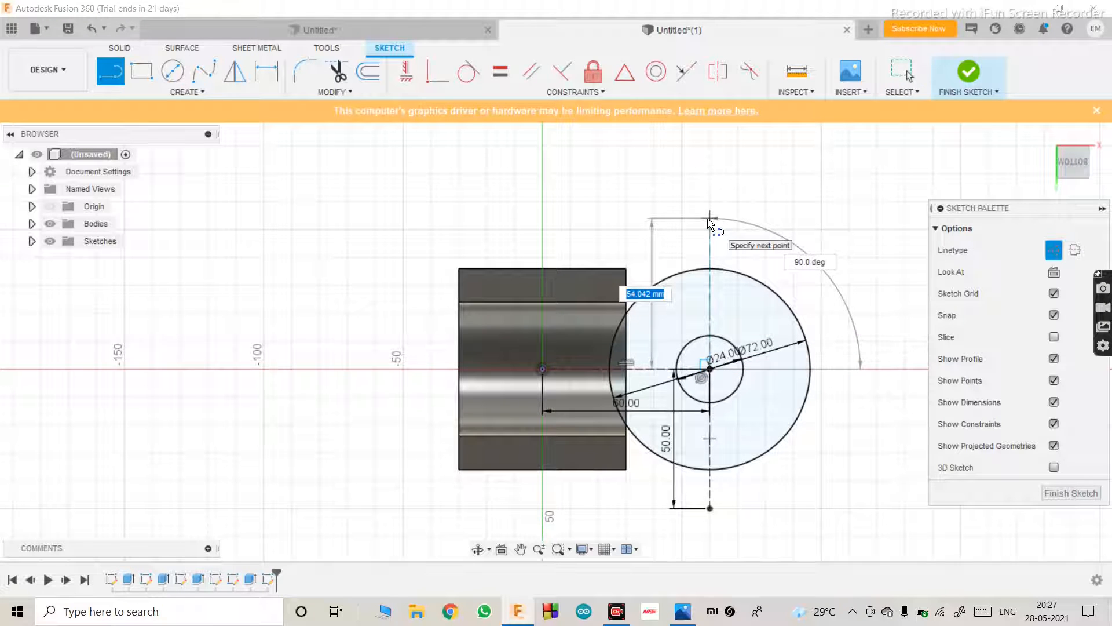
pyautogui.press('Escape')
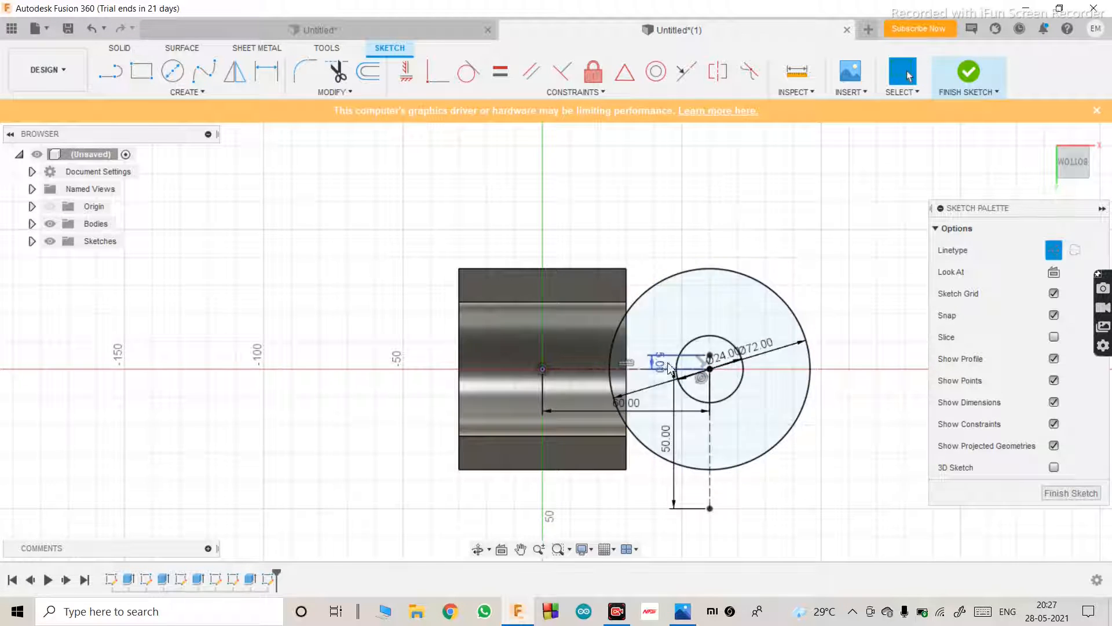
pyautogui.doubleClick(663, 363)
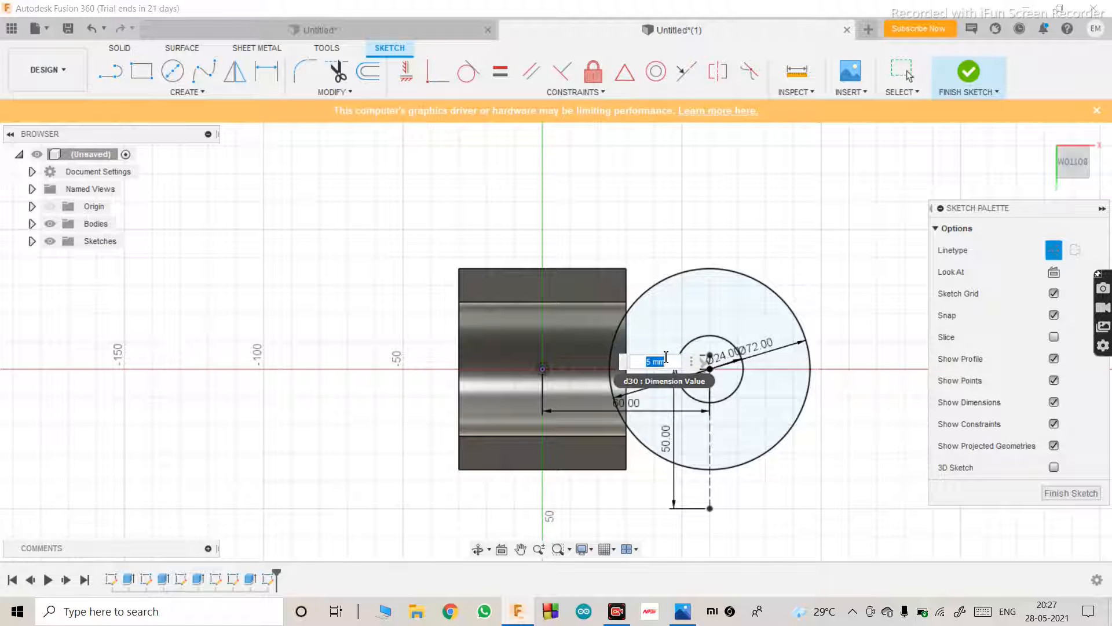
pyautogui.write('50')
pyautogui.press('Return')
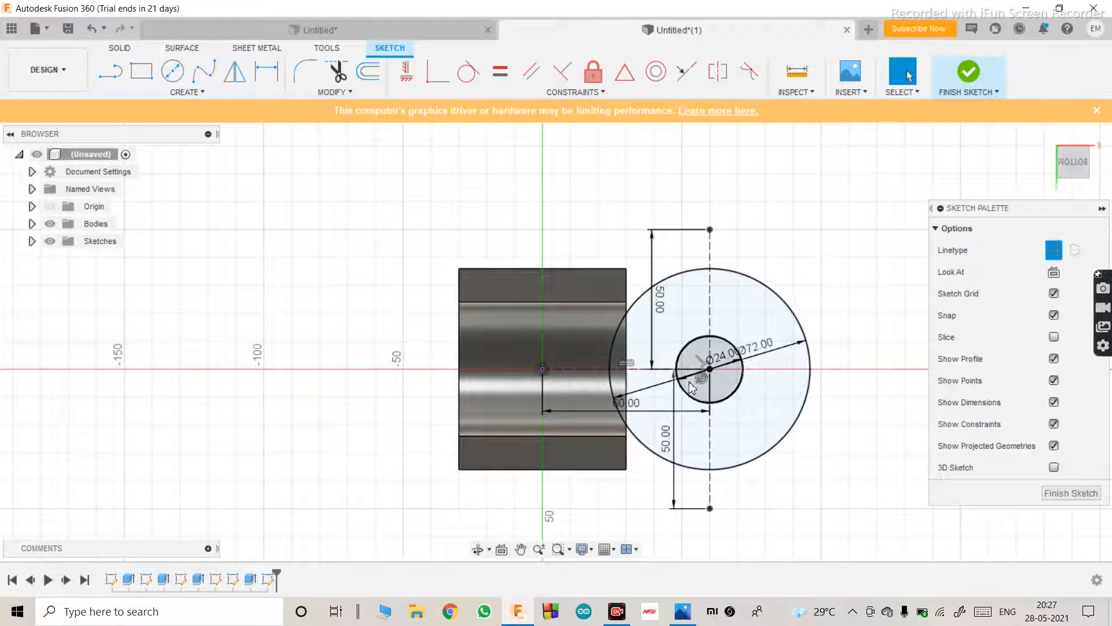
# Step: Examine the base's upper corner nearest the outer circle for a snap point to start a solid line
pyautogui.scroll(3, 691, 387)
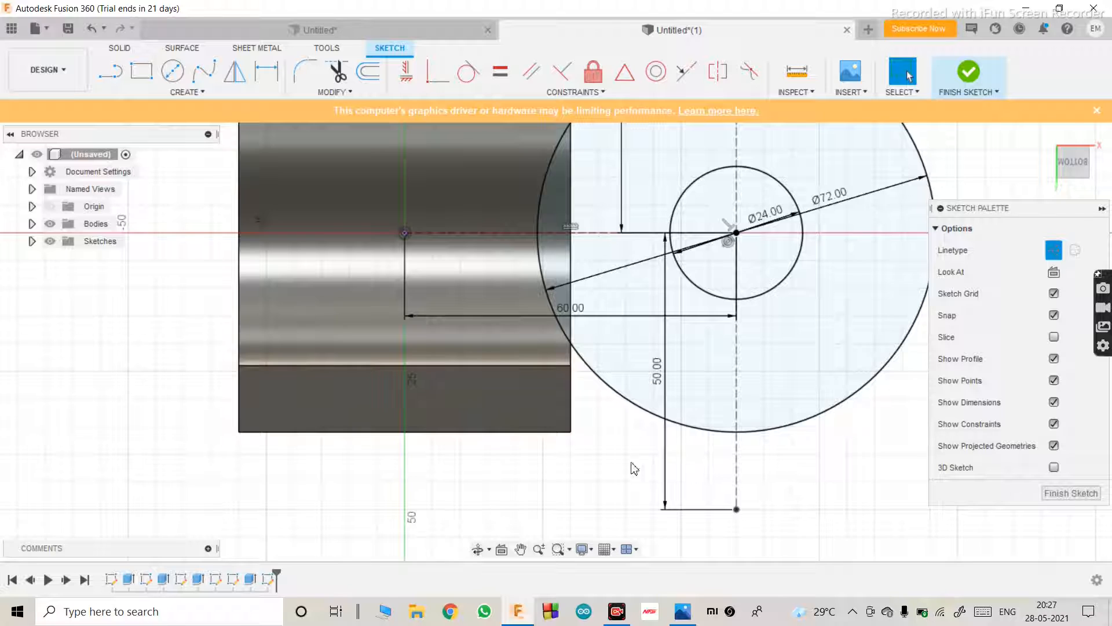
pyautogui.scroll(-3, 634, 468)
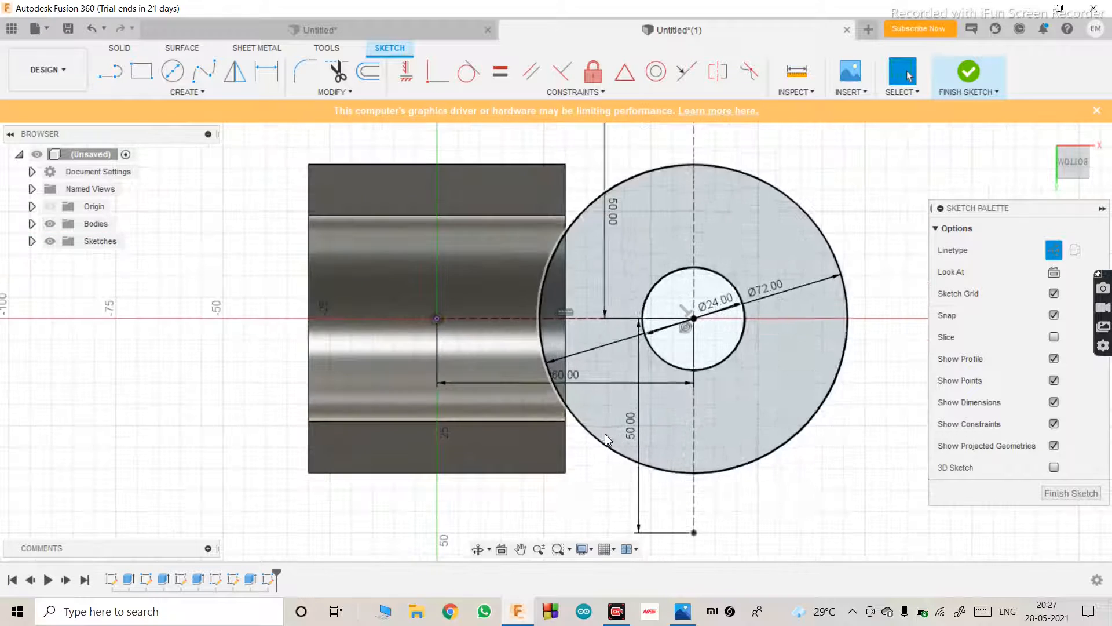
pyautogui.scroll(-3, 602, 441)
pyautogui.scroll(3, 623, 330)
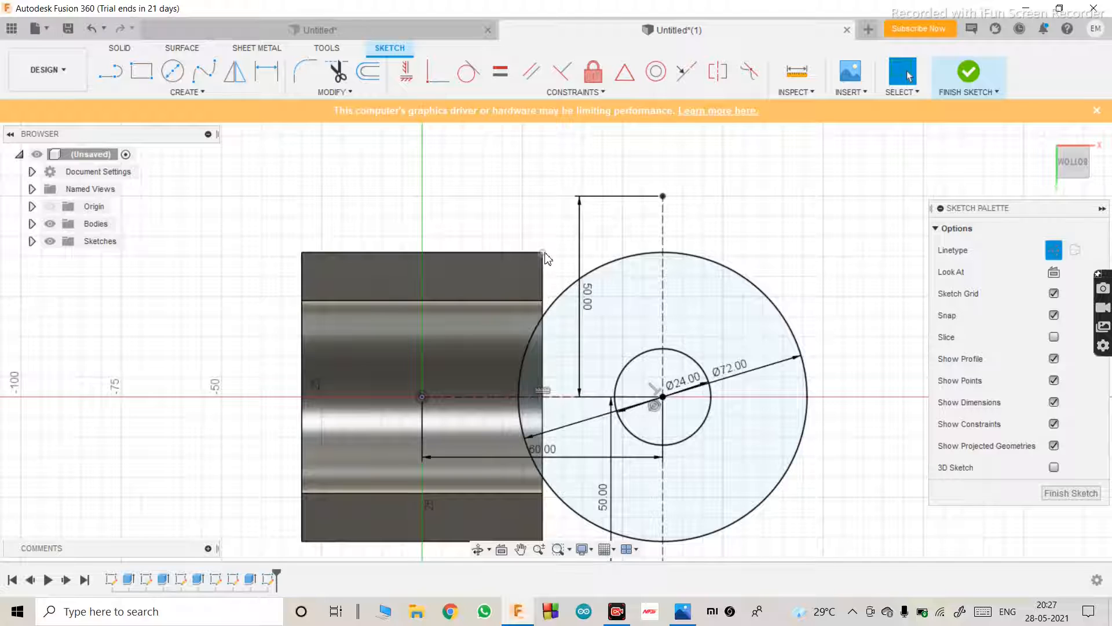
pyautogui.press('l')
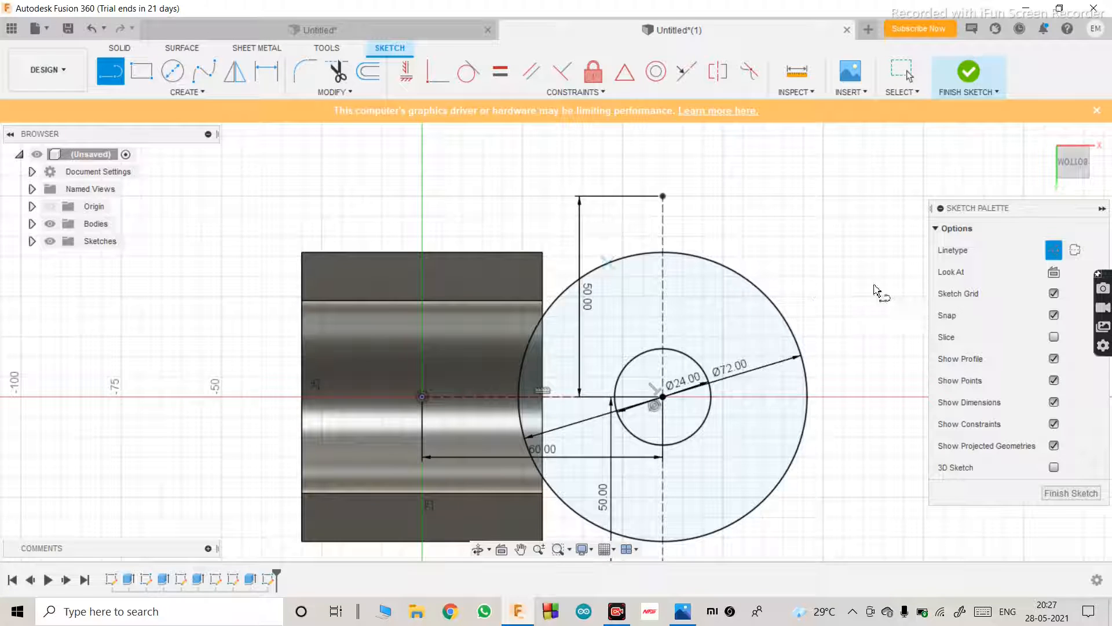
pyautogui.click(1054, 251)
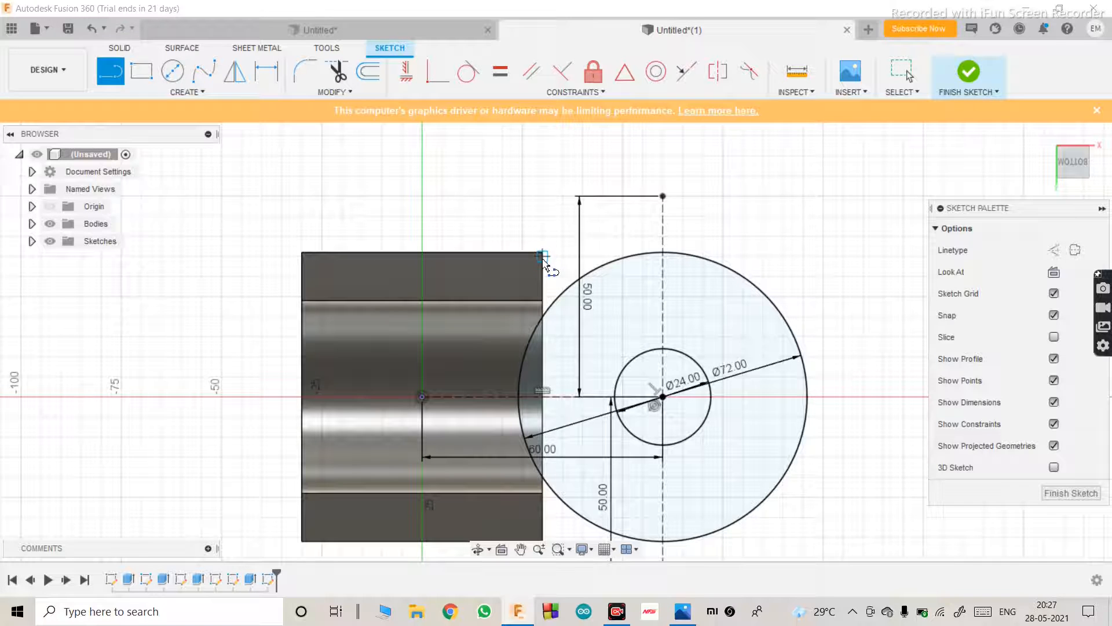
pyautogui.scroll(-2, 543, 254)
pyautogui.scroll(5, 529, 268)
pyautogui.scroll(-2, 529, 268)
pyautogui.scroll(-2, 530, 268)
pyautogui.scroll(2, 530, 268)
pyautogui.scroll(-2, 533, 264)
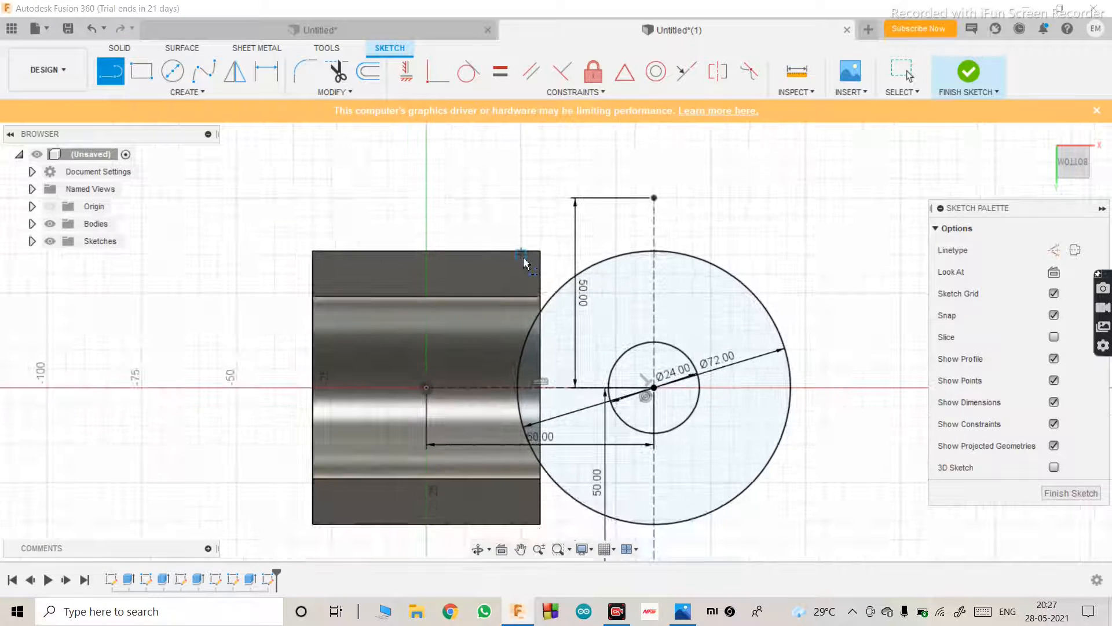
pyautogui.scroll(3, 545, 256)
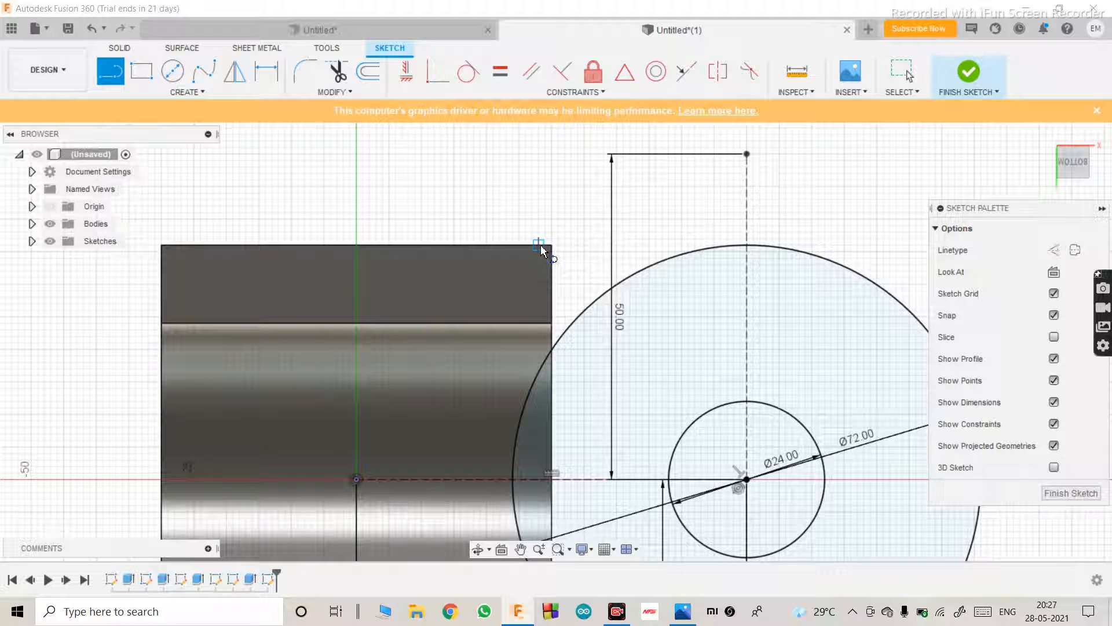
pyautogui.scroll(4, 552, 246)
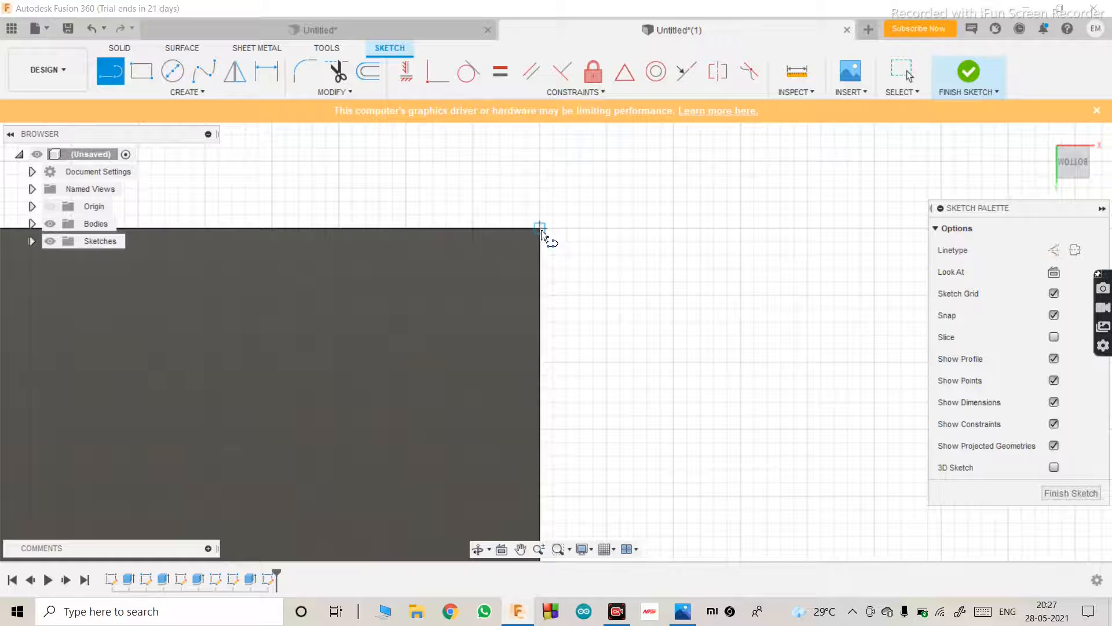
pyautogui.scroll(3, 547, 241)
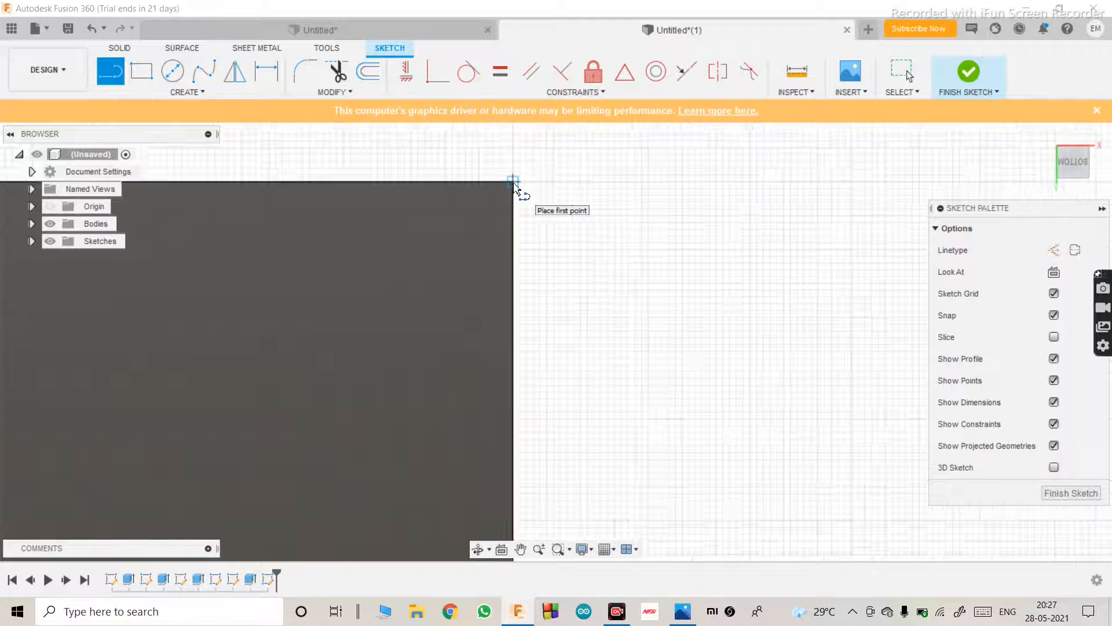
pyautogui.scroll(-2, 515, 189)
pyautogui.scroll(-5, 515, 189)
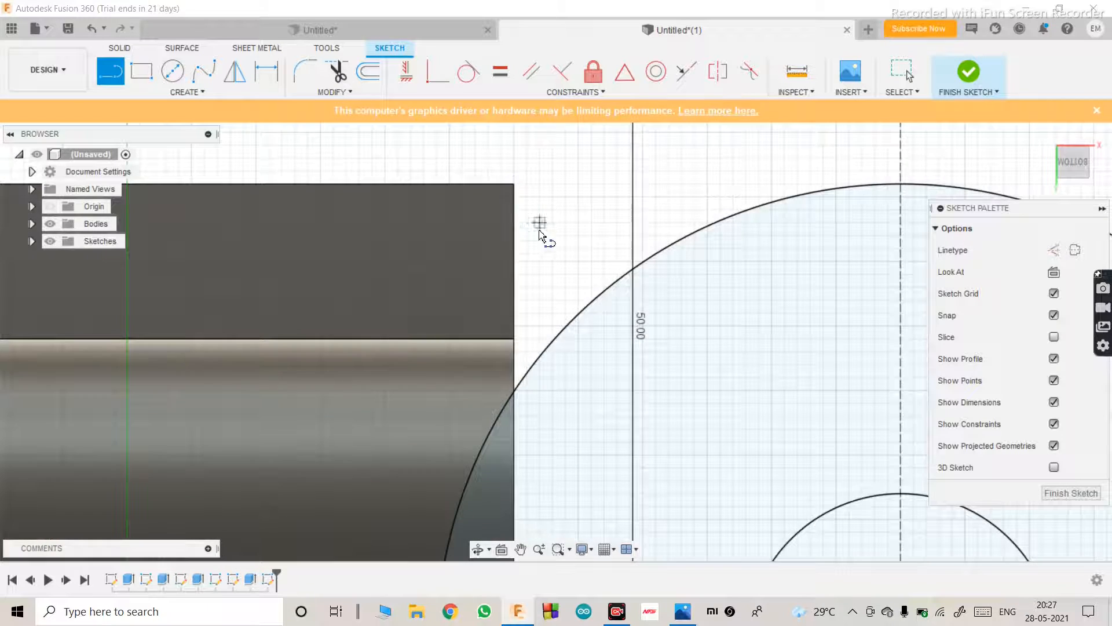
pyautogui.scroll(2, 558, 433)
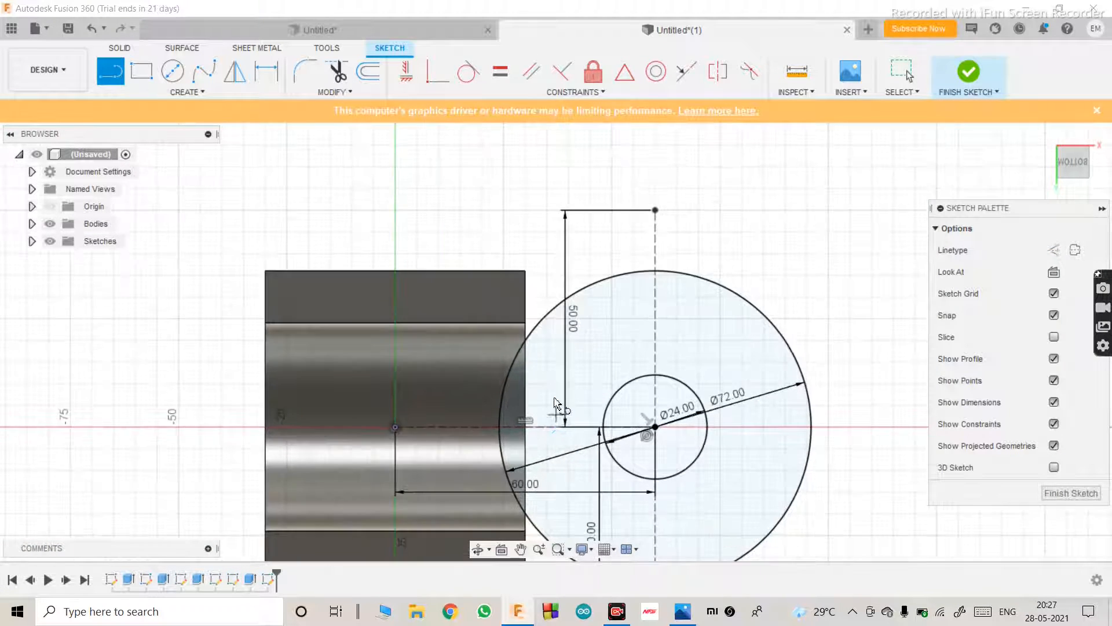
pyautogui.scroll(-3, 554, 395)
pyautogui.scroll(1, 573, 468)
# Step: Draw a 36 mm vertical construction line from the origin up the green axis to the base's upper edge
pyautogui.click(1054, 250)
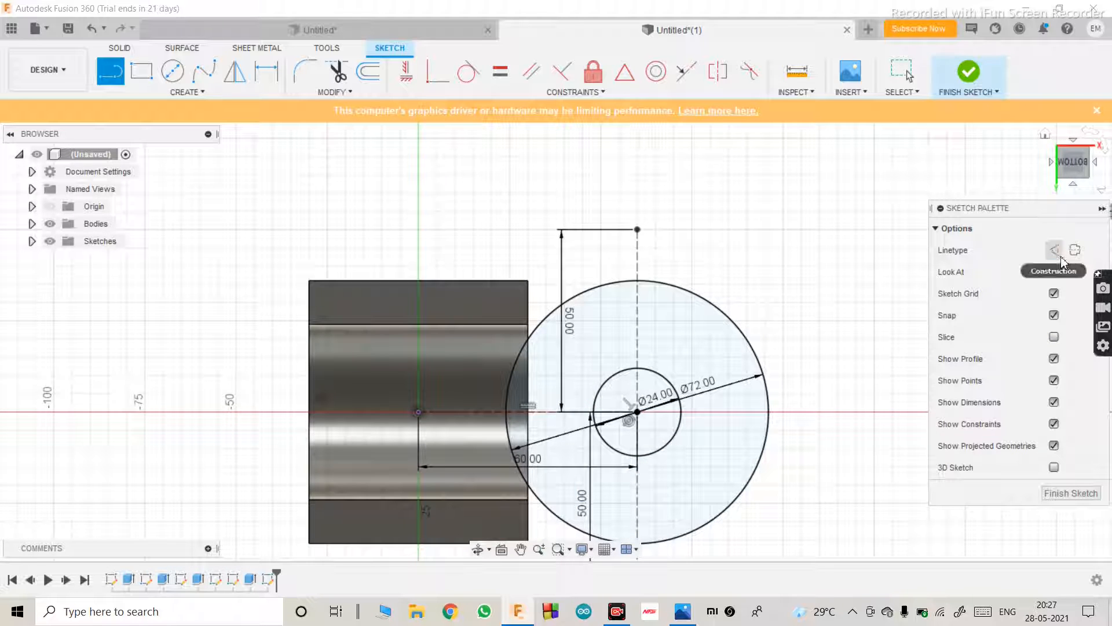
pyautogui.click(416, 412)
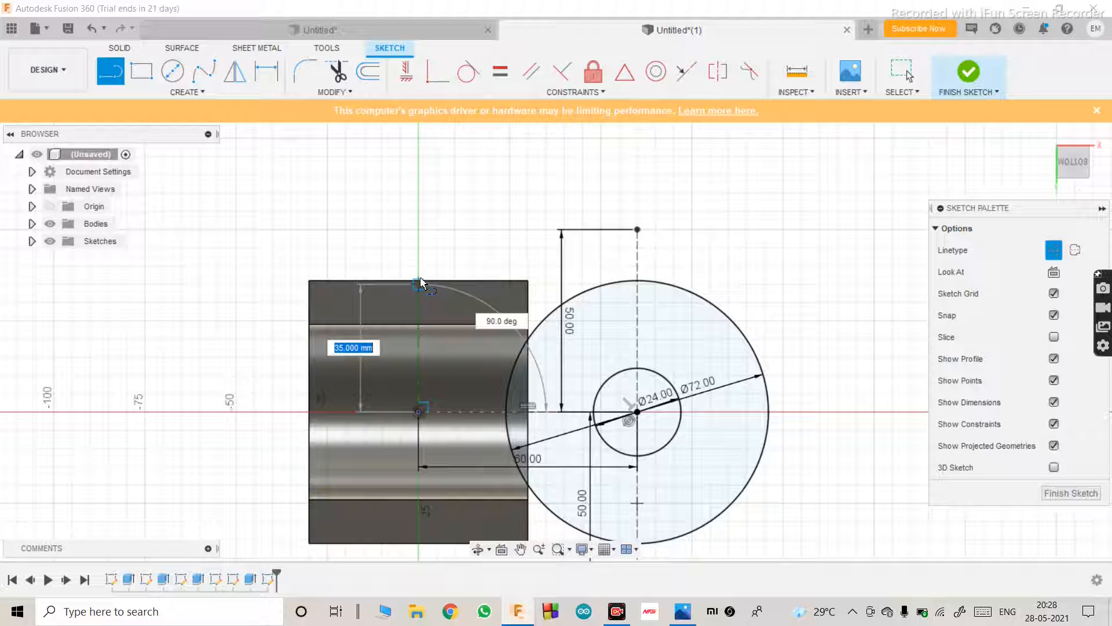
pyautogui.write('36')
pyautogui.press('Return')
pyautogui.press('Escape')
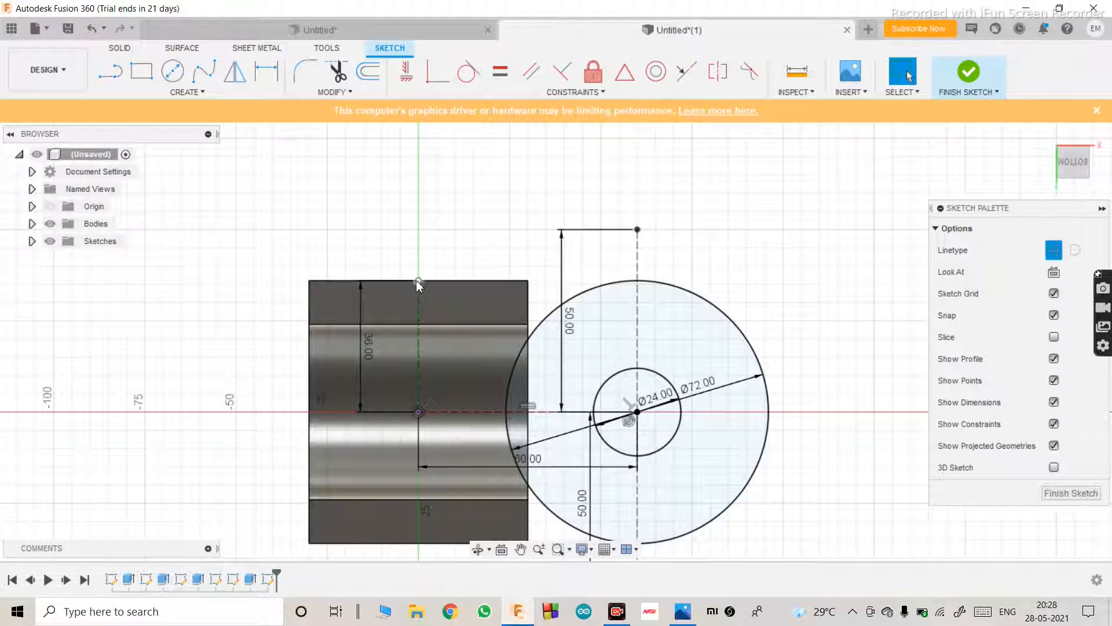
# Step: Draw a 30 mm horizontal construction line from the vertical line's upper end along the base's edge to its corner beside the circle
pyautogui.press('l')
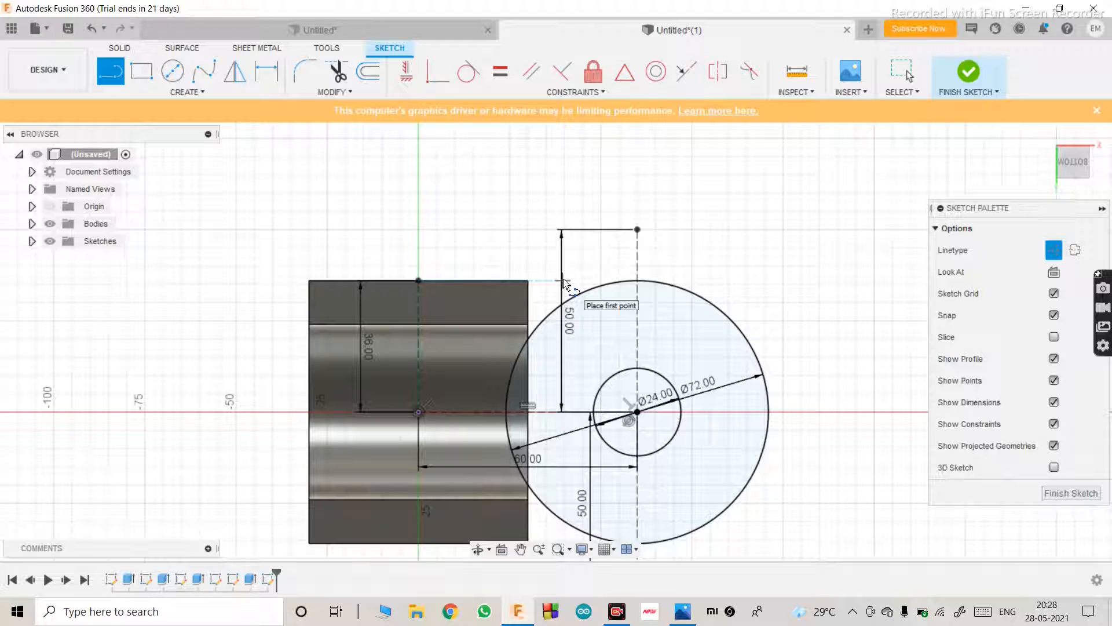
pyautogui.click(418, 281)
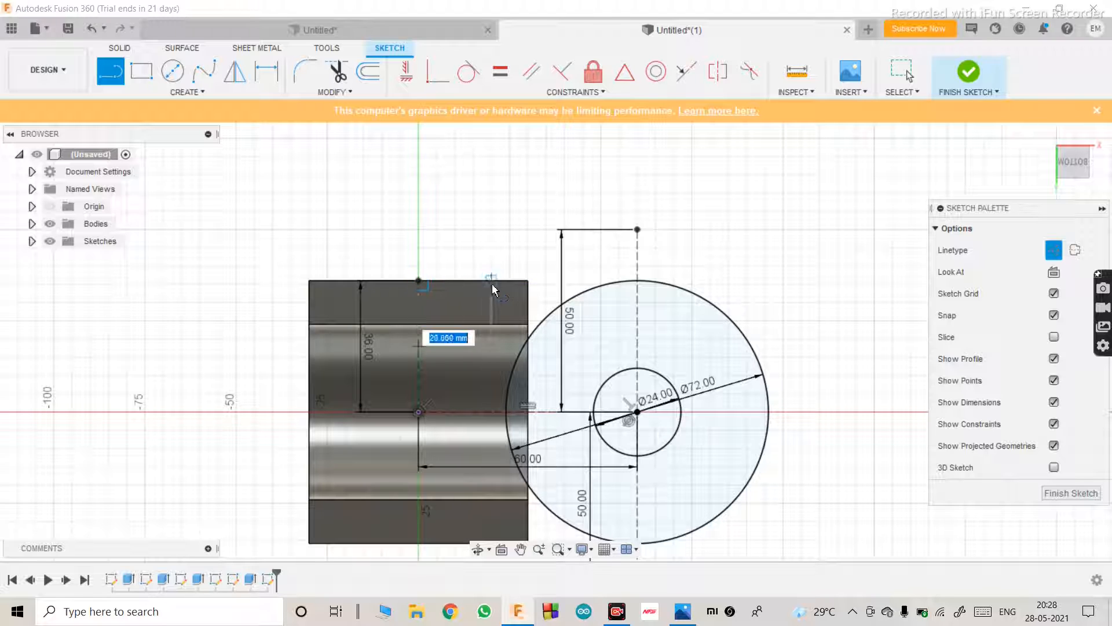
pyautogui.click(531, 285)
pyautogui.press('Escape')
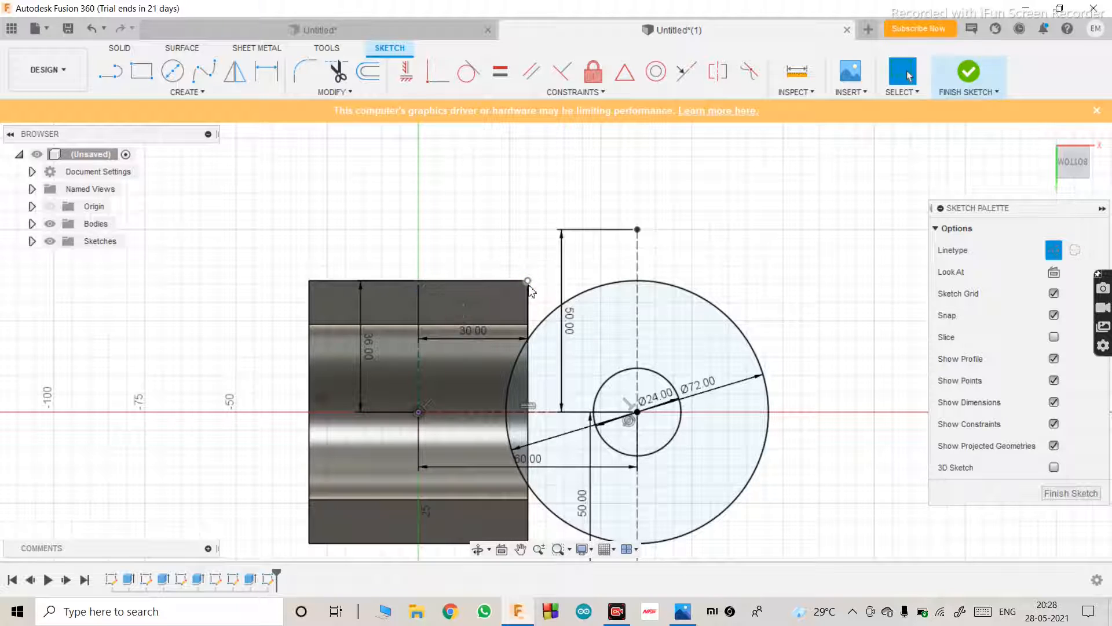
pyautogui.scroll(-2, 499, 343)
pyautogui.scroll(4, 534, 330)
pyautogui.scroll(-3, 534, 330)
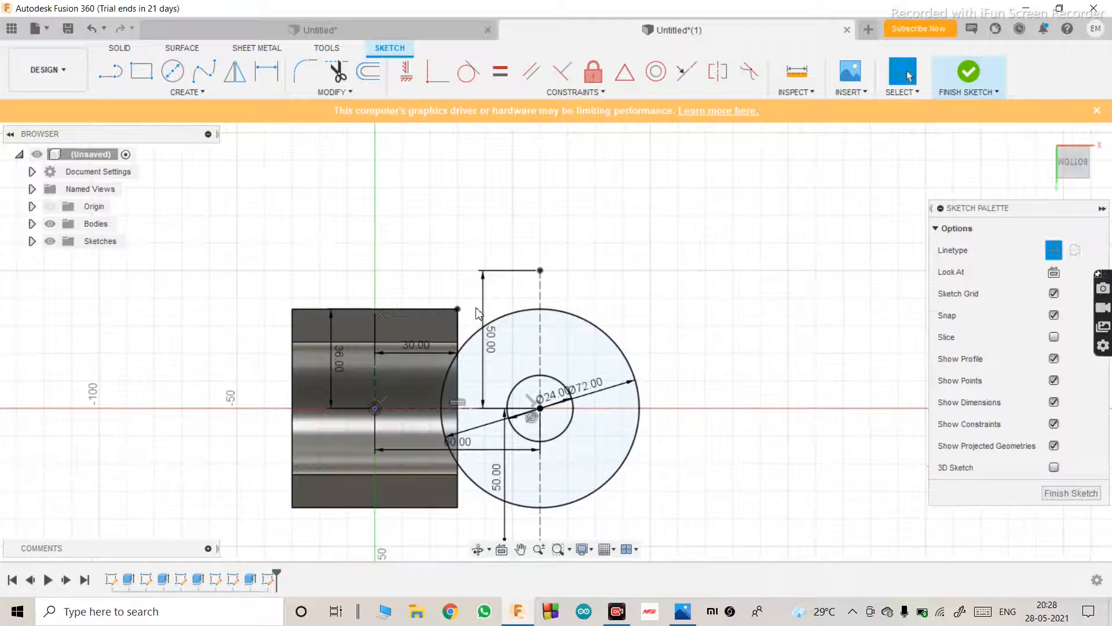
# Step: Draw a solid 30 mm horizontal line from the base's upper corner to the topmost point of the 72 mm circle
pyautogui.scroll(-2, 487, 336)
pyautogui.scroll(4, 485, 336)
pyautogui.scroll(2, 485, 336)
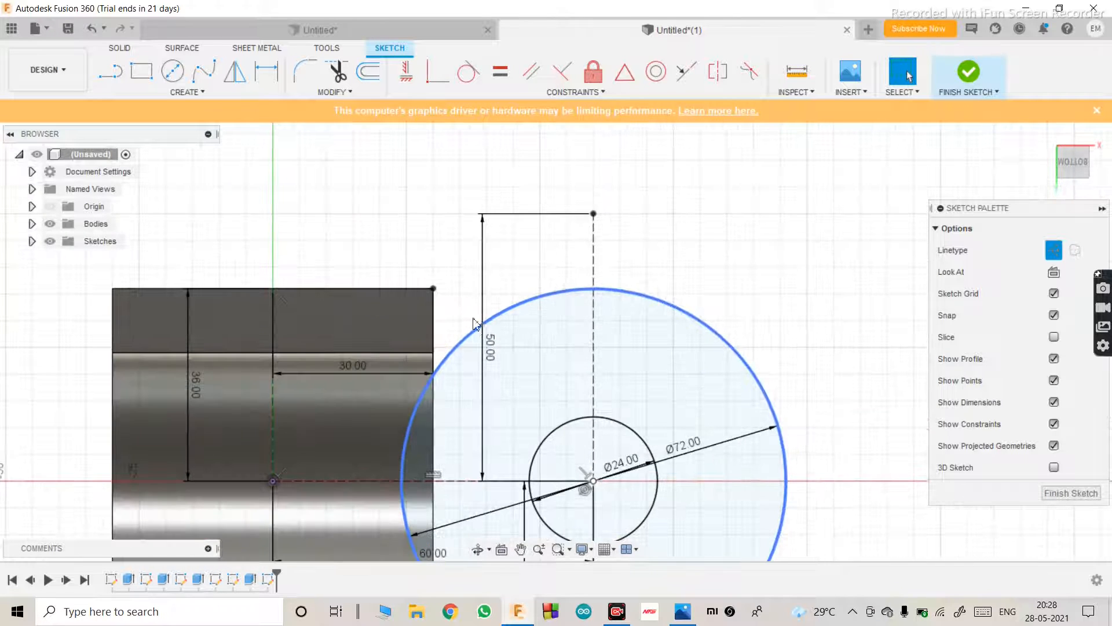
pyautogui.press('l')
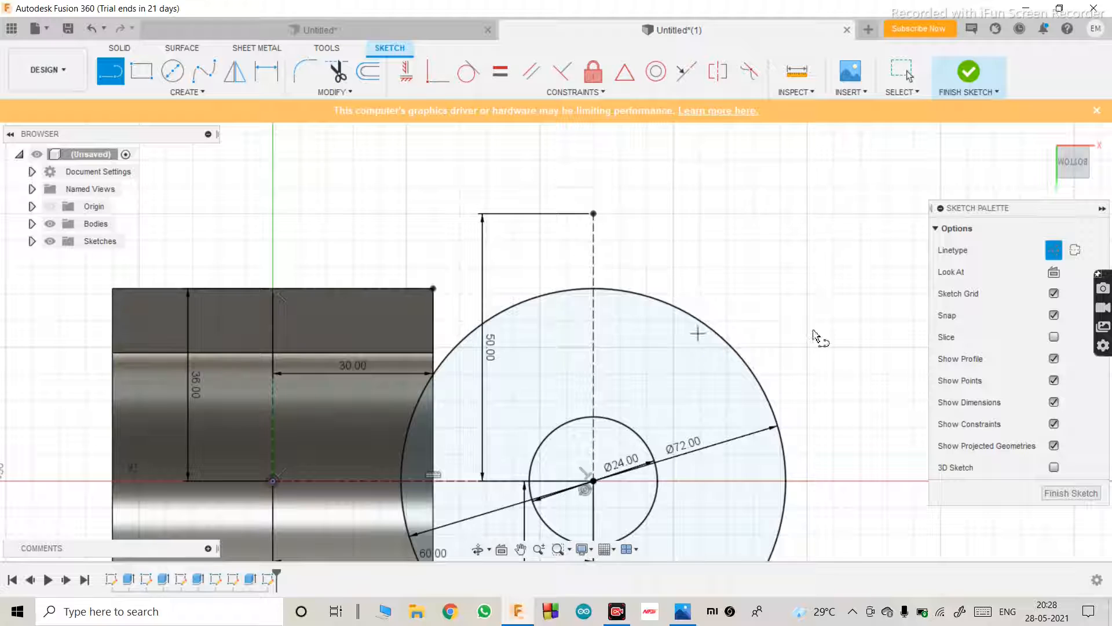
pyautogui.click(1054, 249)
pyautogui.click(434, 288)
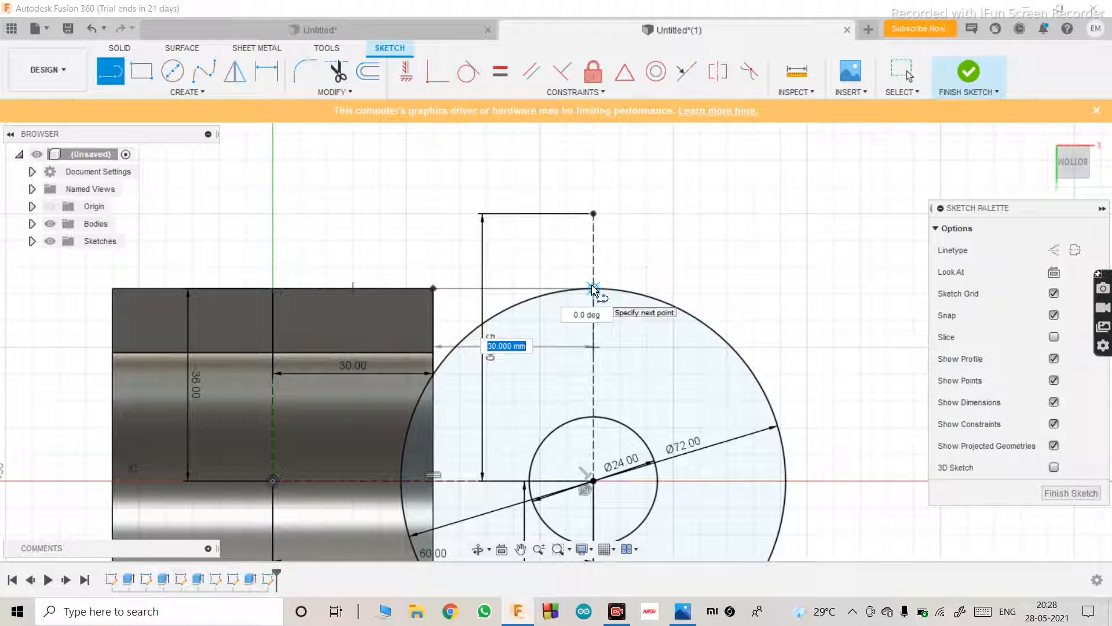
pyautogui.doubleClick(593, 288)
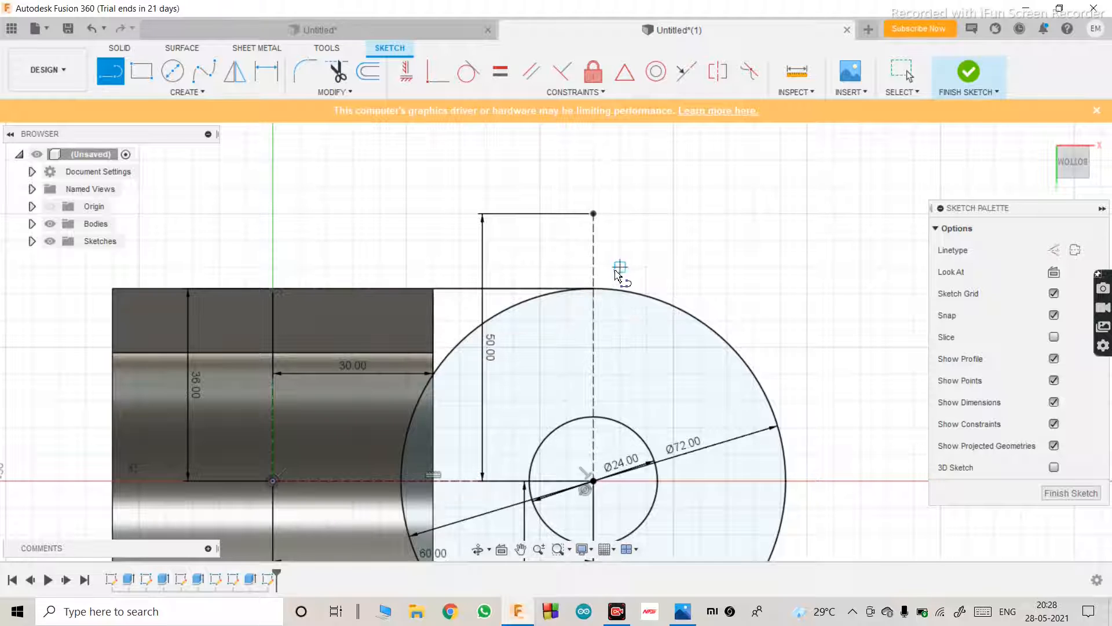
# Step: Mirror the solid 30 mm tangent line about the horizontal construction line between the origin and the circles' centre
pyautogui.scroll(-5, 599, 292)
pyautogui.scroll(2, 600, 293)
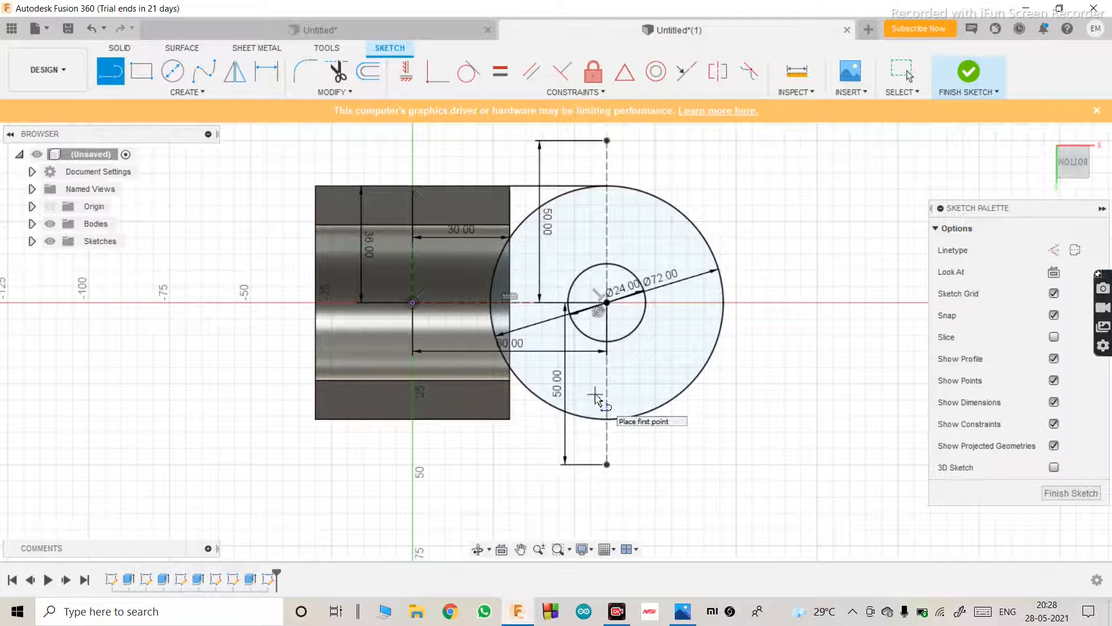
pyautogui.scroll(3, 597, 398)
pyautogui.scroll(-3, 596, 398)
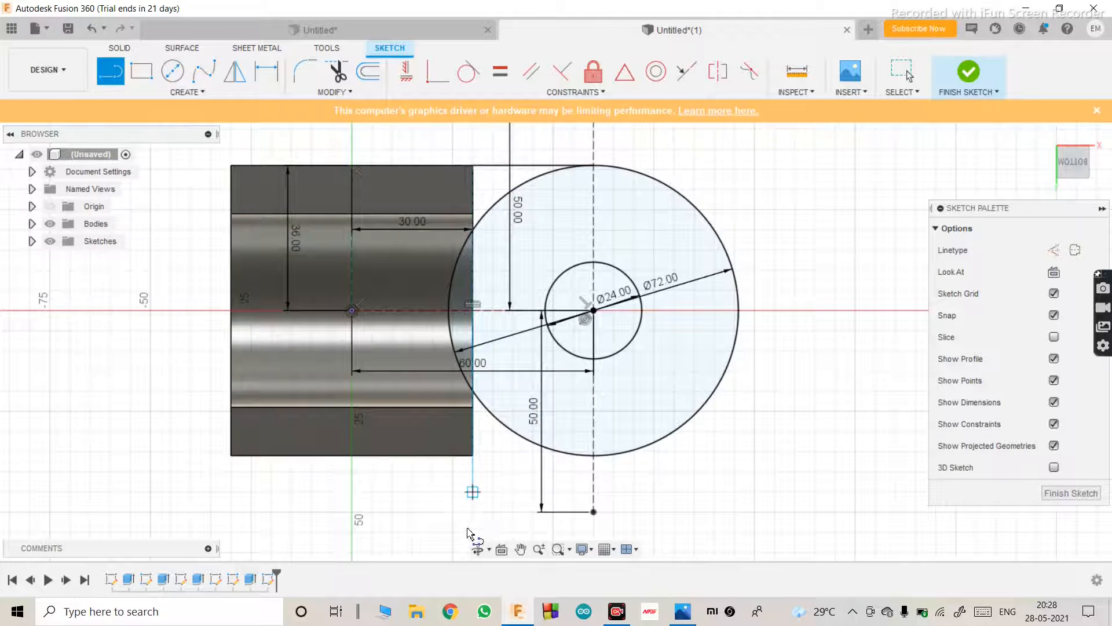
pyautogui.scroll(-2, 472, 481)
pyautogui.scroll(3, 514, 315)
pyautogui.scroll(-3, 514, 314)
pyautogui.scroll(2, 490, 268)
pyautogui.press('Escape')
pyautogui.click(492, 256)
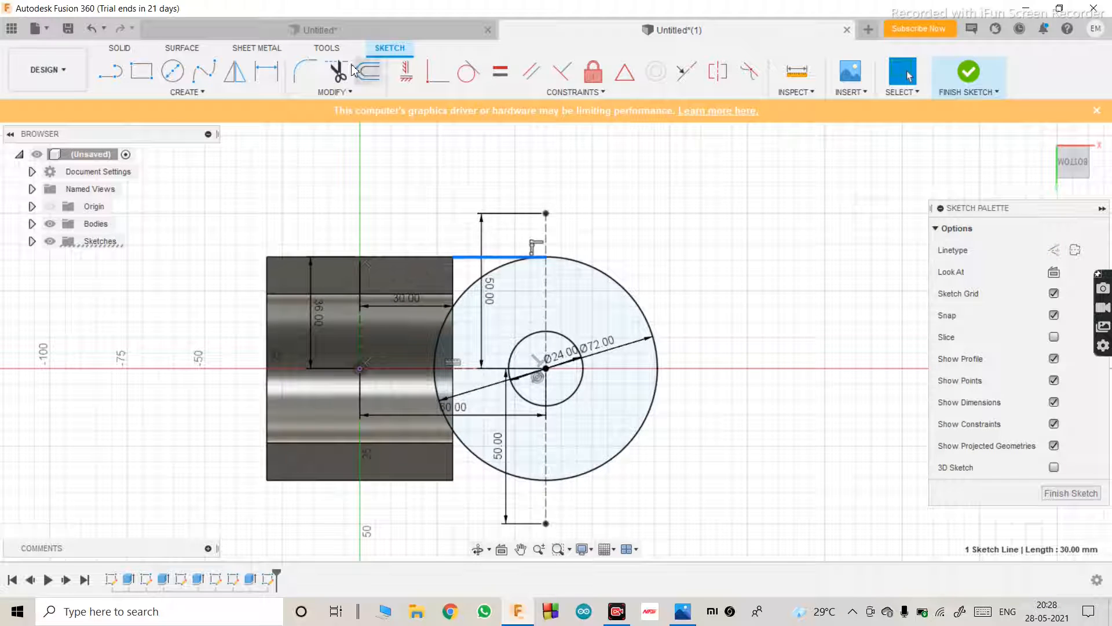
pyautogui.click(234, 72)
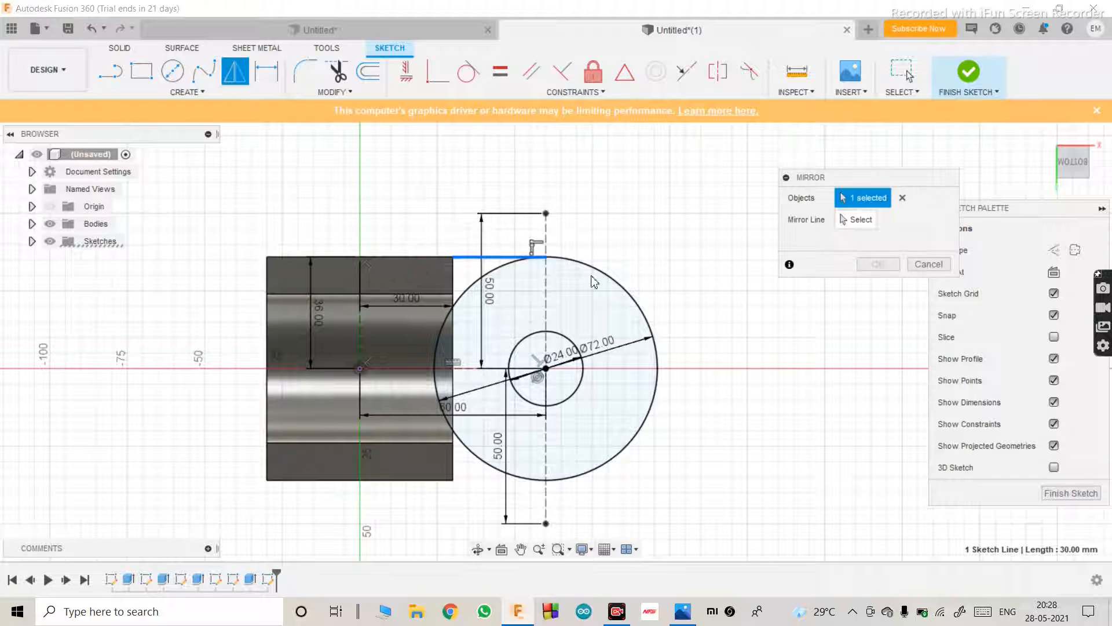
pyautogui.click(852, 219)
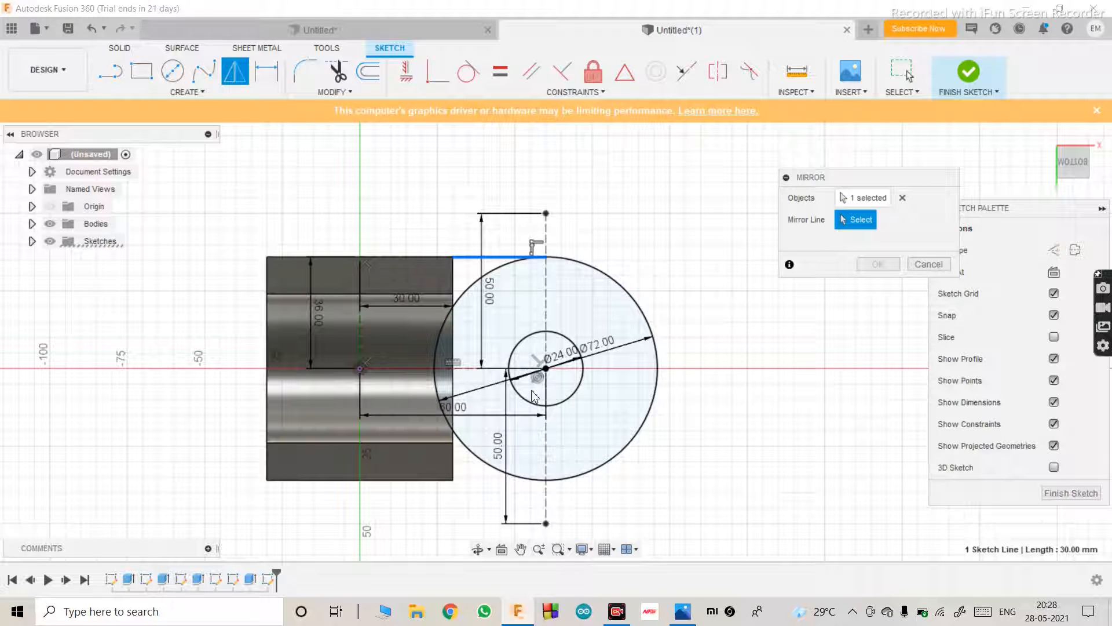
pyautogui.click(389, 370)
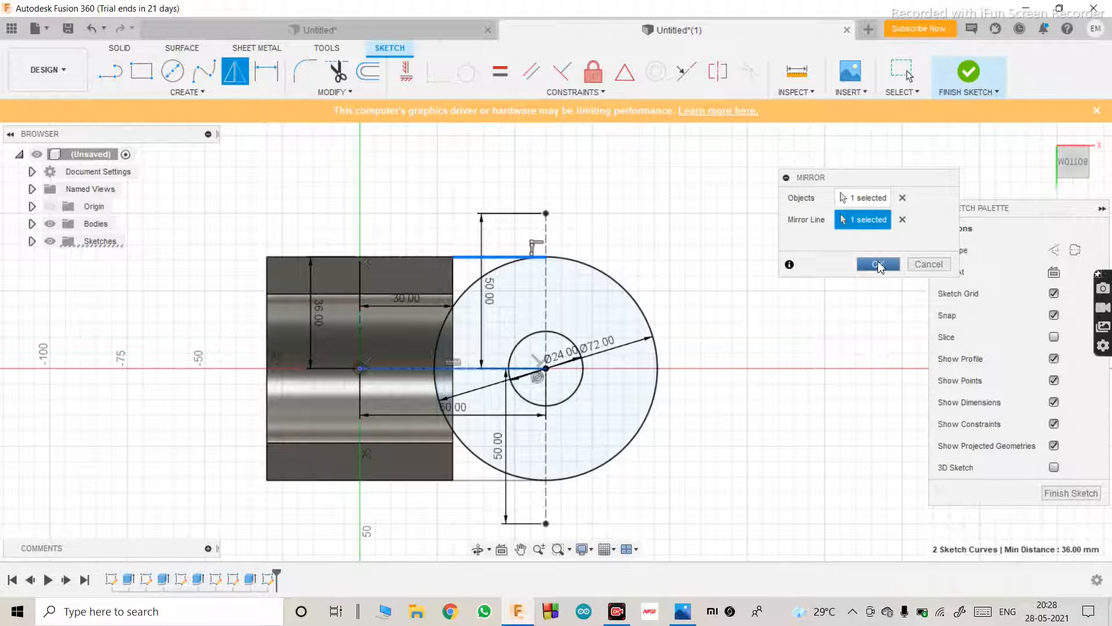
pyautogui.click(879, 264)
pyautogui.scroll(-2, 491, 439)
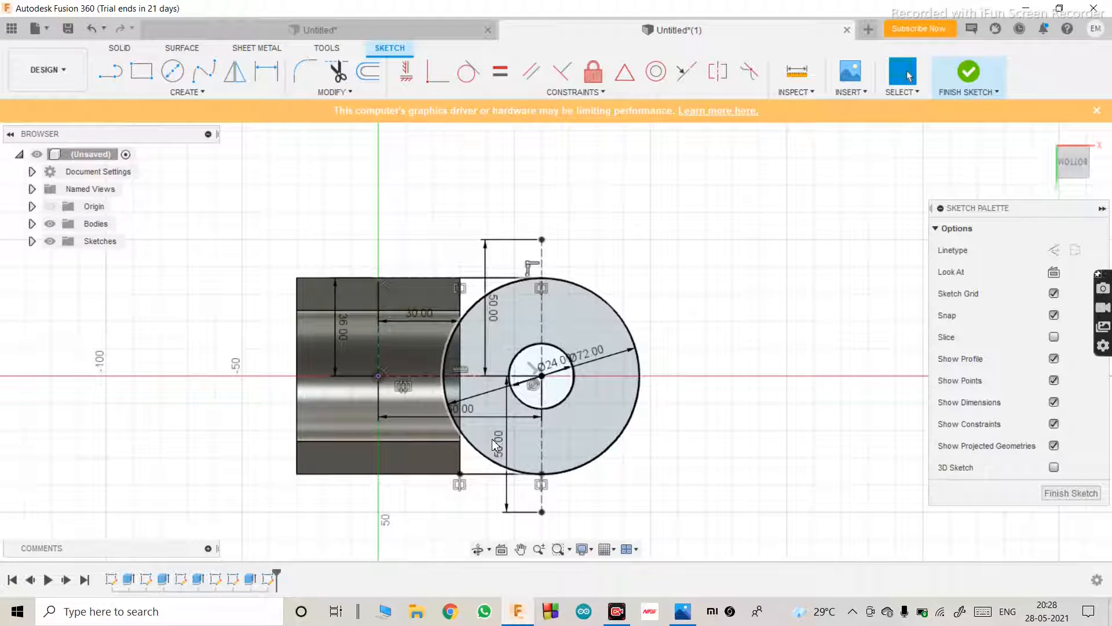
pyautogui.scroll(3, 492, 439)
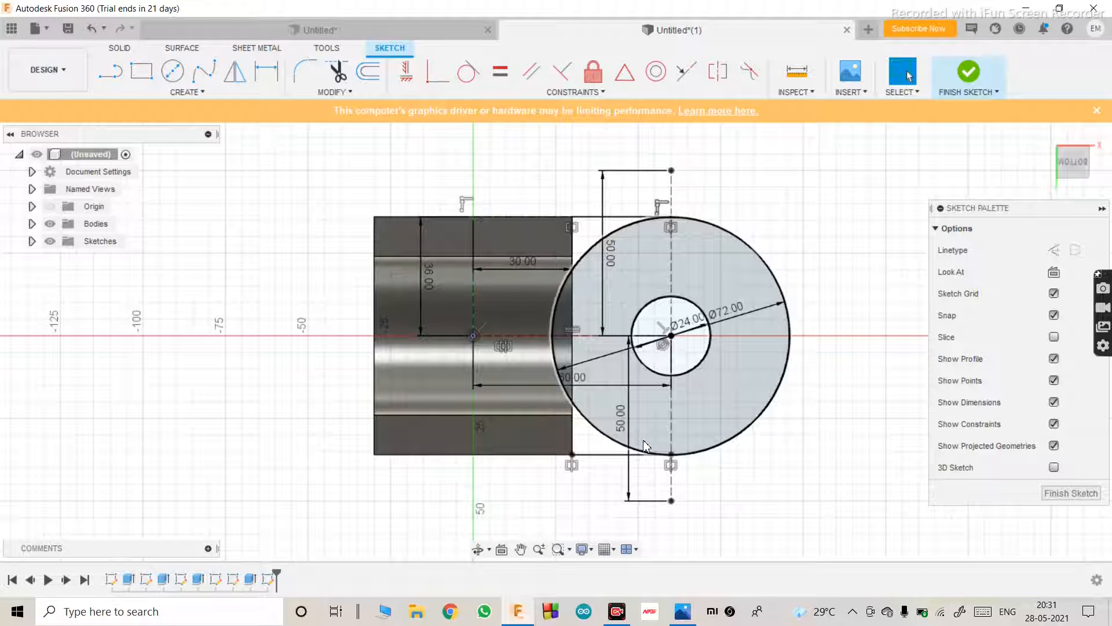
# Step: Check the bracket's reference drawing for the mounting flanges and return to the sketch
pyautogui.click(682, 611)
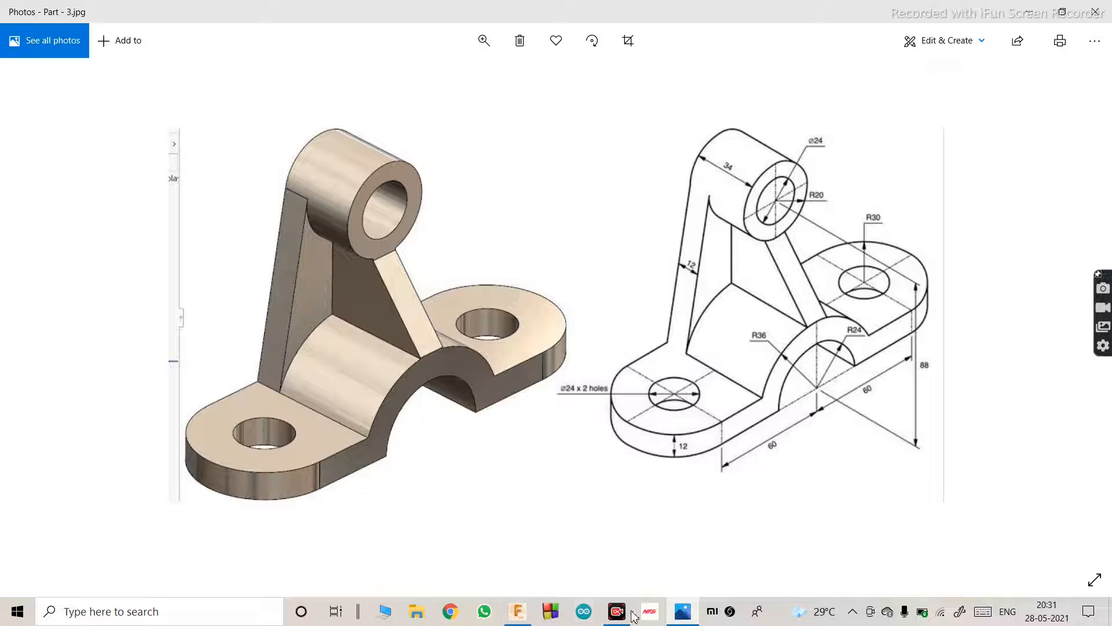
pyautogui.click(682, 611)
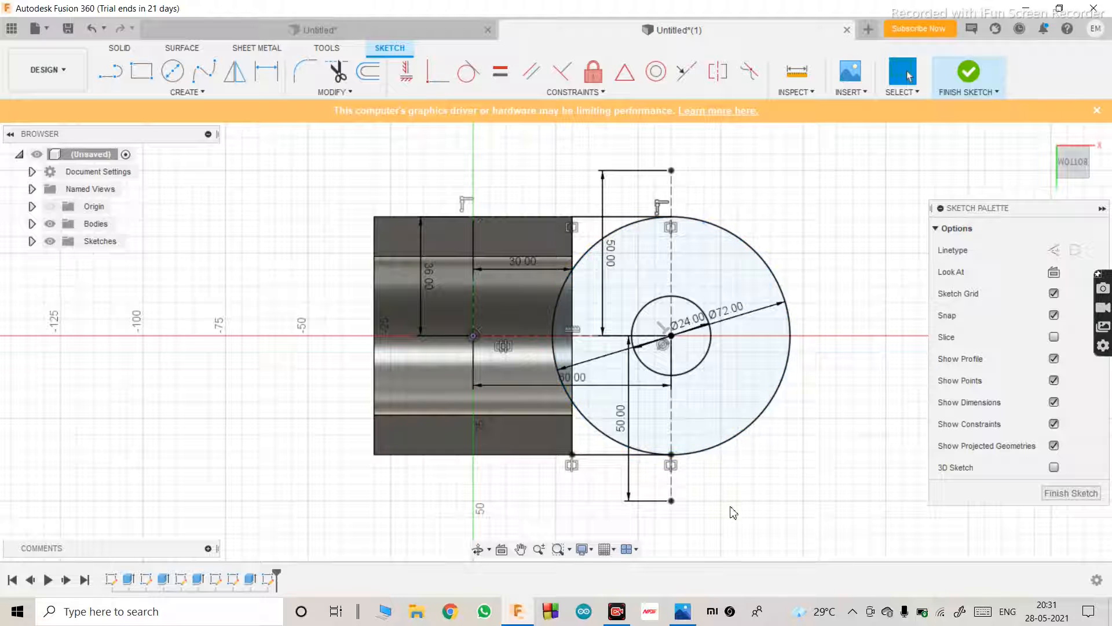
pyautogui.click(620, 455)
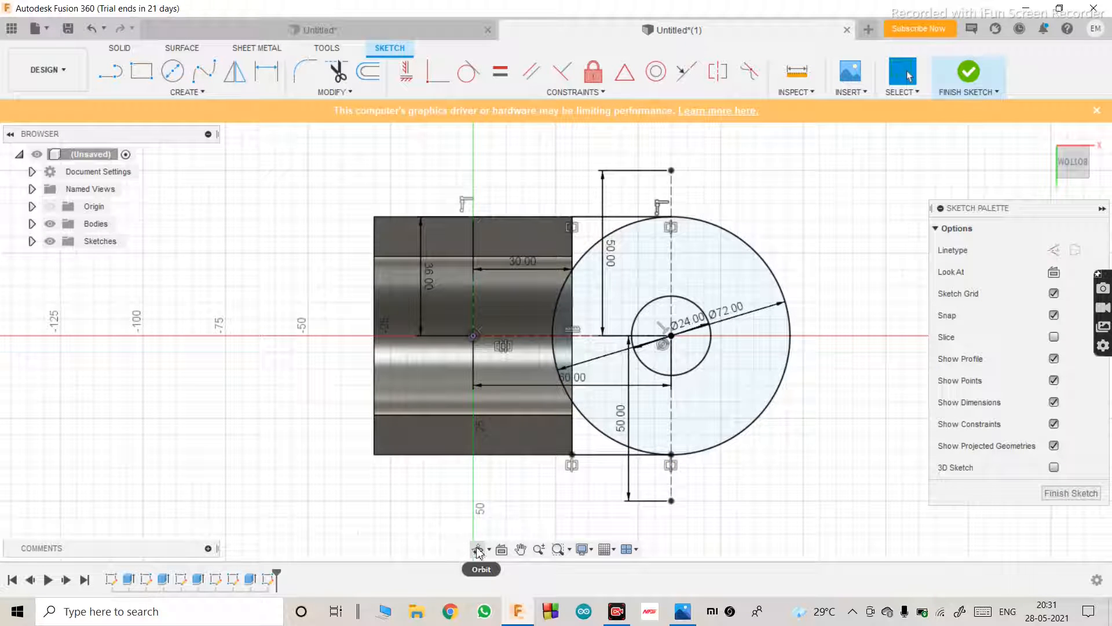
pyautogui.scroll(-3, 476, 415)
pyautogui.scroll(1, 470, 491)
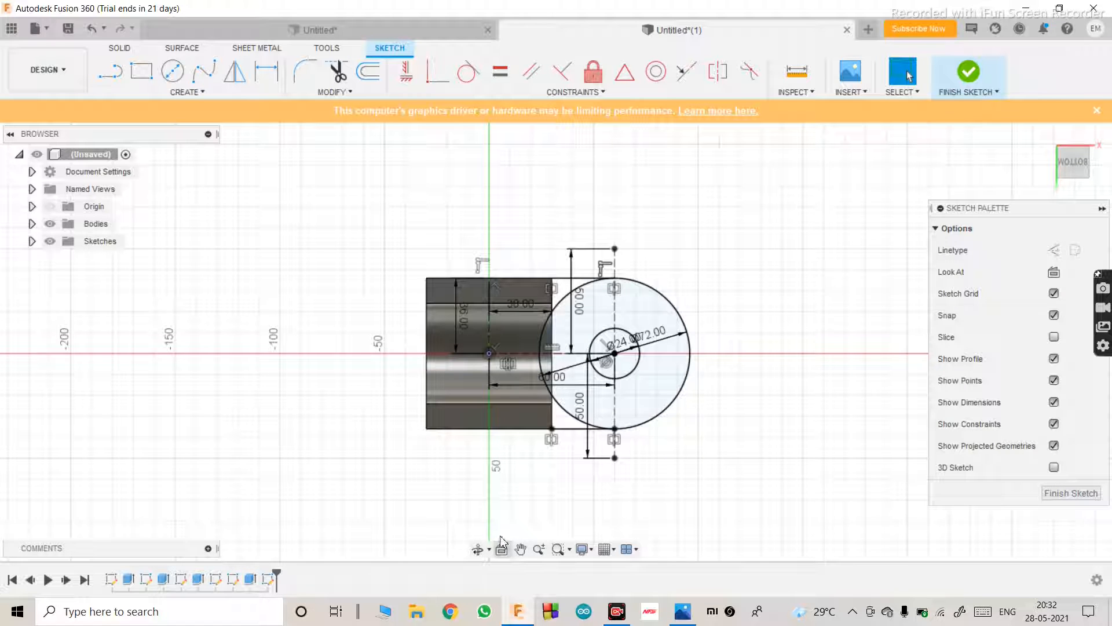
pyautogui.moveTo(457, 509)
pyautogui.mouseDown()
pyautogui.moveTo(653, 420)
pyautogui.moveTo(787, 204)
pyautogui.moveTo(756, 188)
pyautogui.mouseUp()
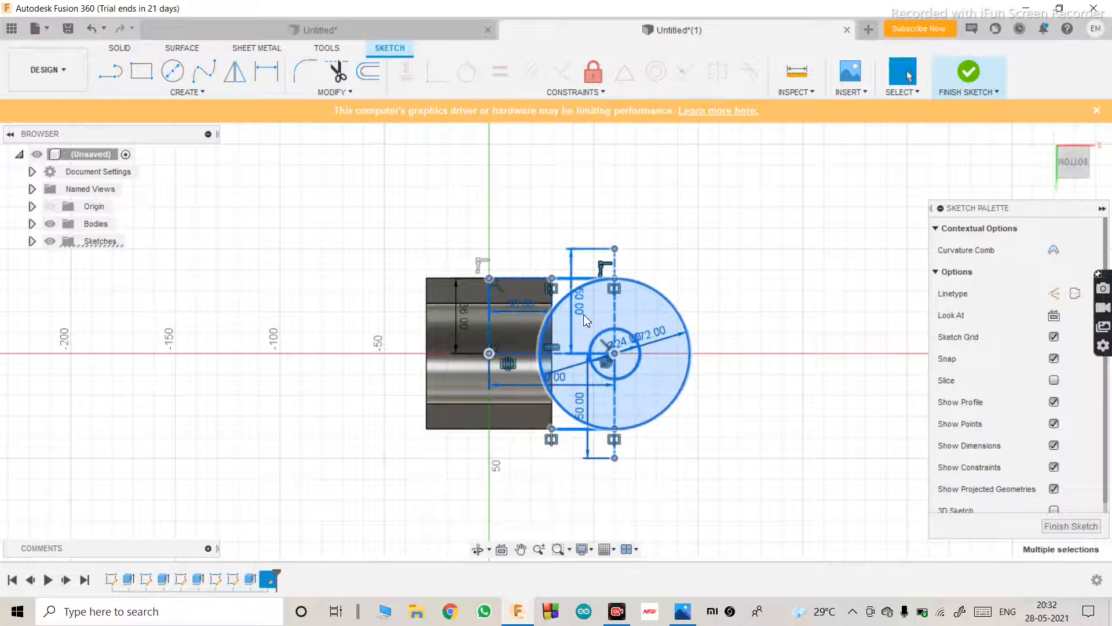
pyautogui.scroll(-2, 583, 314)
pyautogui.scroll(3, 583, 314)
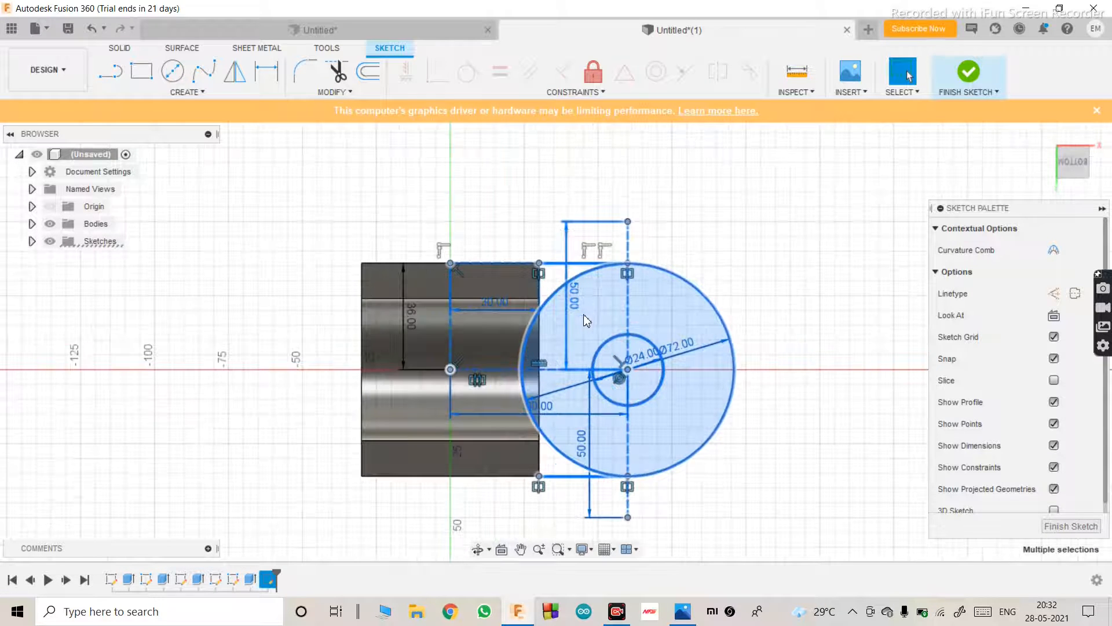
pyautogui.scroll(-2, 582, 314)
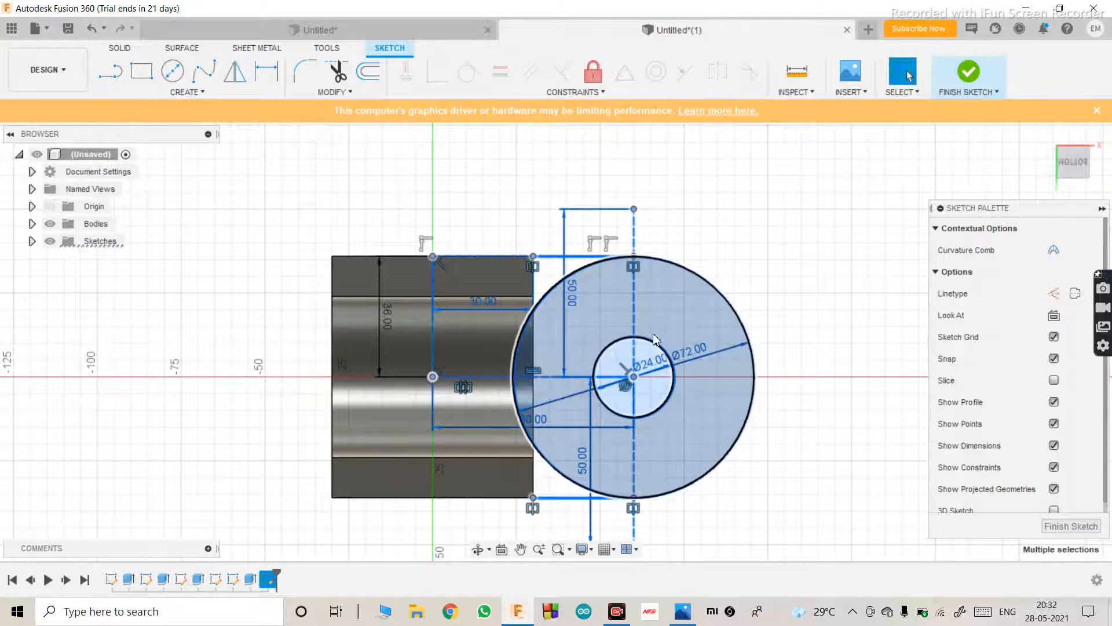
pyautogui.scroll(1, 575, 391)
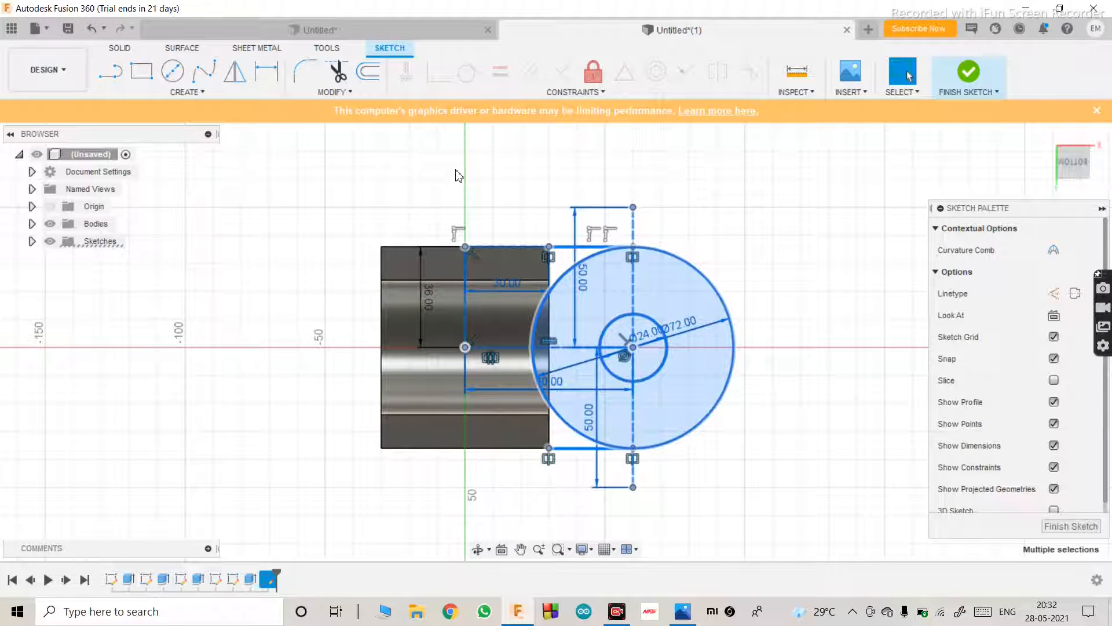
pyautogui.click(262, 92)
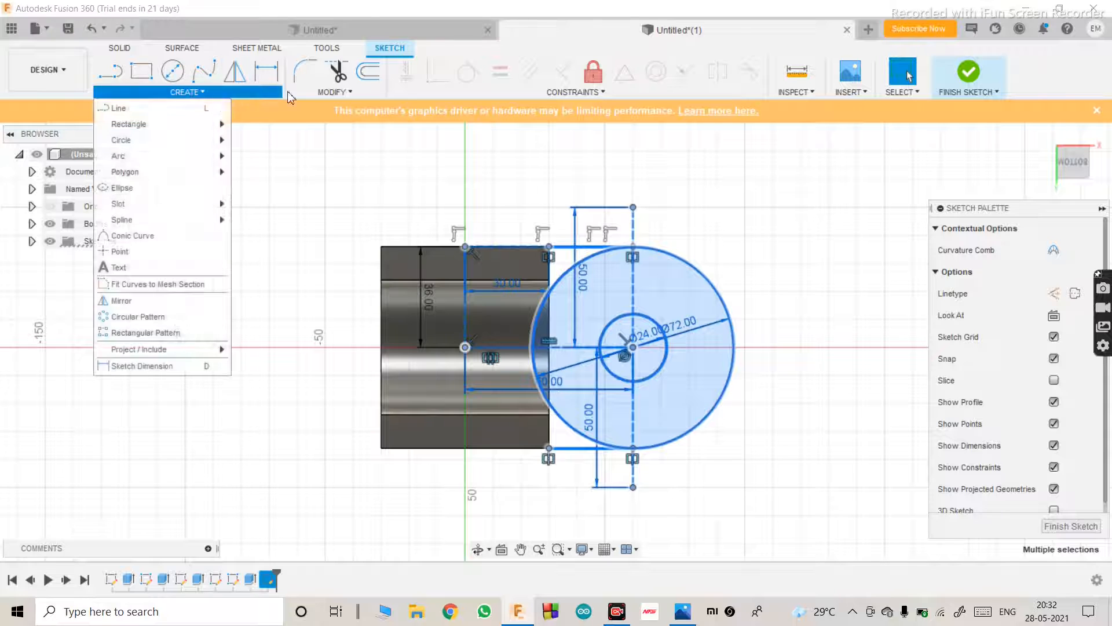
pyautogui.click(332, 92)
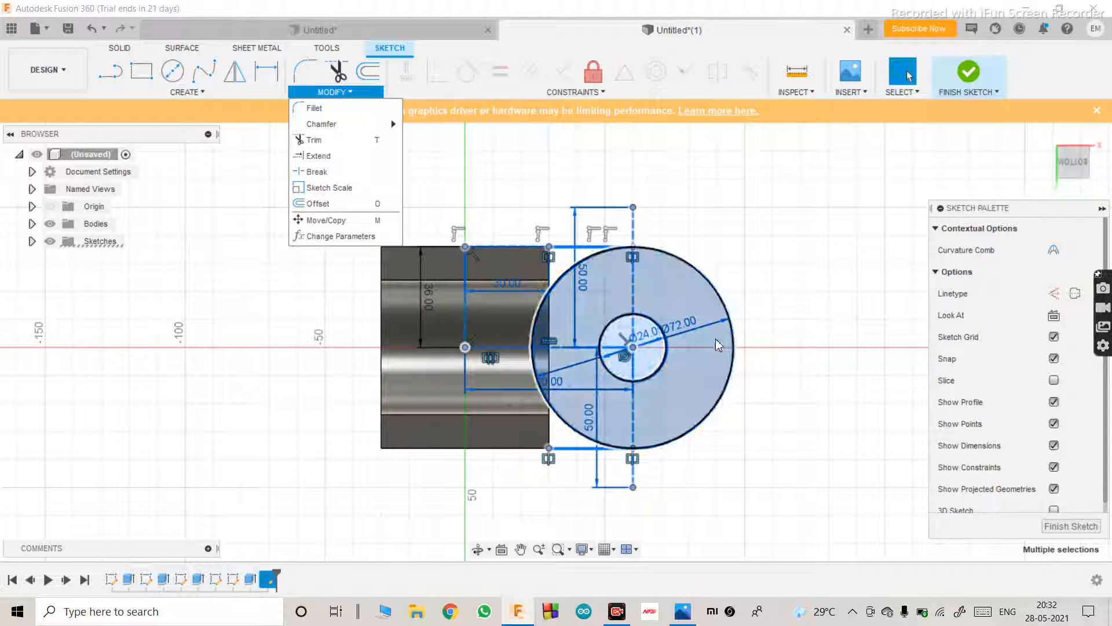
pyautogui.click(754, 387)
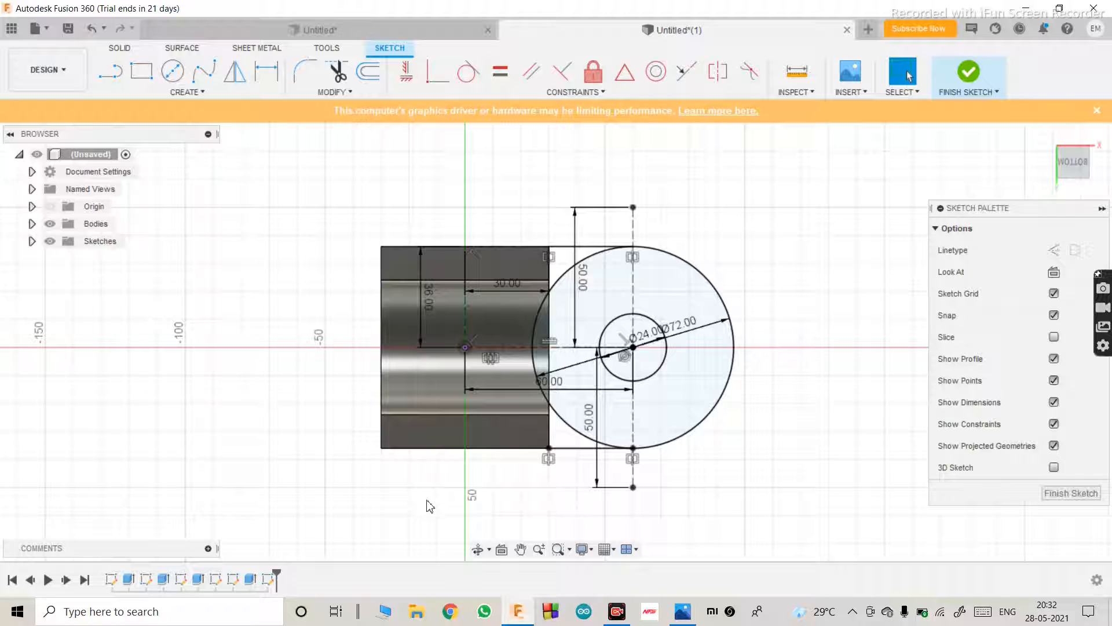
# Step: Select the entire flange sketch geometry and start Move/Copy on it with the Rotate move type
pyautogui.moveTo(407, 513)
pyautogui.mouseDown()
pyautogui.moveTo(813, 208)
pyautogui.moveTo(817, 181)
pyautogui.mouseUp()
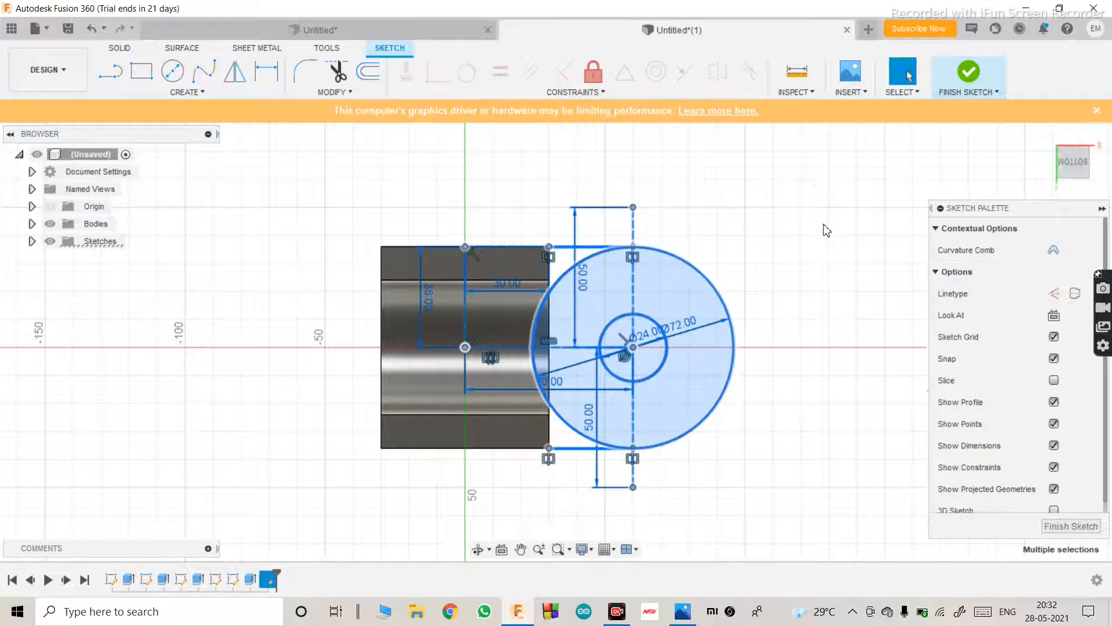
pyautogui.press('m')
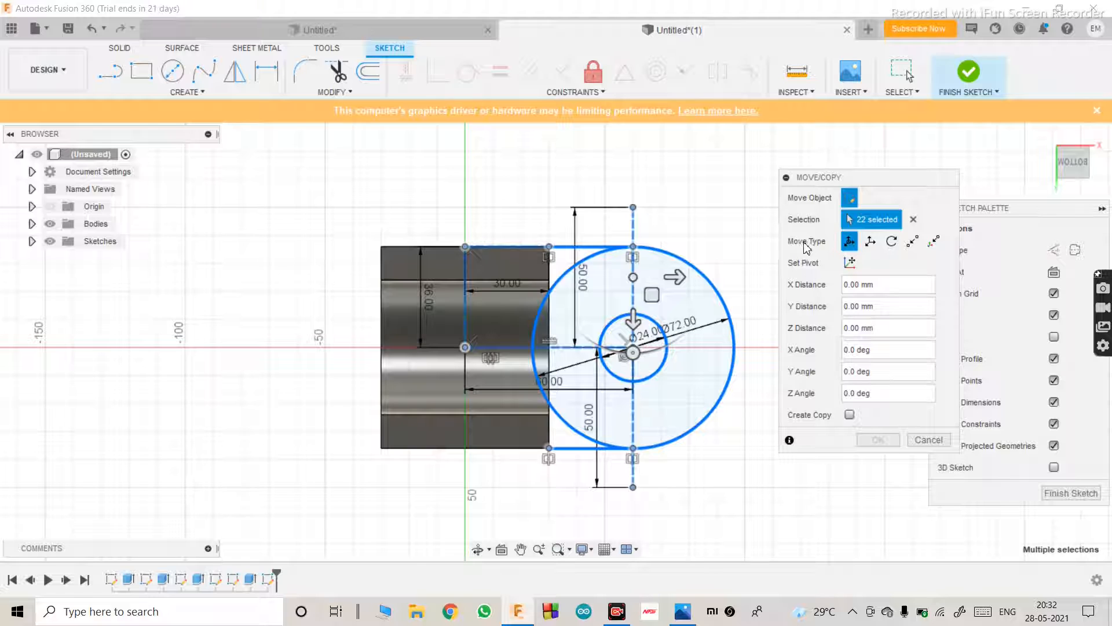
pyautogui.click(892, 245)
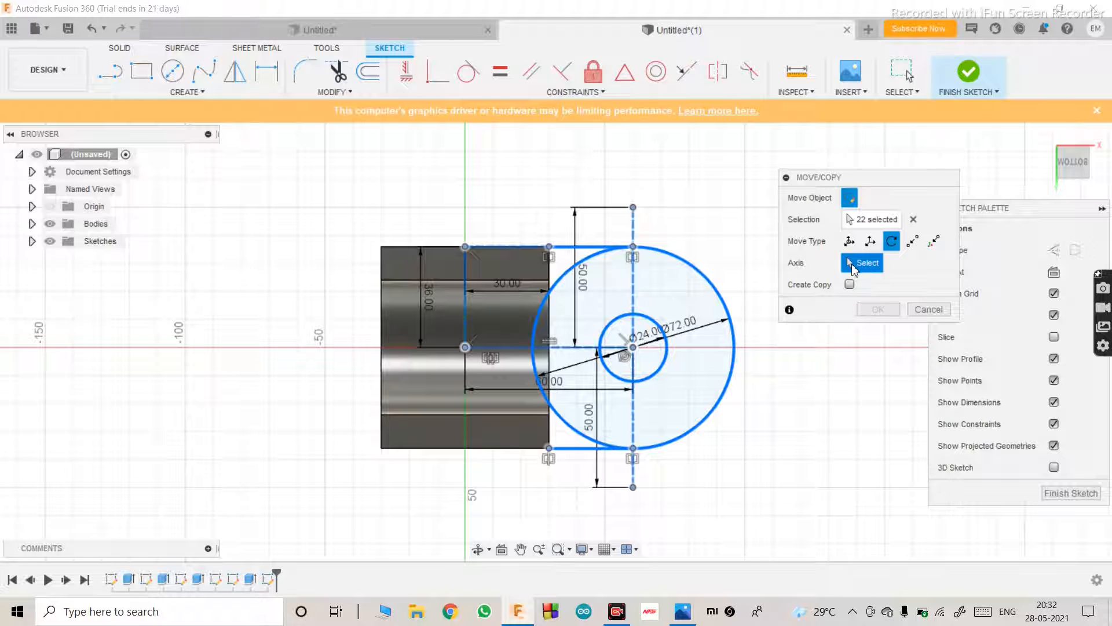
# Step: Show the origin and choose its Z axis under the half-cylinder as the rotation axis for the flange geometry
pyautogui.click(477, 549)
pyautogui.moveTo(597, 362); pyautogui.dragTo(531, 514)
pyautogui.press('Escape')
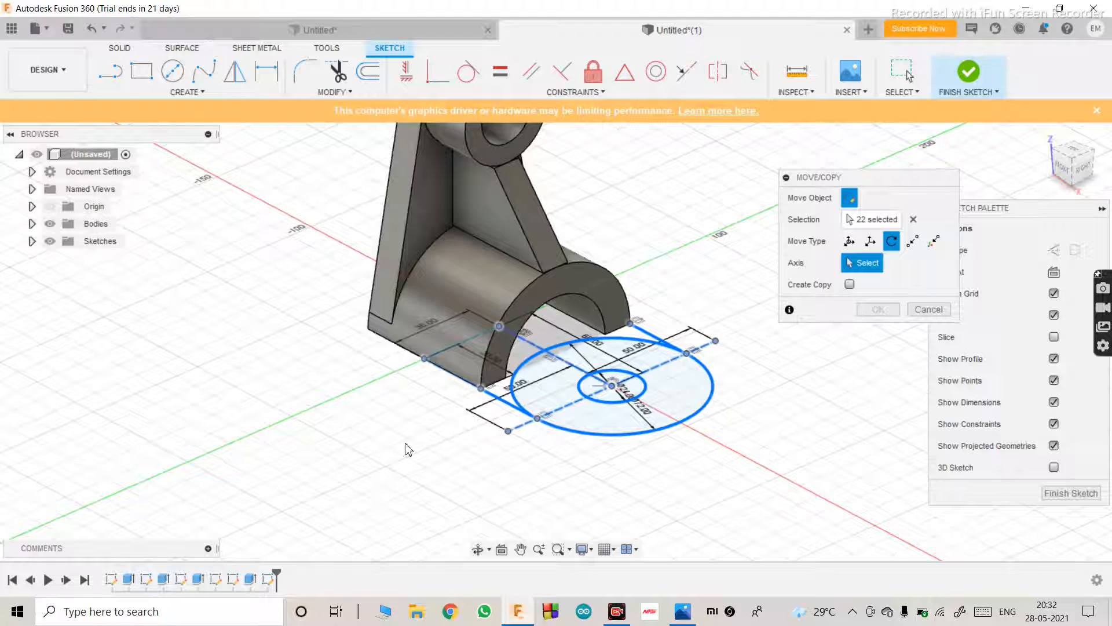
pyautogui.scroll(-2, 526, 360)
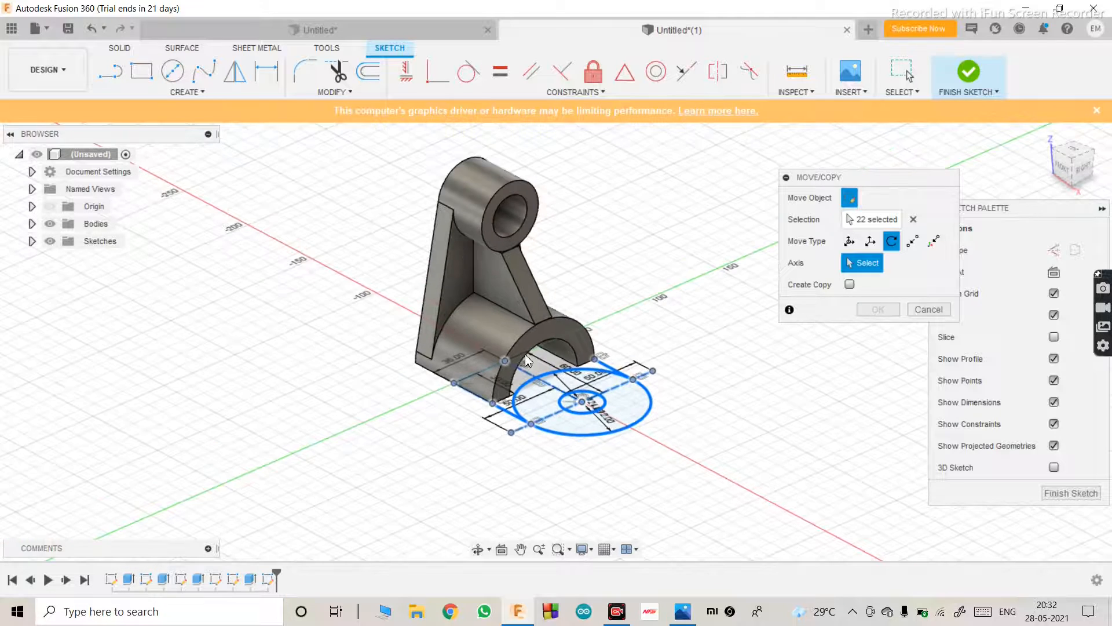
pyautogui.scroll(2, 521, 356)
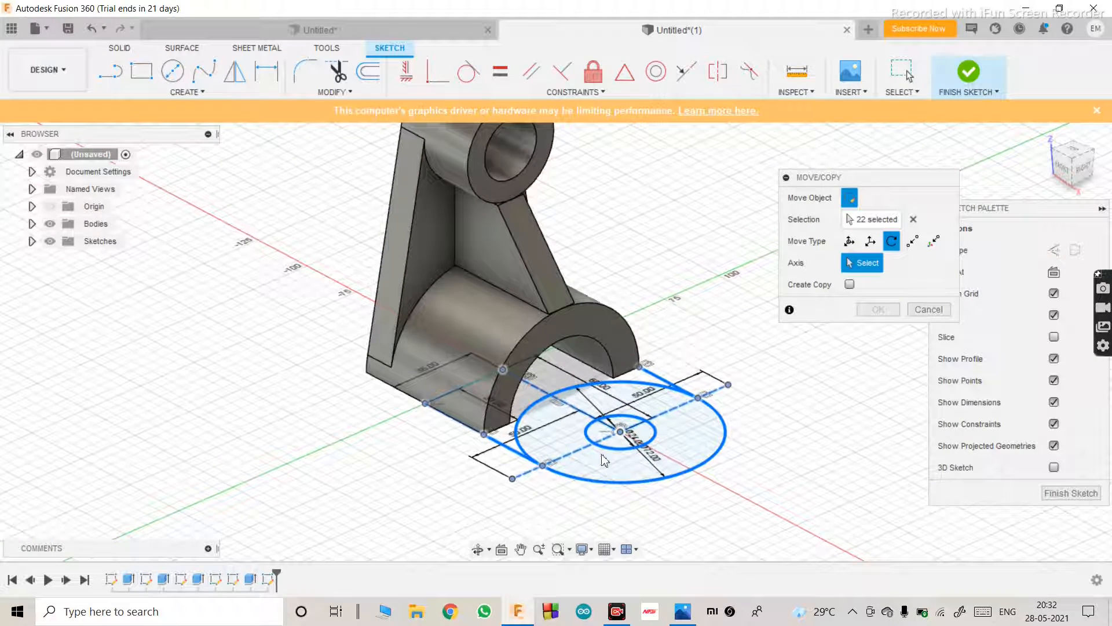
pyautogui.click(476, 548)
pyautogui.moveTo(577, 425); pyautogui.dragTo(536, 399)
pyautogui.press('Escape')
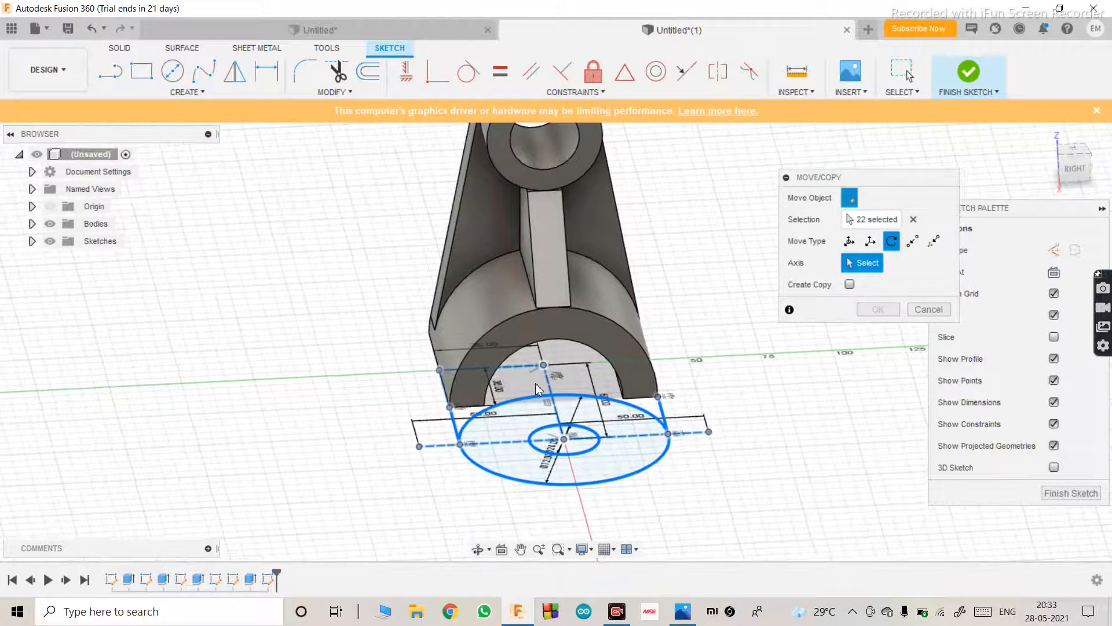
pyautogui.scroll(2, 567, 313)
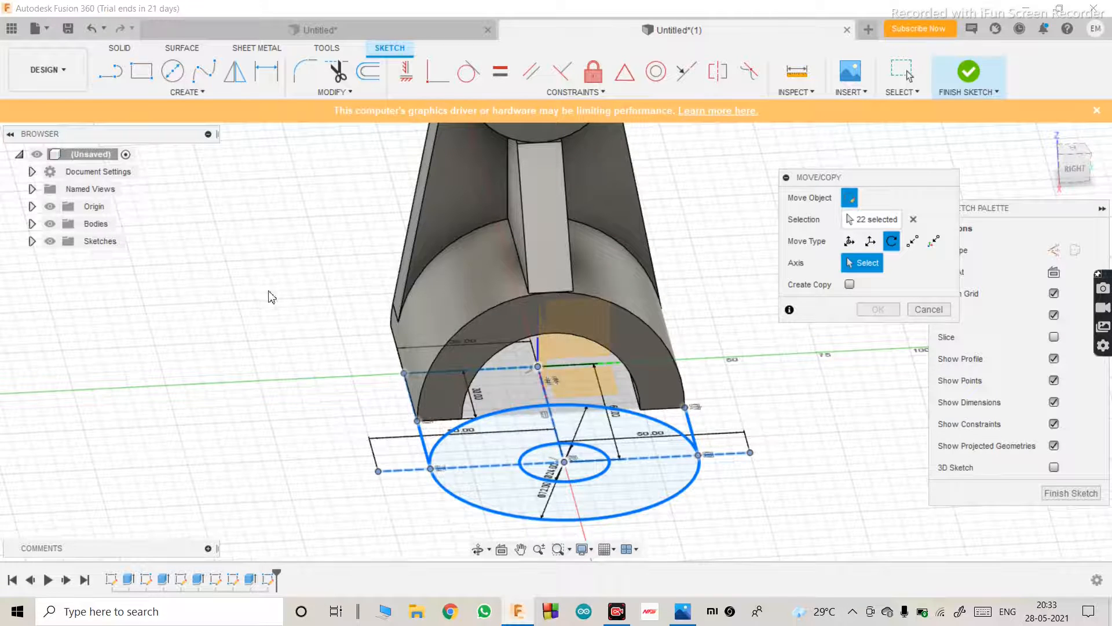
pyautogui.scroll(2, 534, 363)
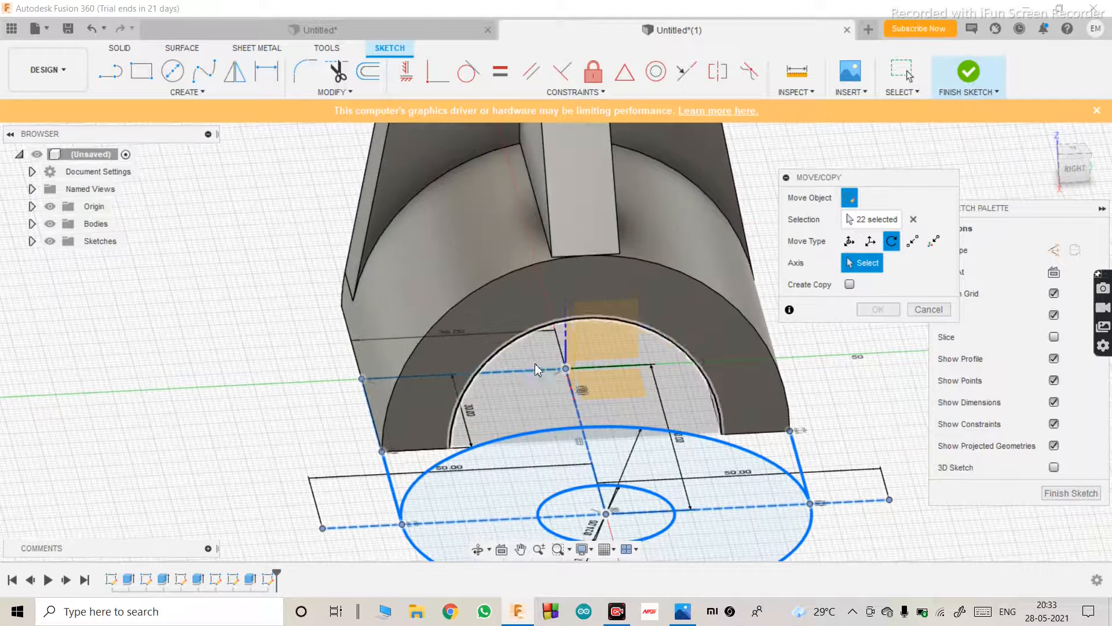
pyautogui.click(566, 329)
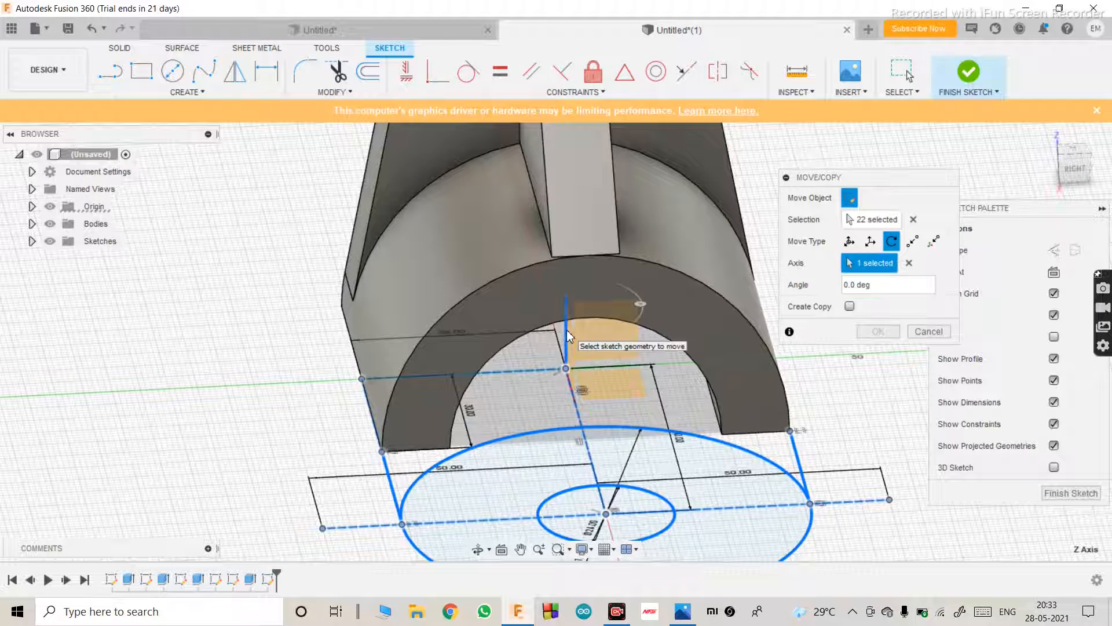
# Step: Rotate the selected flange geometry 270 degrees about the Z axis and confirm the move
pyautogui.scroll(-2, 789, 332)
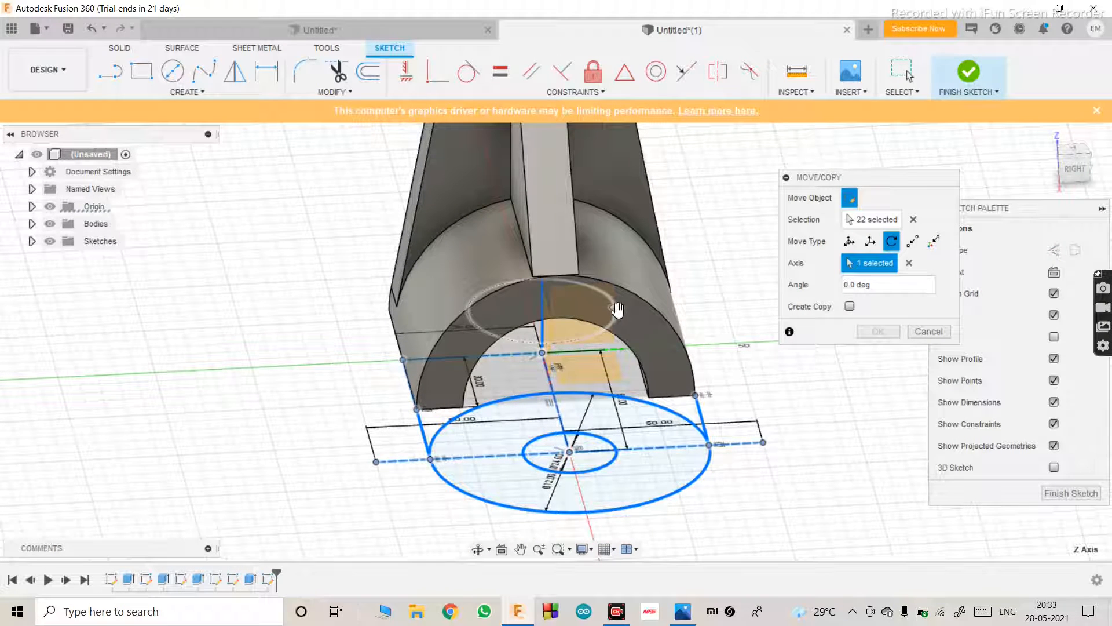
pyautogui.moveTo(618, 306)
pyautogui.mouseDown()
pyautogui.moveTo(575, 346)
pyautogui.moveTo(533, 352)
pyautogui.moveTo(490, 345)
pyautogui.moveTo(574, 347)
pyautogui.moveTo(614, 301)
pyautogui.moveTo(453, 284)
pyautogui.moveTo(474, 331)
pyautogui.moveTo(510, 352)
pyautogui.moveTo(552, 355)
pyautogui.mouseUp()
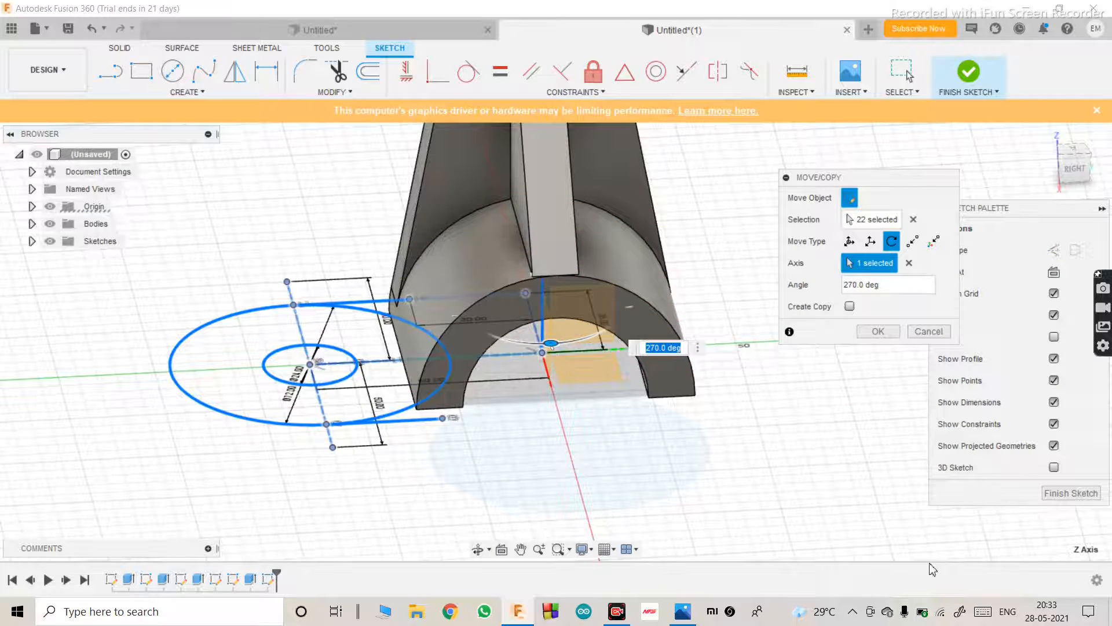
pyautogui.moveTo(889, 288); pyautogui.dragTo(816, 292)
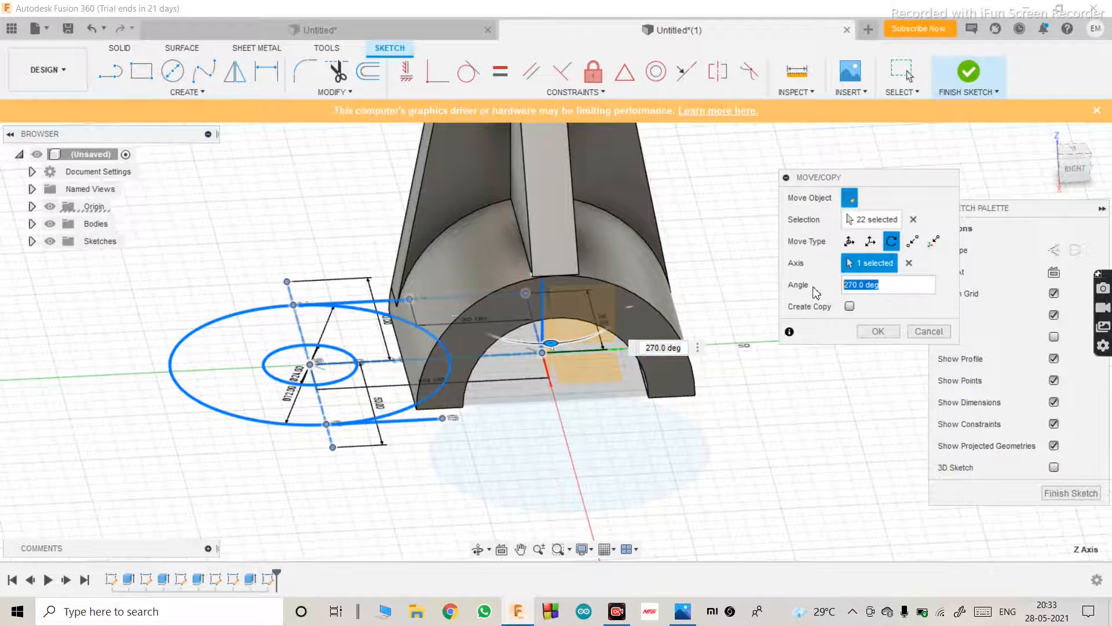
pyautogui.write('270')
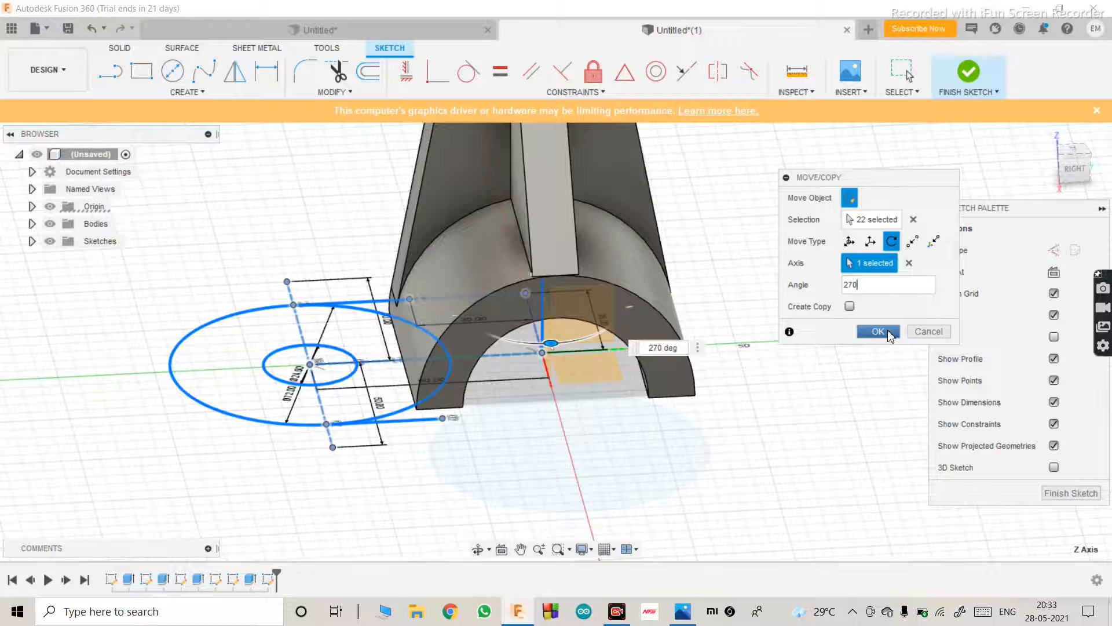
pyautogui.click(877, 331)
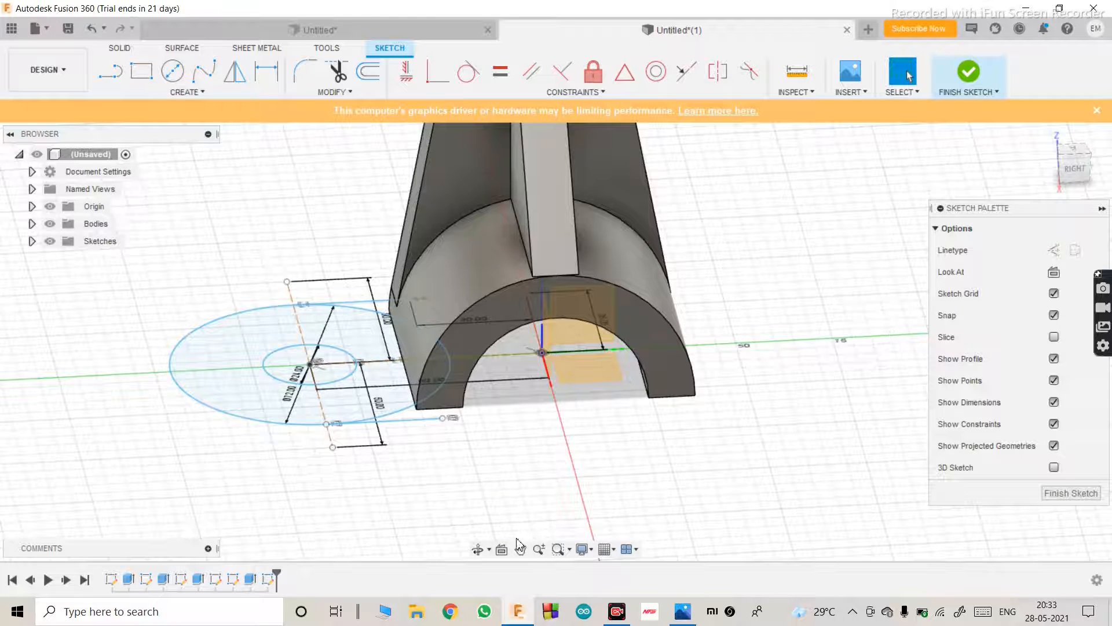
# Step: View the sketch squarely from below and set the flange's outer circle diameter to 60 mm
pyautogui.click(477, 548)
pyautogui.moveTo(479, 405)
pyautogui.mouseDown()
pyautogui.moveTo(554, 235)
pyautogui.moveTo(566, 231)
pyautogui.moveTo(565, 258)
pyautogui.moveTo(588, 275)
pyautogui.moveTo(651, 219)
pyautogui.moveTo(641, 266)
pyautogui.moveTo(801, 271)
pyautogui.mouseUp()
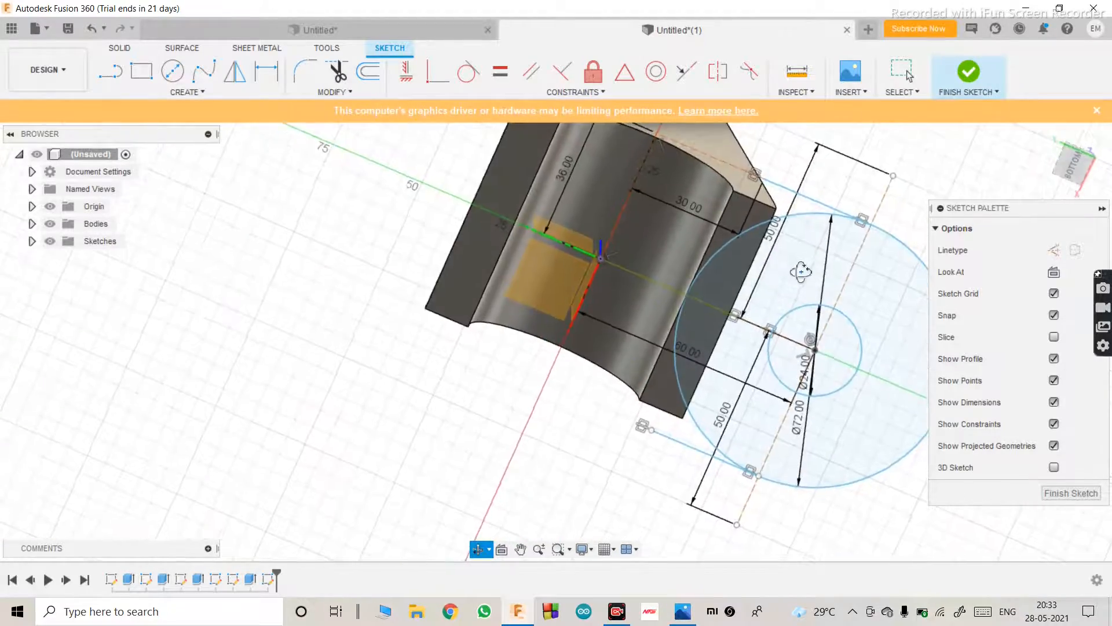
pyautogui.click(1080, 169)
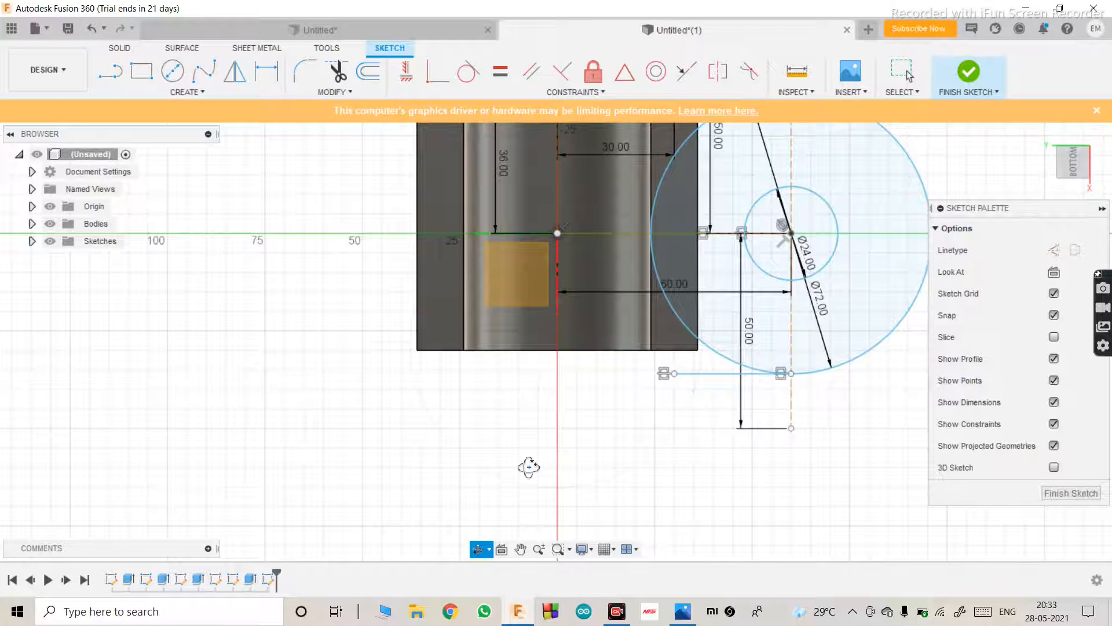
pyautogui.scroll(5, 640, 392)
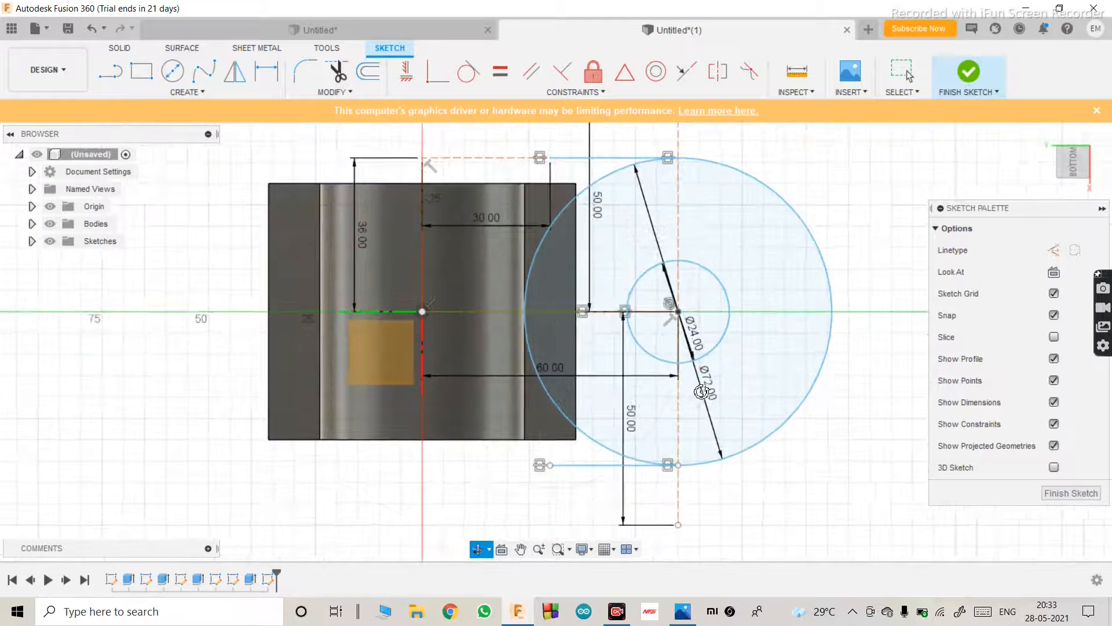
pyautogui.press('Escape')
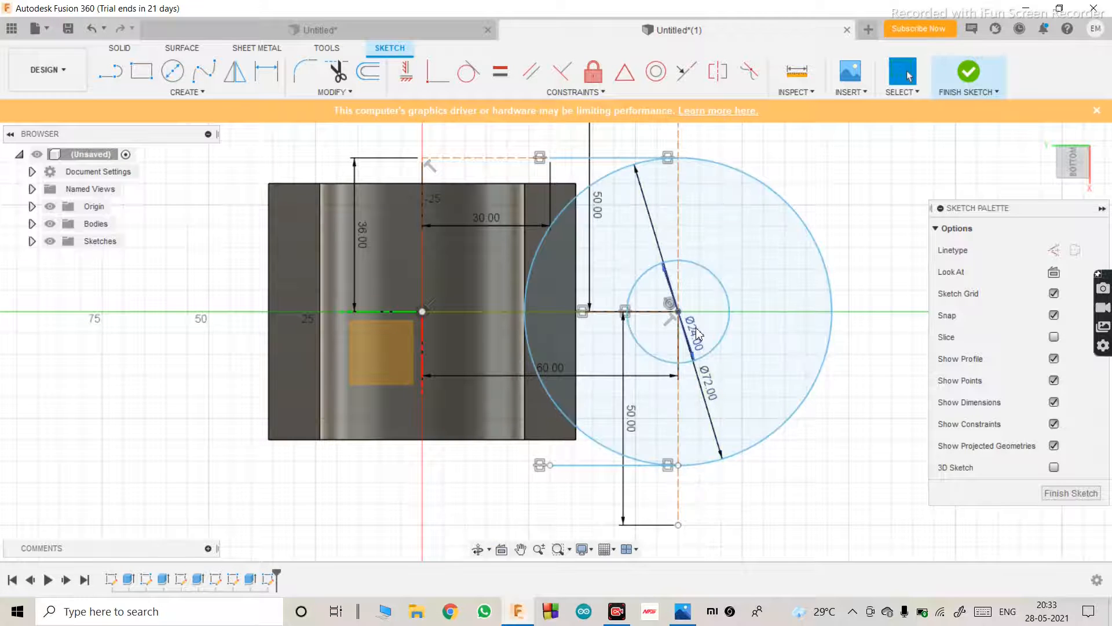
pyautogui.doubleClick(699, 354)
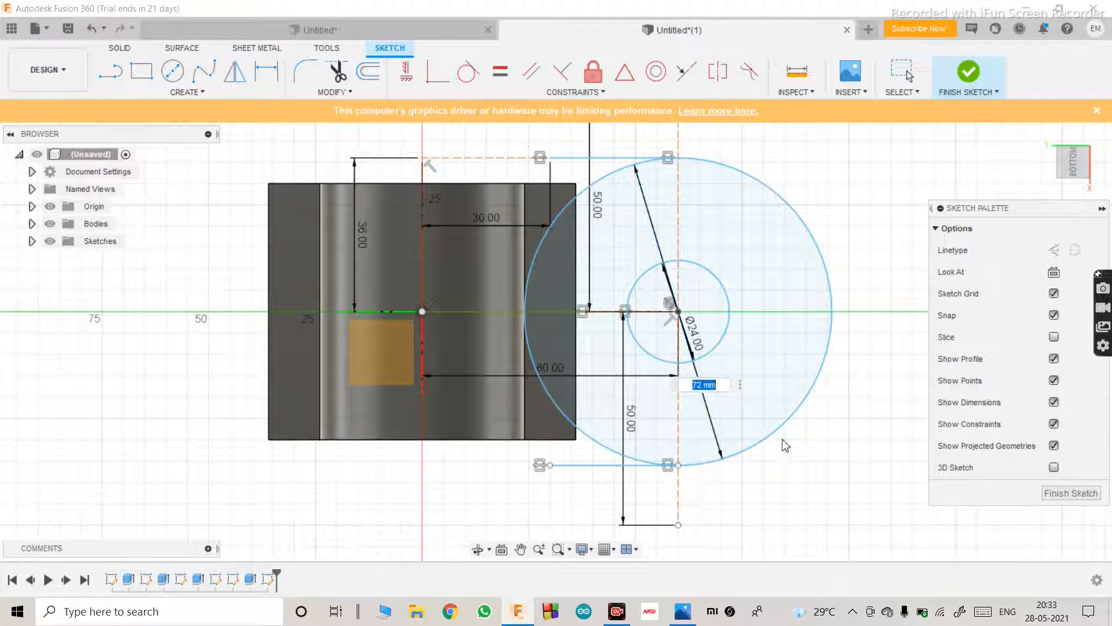
pyautogui.write('60')
pyautogui.press('Return')
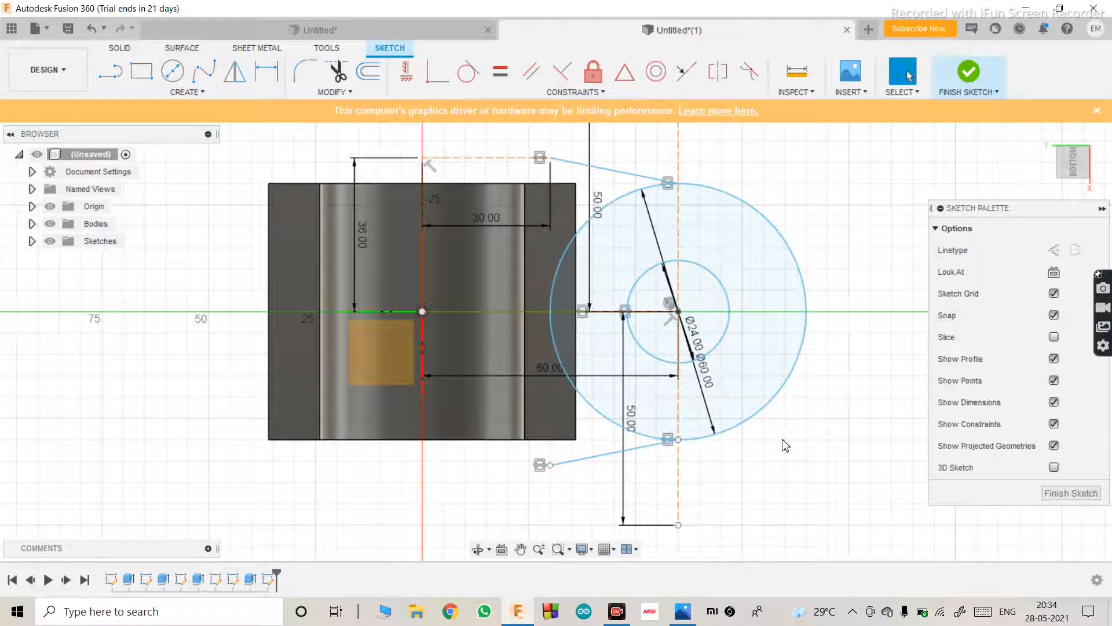
# Step: Delete the two slanted solid lines attached to the upper and lower ends of the flange's outer circle
pyautogui.scroll(-3, 569, 261)
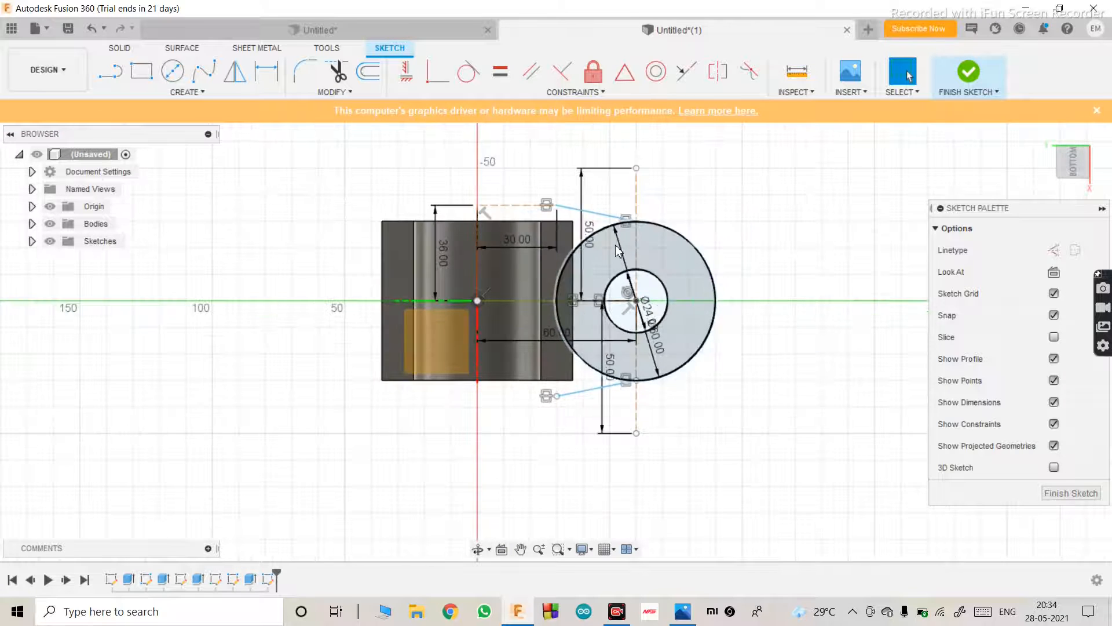
pyautogui.scroll(5, 611, 220)
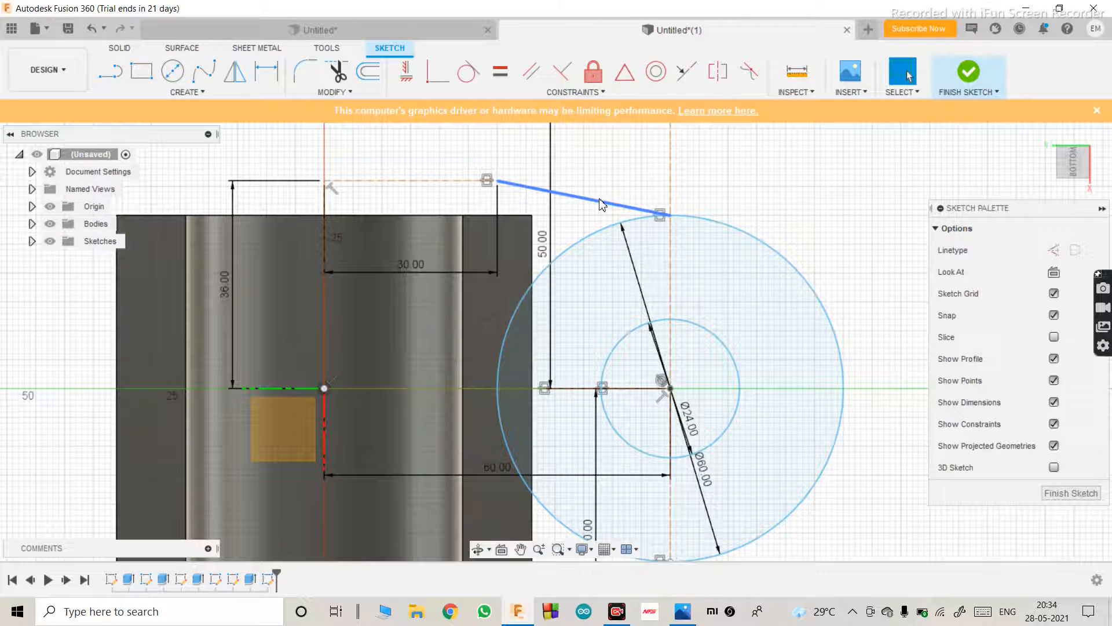
pyautogui.click(602, 204)
pyautogui.press('Delete')
pyautogui.scroll(-4, 520, 194)
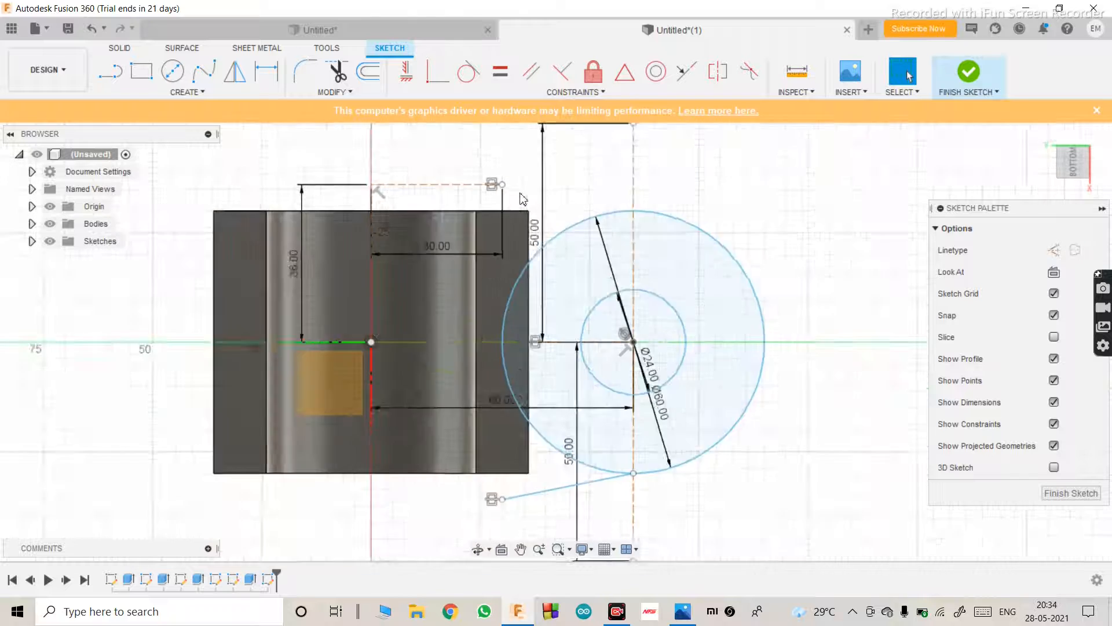
pyautogui.scroll(4, 573, 447)
pyautogui.click(512, 394)
pyautogui.press('Delete')
pyautogui.scroll(-3, 542, 509)
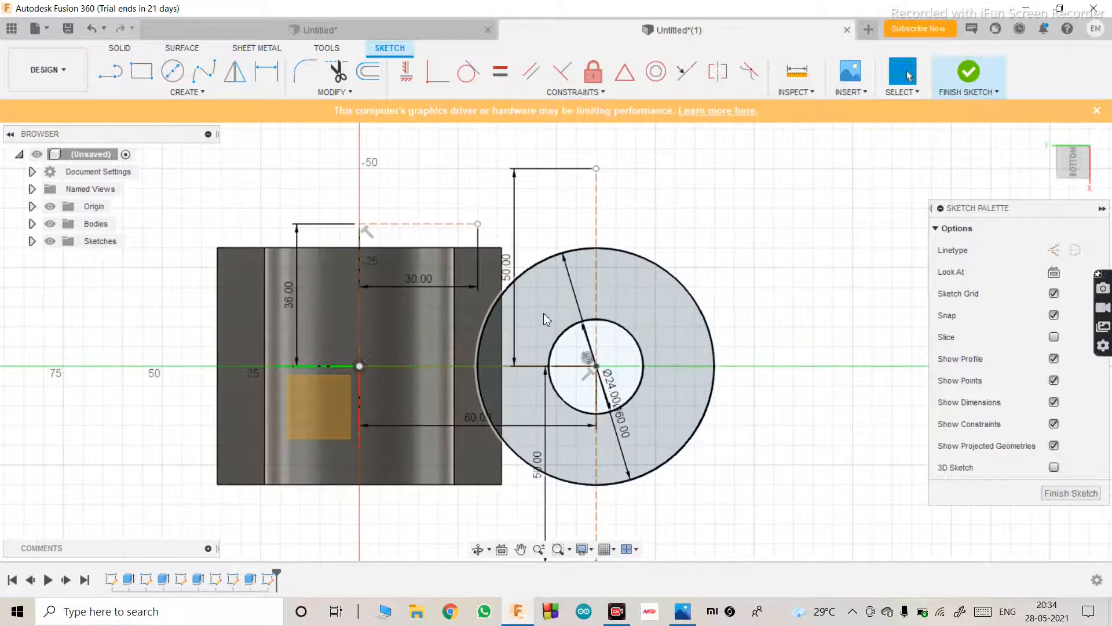
# Step: Delete the horizontal 30 mm construction line above the base outline
pyautogui.scroll(3, 545, 313)
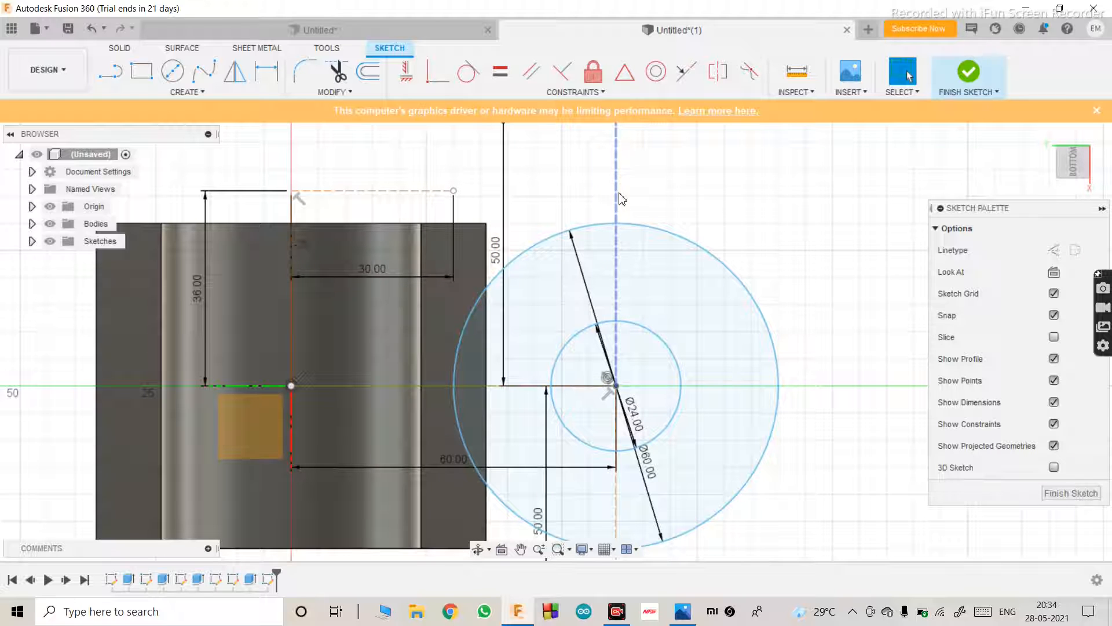
pyautogui.click(407, 191)
pyautogui.press('Delete')
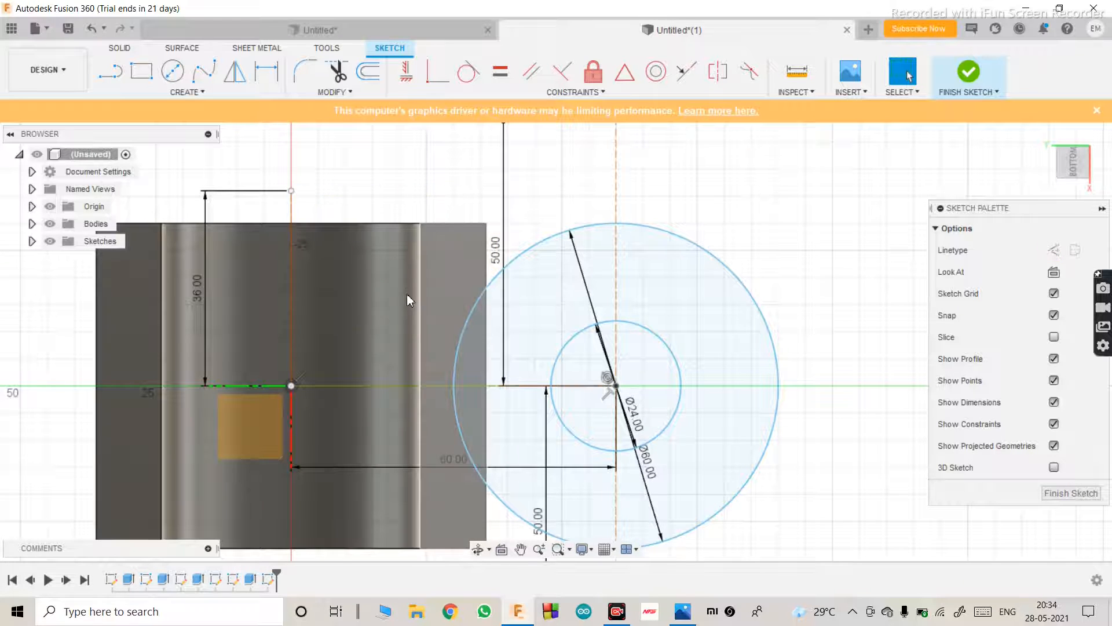
# Step: Draw a vertical 30 mm construction line from the origin up to the base's upper edge
pyautogui.scroll(-2, 398, 299)
pyautogui.scroll(2, 406, 359)
pyautogui.scroll(-2, 431, 438)
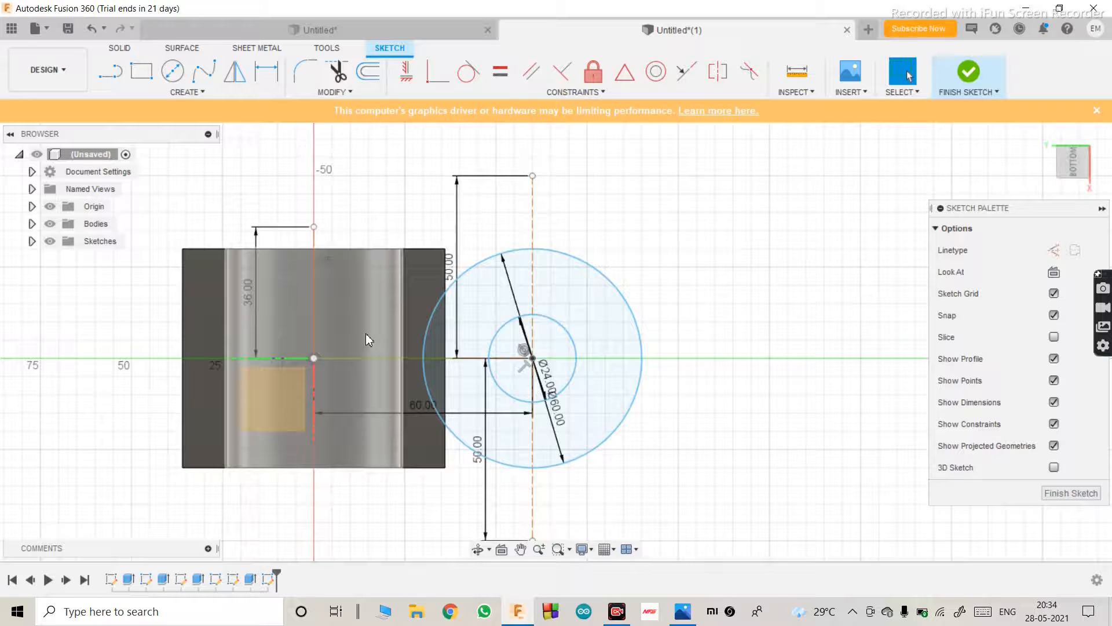
pyautogui.scroll(3, 366, 332)
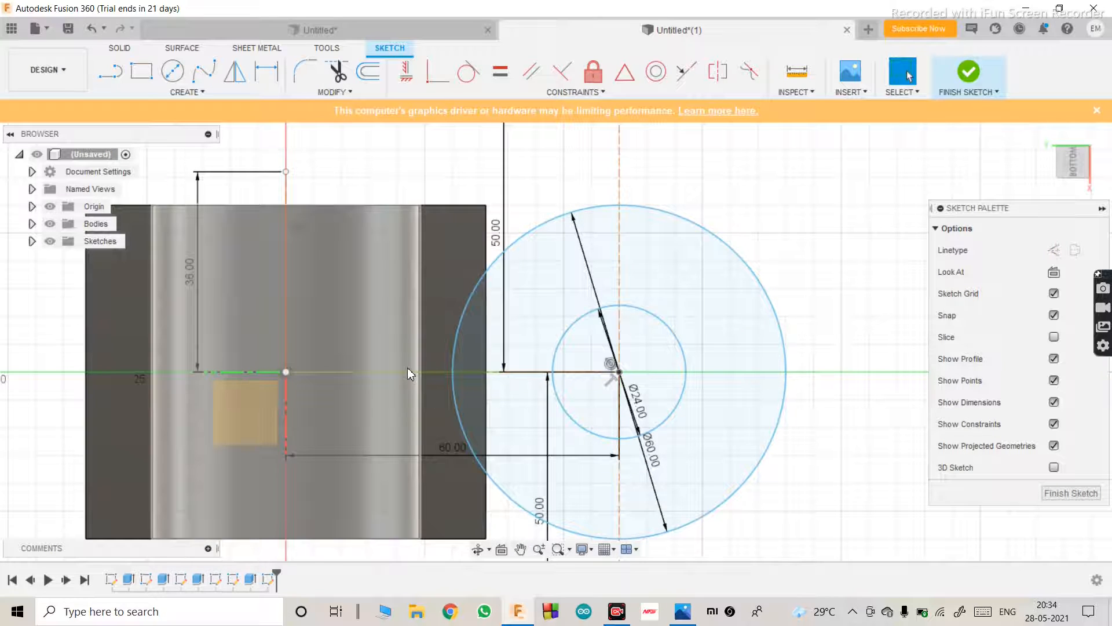
pyautogui.press('l')
pyautogui.click(1049, 253)
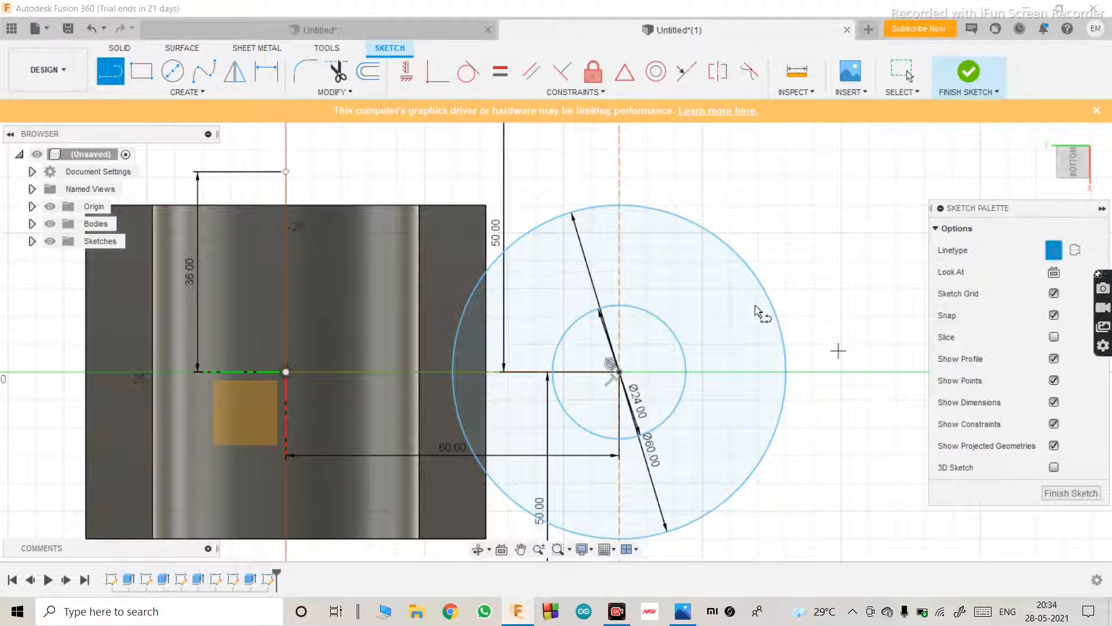
pyautogui.click(285, 372)
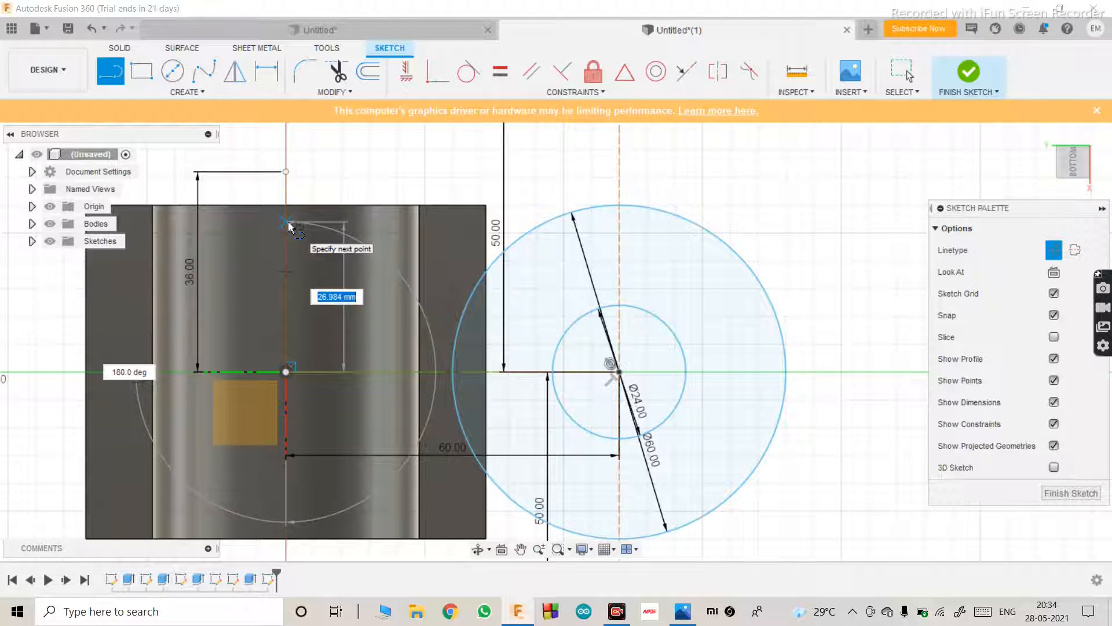
pyautogui.write('30')
pyautogui.press('Return')
pyautogui.press('Escape')
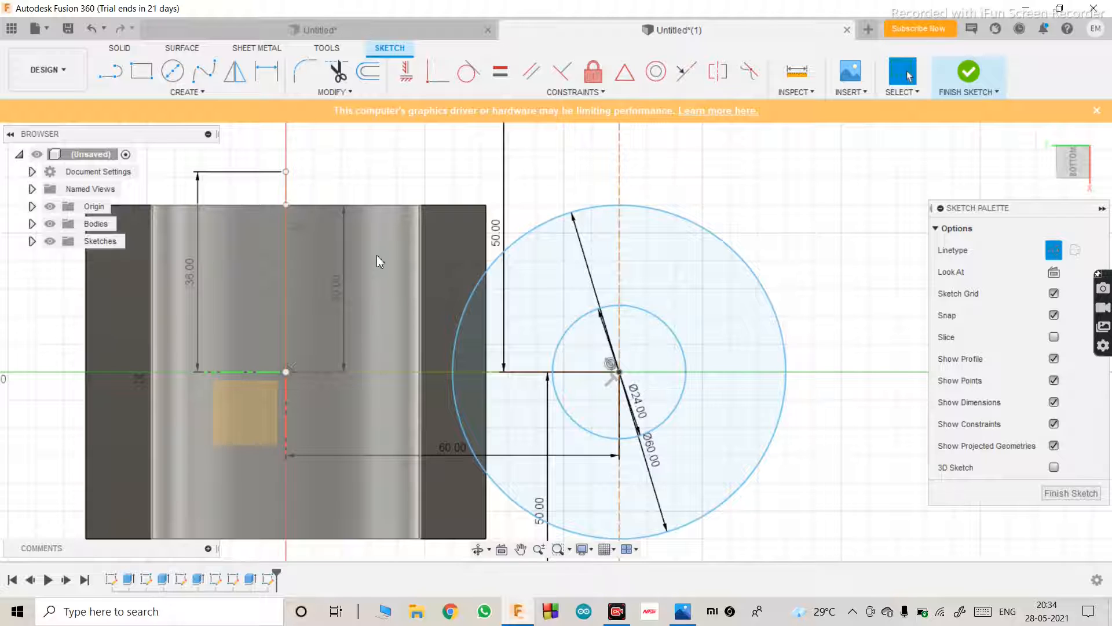
# Step: Try to draw a construction line from the upper end of the 30 mm line along the base's edge, and undo the resulting arc
pyautogui.press('l')
pyautogui.click(285, 205)
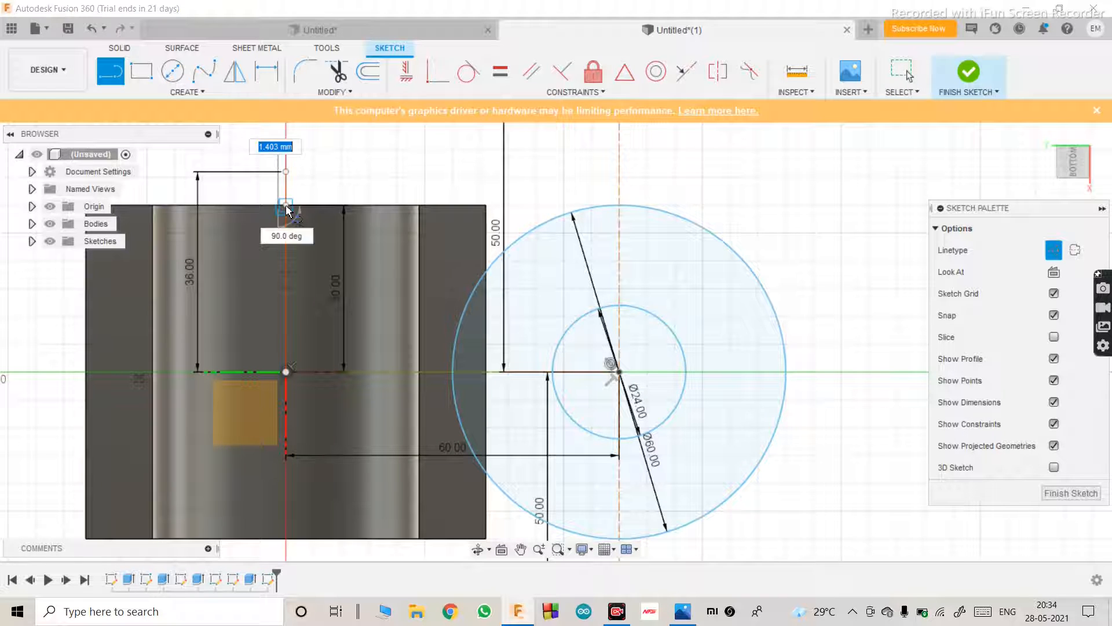
pyautogui.press('Escape')
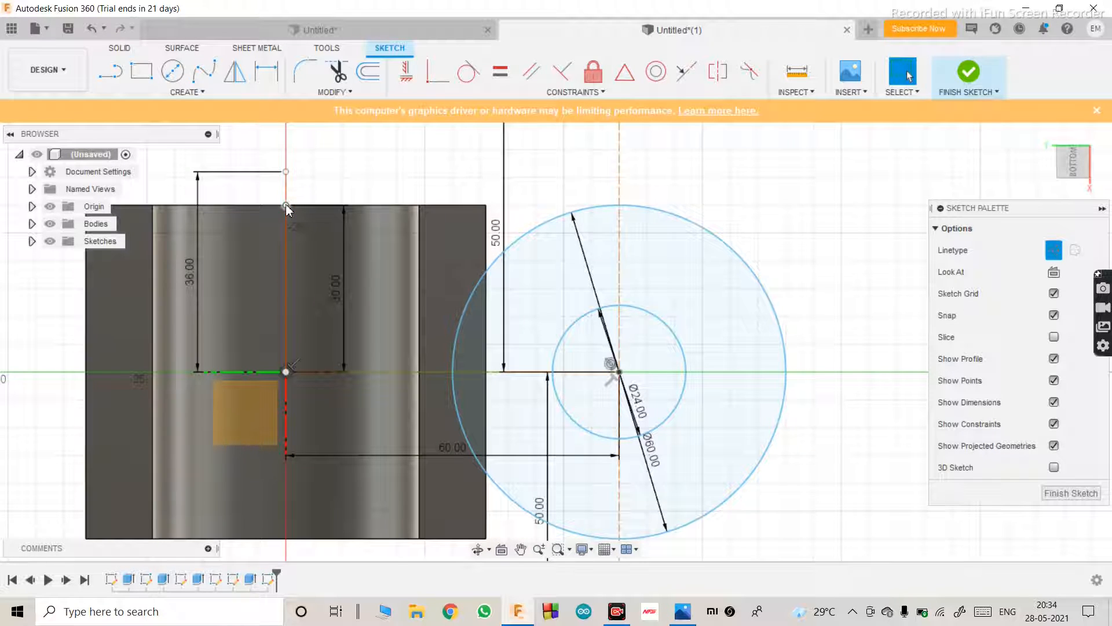
pyautogui.press('l')
pyautogui.click(285, 205)
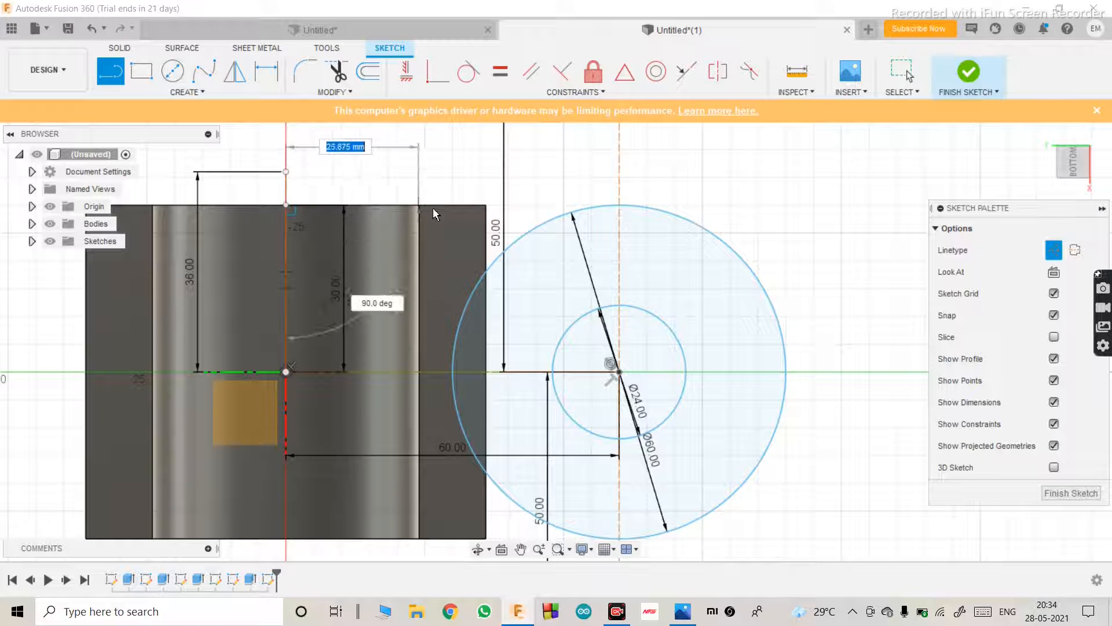
pyautogui.moveTo(480, 204); pyautogui.dragTo(488, 204)
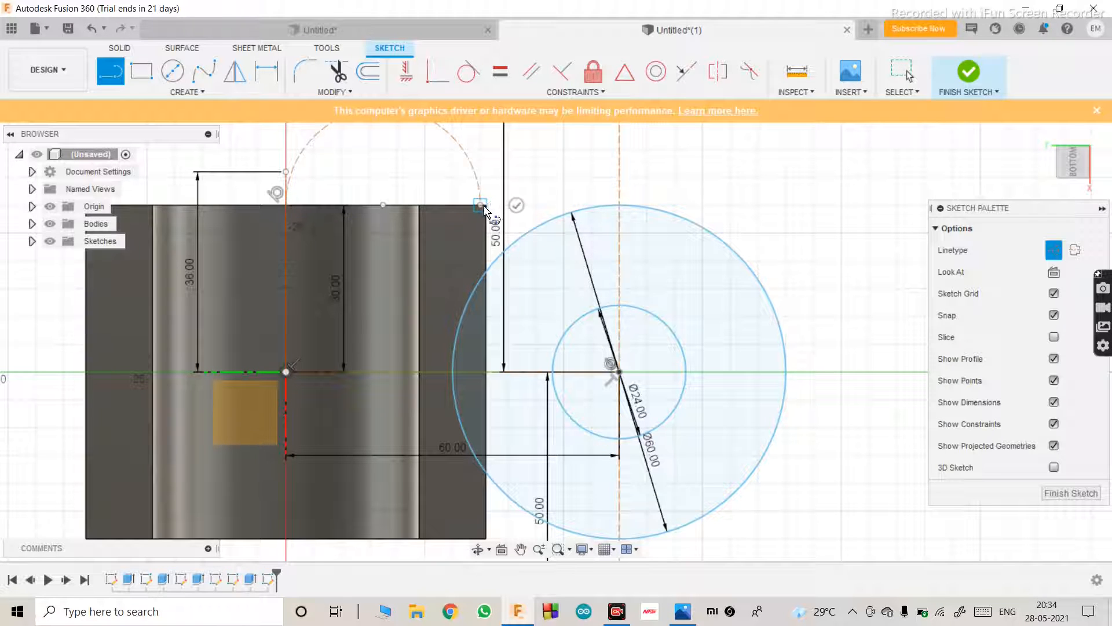
pyautogui.scroll(-1, 419, 249)
pyautogui.scroll(-1, 419, 253)
pyautogui.press('Escape')
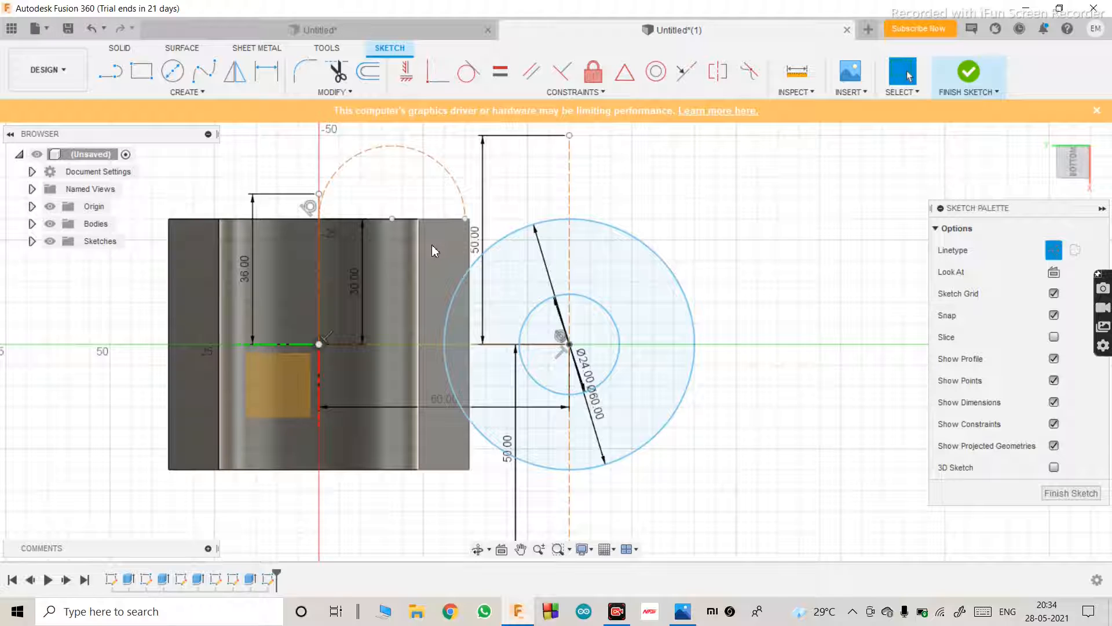
pyautogui.hotkey('ctrl', 'z')
pyautogui.scroll(-3, 357, 359)
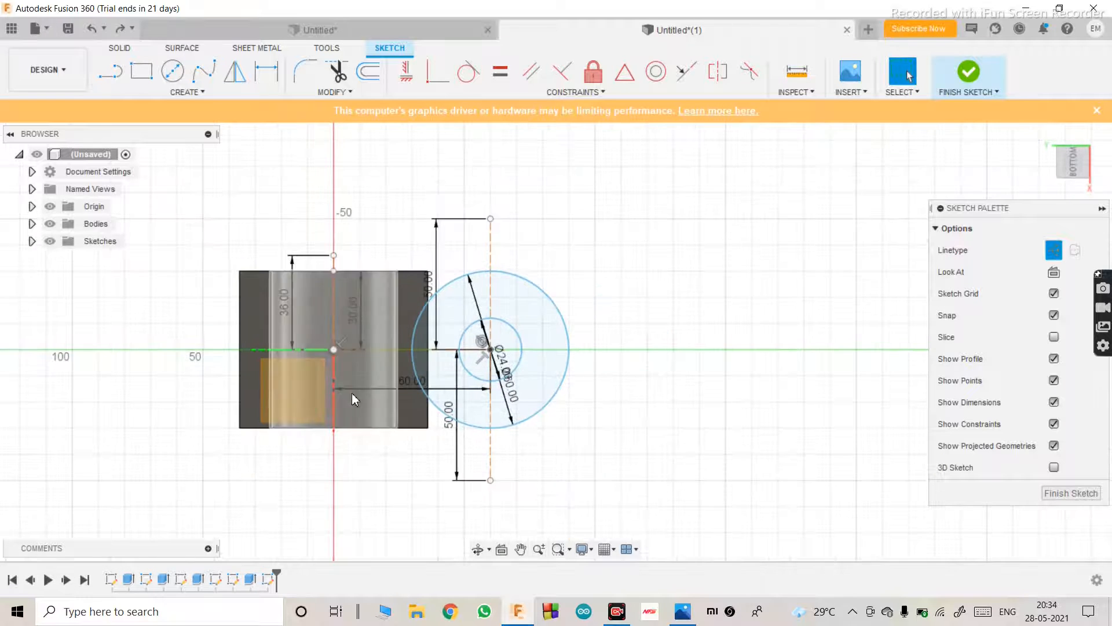
# Step: Draw a horizontal 36 mm construction line from the upper end of the vertical 30 mm line along the base's upper edge, consulting the reference drawing
pyautogui.scroll(4, 367, 275)
pyautogui.press('l')
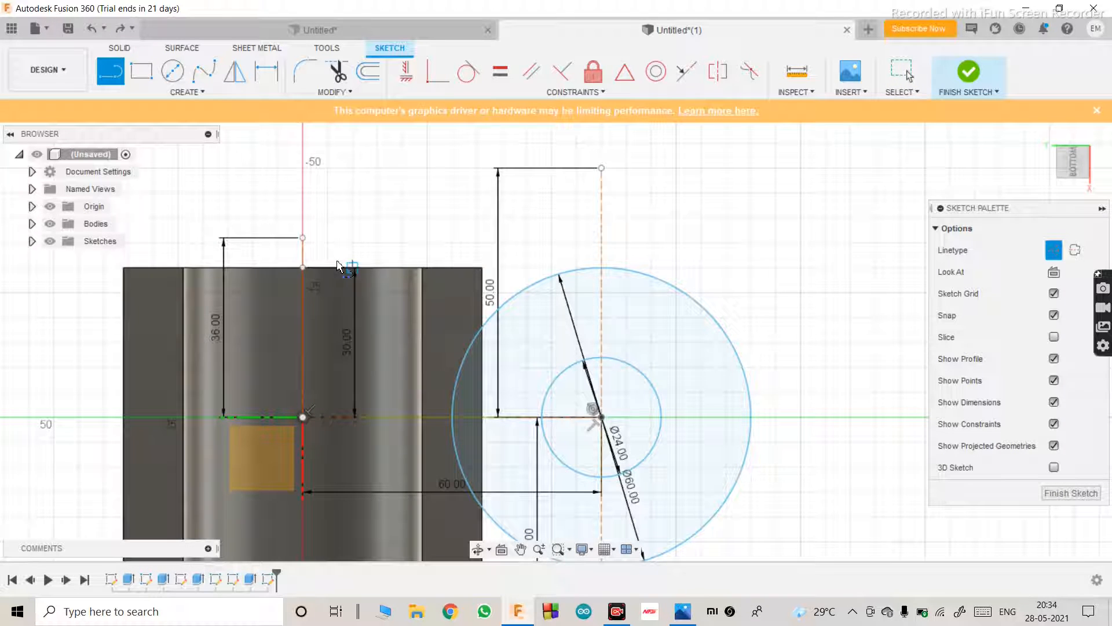
pyautogui.click(303, 268)
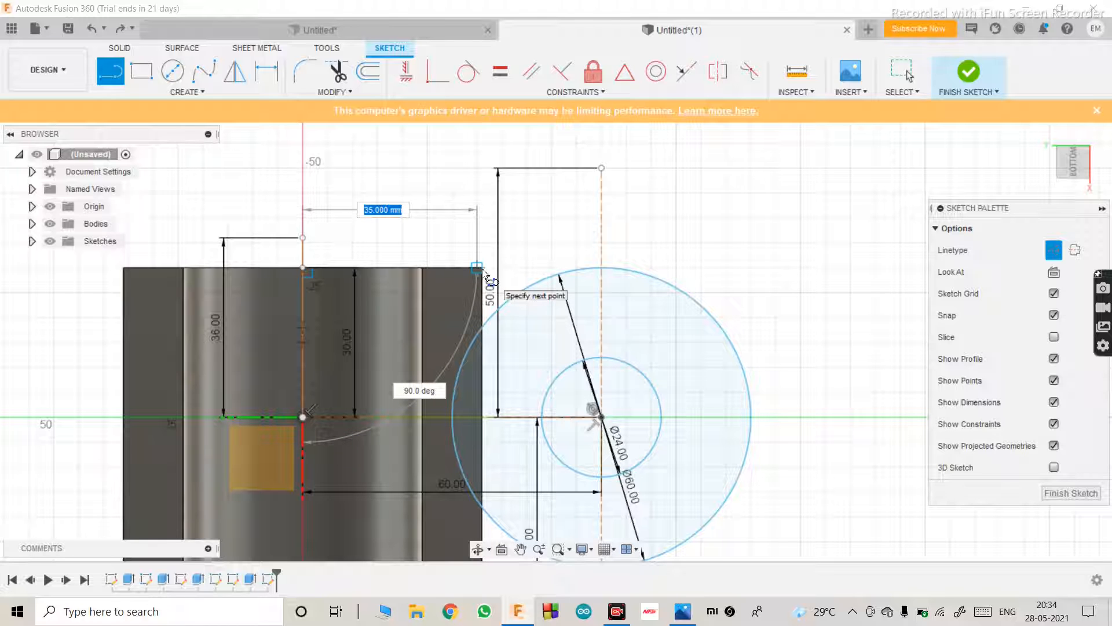
pyautogui.scroll(2, 483, 273)
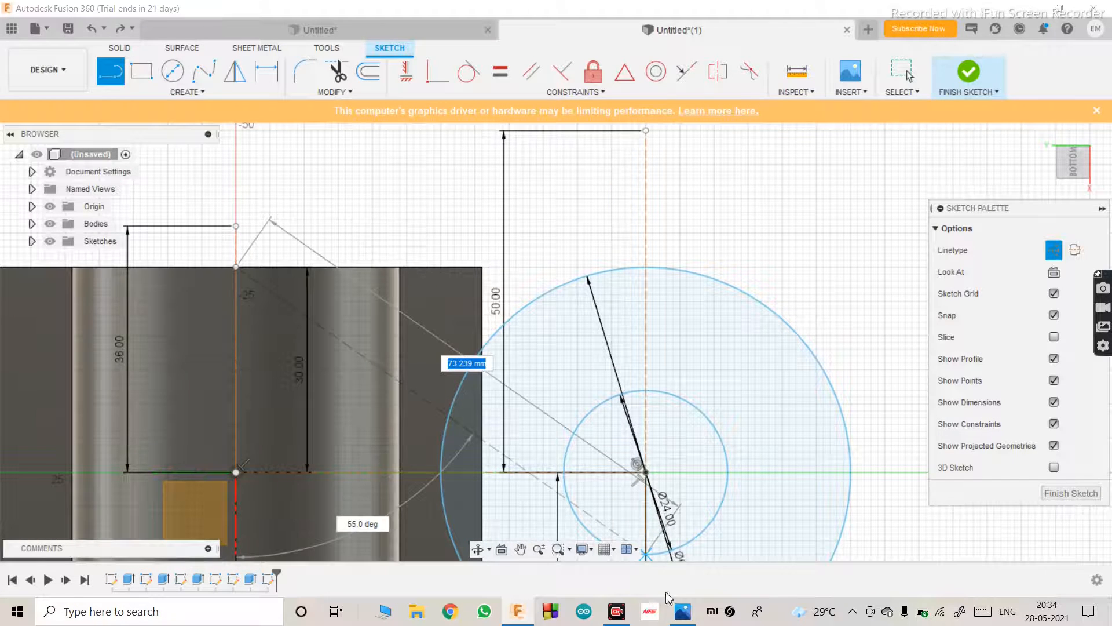
pyautogui.click(683, 612)
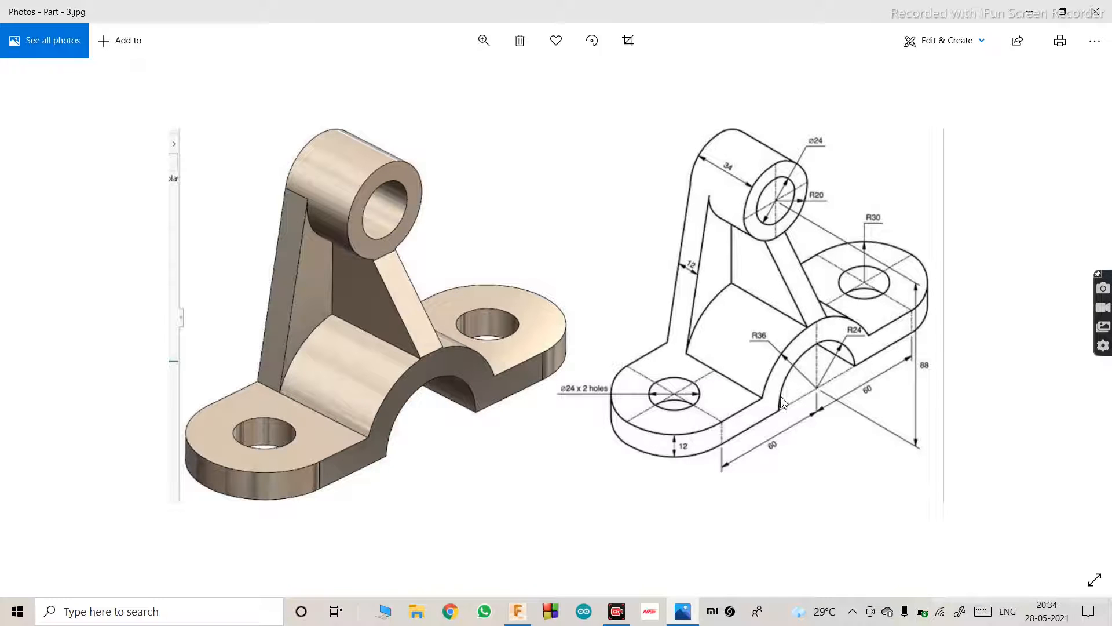
pyautogui.click(684, 620)
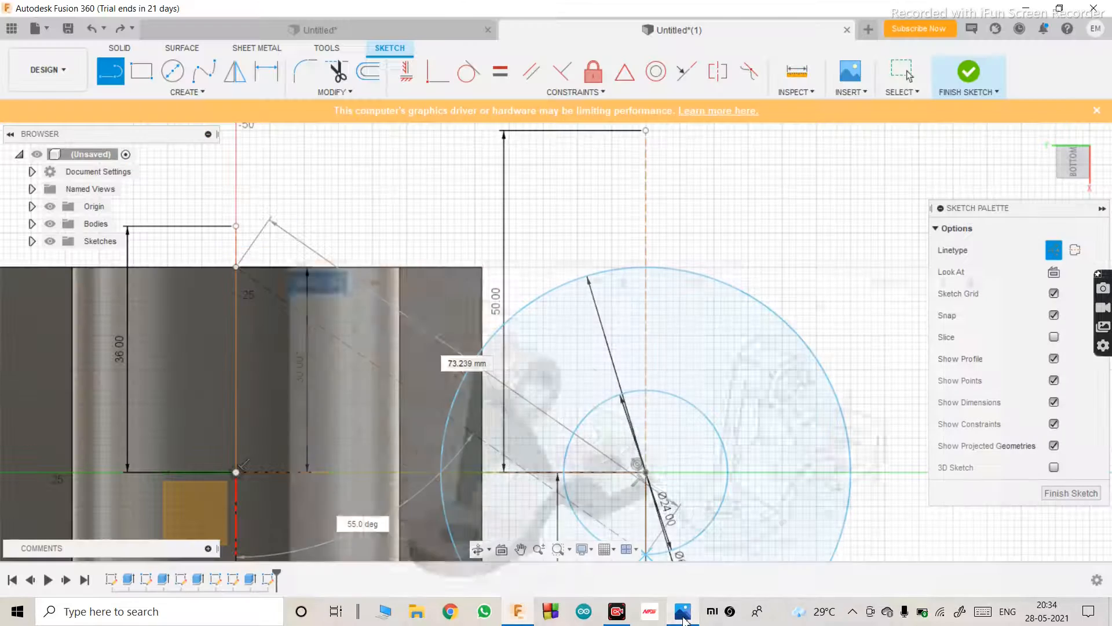
pyautogui.click(683, 612)
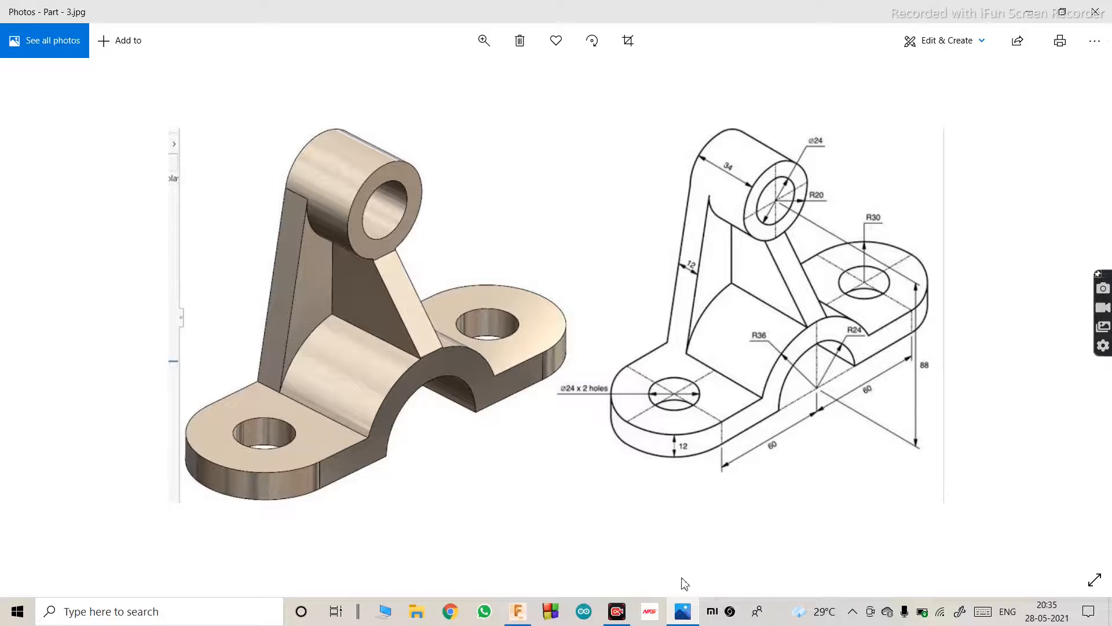
pyautogui.click(683, 612)
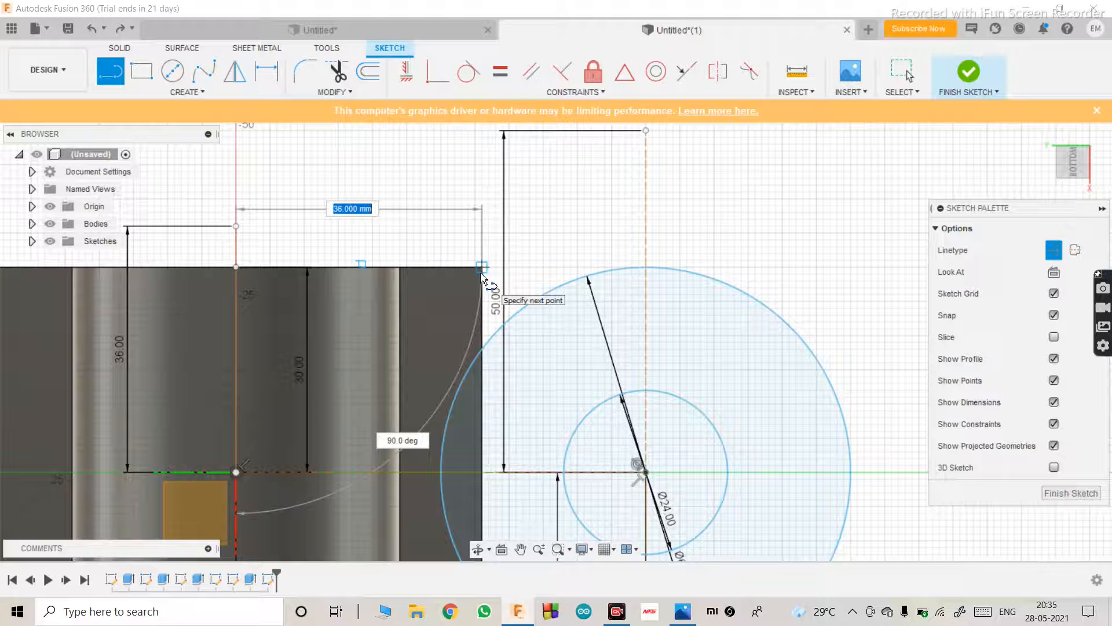
pyautogui.click(683, 611)
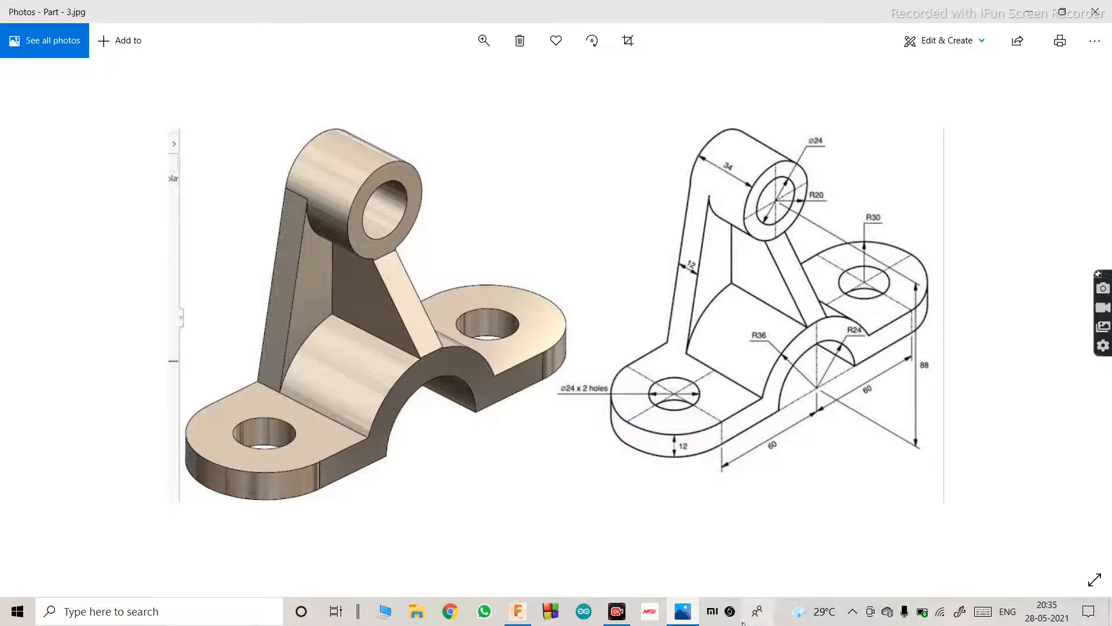
pyautogui.click(683, 612)
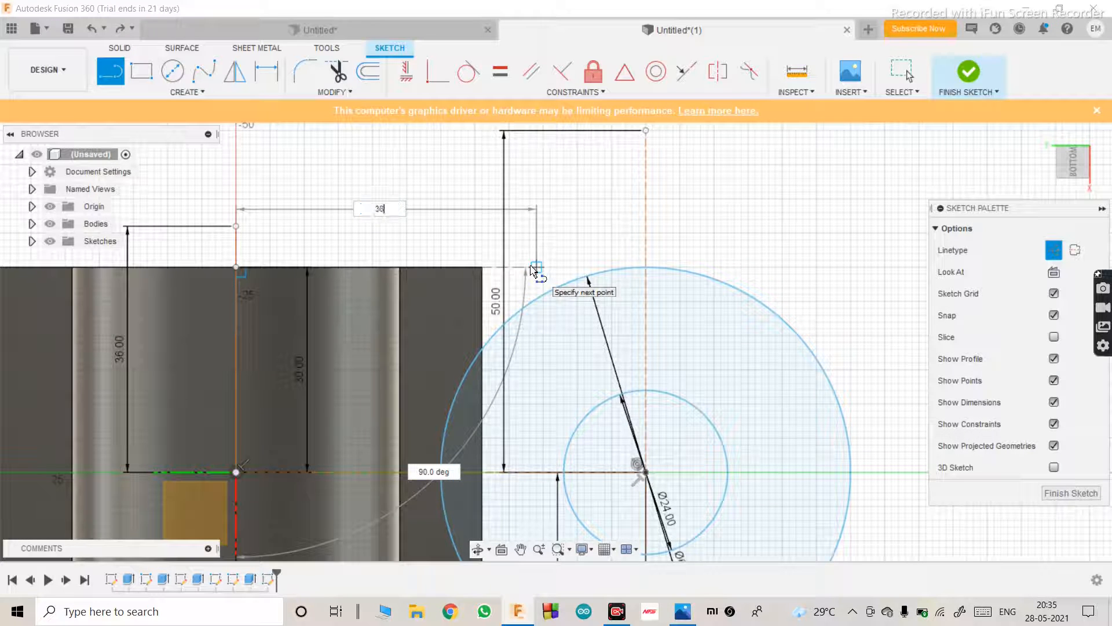
pyautogui.press('Return')
pyautogui.press('Escape')
pyautogui.scroll(-3, 521, 278)
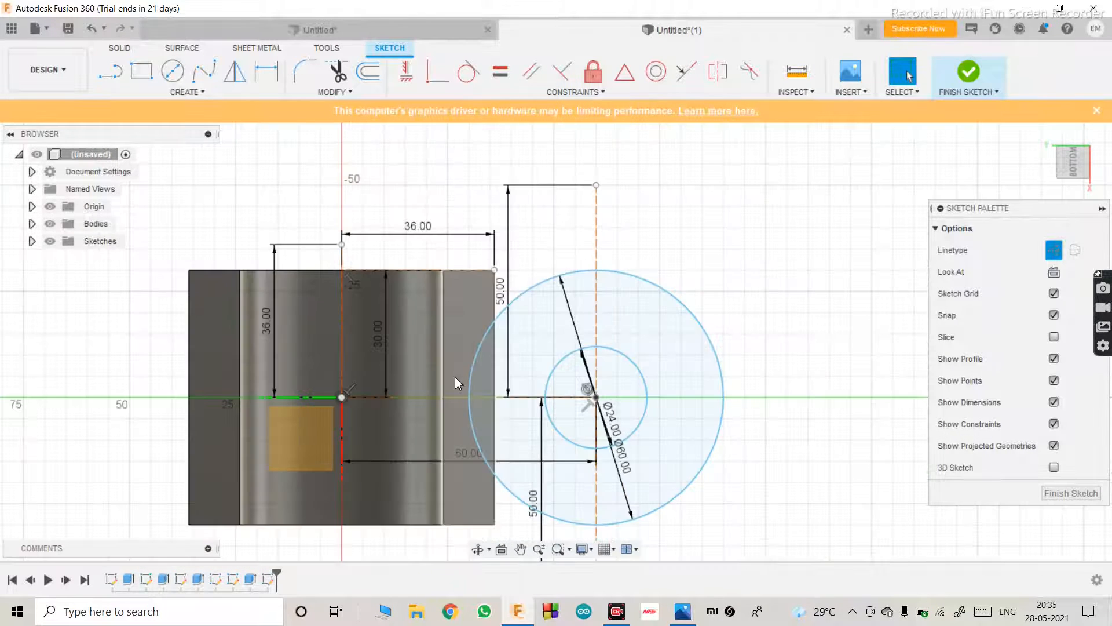
# Step: Draw a solid horizontal line from the base's upper corner to the uppermost point of the flange's outer circle
pyautogui.scroll(2, 456, 377)
pyautogui.scroll(2, 486, 370)
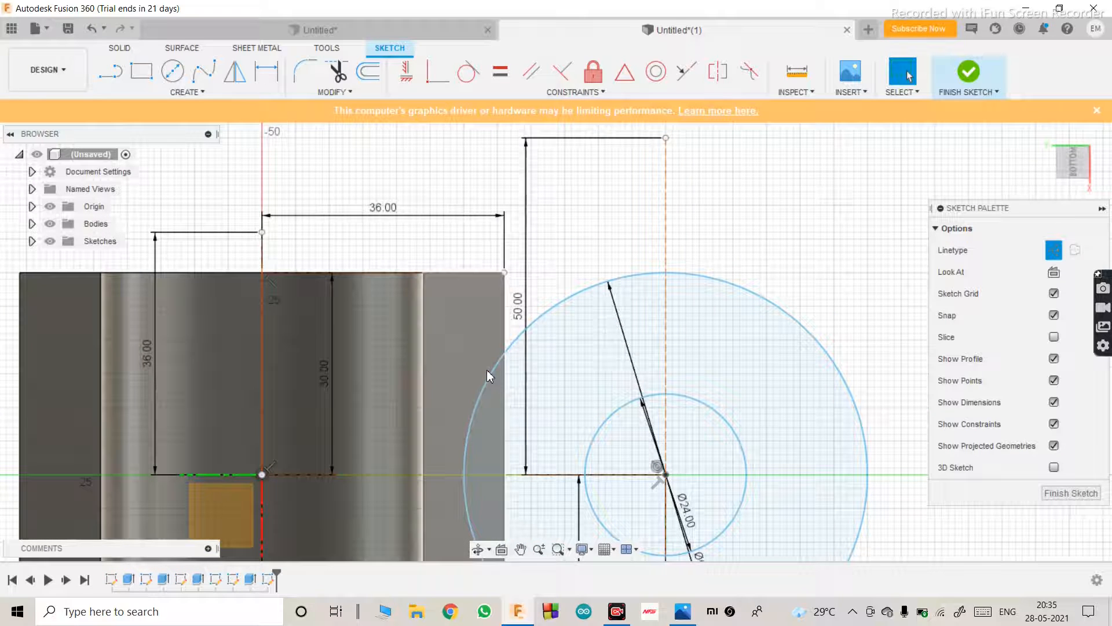
pyautogui.press('l')
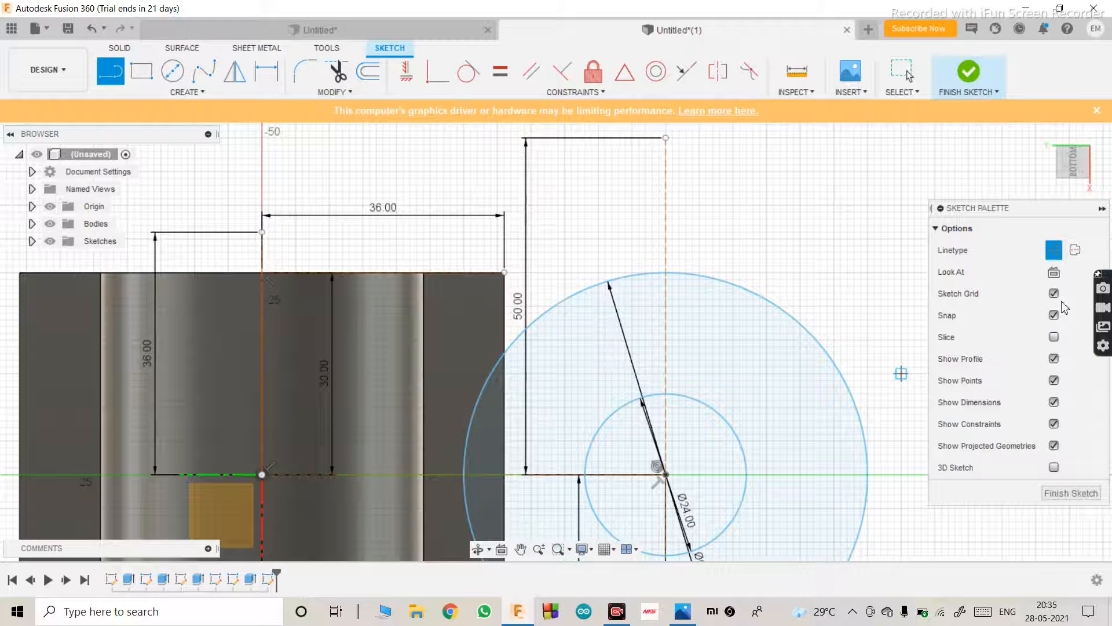
pyautogui.click(1054, 250)
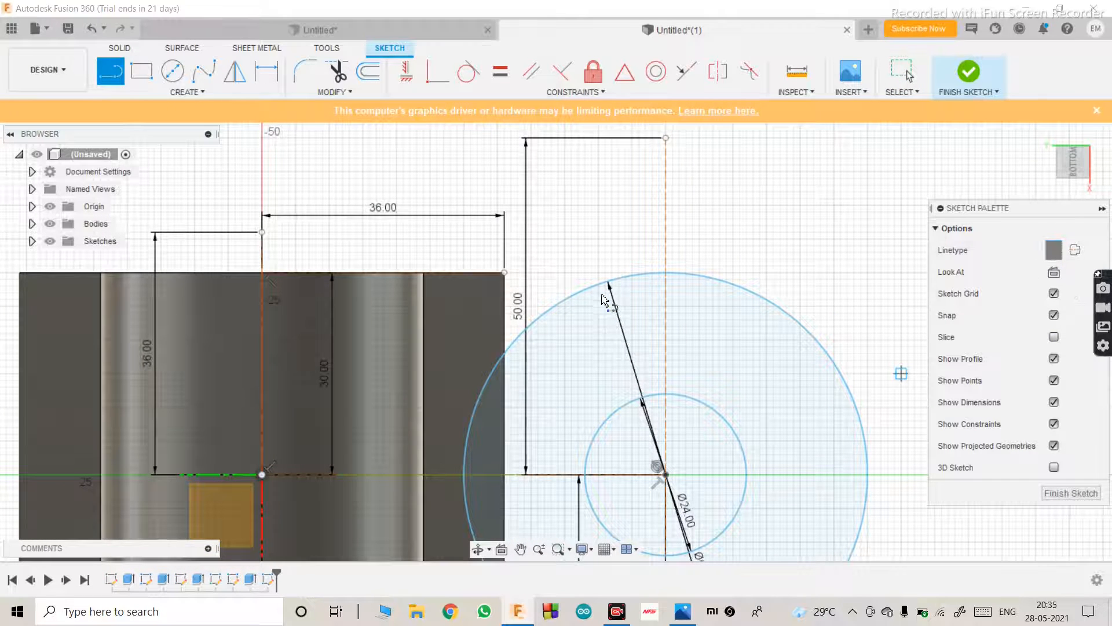
pyautogui.click(503, 274)
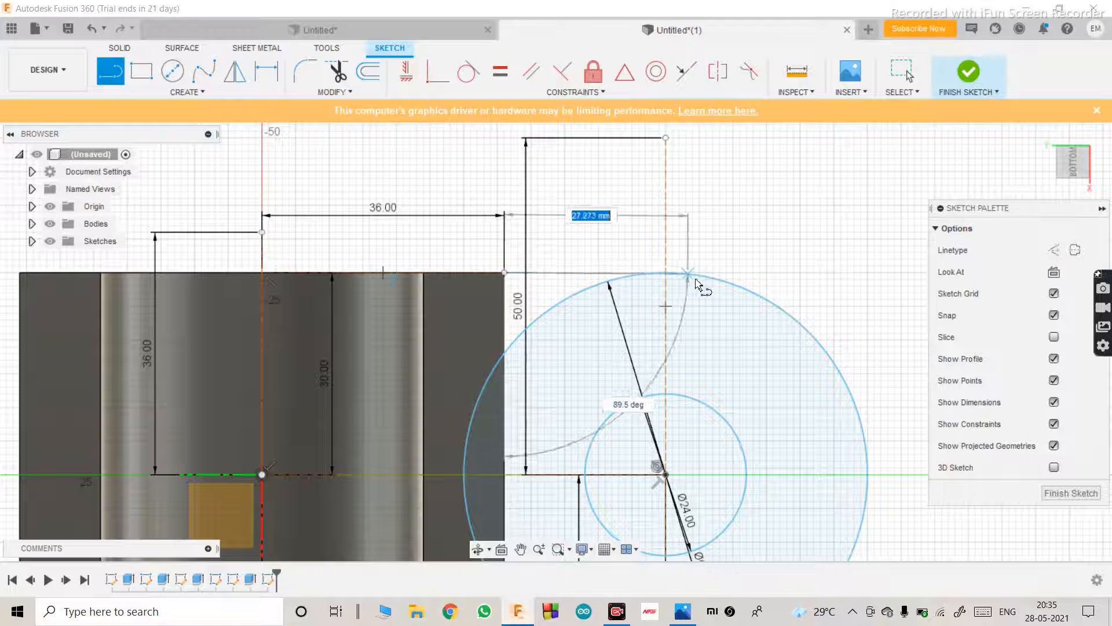
pyautogui.doubleClick(665, 273)
pyautogui.scroll(-3, 520, 284)
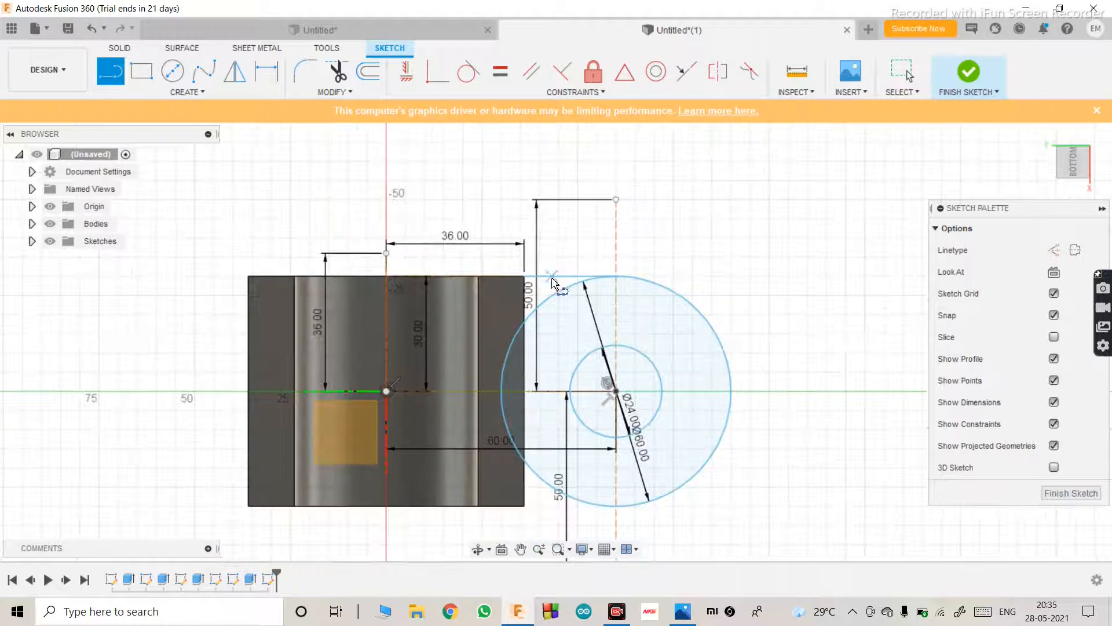
# Step: Draw a solid vertical line from the base's upper corner down along its side edge to the horizontal axis
pyautogui.scroll(2, 529, 367)
pyautogui.scroll(1, 529, 367)
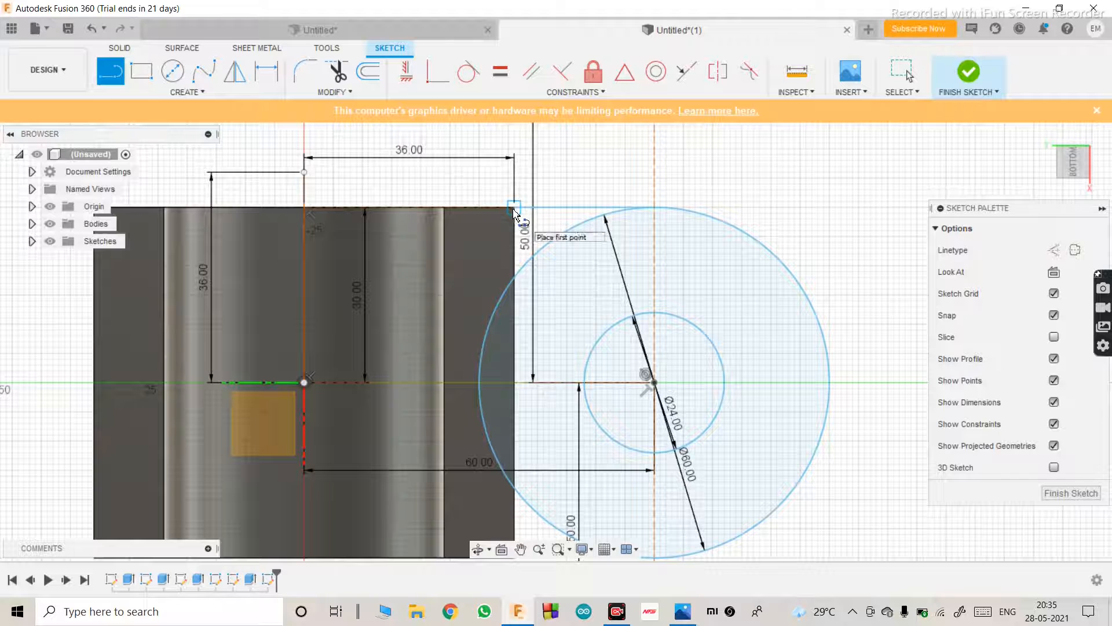
pyautogui.click(513, 208)
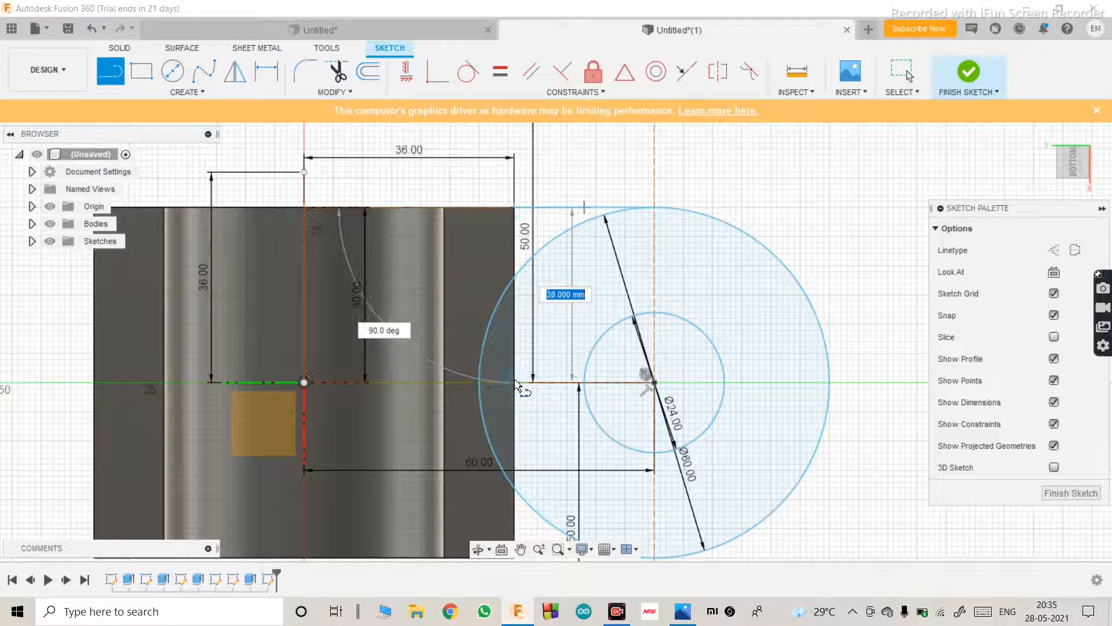
pyautogui.scroll(-2, 492, 466)
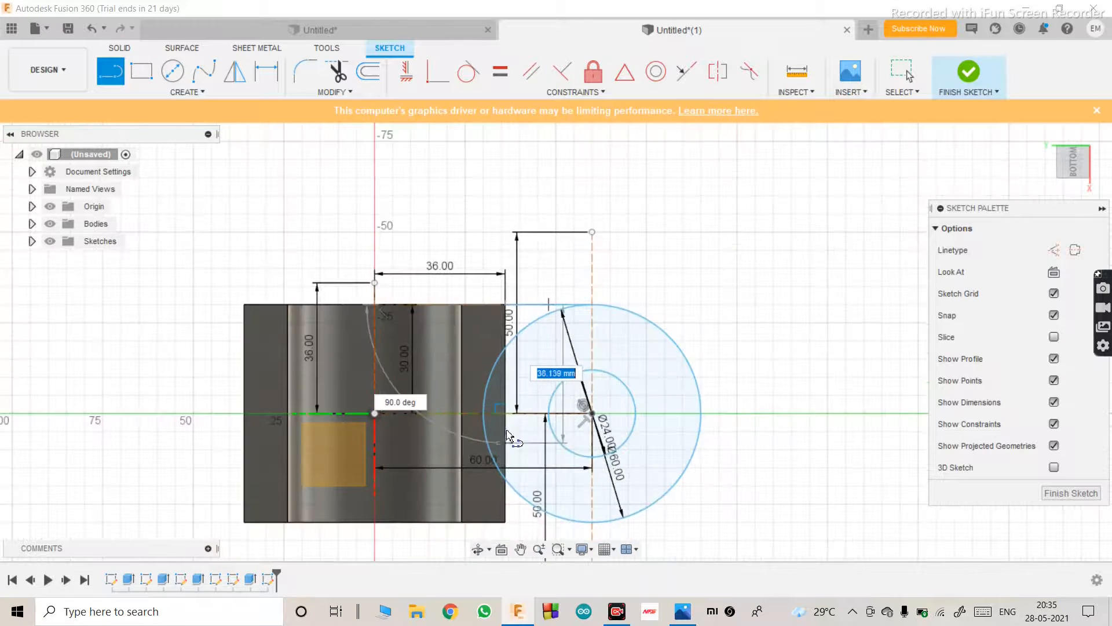
pyautogui.scroll(4, 498, 405)
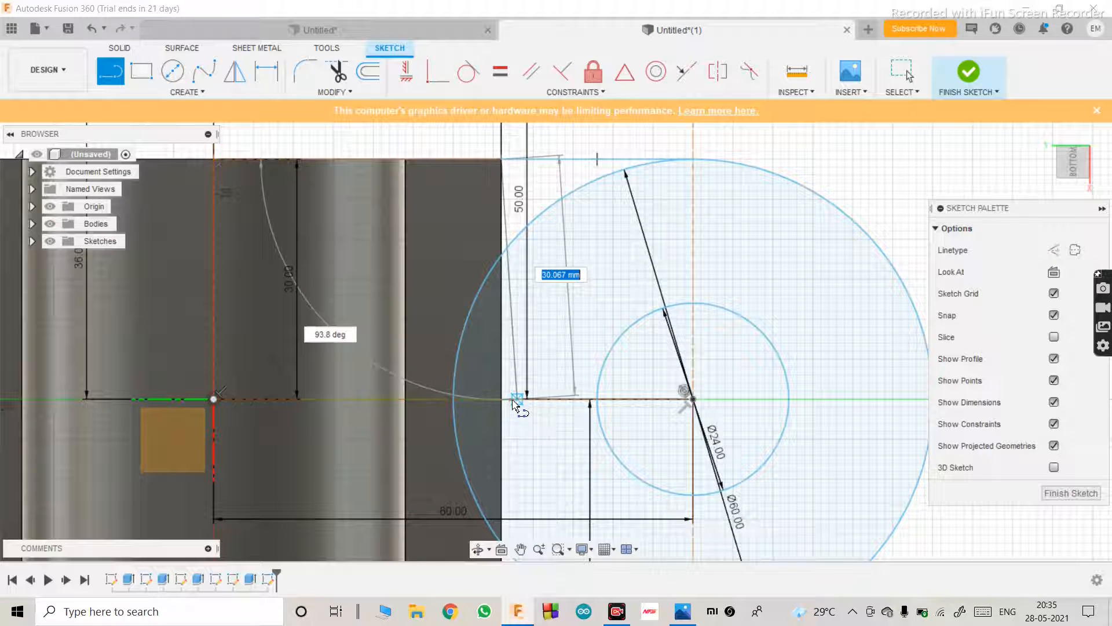
pyautogui.click(506, 399)
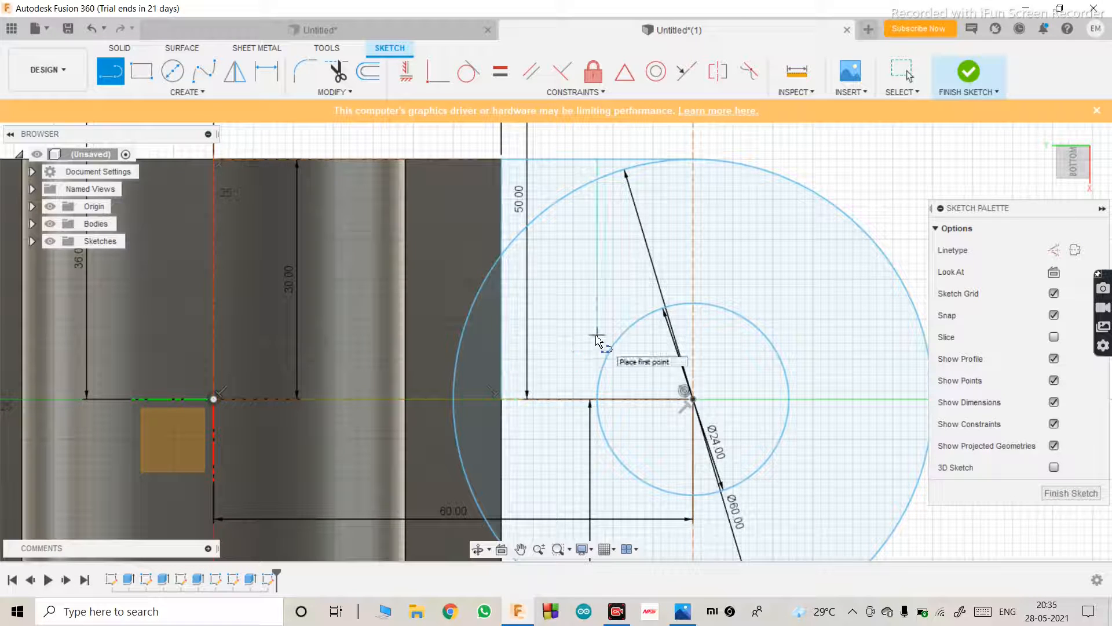
pyautogui.press('Escape')
# Step: Draw construction lines from the origin down to the base's lower edge and 36 mm along that edge to its corner
pyautogui.scroll(-2, 568, 317)
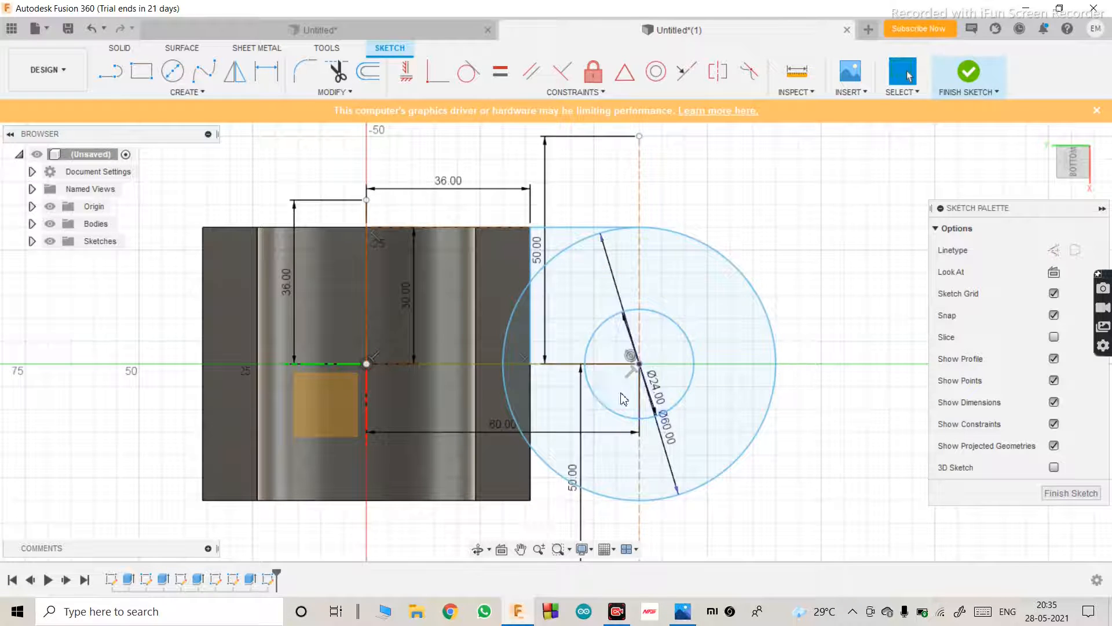
pyautogui.scroll(-2, 544, 273)
pyautogui.scroll(3, 524, 302)
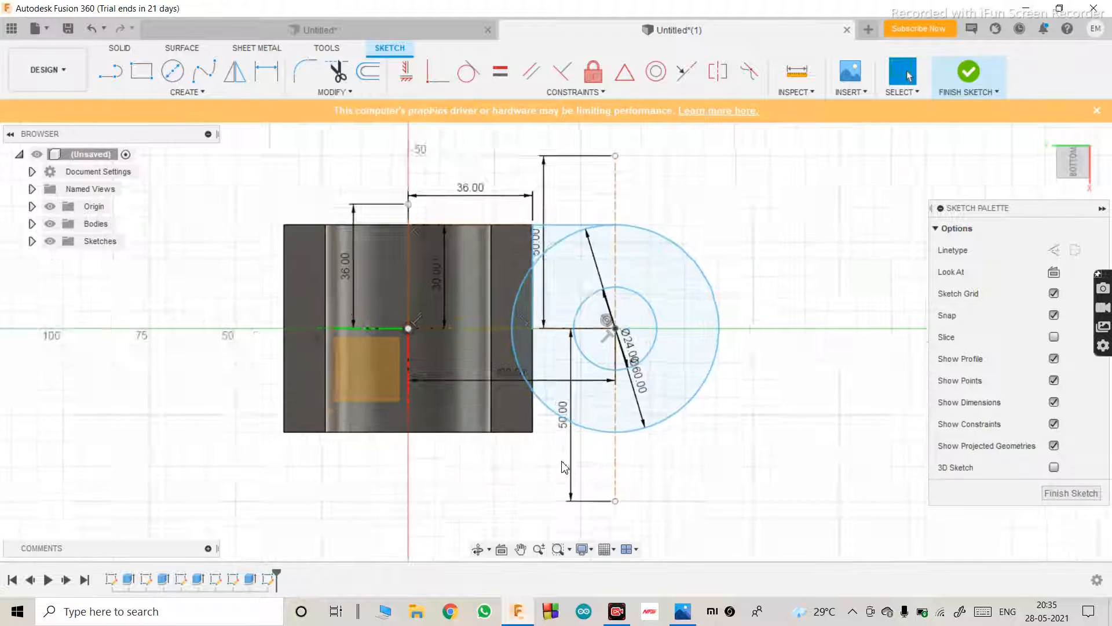
pyautogui.scroll(-1, 544, 462)
pyautogui.scroll(2, 553, 510)
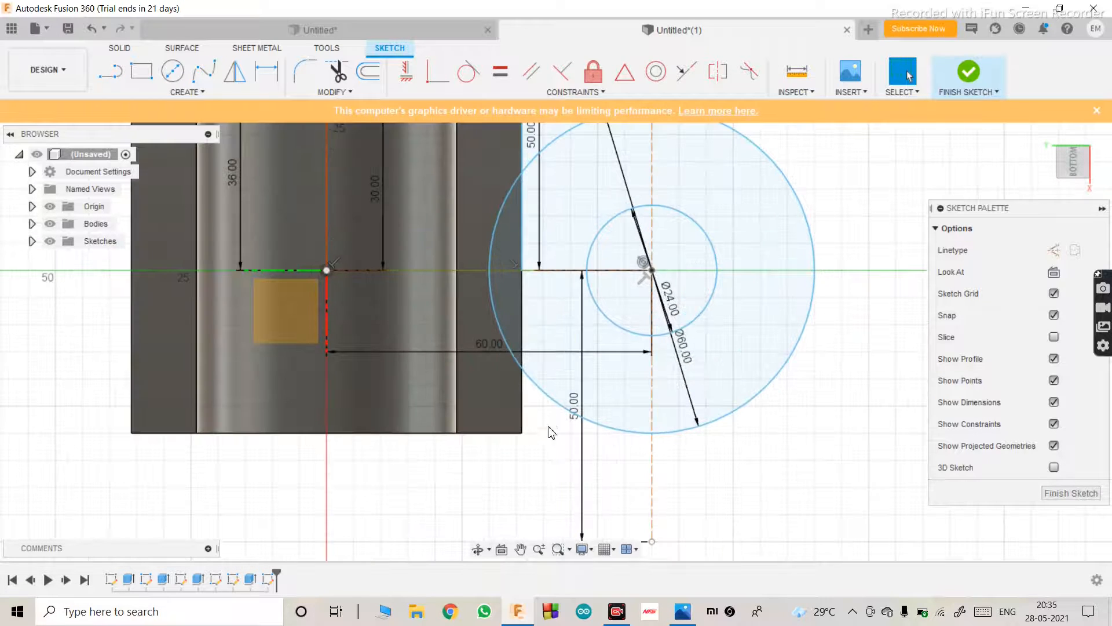
pyautogui.scroll(-2, 541, 498)
pyautogui.scroll(1, 541, 510)
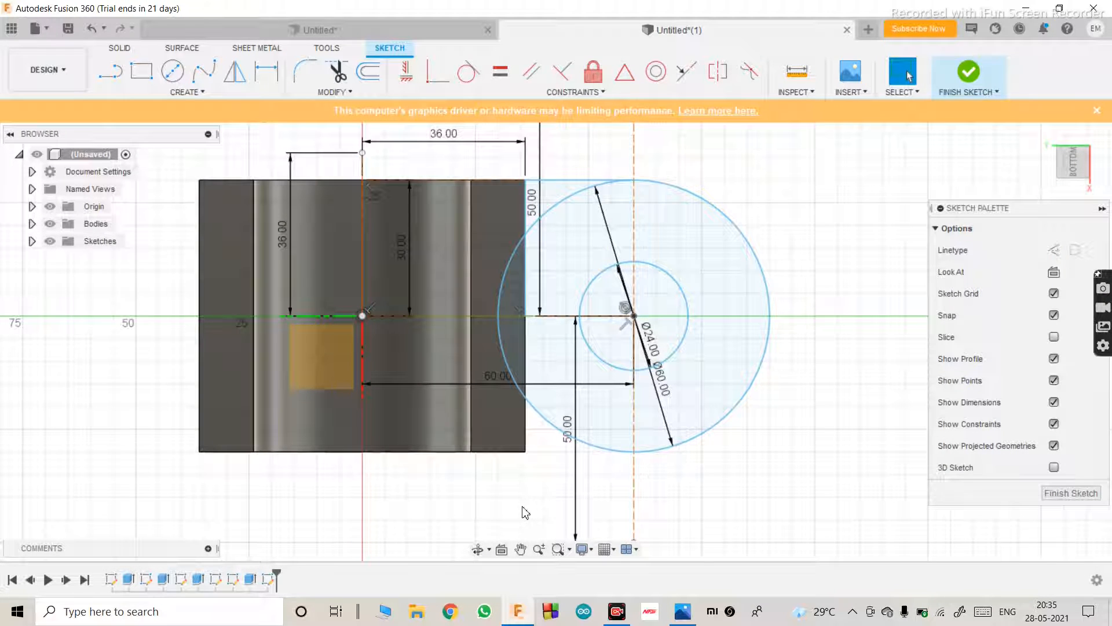
pyautogui.press('l')
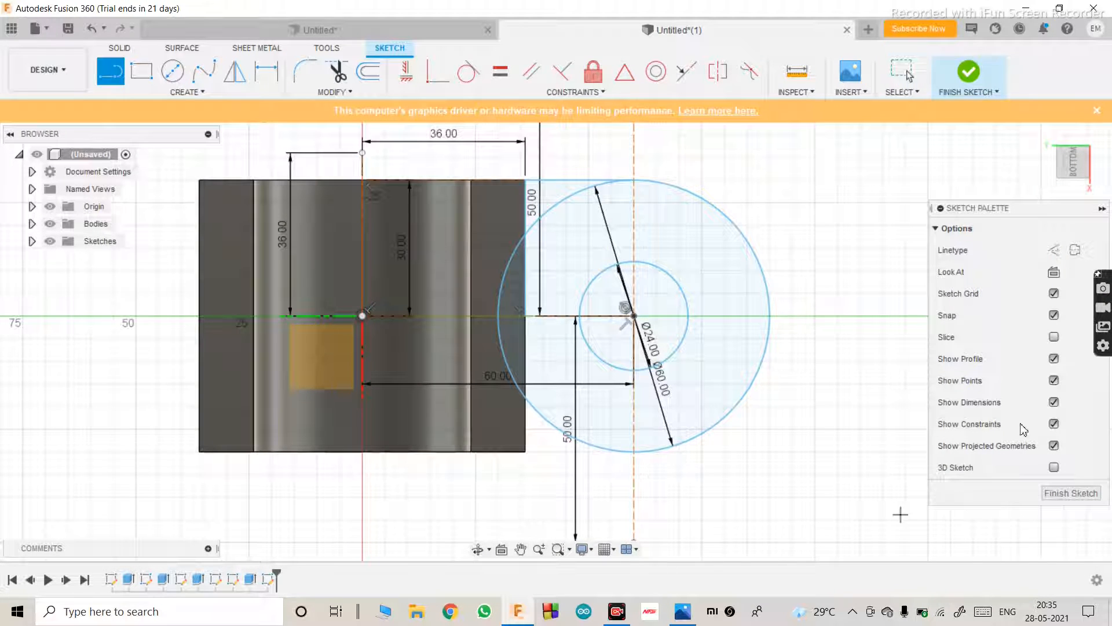
pyautogui.click(1054, 249)
pyautogui.click(362, 316)
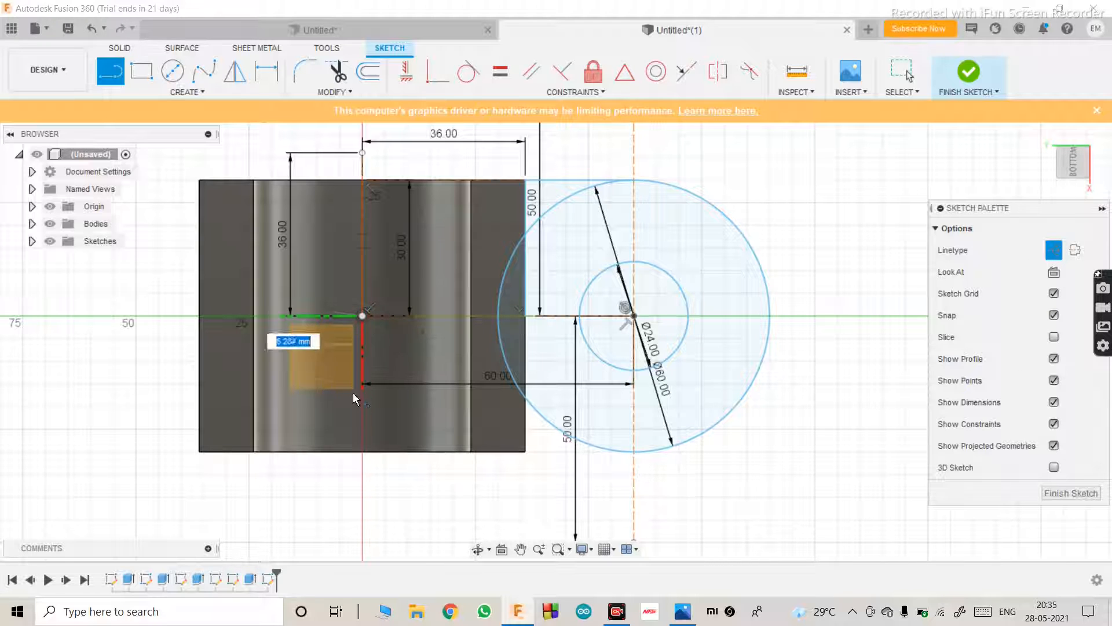
pyautogui.click(362, 453)
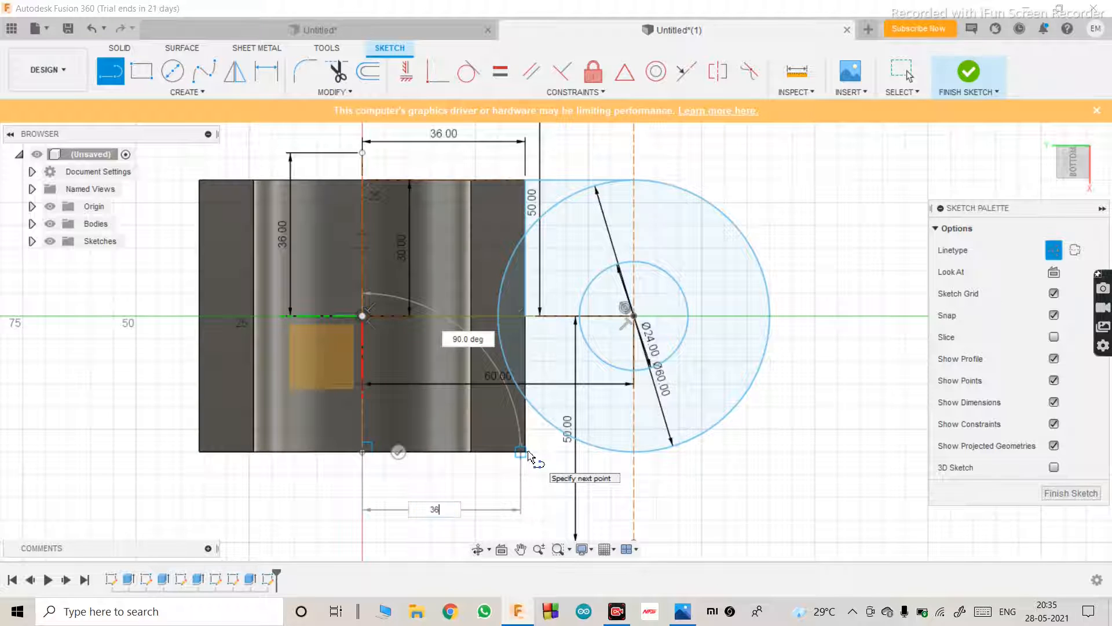
pyautogui.press('Return')
pyautogui.press('Escape')
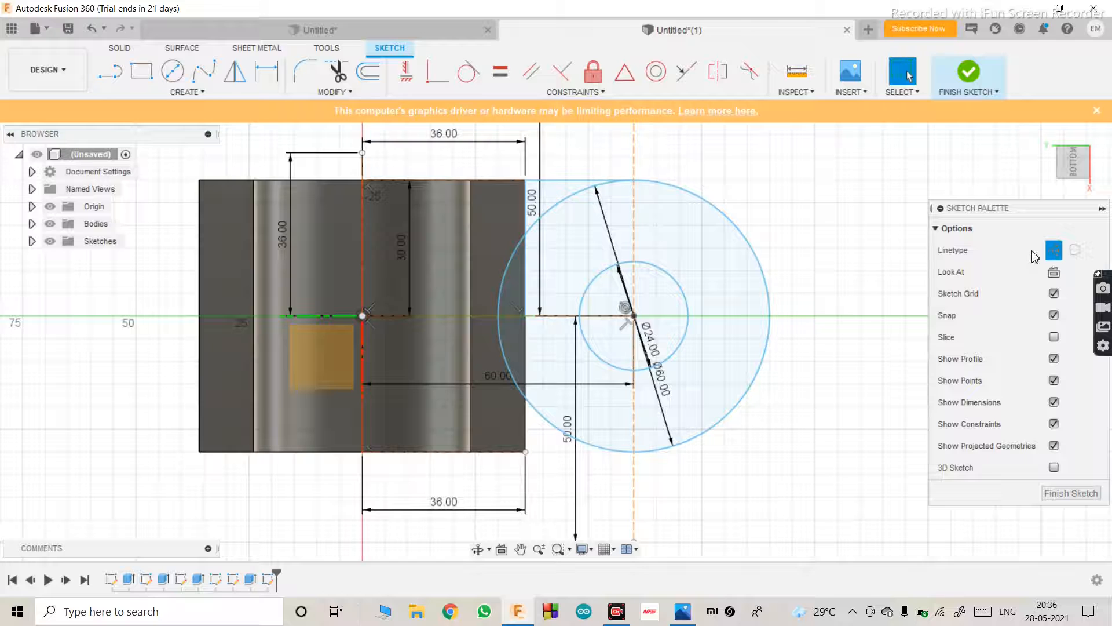
# Step: Draw a solid horizontal line from the base's lower corner to the lowest point of the flange's outer circle
pyautogui.scroll(-2, 546, 479)
pyautogui.scroll(3, 546, 479)
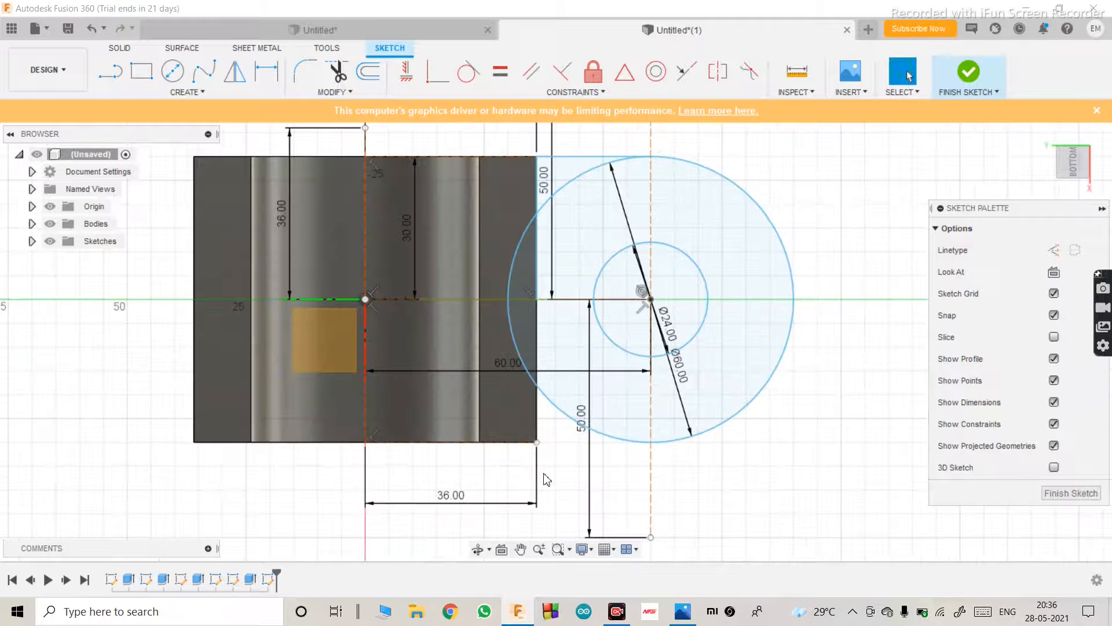
pyautogui.press('l')
pyautogui.click(536, 442)
pyautogui.click(650, 442)
pyautogui.press('Escape')
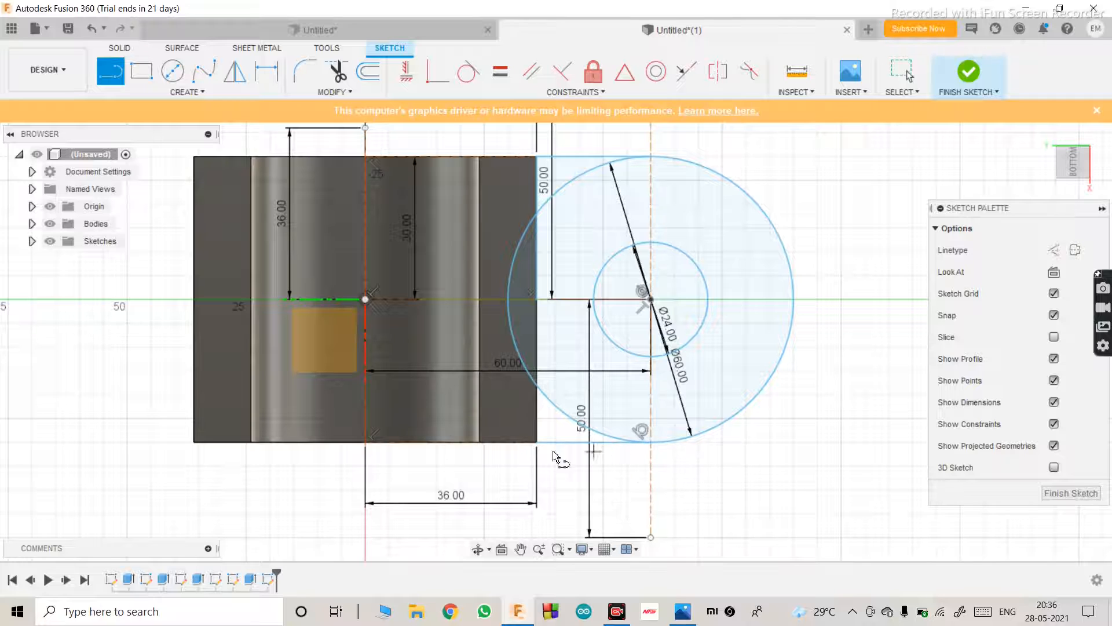
# Step: Draw a solid 30 mm vertical line from the base's lower corner up along its side edge to the horizontal axis
pyautogui.click(537, 442)
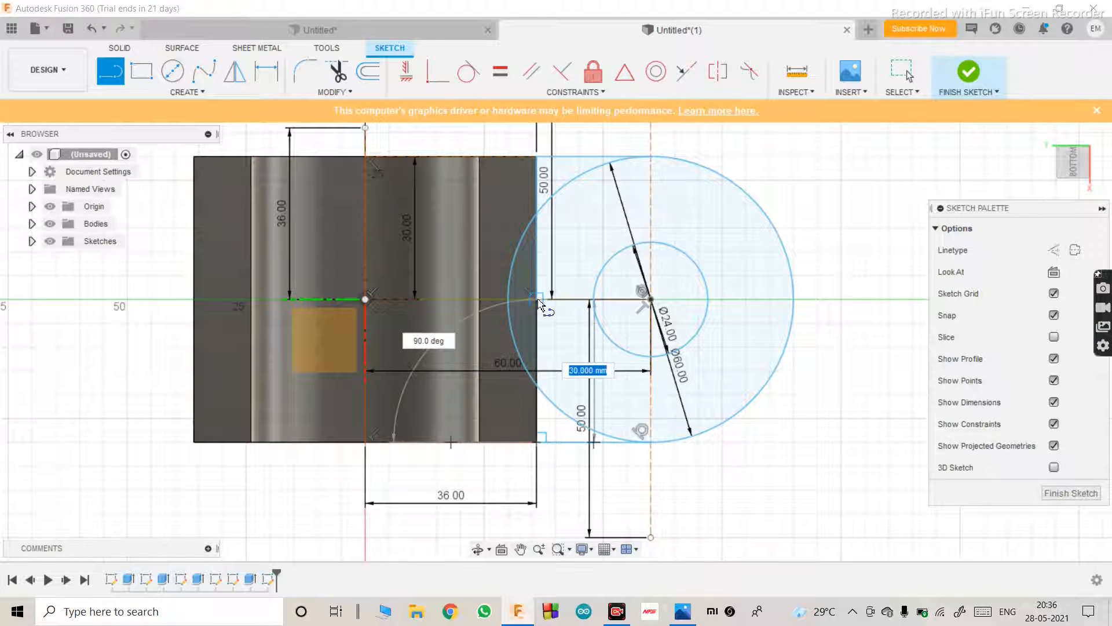
pyautogui.press('Escape')
pyautogui.scroll(-2, 719, 545)
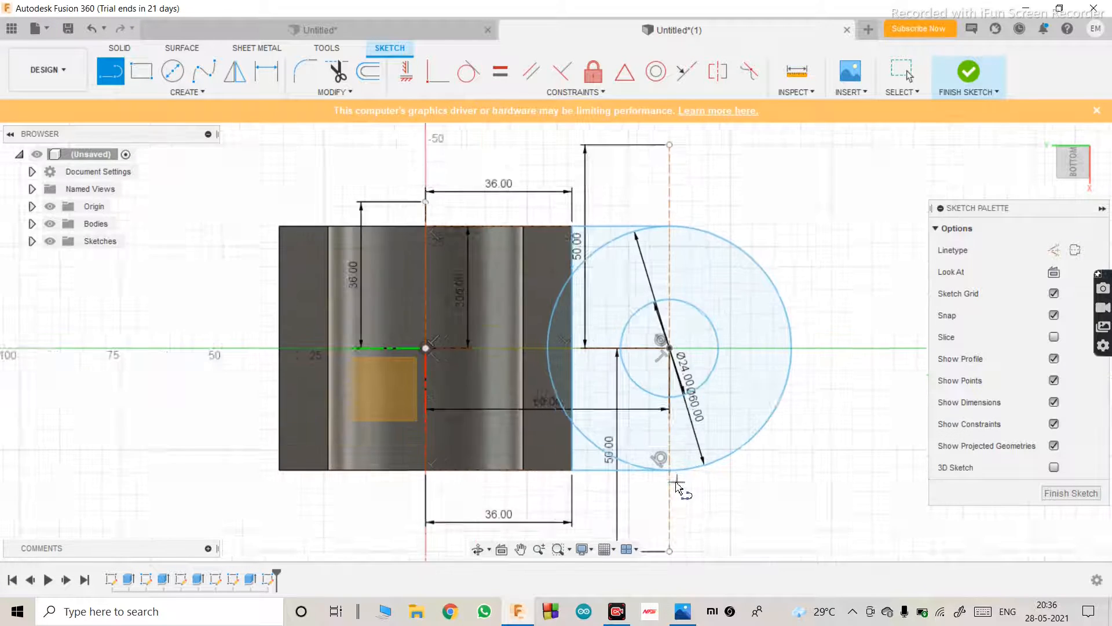
pyautogui.scroll(1, 694, 410)
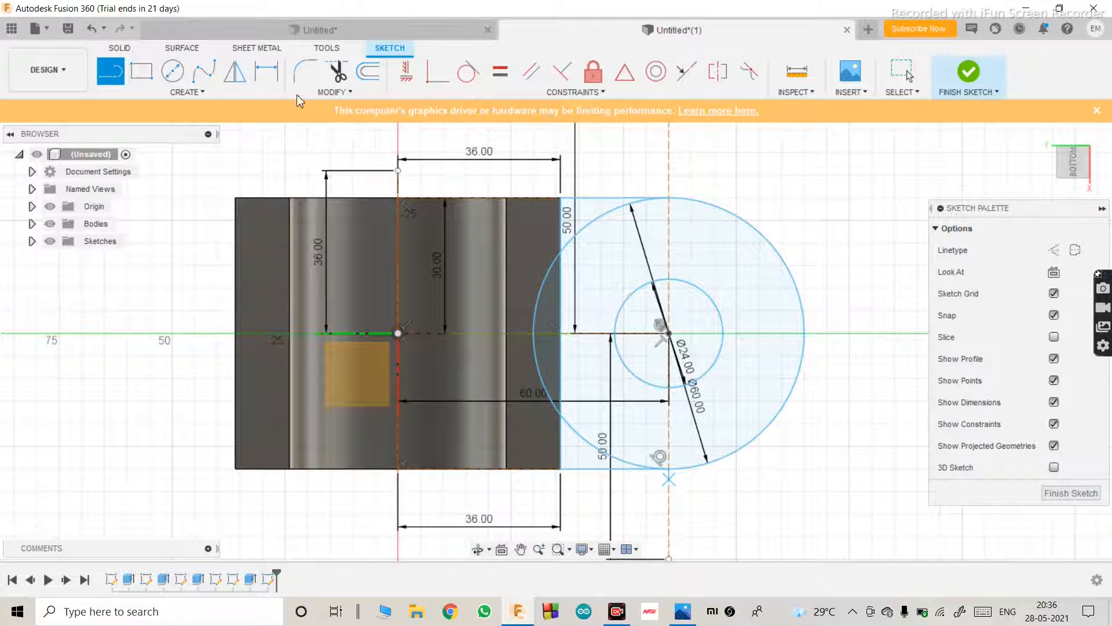
# Step: Trim the outer circle's arc segments that face the base between the upper and lower horizontal connecting lines
pyautogui.click(336, 71)
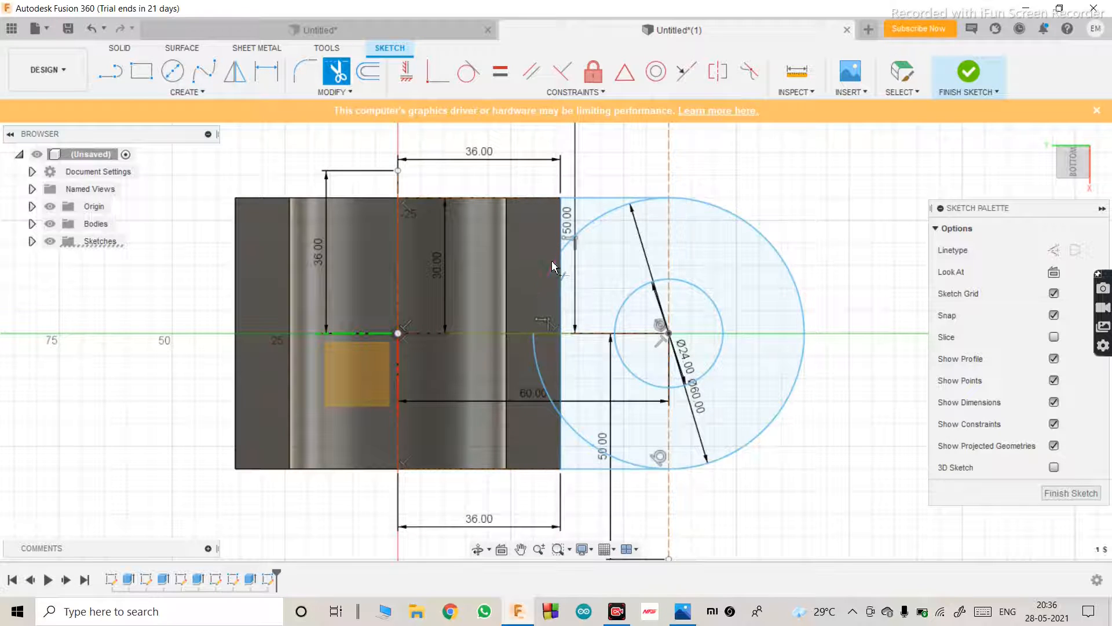
pyautogui.click(611, 223)
pyautogui.click(543, 393)
pyautogui.click(577, 433)
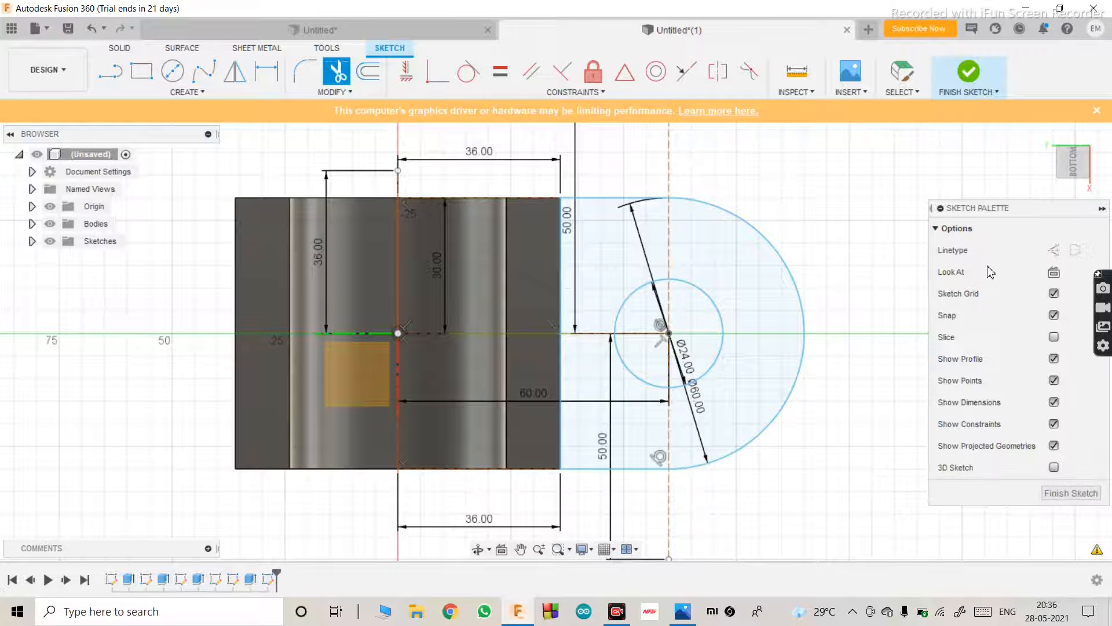
pyautogui.click(1071, 493)
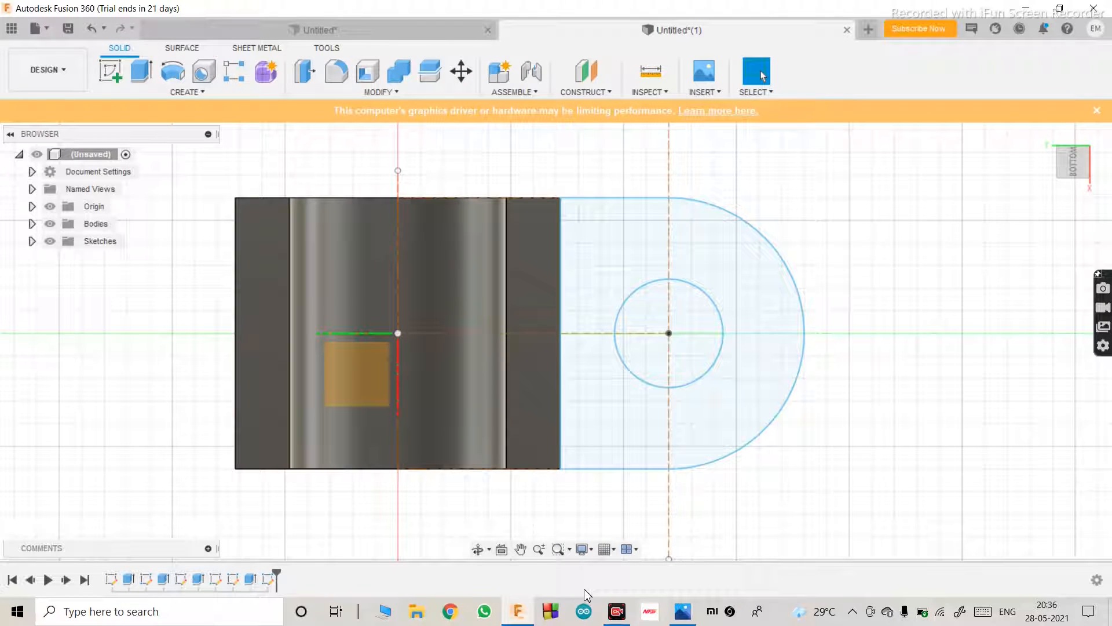
pyautogui.click(477, 549)
pyautogui.moveTo(536, 358); pyautogui.dragTo(312, 504)
pyautogui.moveTo(551, 432)
pyautogui.mouseDown()
pyautogui.moveTo(544, 516)
pyautogui.moveTo(546, 392)
pyautogui.mouseUp()
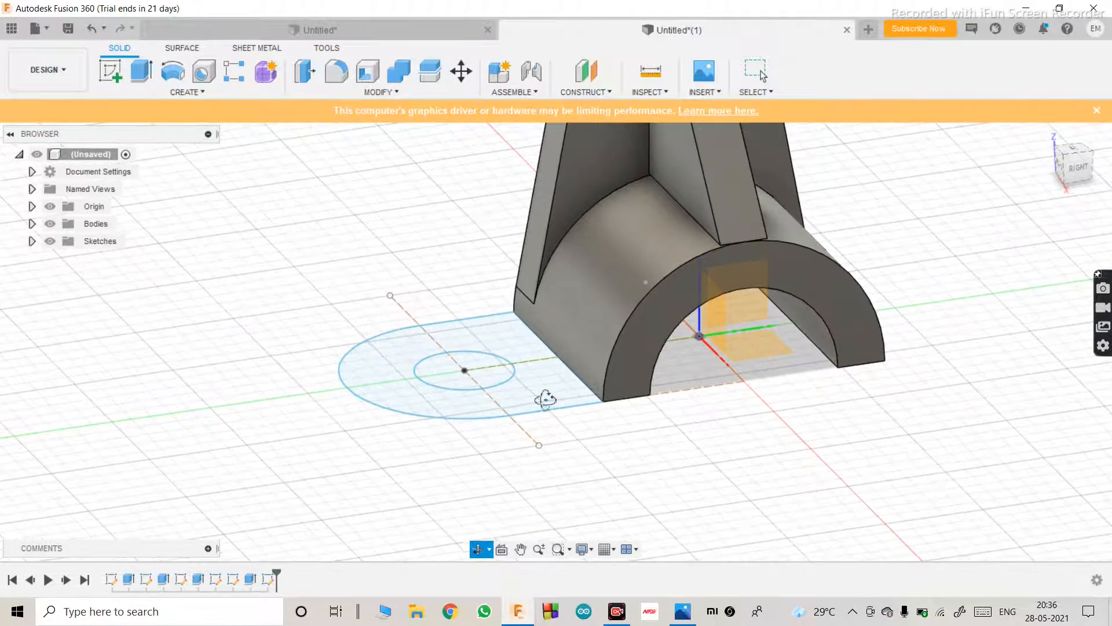
pyautogui.press('Escape')
pyautogui.click(549, 380)
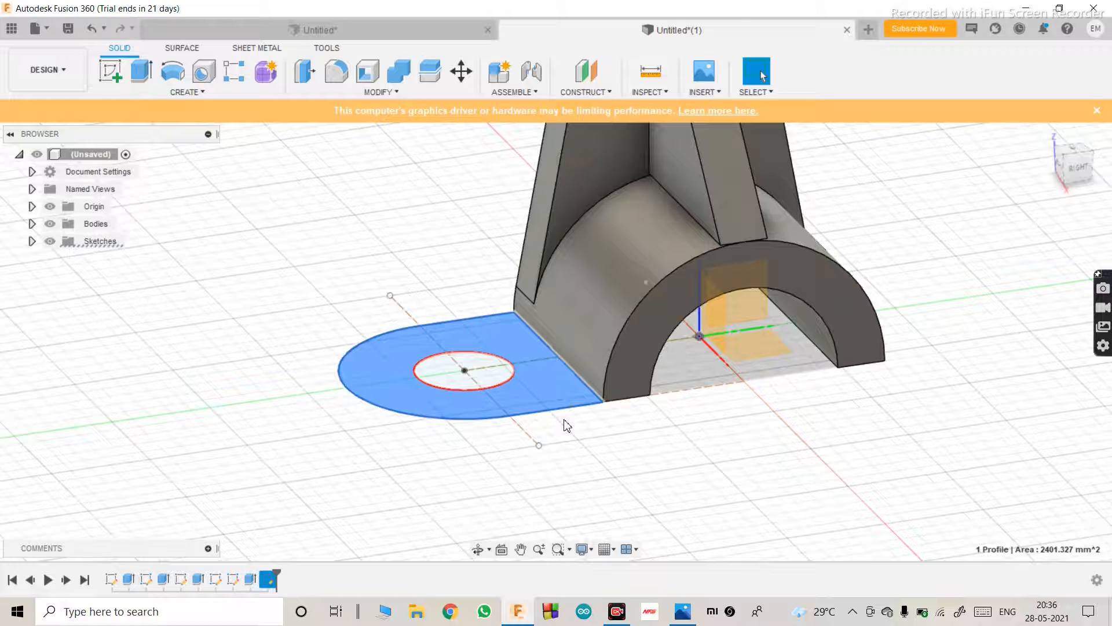
pyautogui.write('e12')
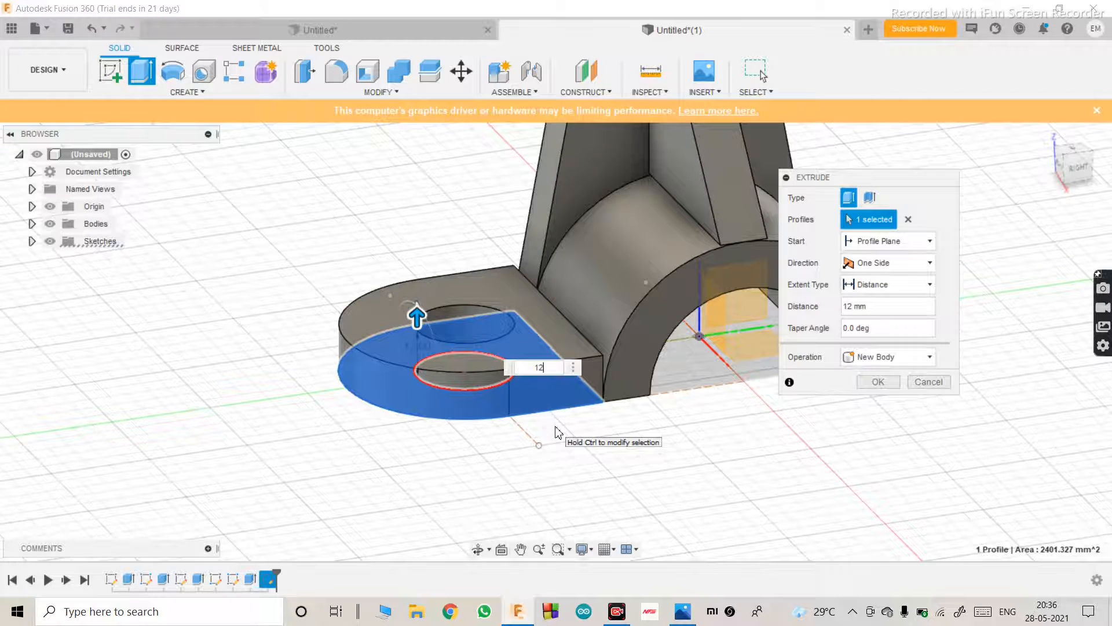
pyautogui.scroll(-3, 588, 474)
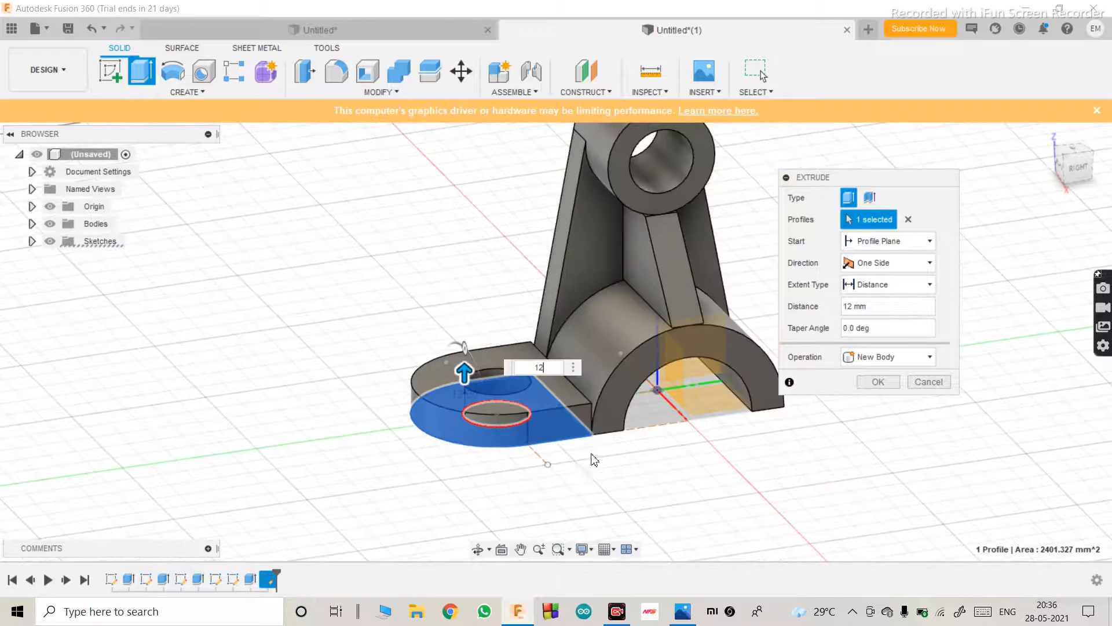
pyautogui.scroll(8, 593, 446)
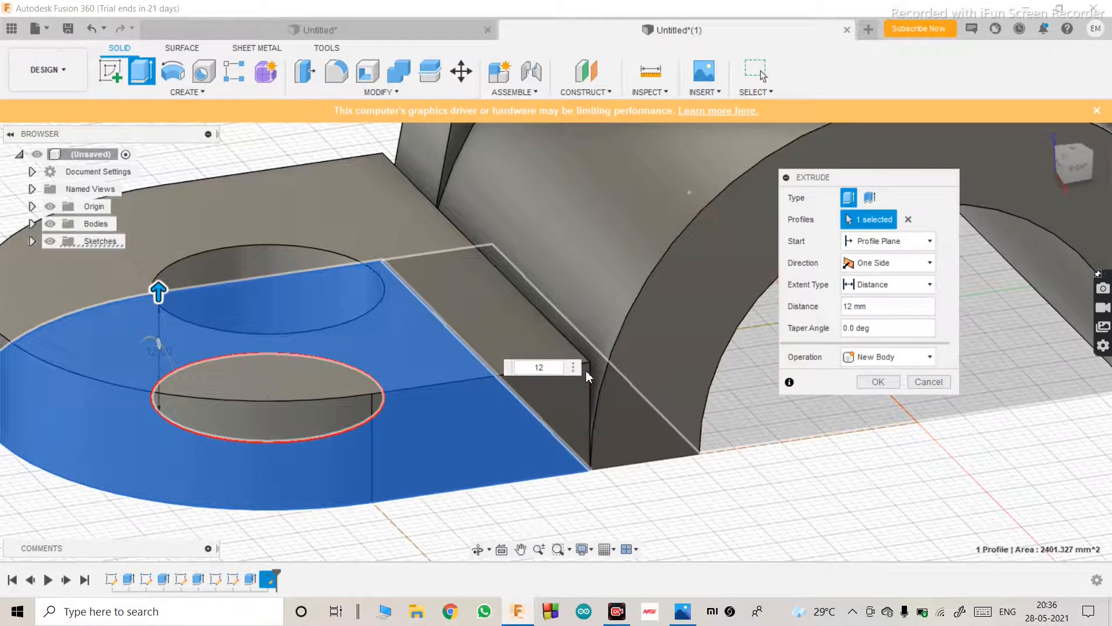
pyautogui.scroll(-5, 594, 369)
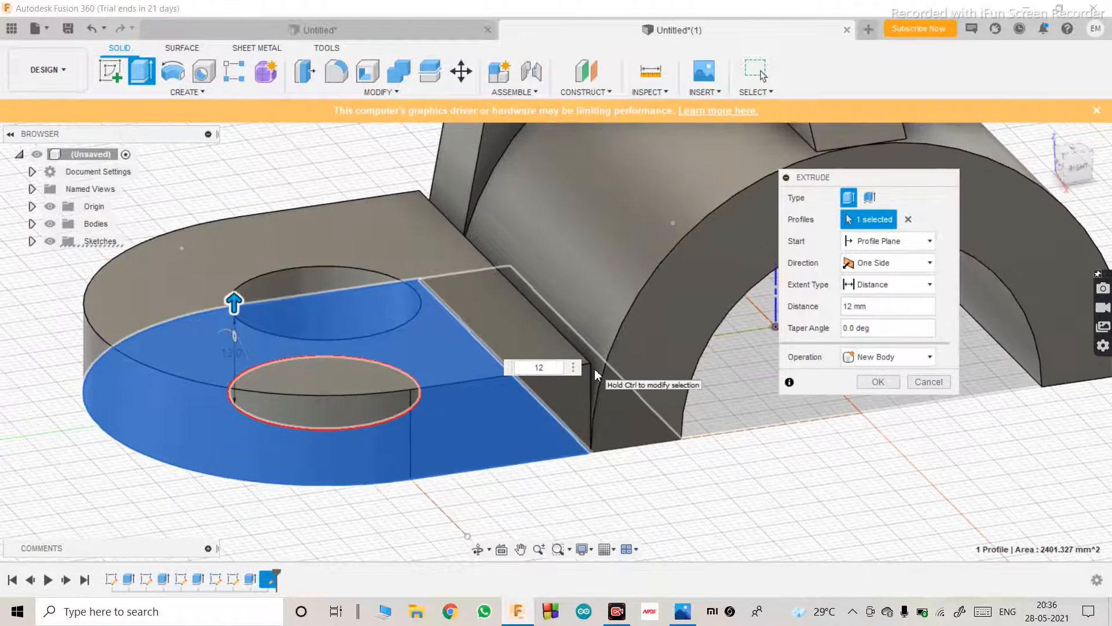
pyautogui.scroll(2, 600, 467)
pyautogui.scroll(-2, 603, 472)
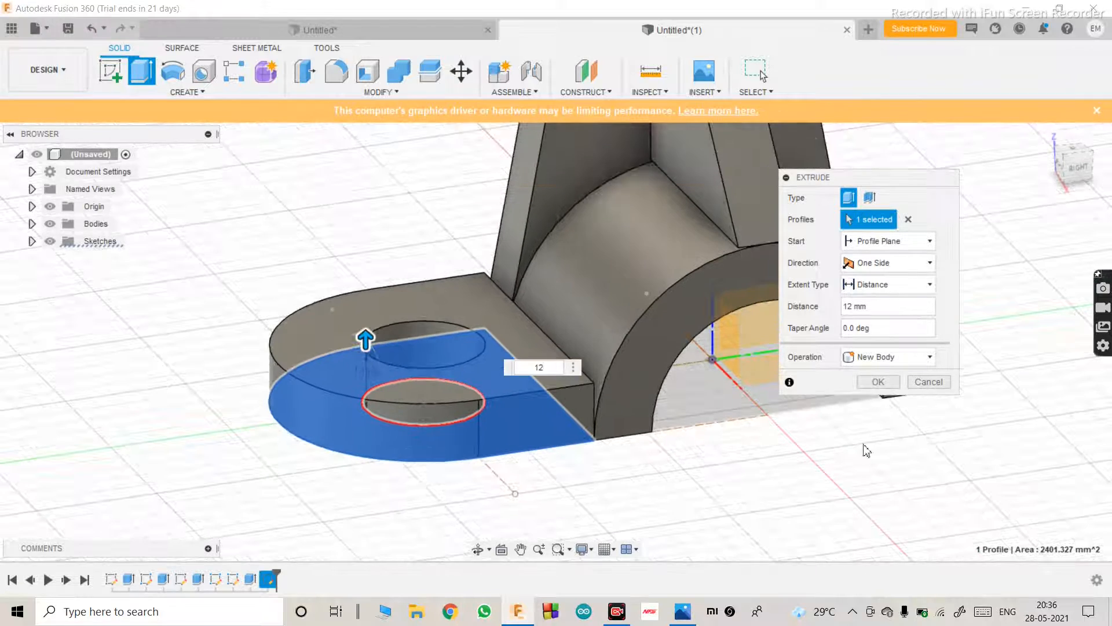
pyautogui.click(926, 382)
# Step: Reopen the flange sketch for editing and delete both line segments running along the base's edge between the flange's side lines
pyautogui.scroll(-3, 761, 469)
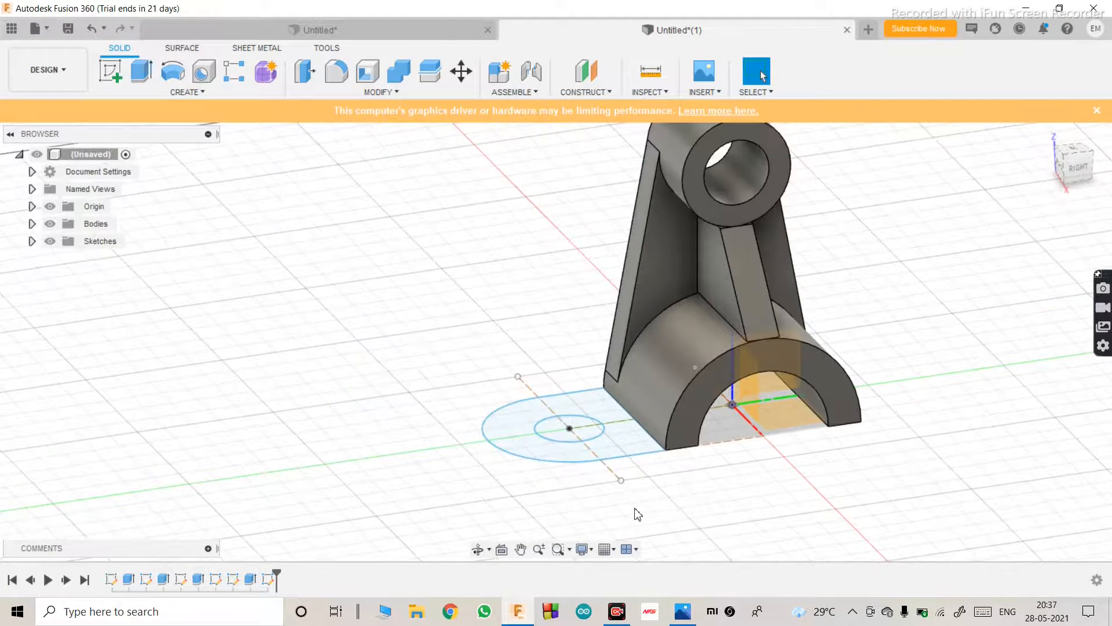
pyautogui.scroll(2, 637, 514)
pyautogui.rightClick(268, 579)
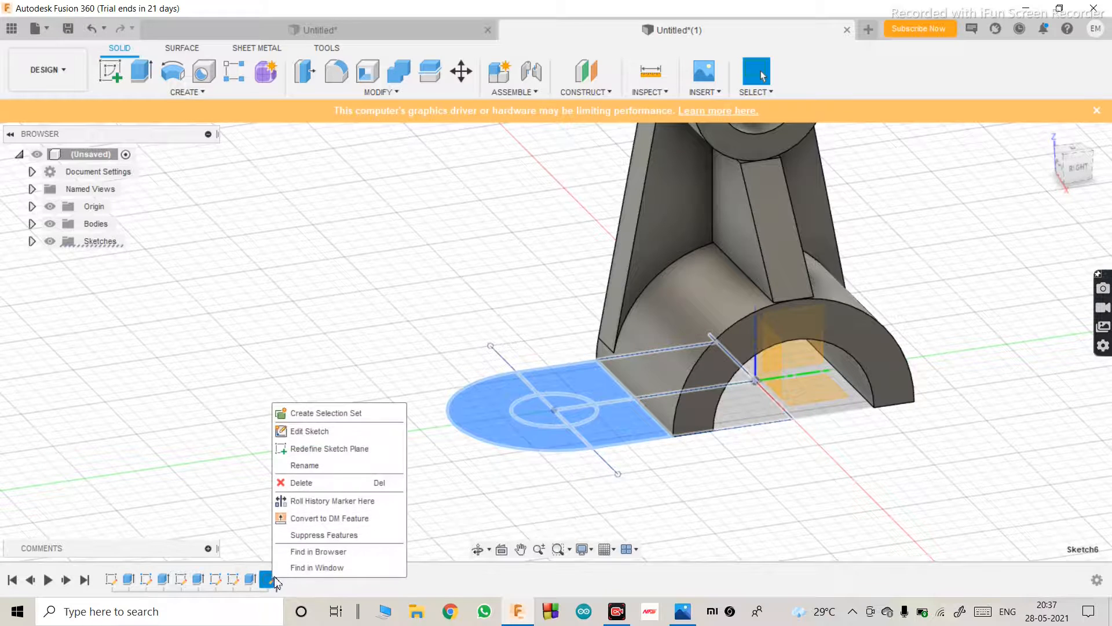
pyautogui.click(310, 435)
pyautogui.scroll(-3, 619, 436)
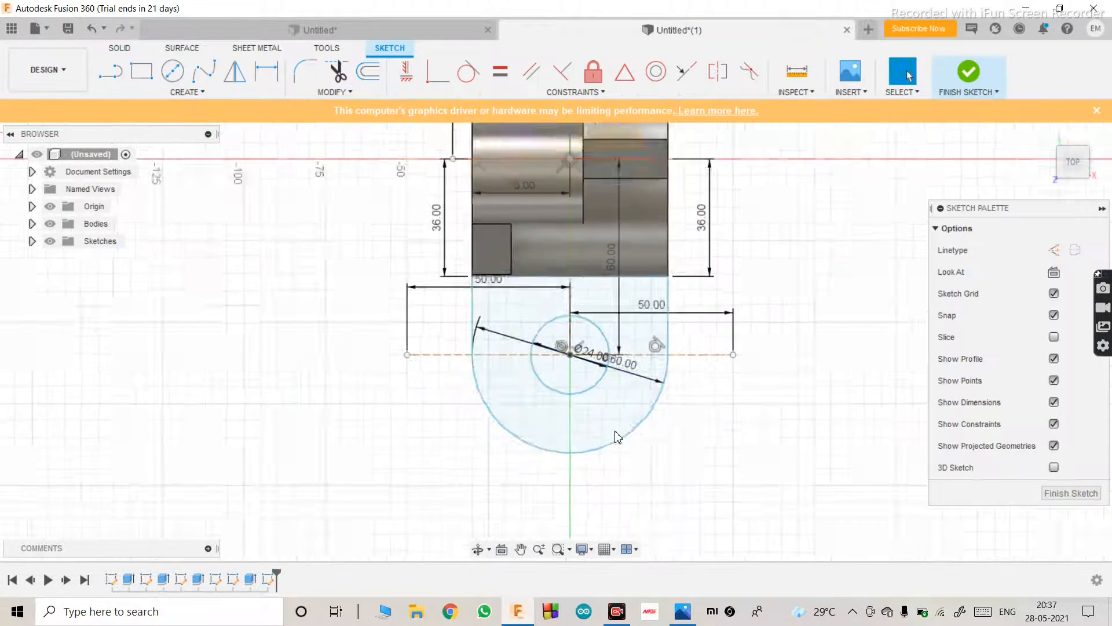
pyautogui.scroll(4, 590, 278)
pyautogui.scroll(3, 585, 400)
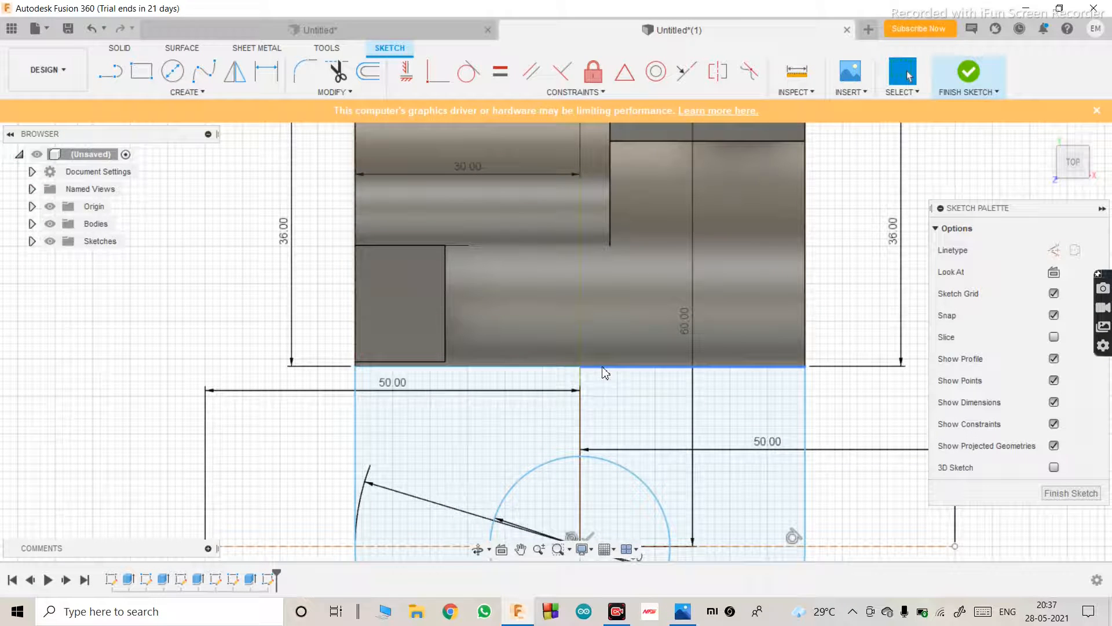
pyautogui.click(602, 367)
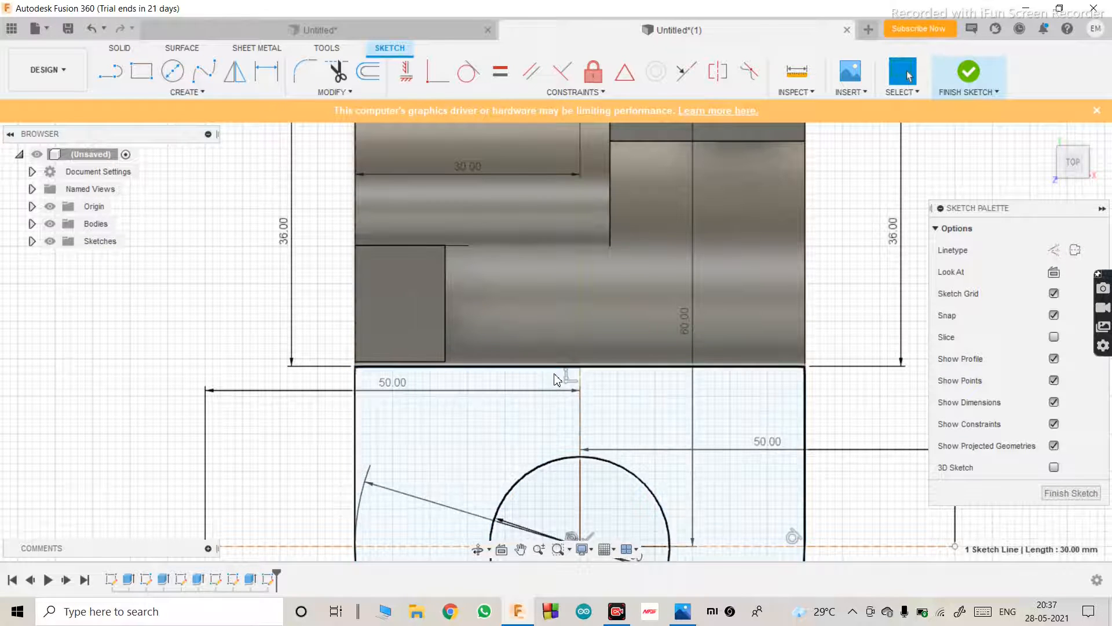
pyautogui.press('Delete')
pyautogui.click(637, 368)
pyautogui.press('Delete')
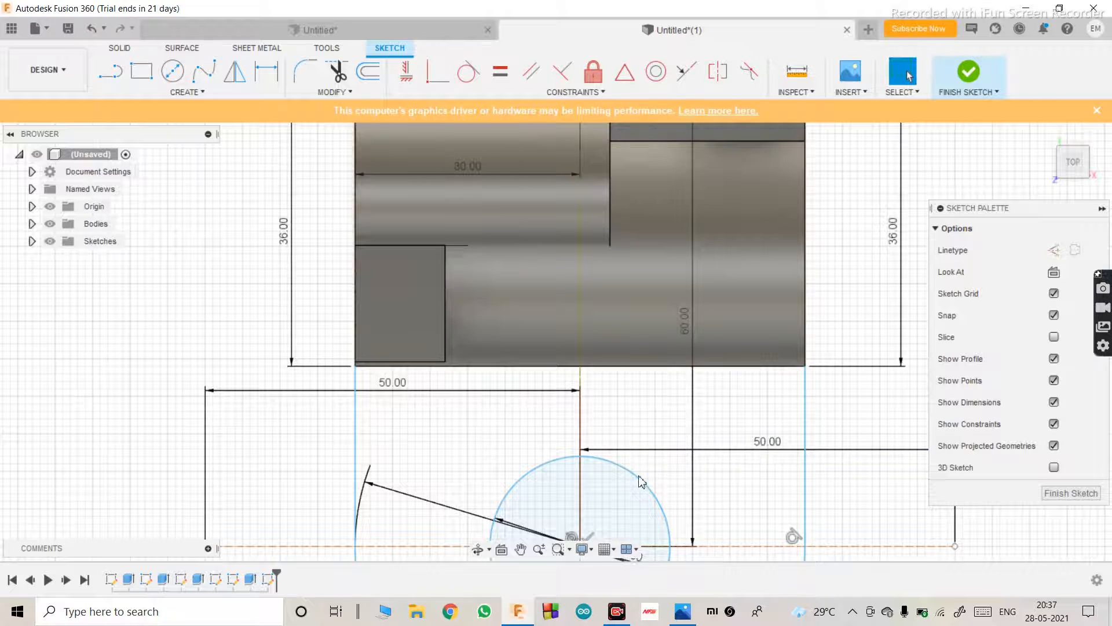
# Step: Draw a 30 mm vertical construction line from the centre of the 24 mm circle towards the base
pyautogui.scroll(-3, 641, 481)
pyautogui.scroll(1, 616, 422)
pyautogui.scroll(-2, 614, 464)
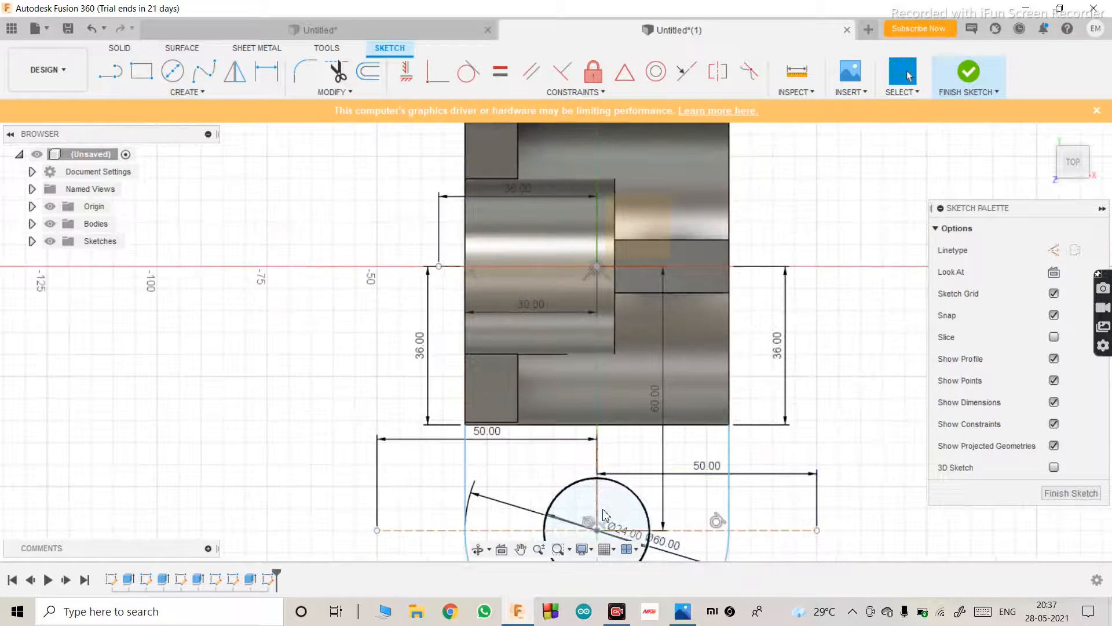
pyautogui.scroll(2, 604, 514)
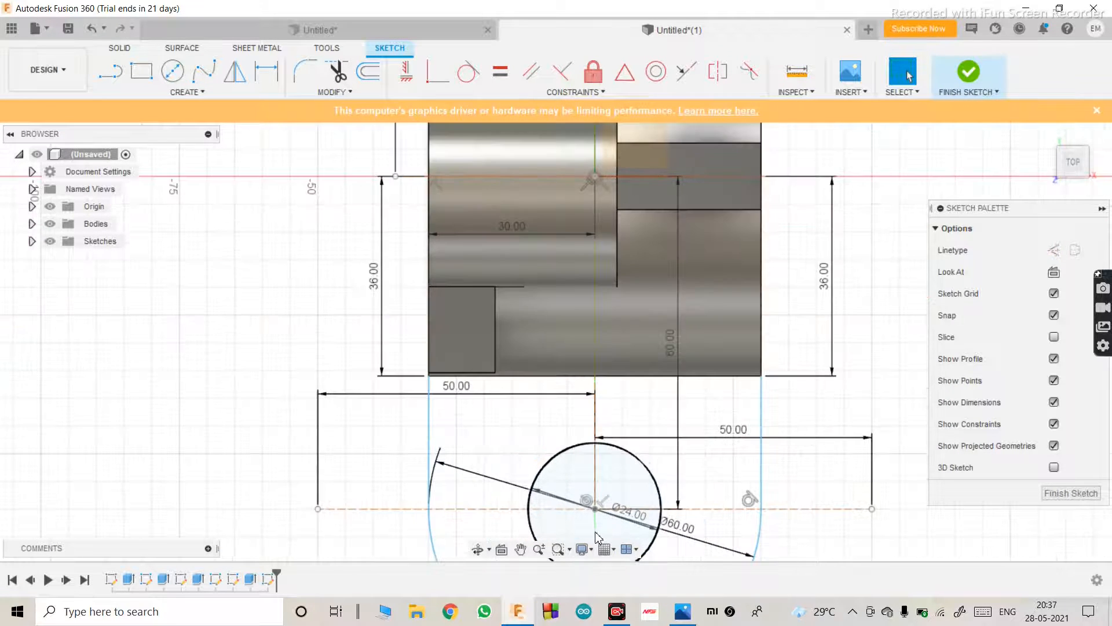
pyautogui.press('l')
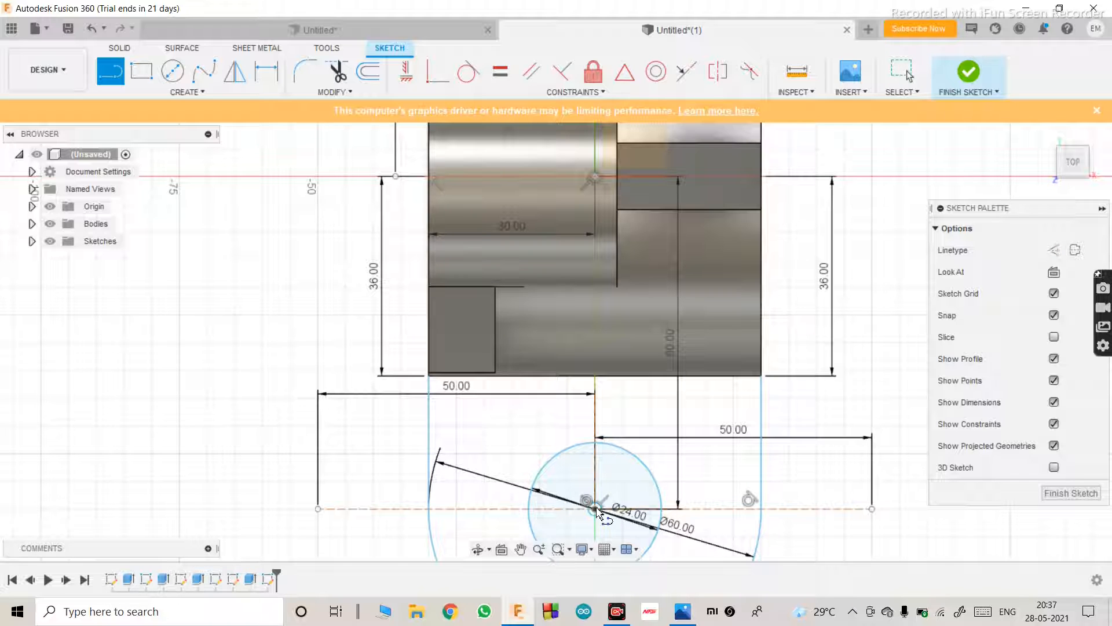
pyautogui.click(1053, 249)
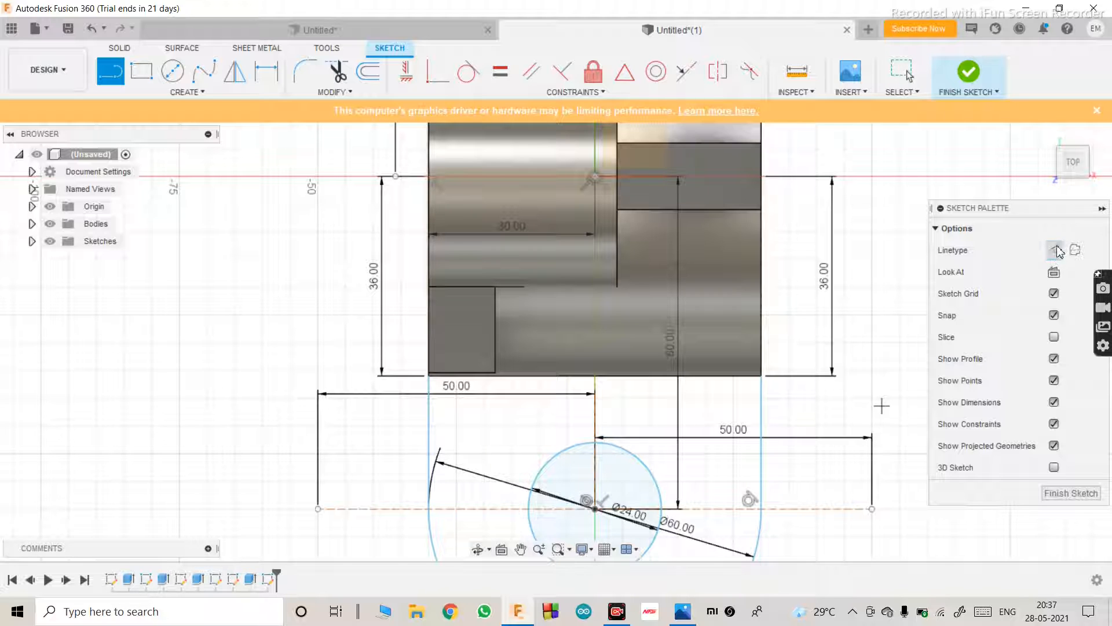
pyautogui.click(595, 509)
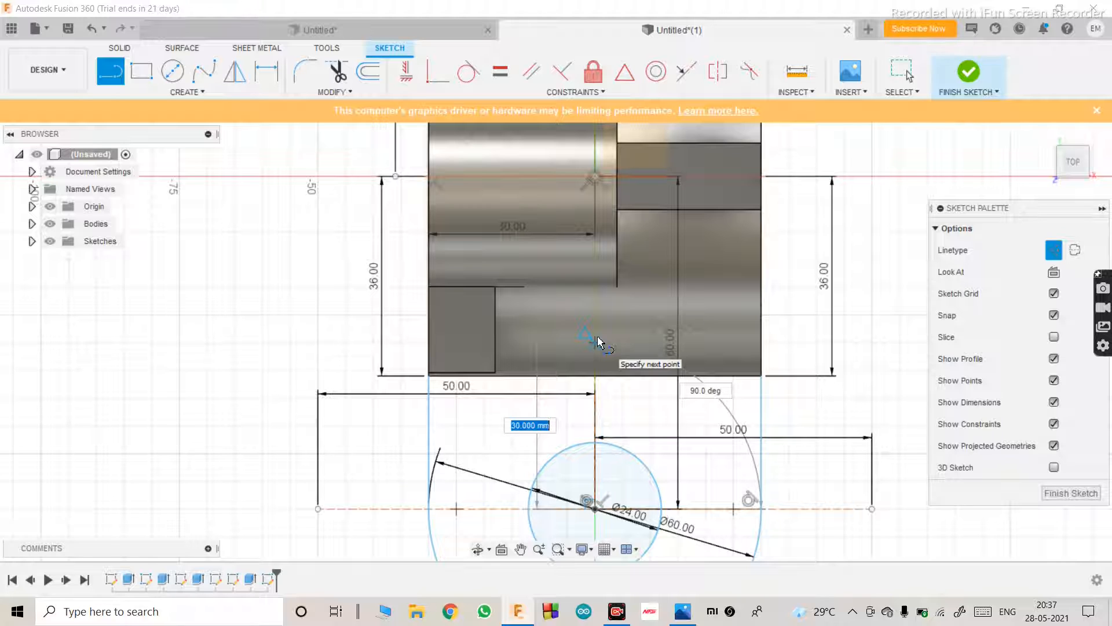
pyautogui.write('30')
pyautogui.press('Return')
pyautogui.press('Escape')
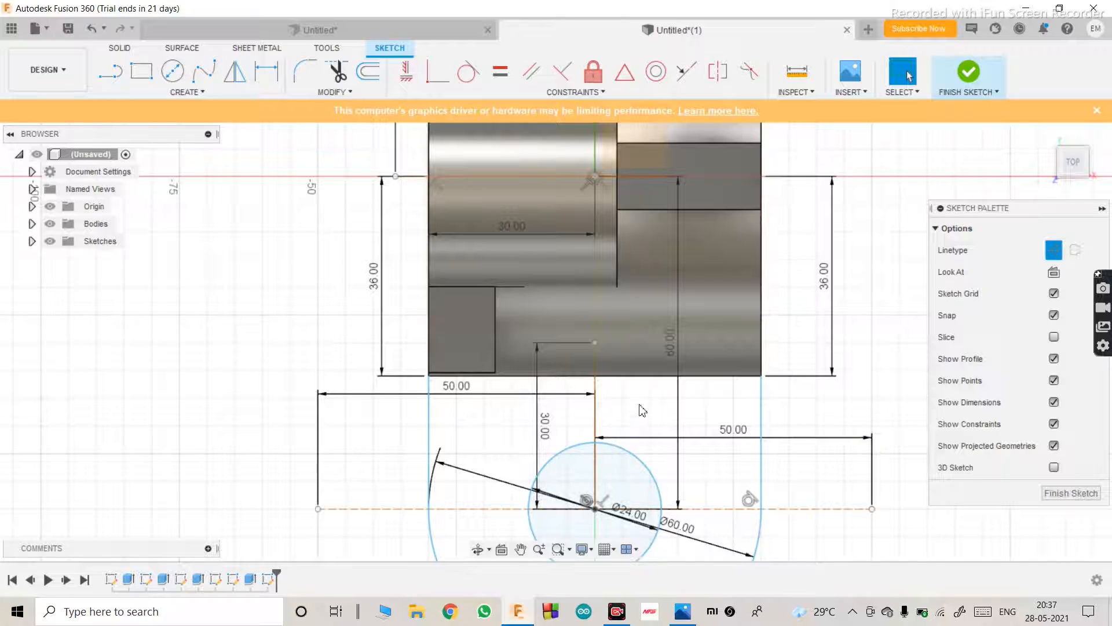
# Step: From the bottom view, draw horizontal construction lines from the end of the 30 mm centre line to both side edges of the base
pyautogui.click(480, 549)
pyautogui.moveTo(608, 376)
pyautogui.mouseDown()
pyautogui.moveTo(579, 347)
pyautogui.moveTo(650, 231)
pyautogui.moveTo(599, 291)
pyautogui.moveTo(627, 116)
pyautogui.moveTo(603, 128)
pyautogui.moveTo(614, 150)
pyautogui.moveTo(585, 173)
pyautogui.mouseUp()
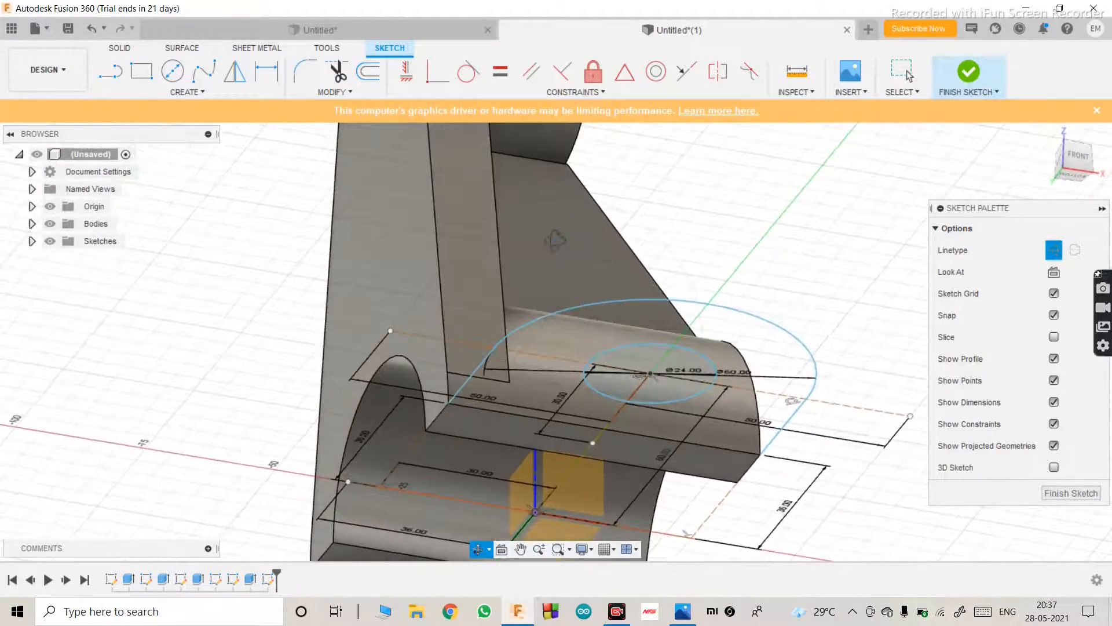
pyautogui.scroll(-3, 556, 241)
pyautogui.scroll(3, 568, 381)
pyautogui.press('Escape')
pyautogui.click(555, 441)
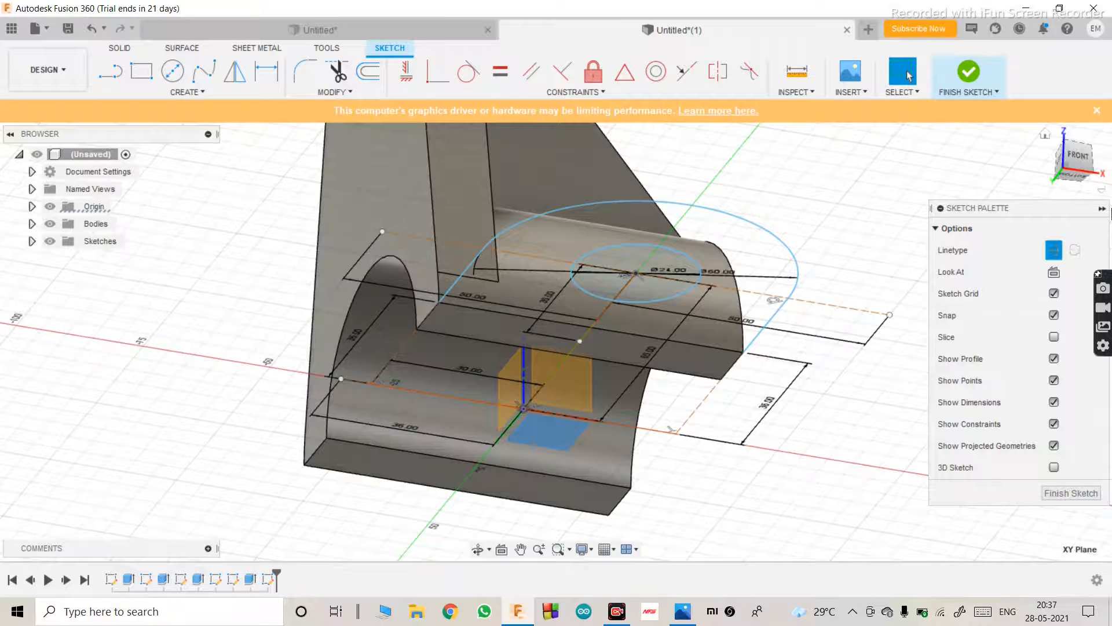
pyautogui.click(1075, 175)
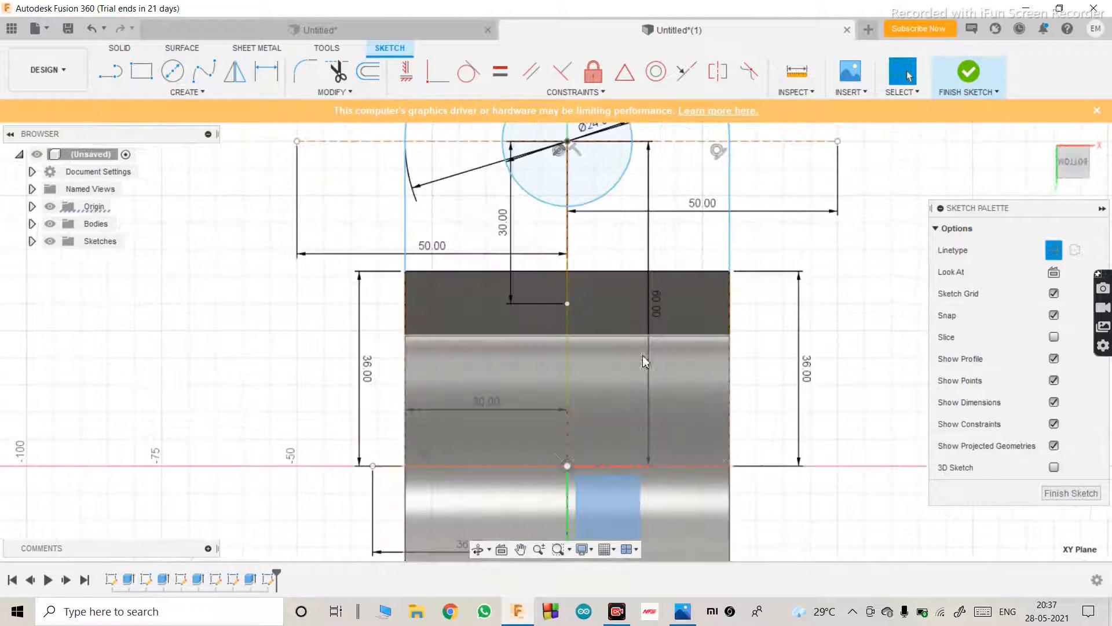
pyautogui.scroll(-3, 619, 440)
pyautogui.scroll(4, 615, 329)
pyautogui.scroll(-4, 608, 484)
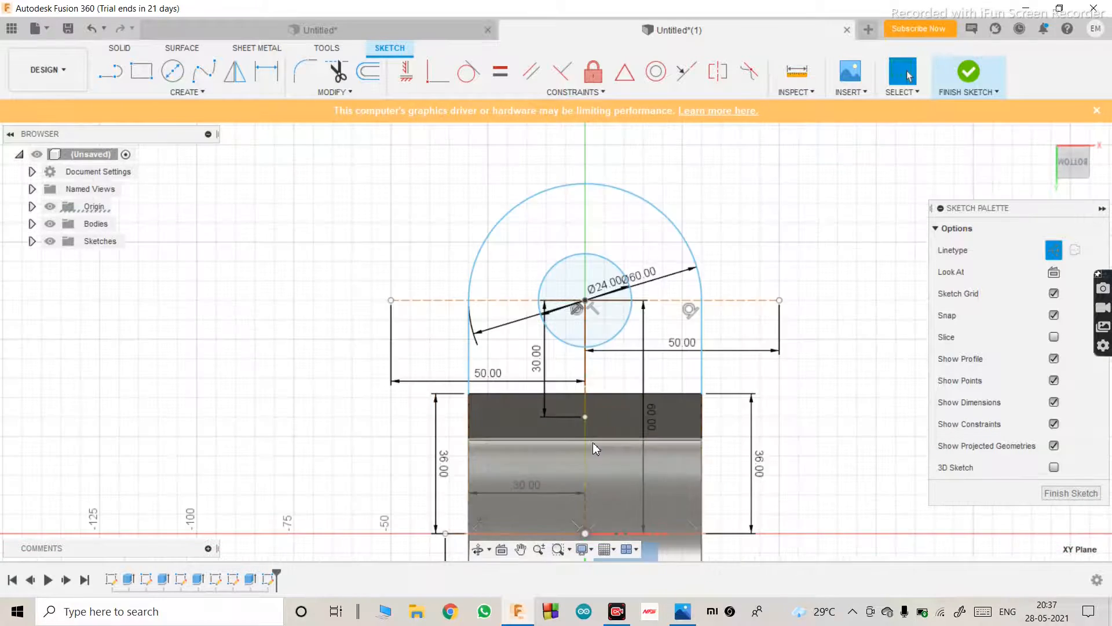
pyautogui.scroll(2, 589, 397)
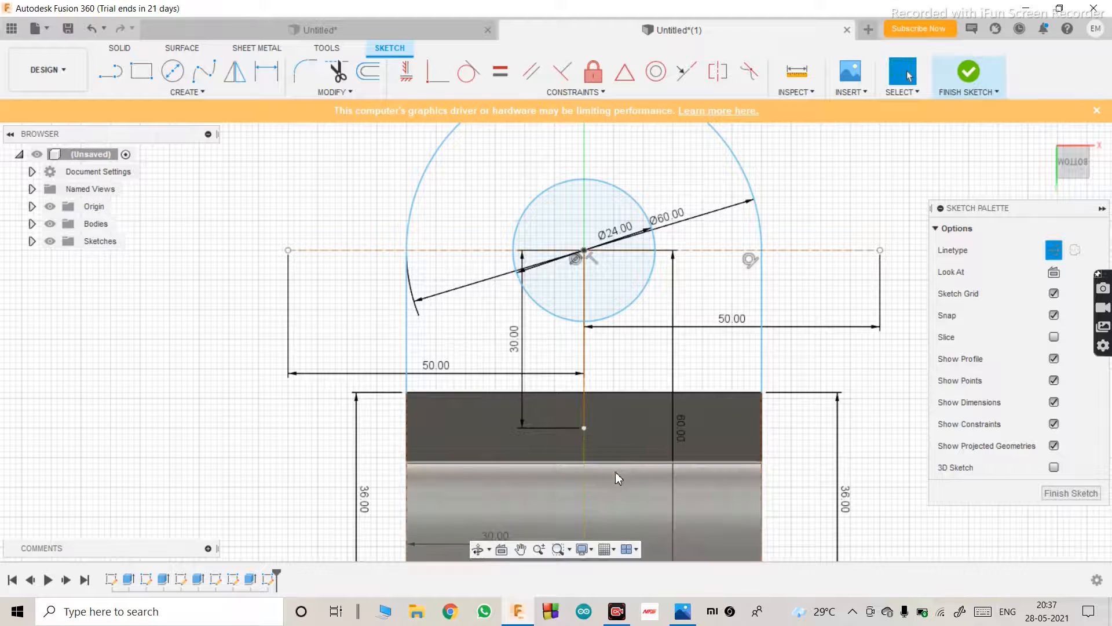
pyautogui.press('l')
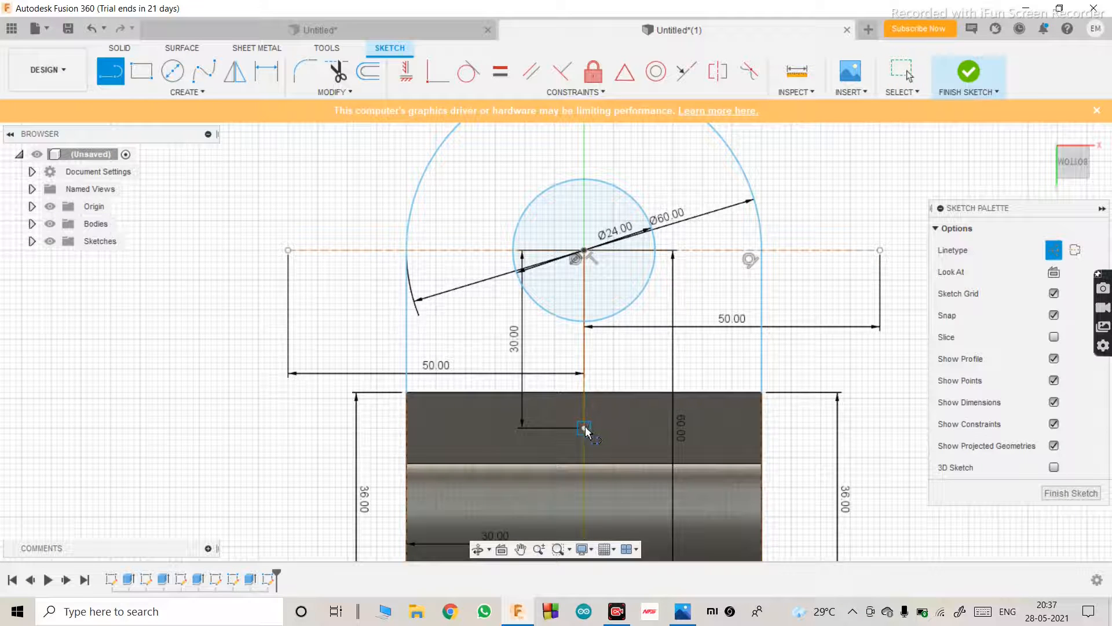
pyautogui.click(763, 429)
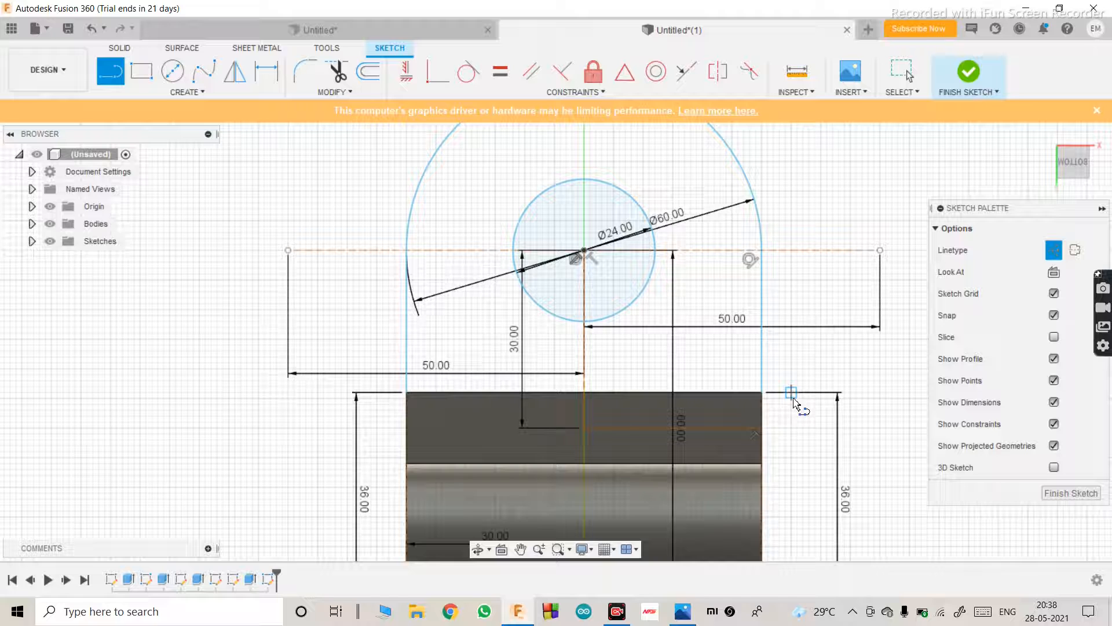
pyautogui.click(584, 428)
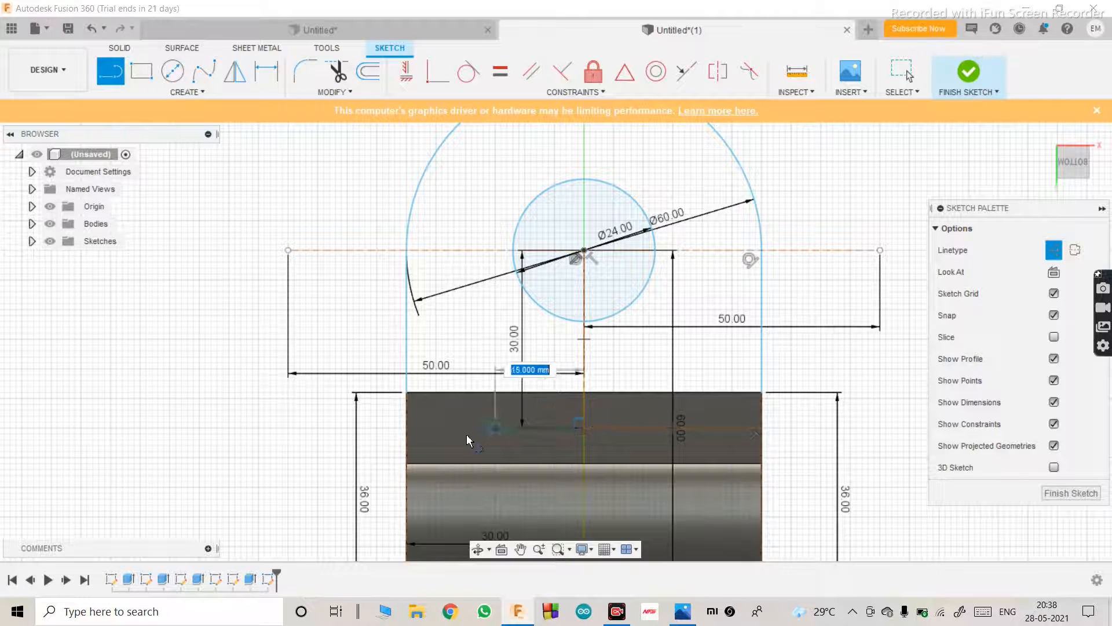
pyautogui.click(407, 429)
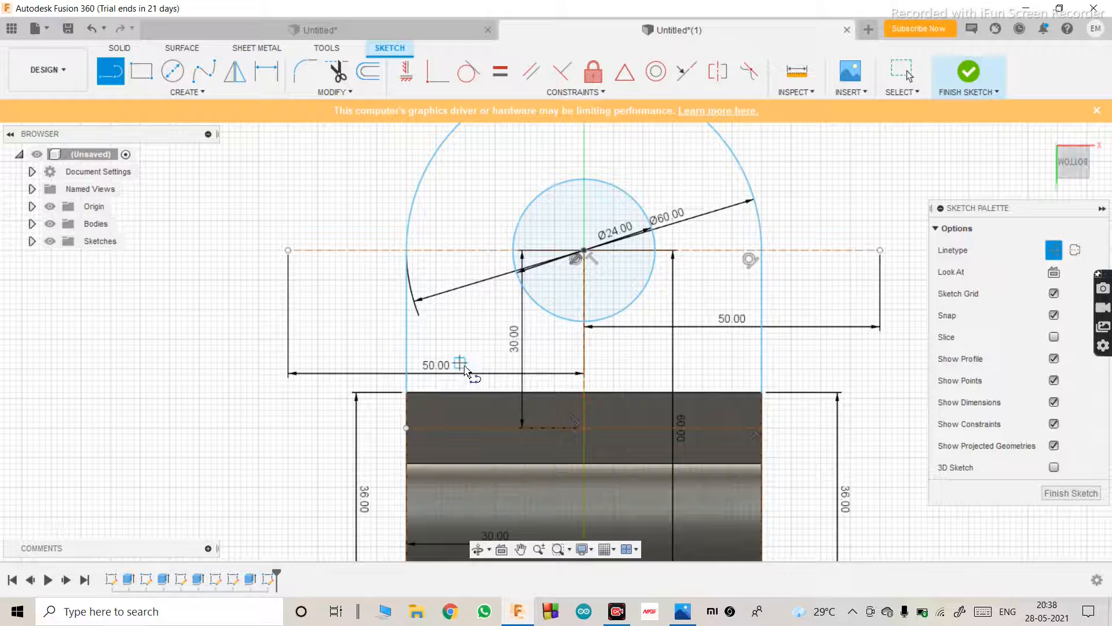
pyautogui.press('Escape')
# Step: Delete the two solid vertical side lines connecting the flange's outer arc to the base corners
pyautogui.click(408, 351)
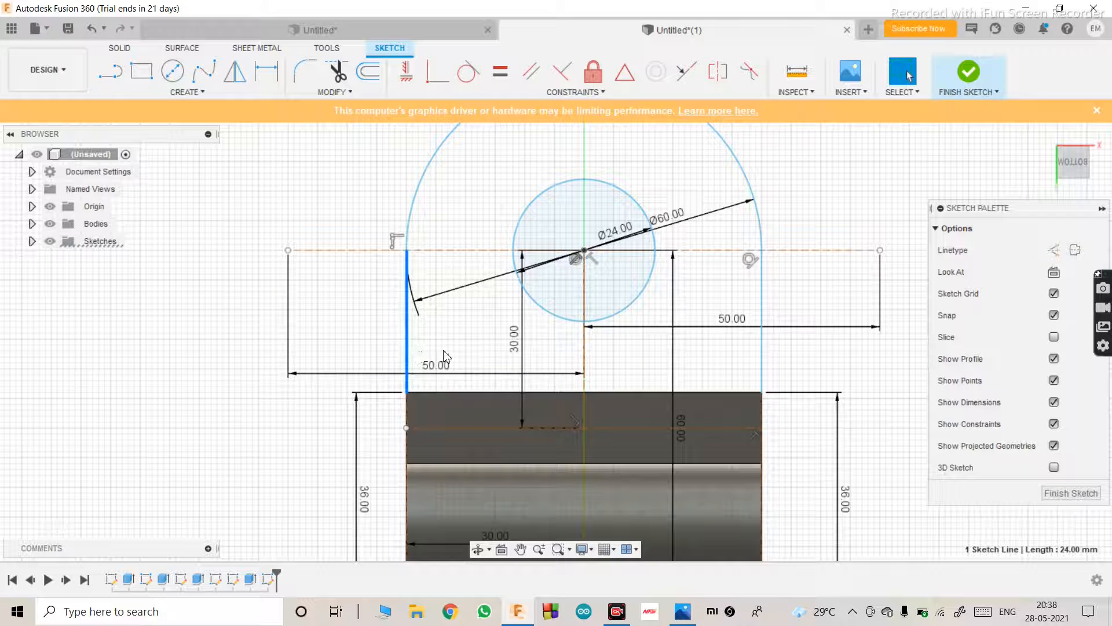
pyautogui.press('Delete')
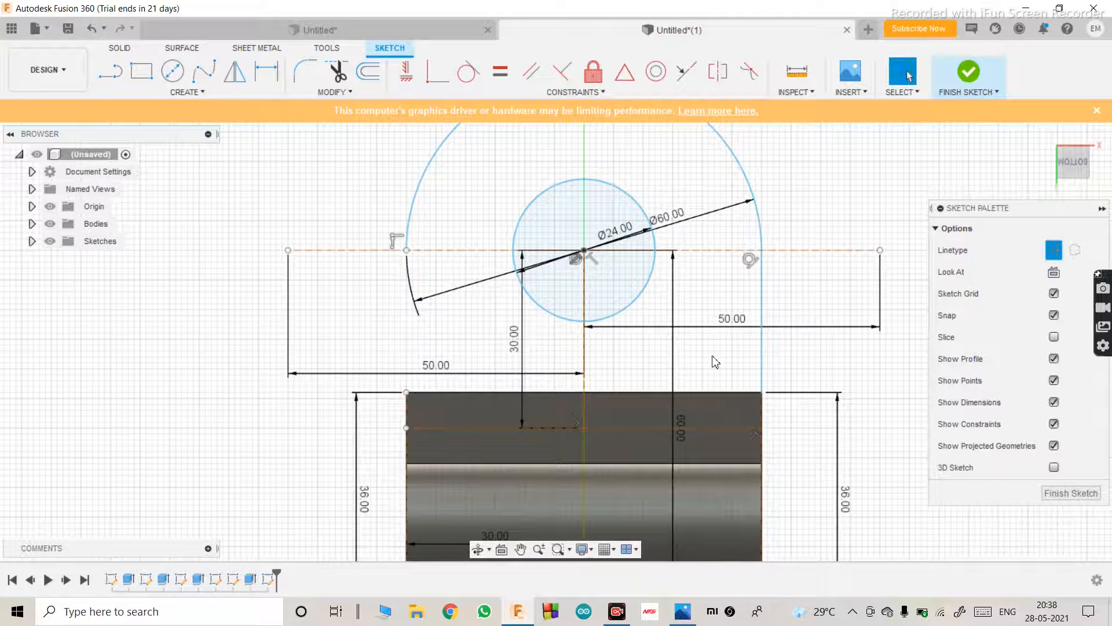
pyautogui.click(761, 356)
pyautogui.press('Delete')
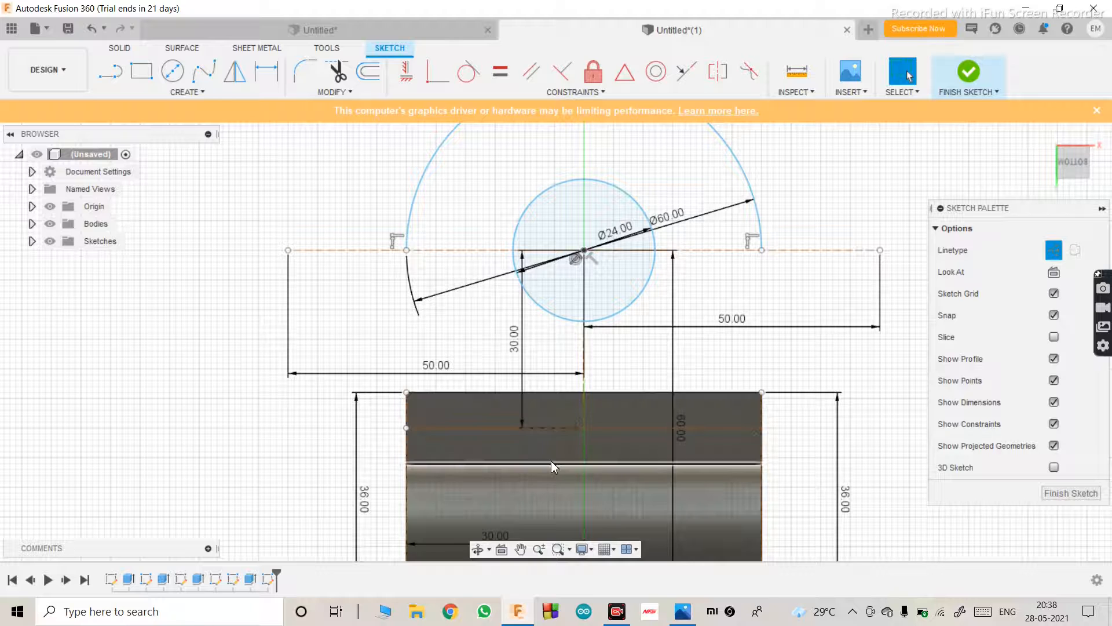
# Step: Draw a vertical construction line from the left end of the horizontal construction line to the matching end of the outer arc
pyautogui.press('l')
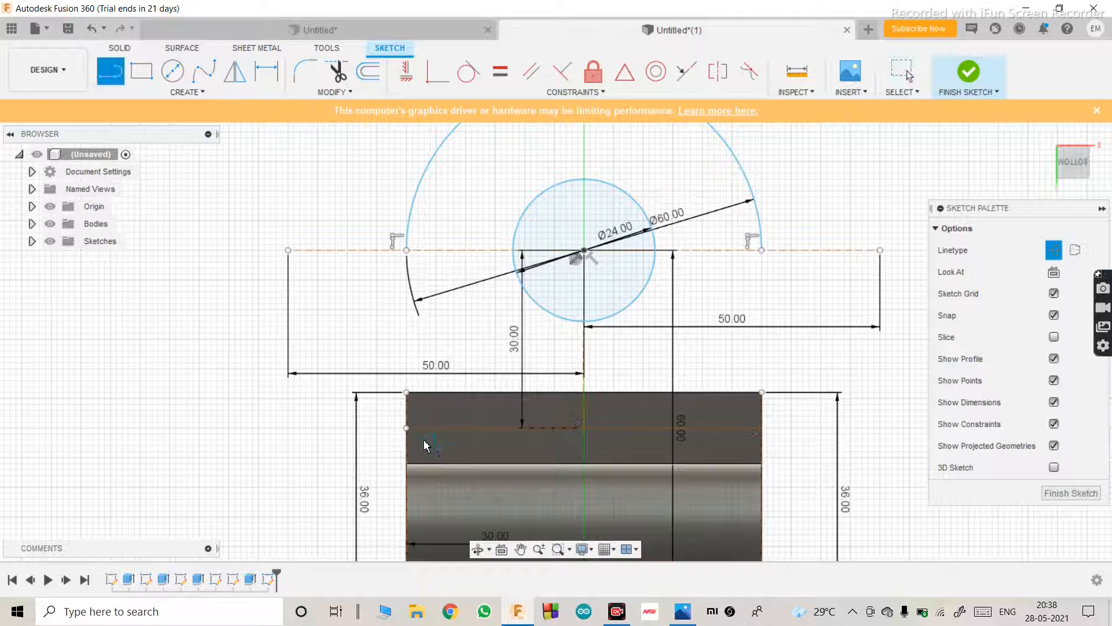
pyautogui.click(407, 429)
pyautogui.click(406, 259)
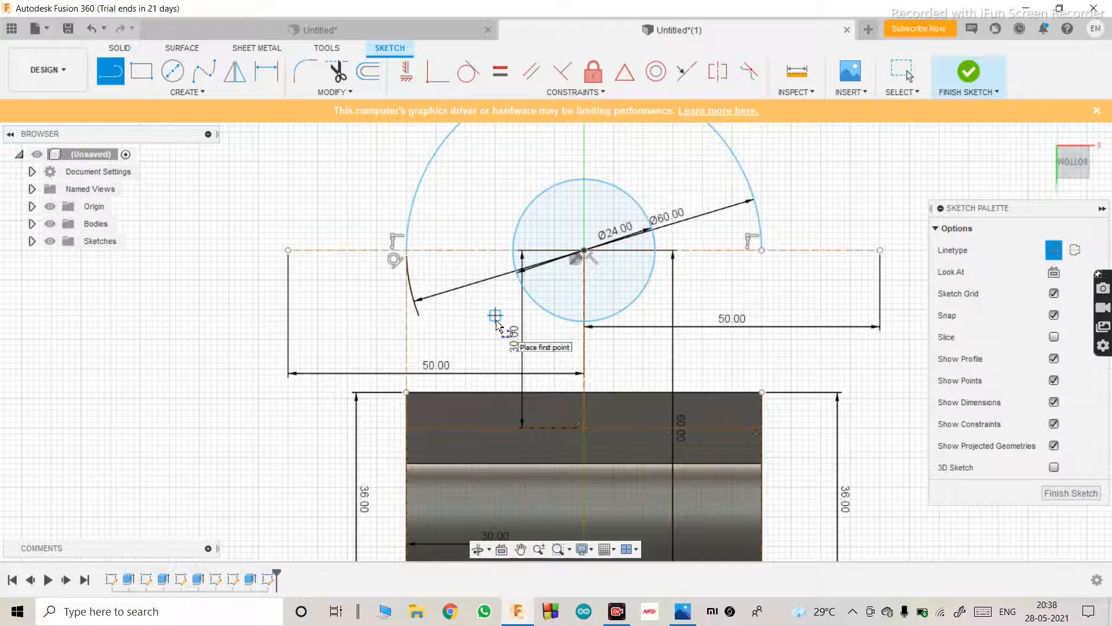
pyautogui.press('Escape')
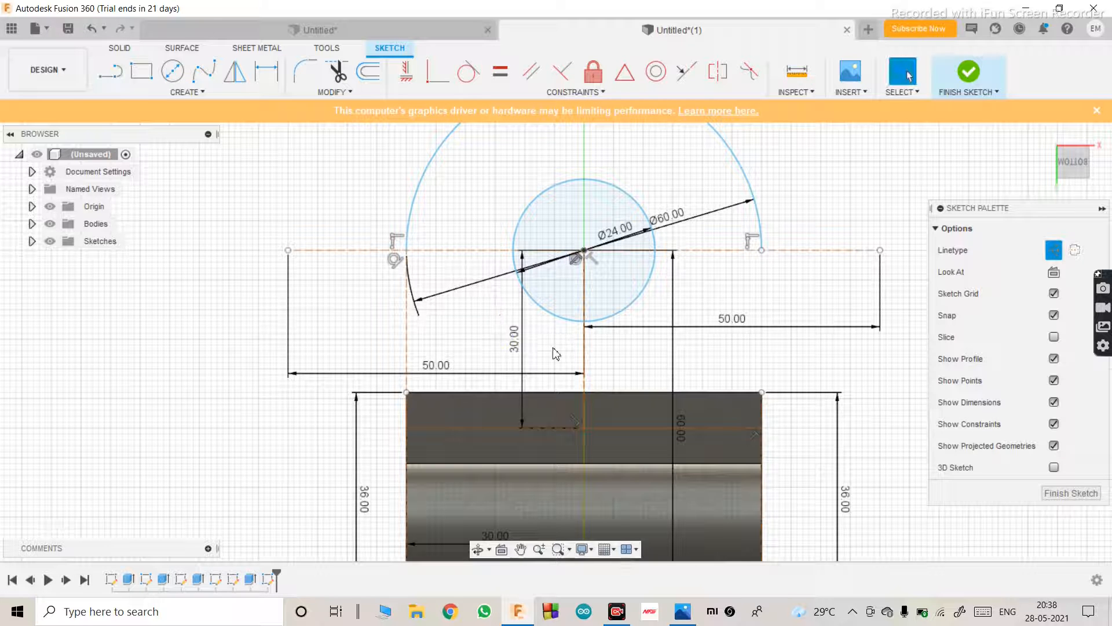
# Step: Replace the left vertical construction line with a solid line from the horizontal construction line's end to the outer arc's end
pyautogui.click(409, 335)
pyautogui.press('Delete')
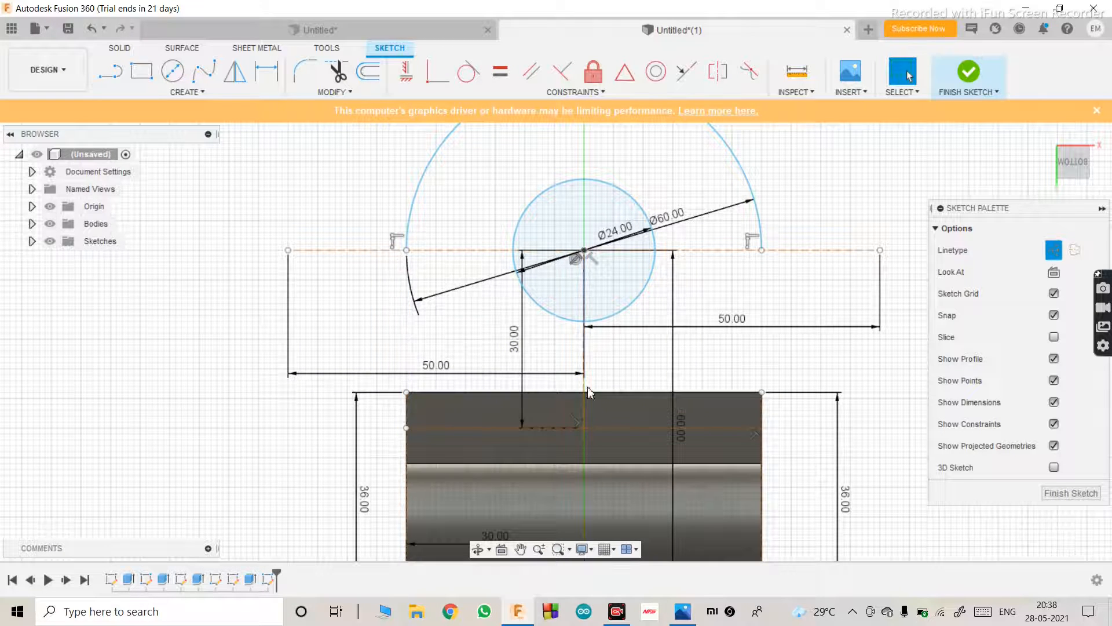
pyautogui.click(1053, 250)
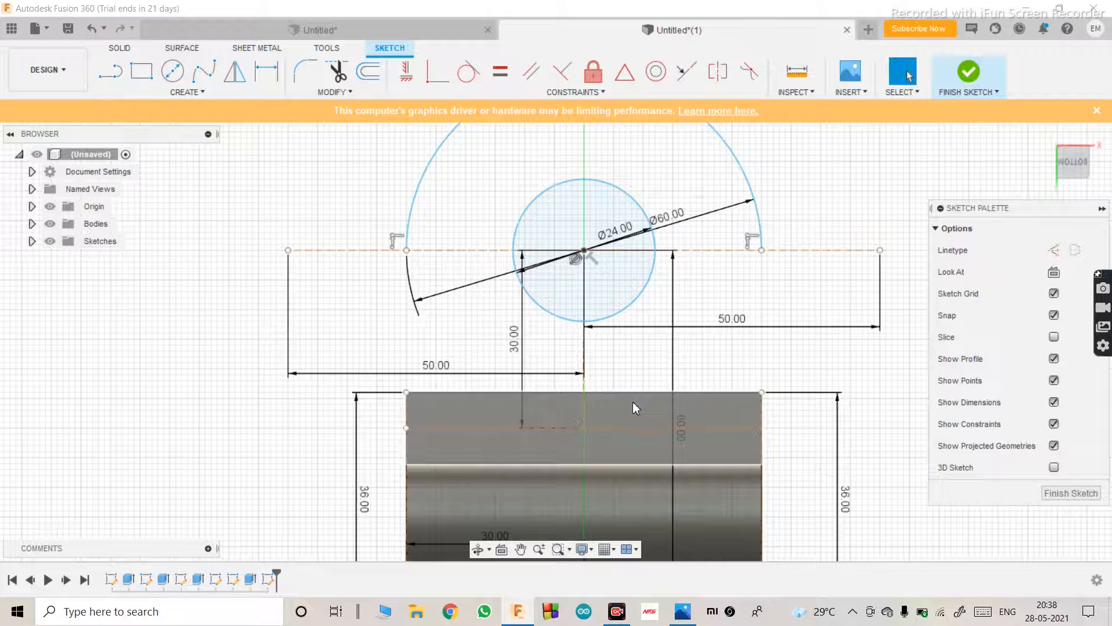
pyautogui.press('l')
pyautogui.click(408, 428)
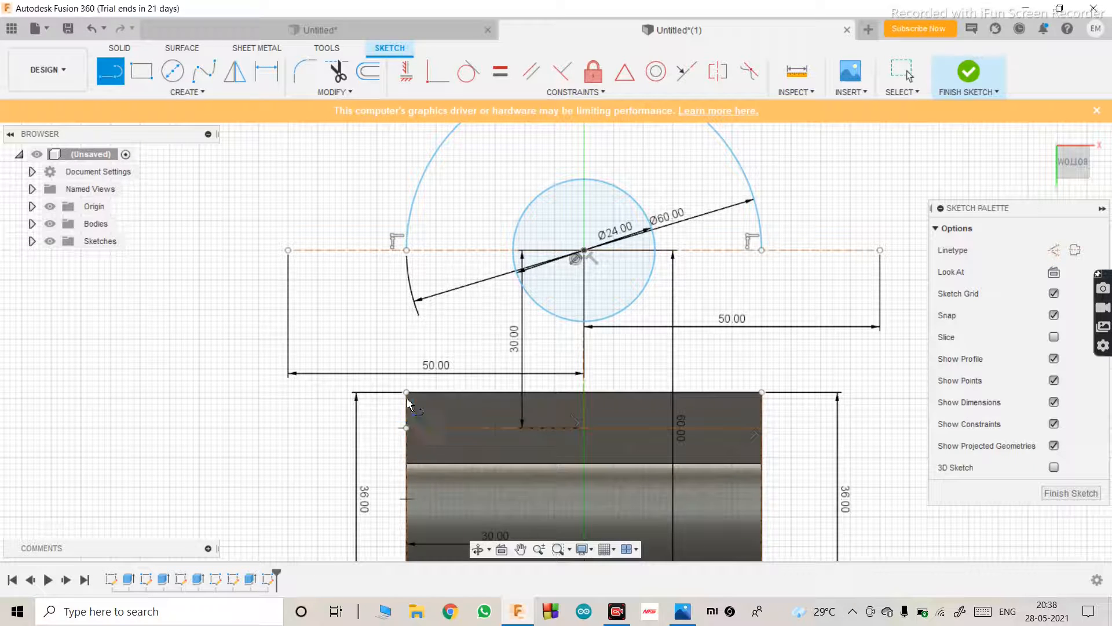
pyautogui.click(406, 250)
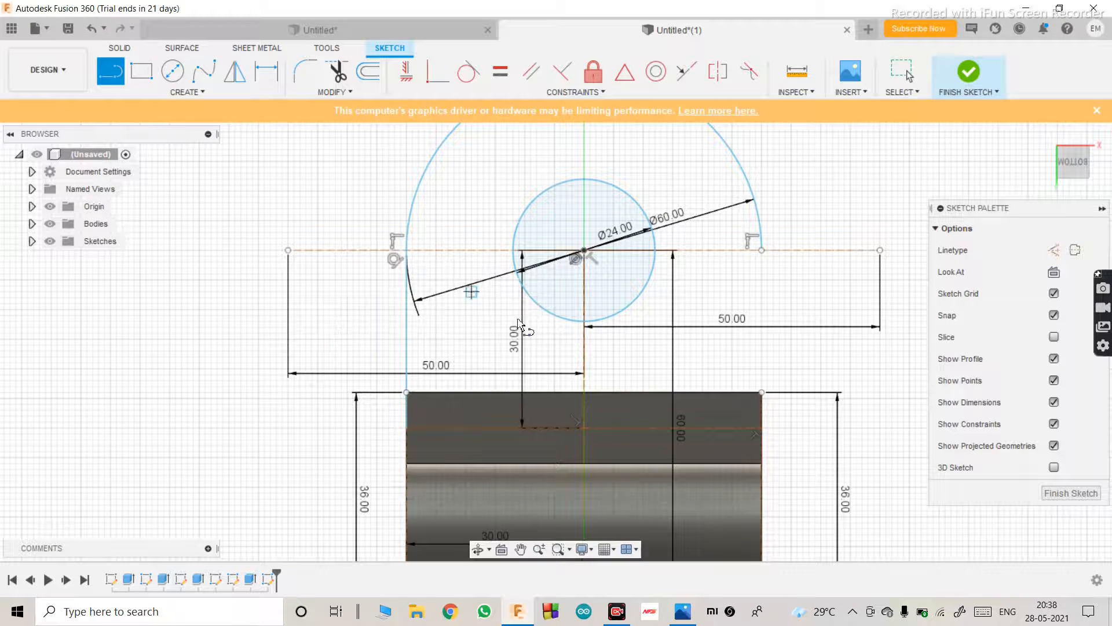
# Step: Draw the matching solid vertical line on the other side and close the flange profile with a solid line along the horizontal construction line
pyautogui.click(762, 428)
pyautogui.click(762, 251)
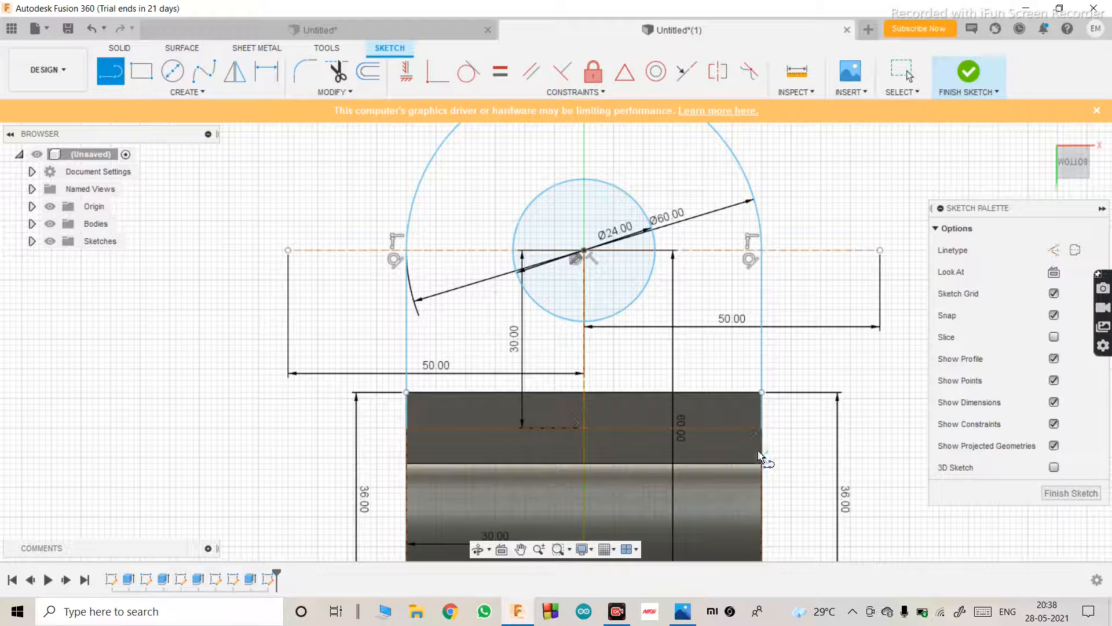
pyautogui.click(762, 429)
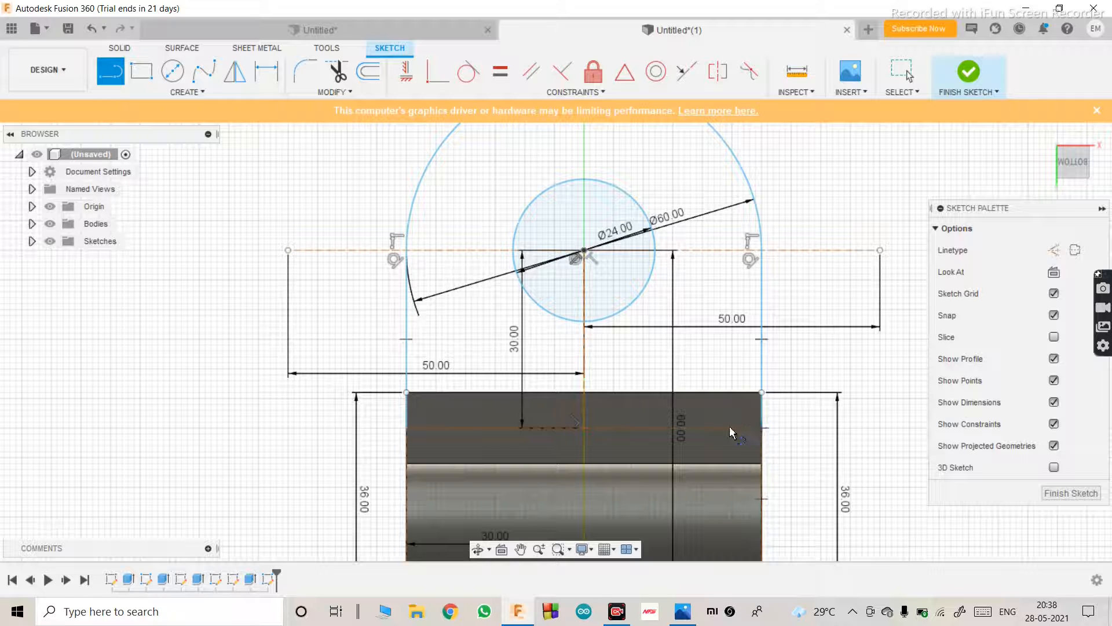
pyautogui.click(406, 428)
pyautogui.press('Escape')
pyautogui.press('Escape')
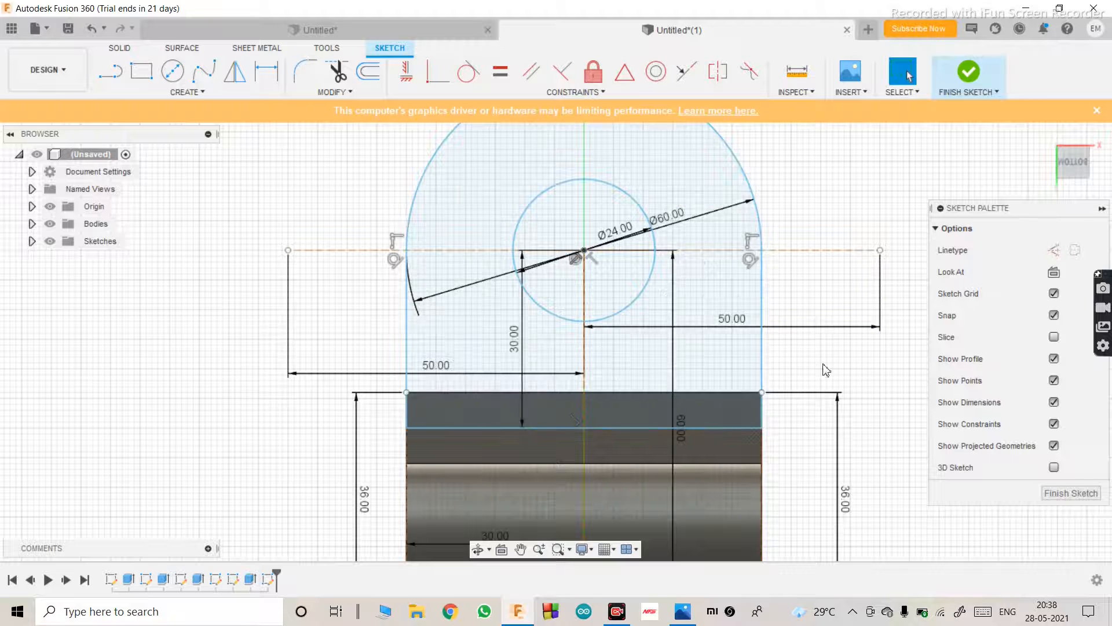
# Step: Mirror the whole flange sketch across the horizontal line through the origin to the opposite side of the base, and finish the sketch
pyautogui.scroll(-5, 689, 336)
pyautogui.scroll(3, 672, 527)
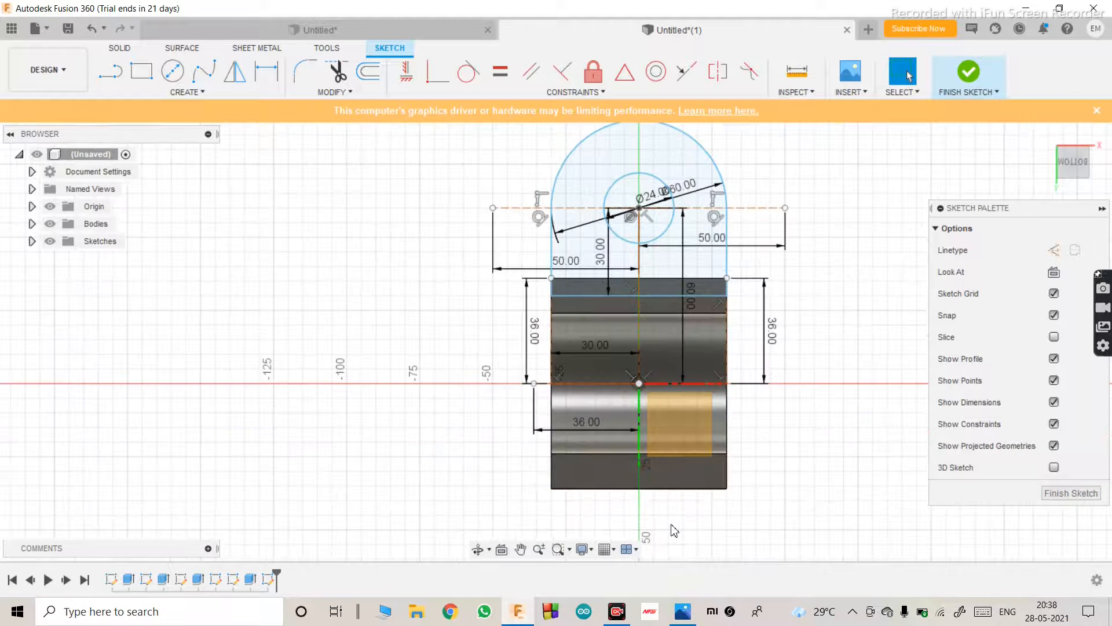
pyautogui.scroll(-1, 673, 530)
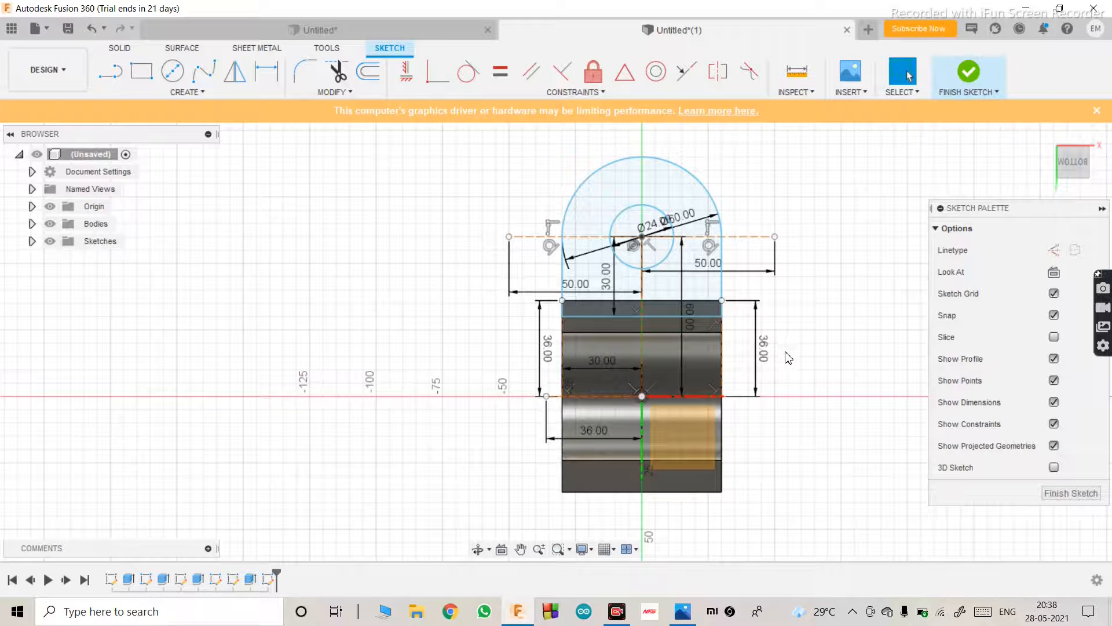
pyautogui.moveTo(798, 358)
pyautogui.mouseDown()
pyautogui.moveTo(527, 189)
pyautogui.moveTo(479, 141)
pyautogui.mouseUp()
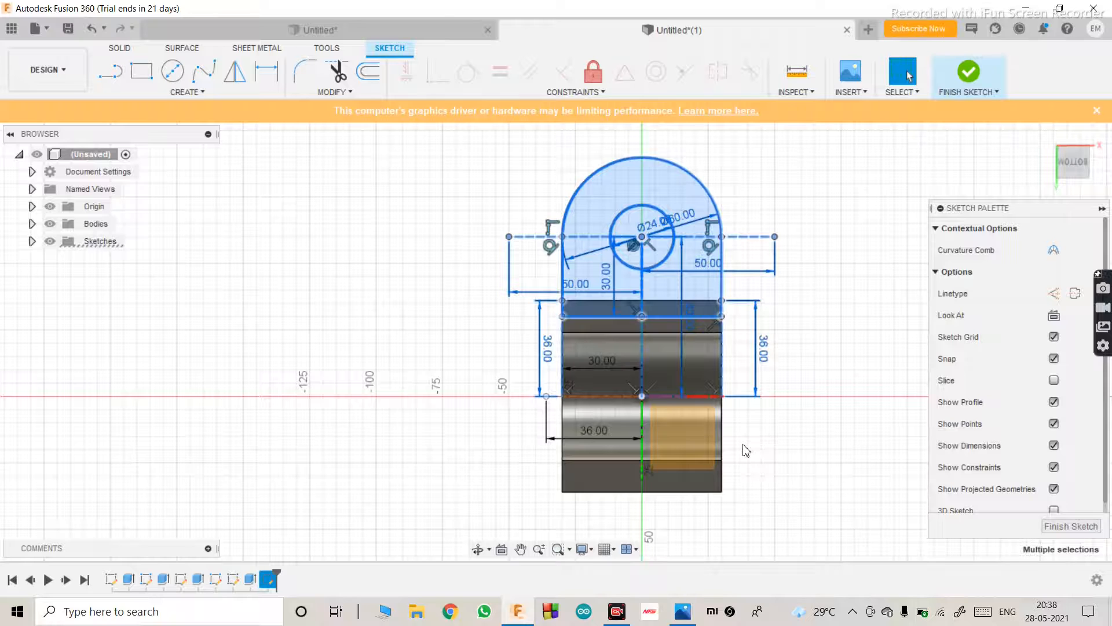
pyautogui.click(234, 71)
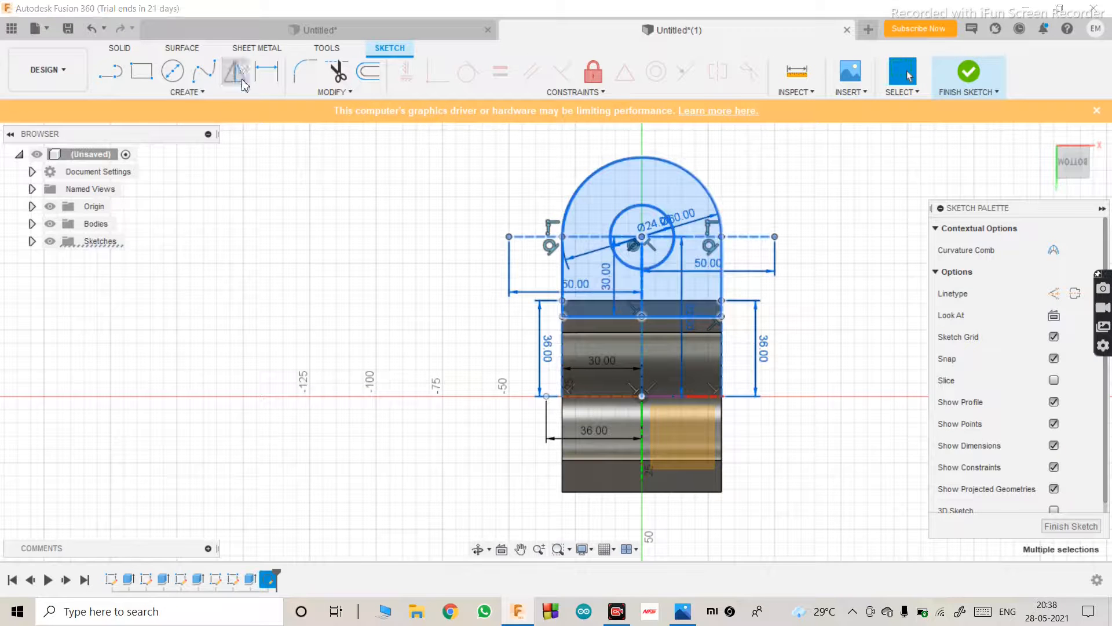
pyautogui.click(856, 220)
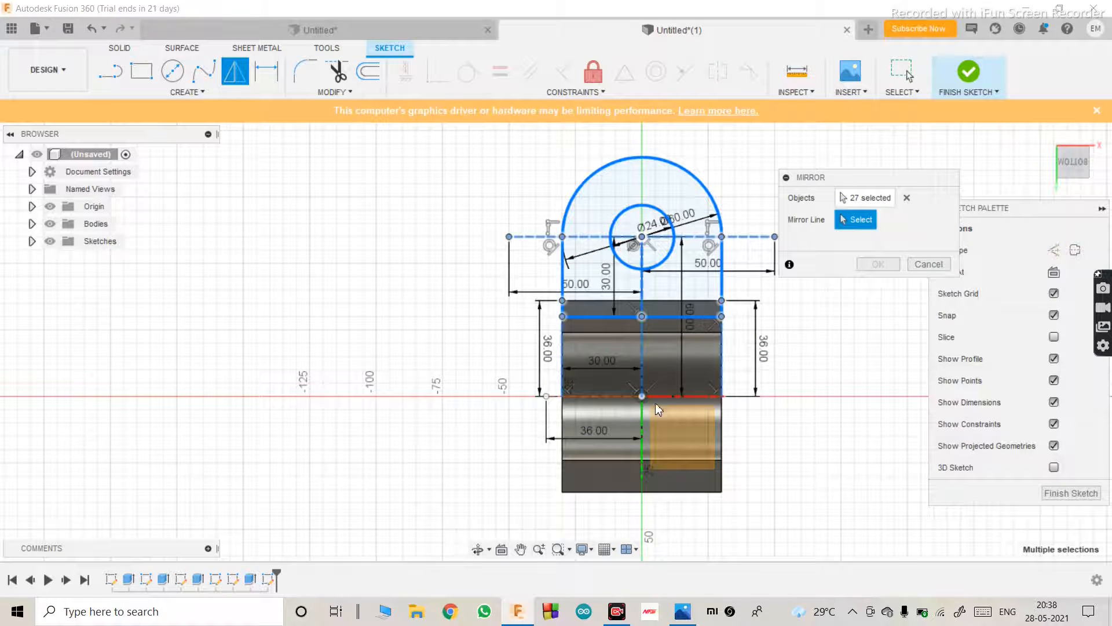
pyautogui.click(649, 397)
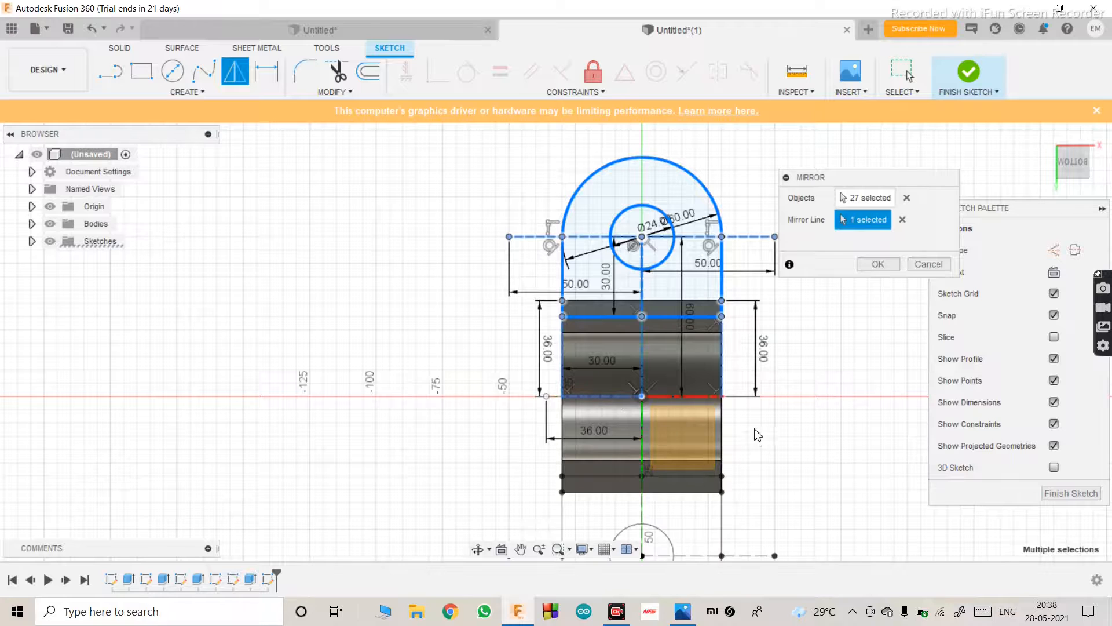
pyautogui.scroll(-3, 757, 434)
pyautogui.scroll(2, 723, 545)
pyautogui.scroll(-2, 685, 479)
pyautogui.scroll(2, 683, 469)
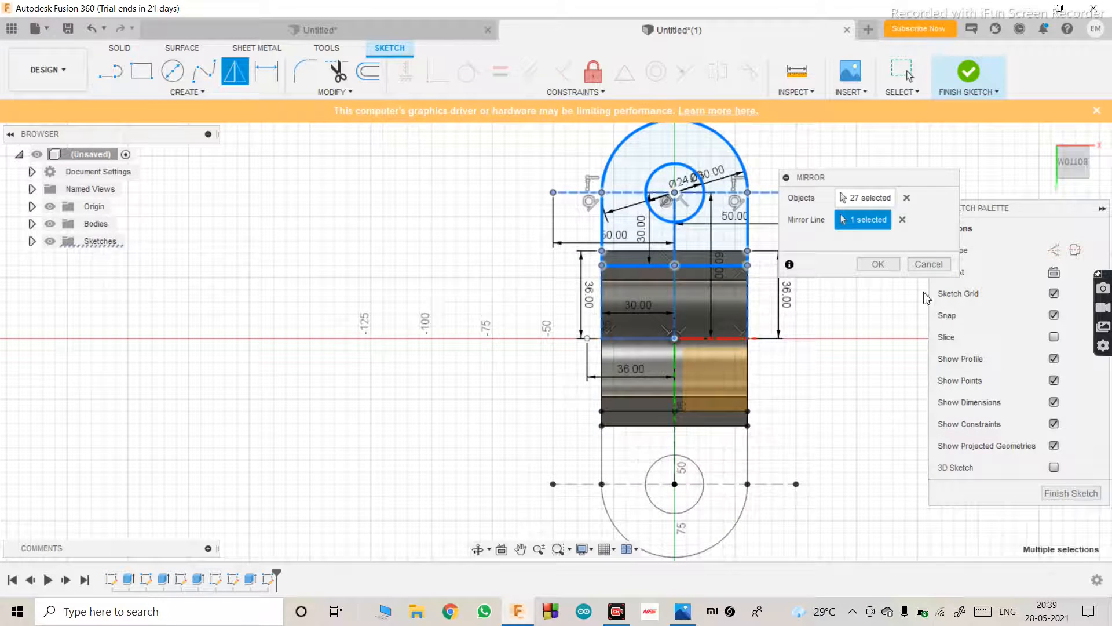
pyautogui.click(894, 265)
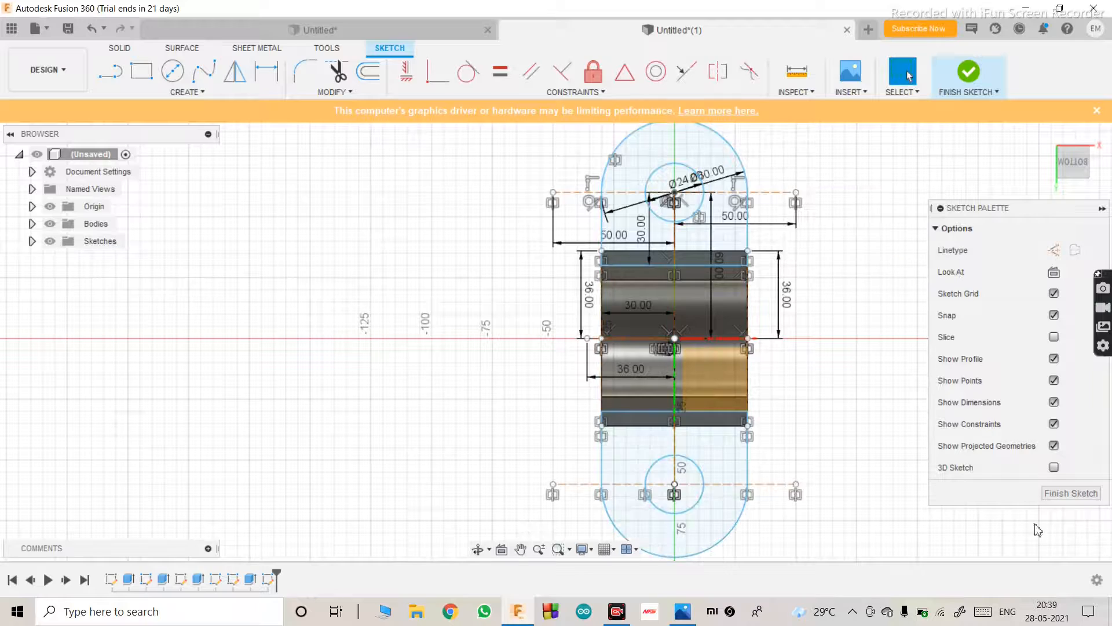
pyautogui.click(1072, 494)
# Step: Hide the origin and extrude both flange profiles, excluding their holes, upwards by 12 mm
pyautogui.moveTo(678, 346); pyautogui.dragTo(601, 496)
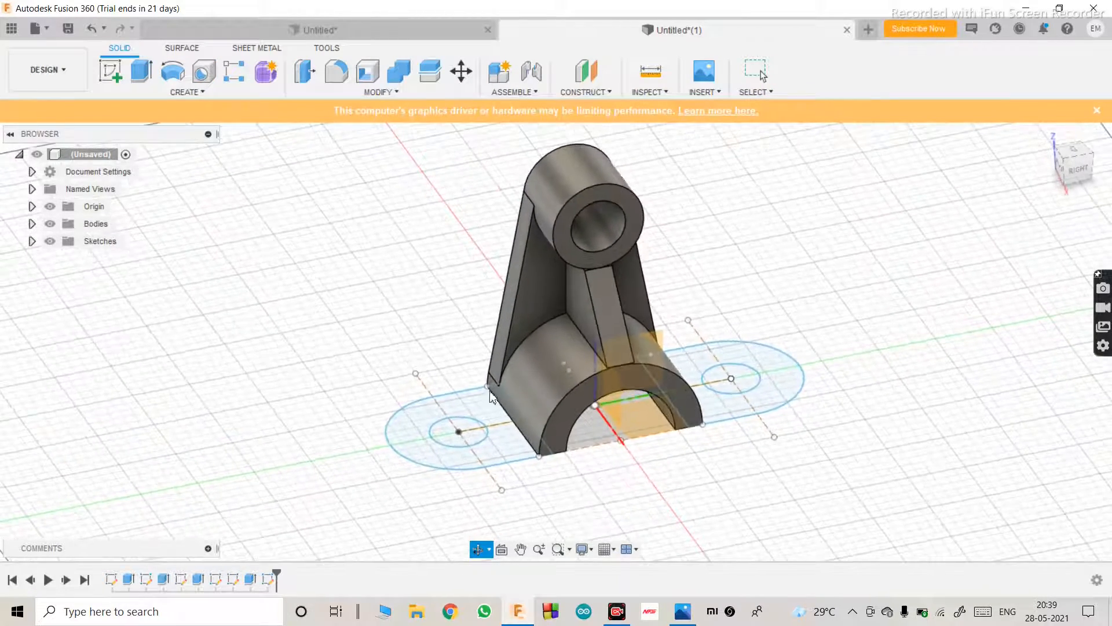
pyautogui.press('Escape')
pyautogui.click(50, 206)
pyautogui.scroll(-2, 509, 493)
pyautogui.scroll(3, 509, 475)
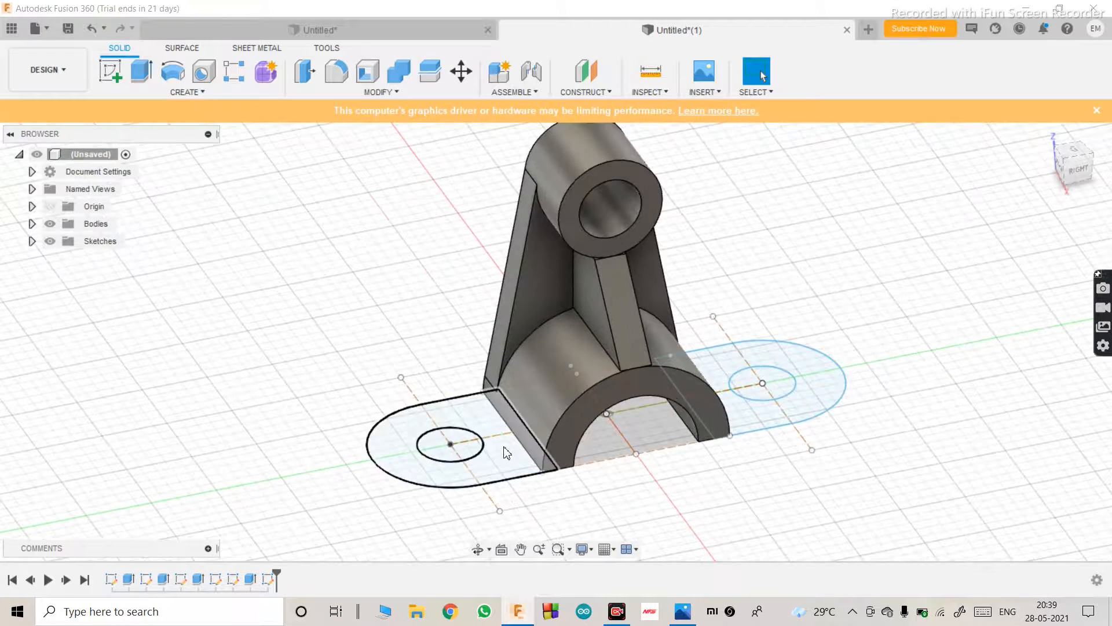
pyautogui.click(510, 450)
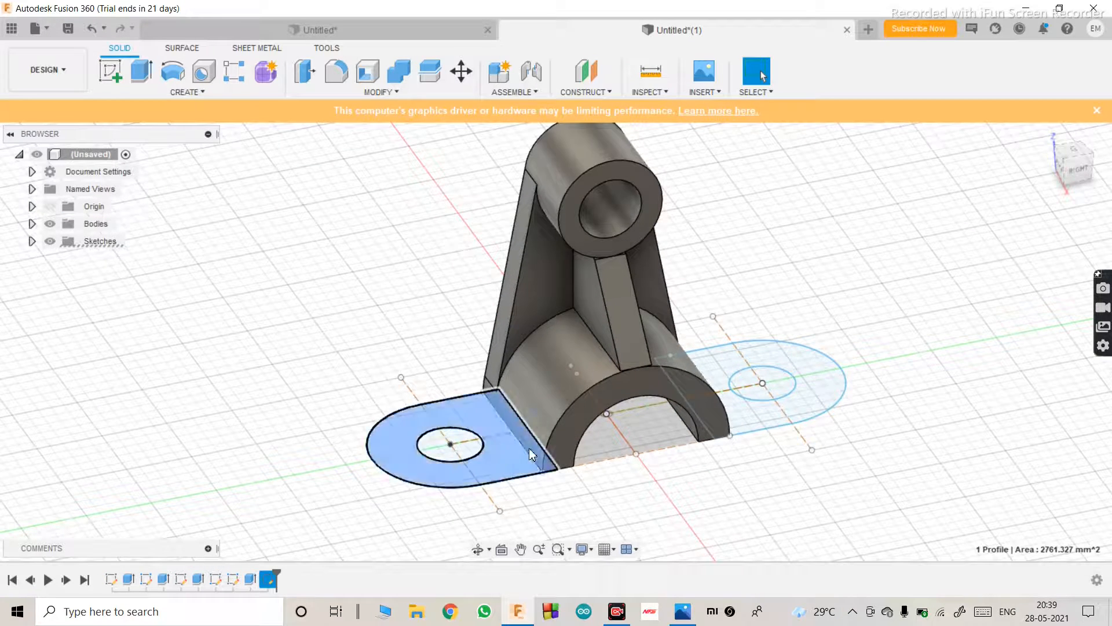
pyautogui.keyDown('shift'); pyautogui.click(755, 421); pyautogui.keyUp('shift')
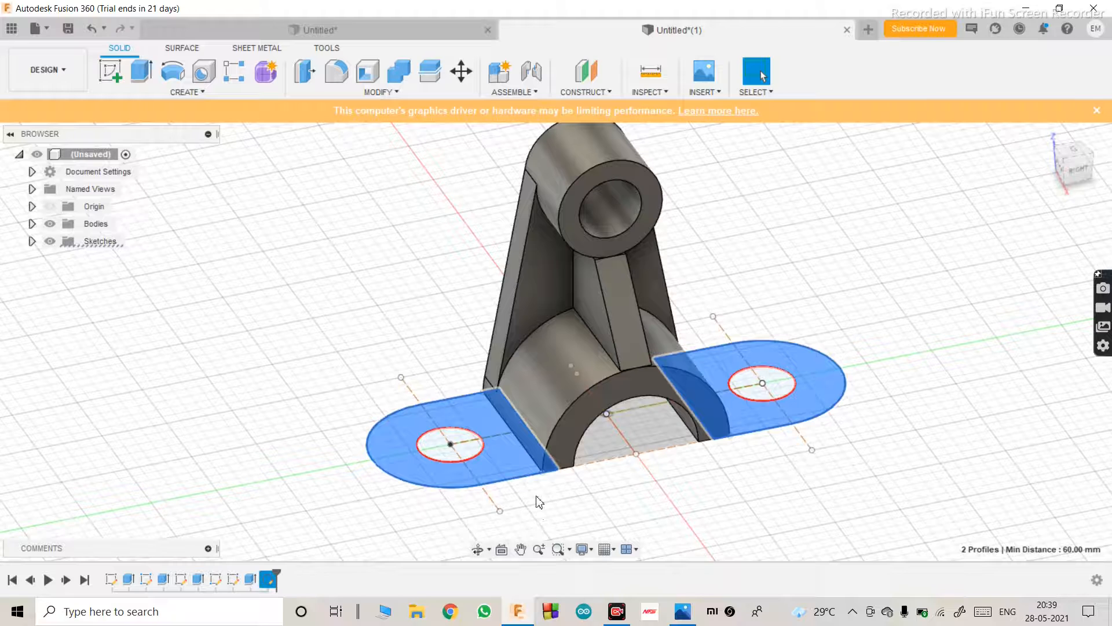
pyautogui.press('e')
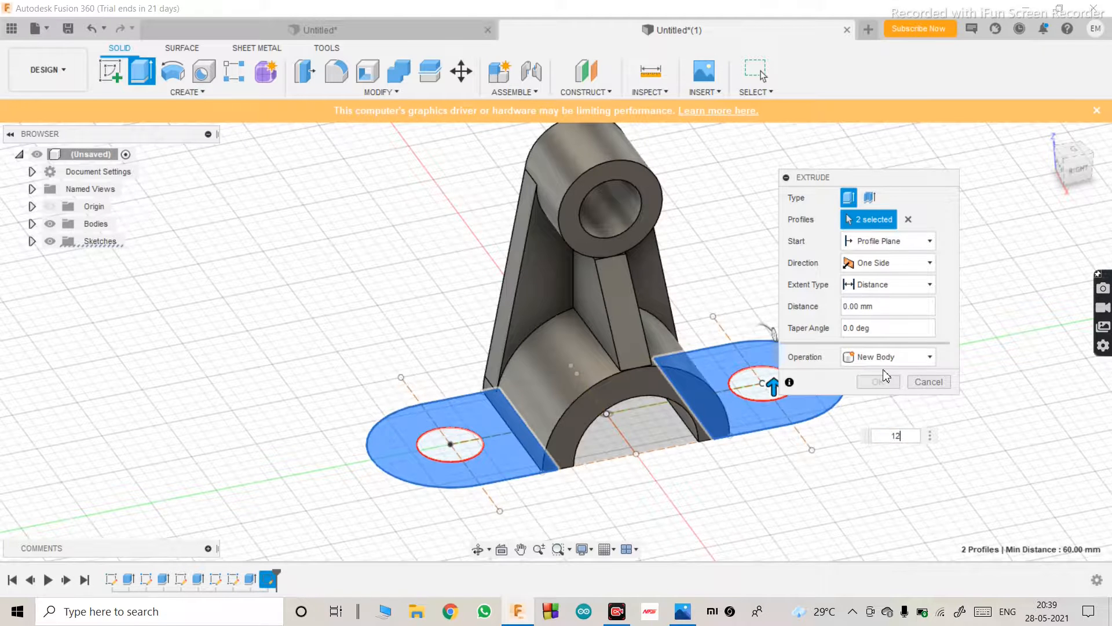
pyautogui.write('-10')
pyautogui.press('Return')
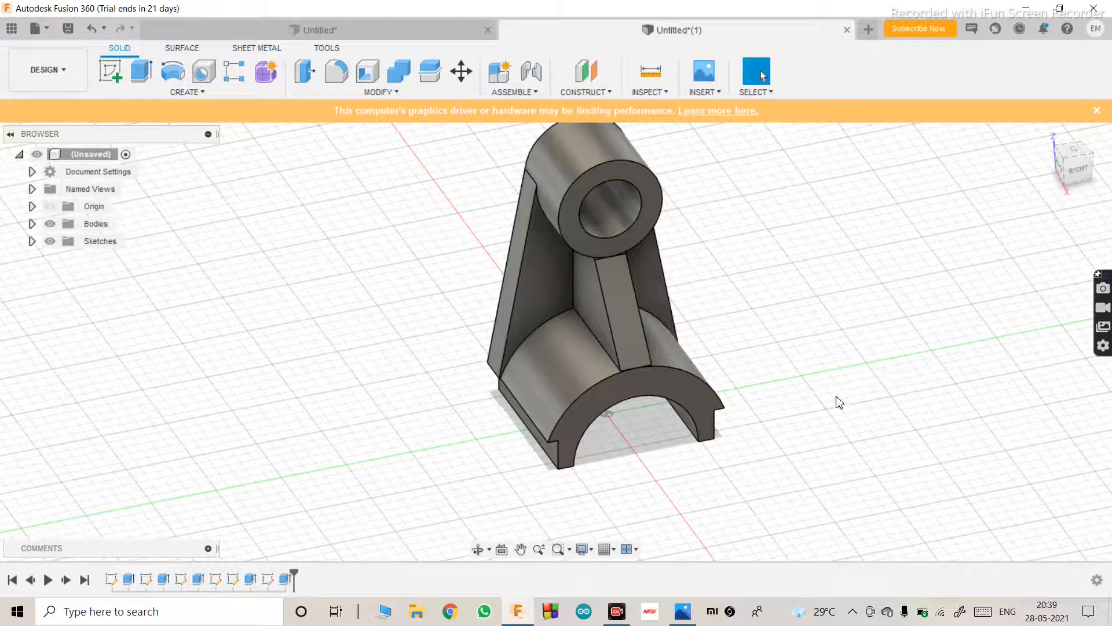
# Step: Edit the flange extrusion and change its operation to Join
pyautogui.rightClick(286, 579)
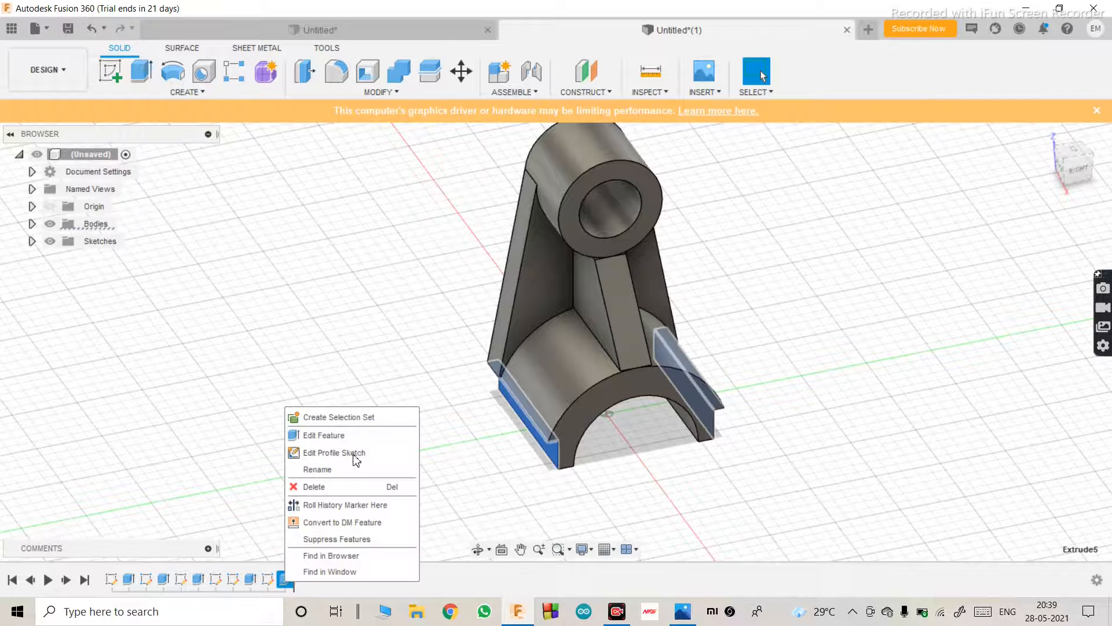
pyautogui.click(338, 435)
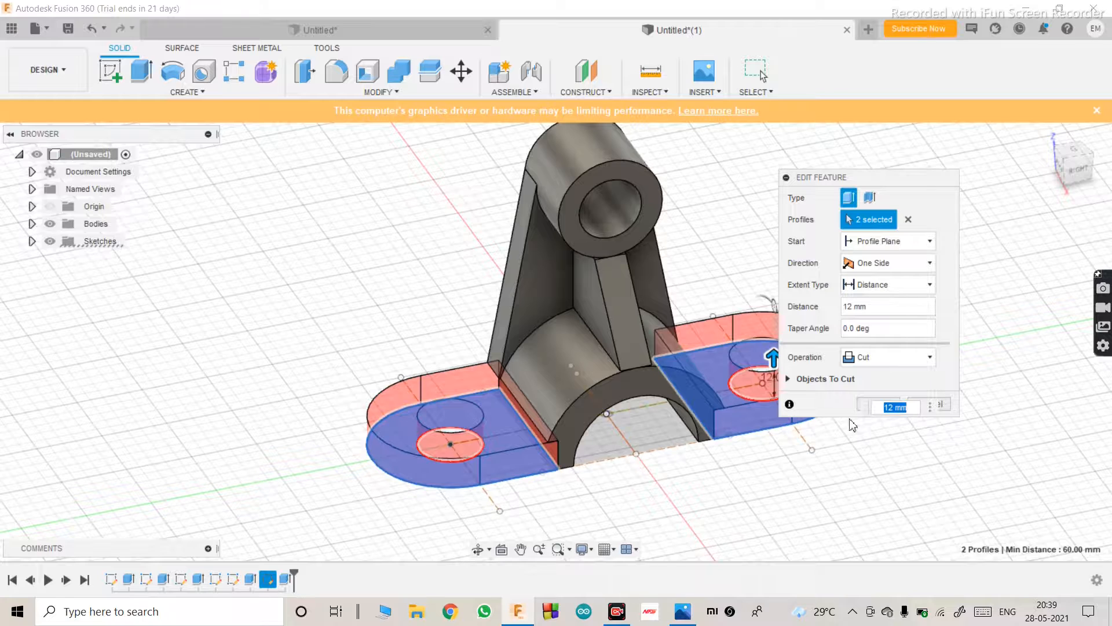
pyautogui.click(868, 367)
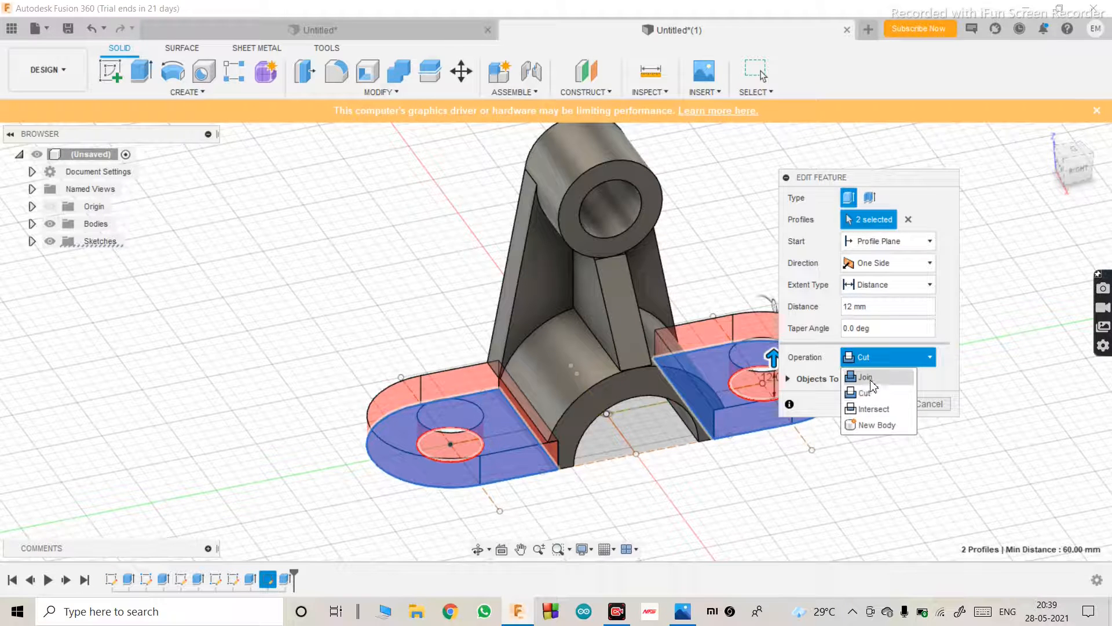
pyautogui.click(866, 377)
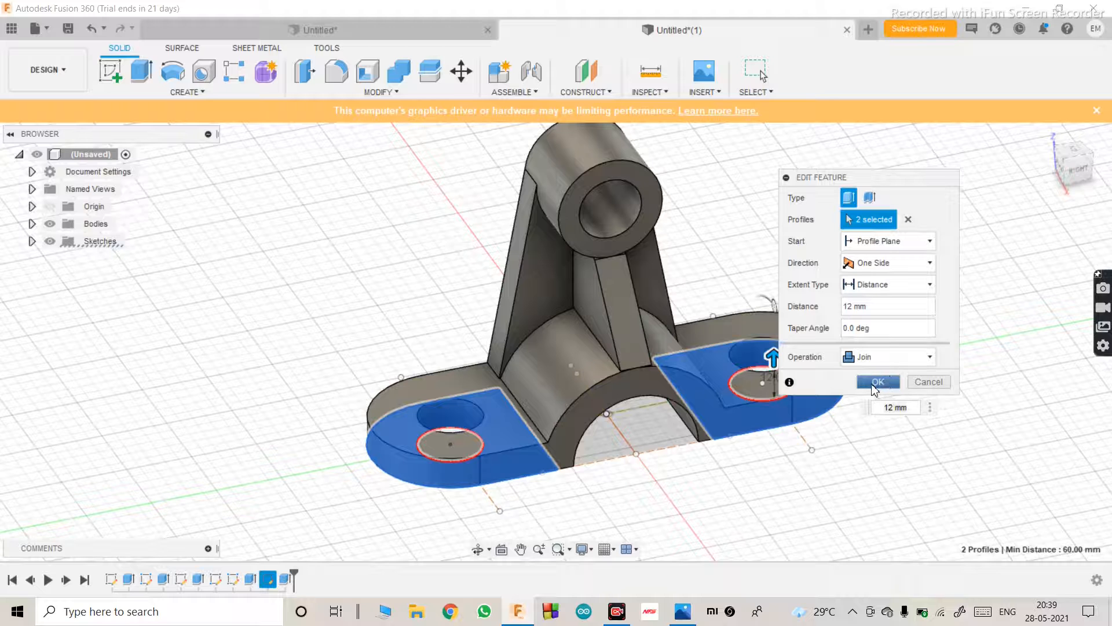
pyautogui.click(876, 382)
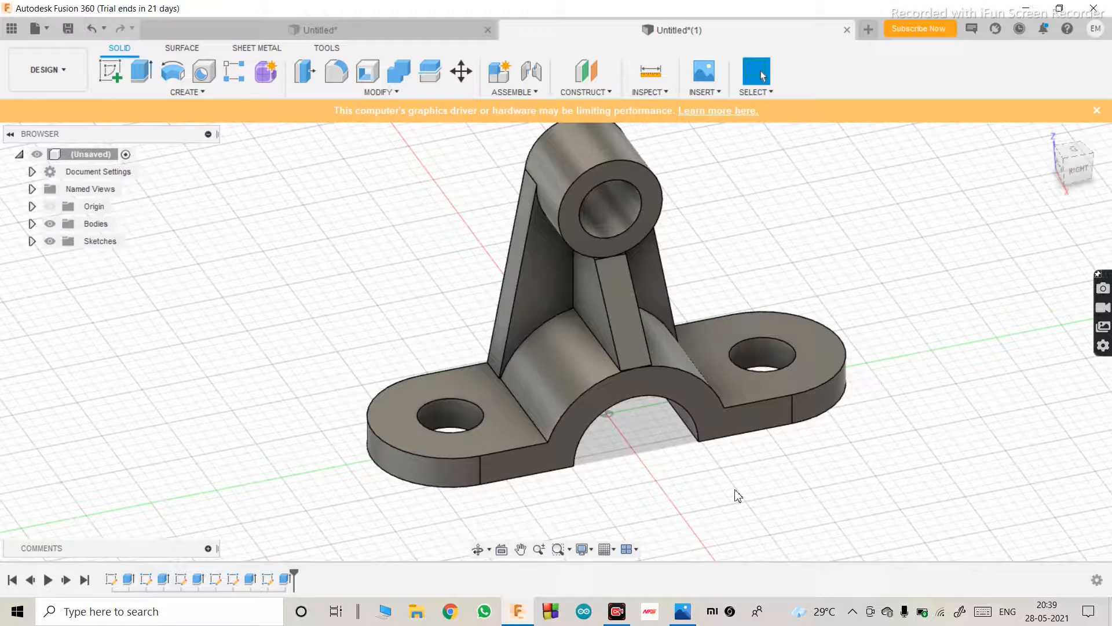
# Step: Compare the bracket model from a similar angle with the reference image Part - 3.jpg, and close the image
pyautogui.scroll(-3, 654, 474)
pyautogui.click(478, 549)
pyautogui.moveTo(639, 439); pyautogui.dragTo(672, 419)
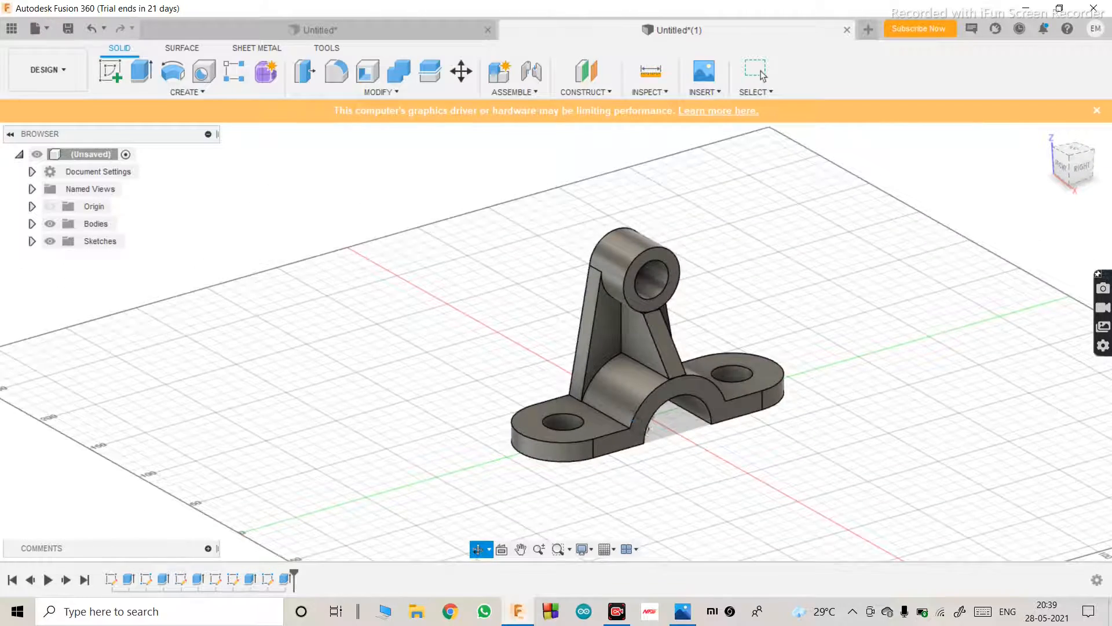
pyautogui.scroll(-3, 672, 419)
pyautogui.scroll(3, 672, 419)
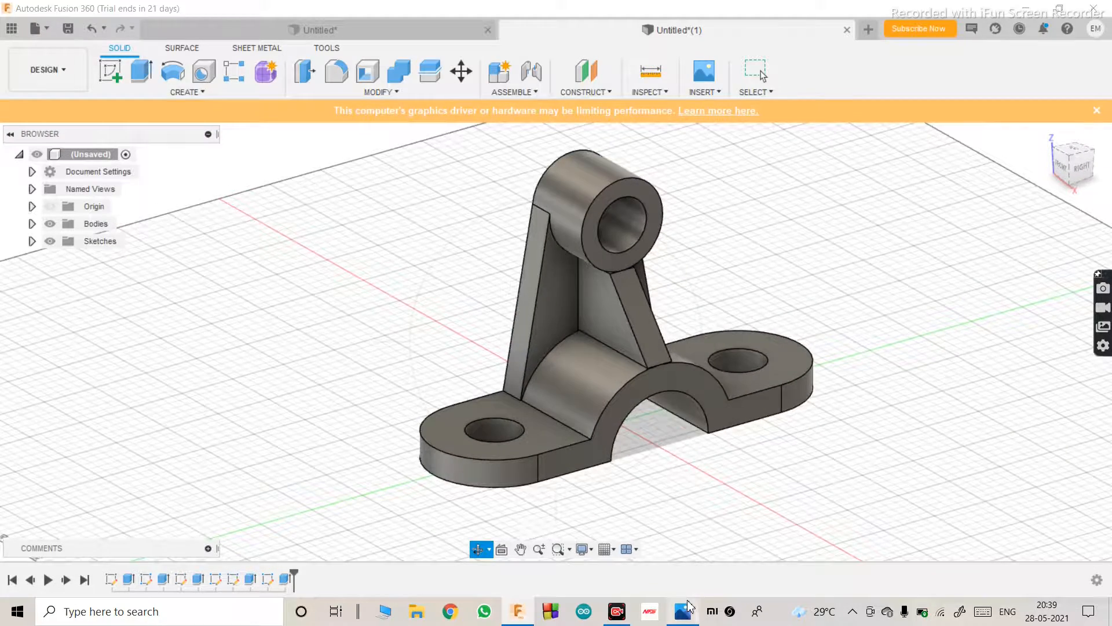
pyautogui.click(683, 611)
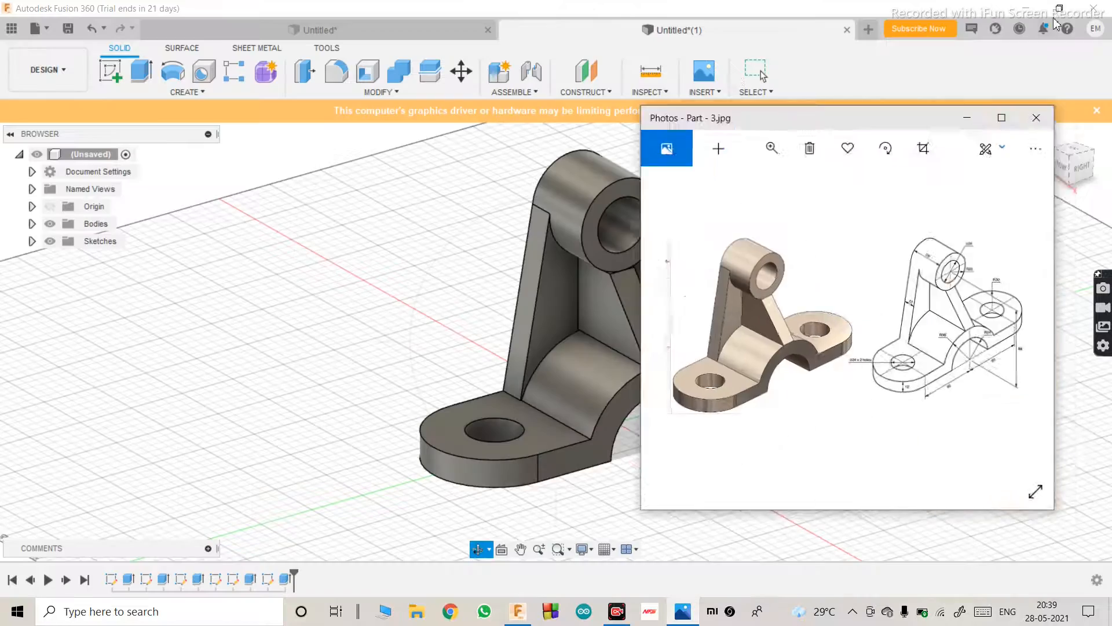
pyautogui.click(1061, 12)
pyautogui.moveTo(811, 150); pyautogui.dragTo(153, 169)
pyautogui.keyDown('shift'); pyautogui.moveTo(532, 301); pyautogui.dragTo(670, 569, button='middle'); pyautogui.keyUp('shift')
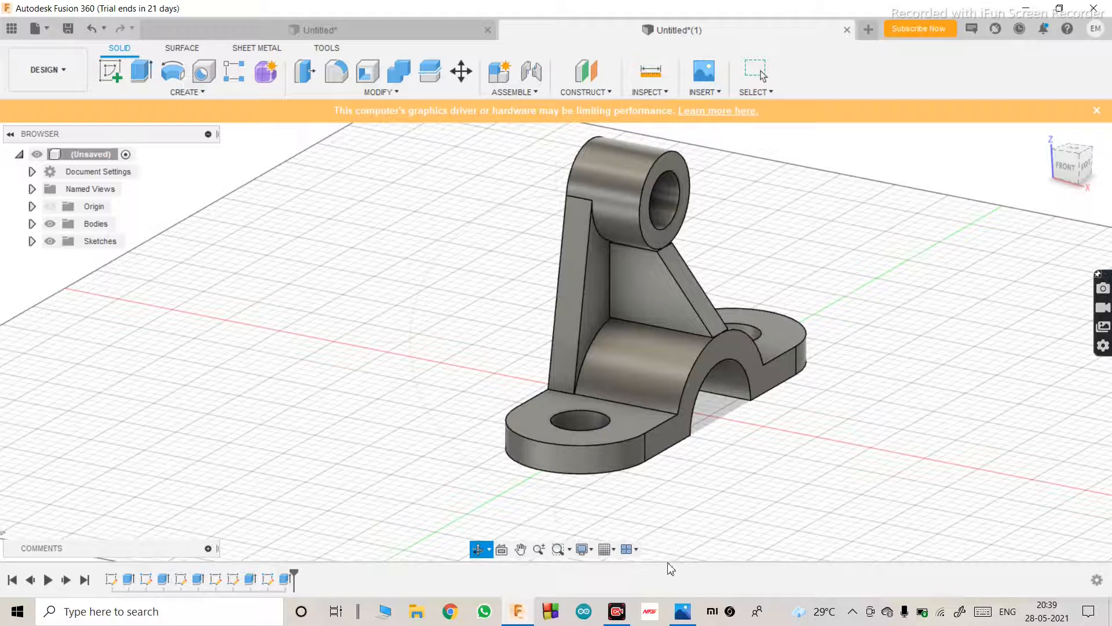
pyautogui.click(683, 611)
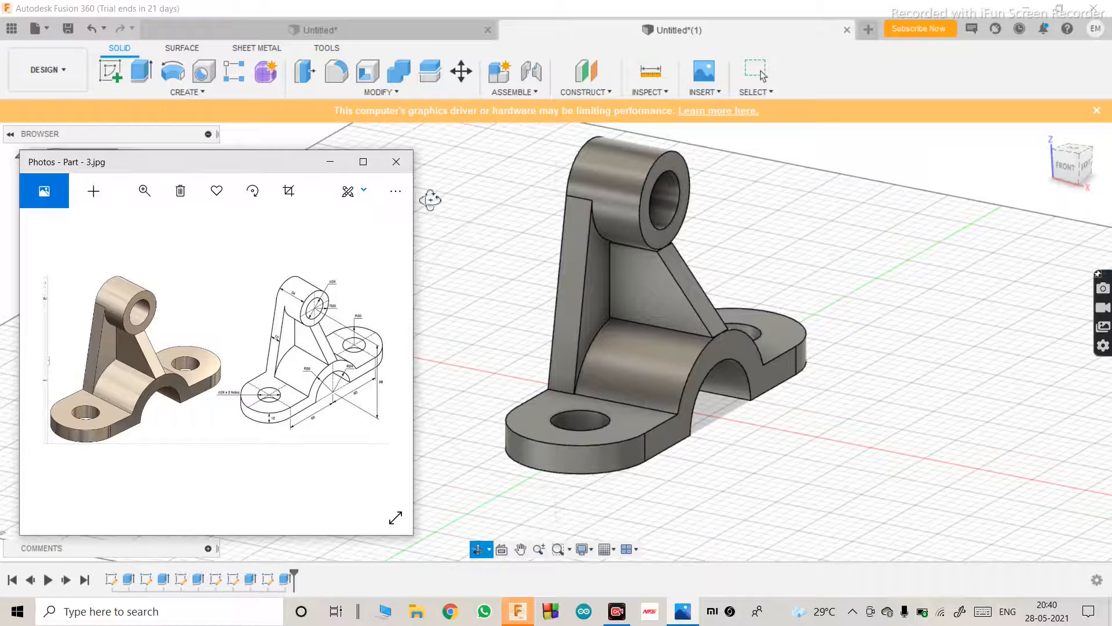
pyautogui.click(396, 163)
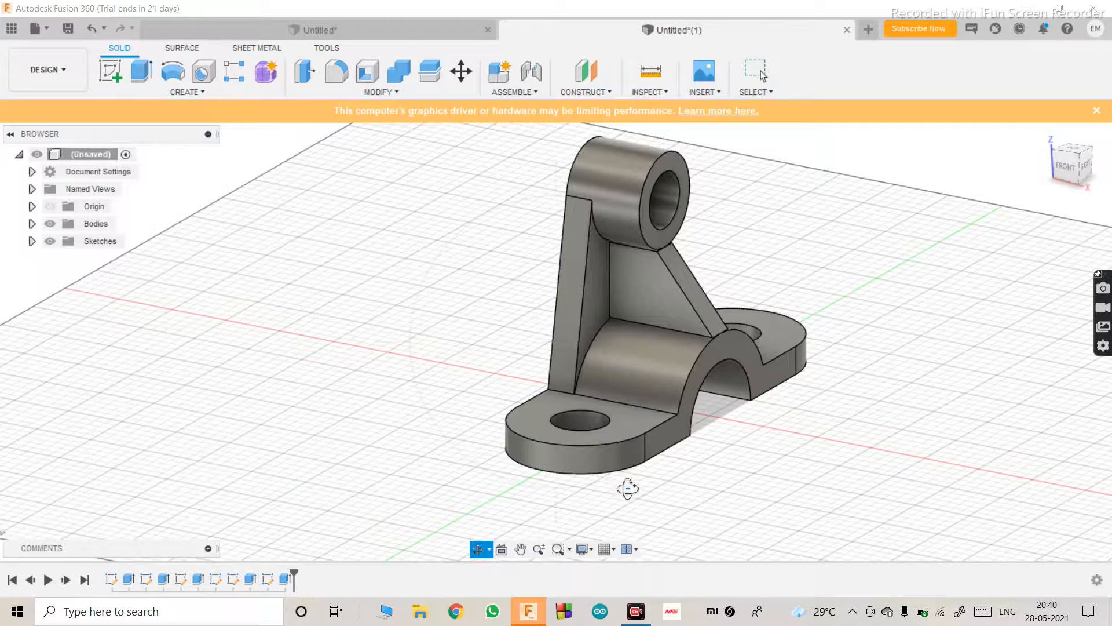
# Step: Return to a right-side perspective of the bracket and select the outer curved face of its half-cylinder base
pyautogui.moveTo(671, 394); pyautogui.dragTo(582, 404)
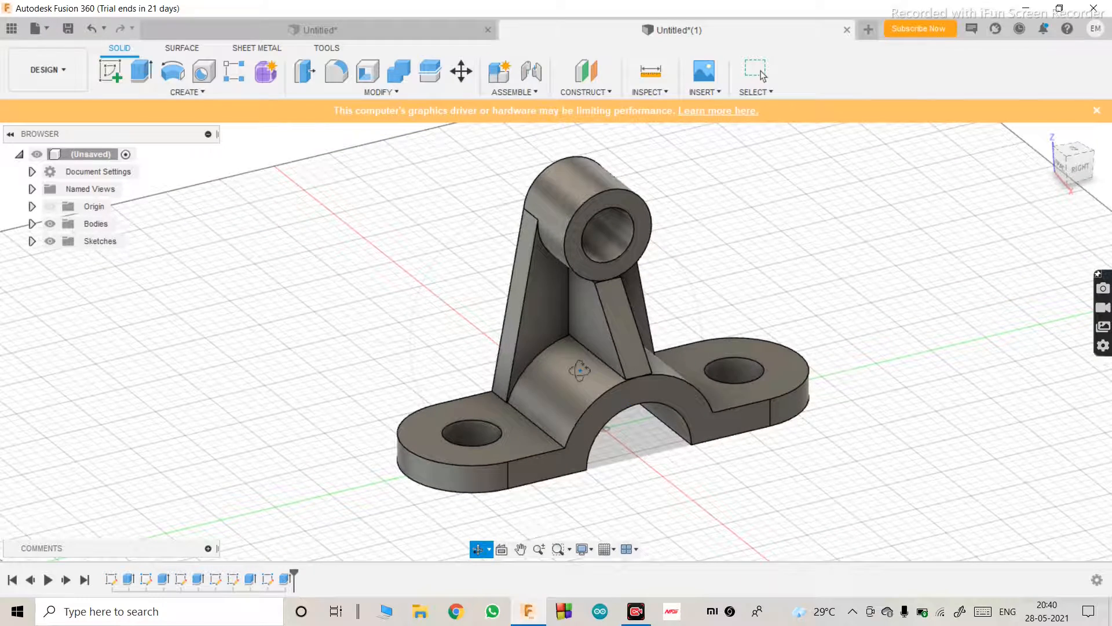
pyautogui.press('Escape')
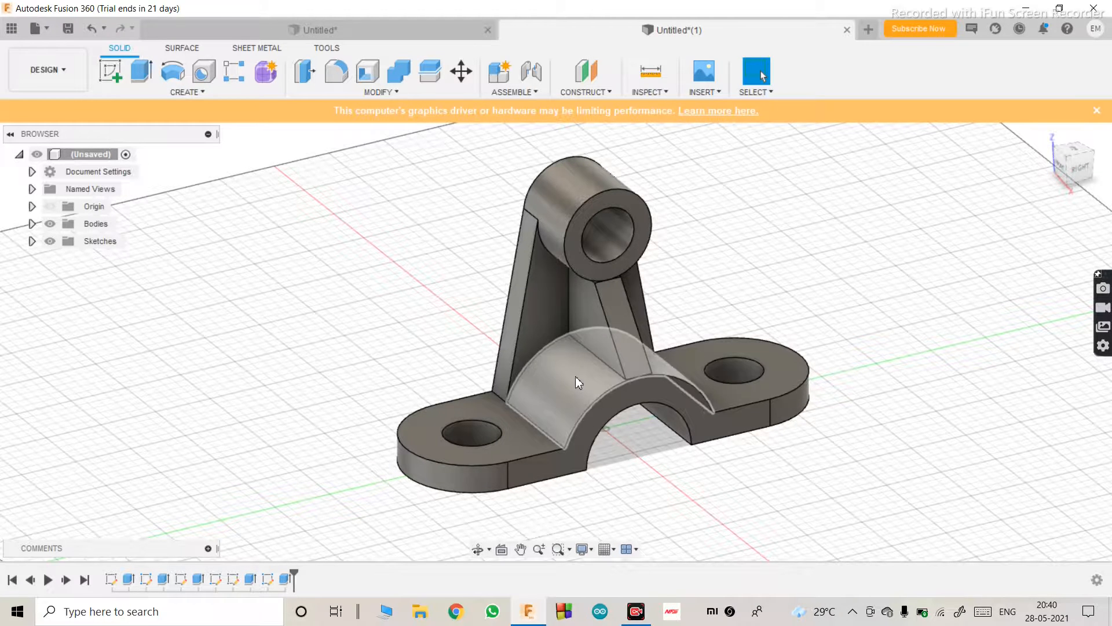
pyautogui.moveTo(568, 364); pyautogui.dragTo(693, 341)
pyautogui.moveTo(693, 341); pyautogui.dragTo(651, 396, button='right')
pyautogui.click(611, 377)
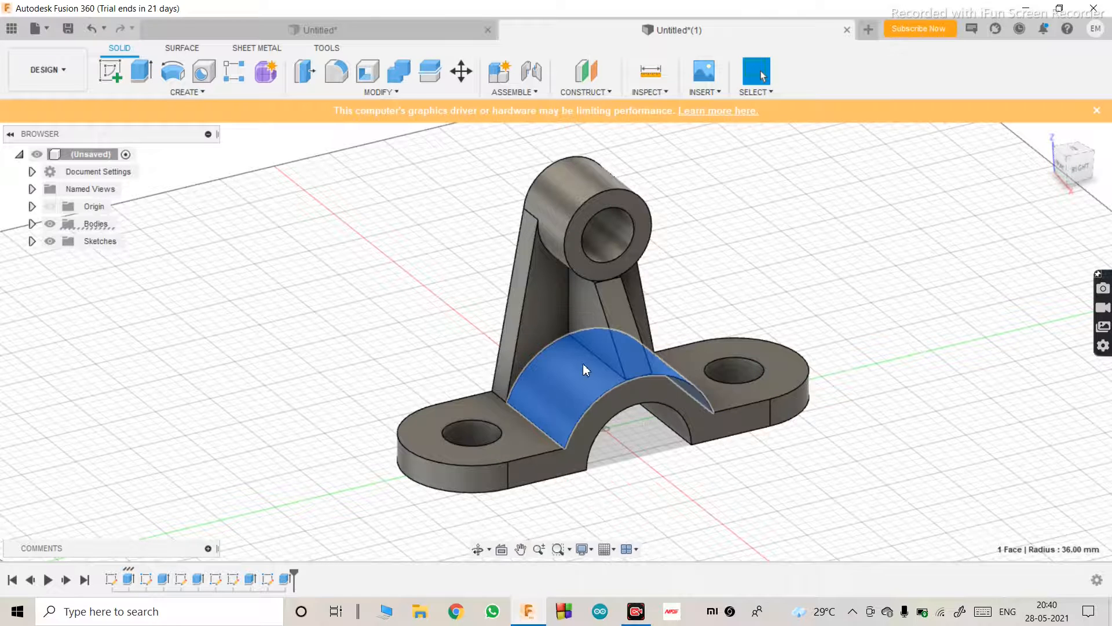
# Step: Open the appearance settings for the bracket and expand the Steel category under Metal in the Fusion 360 appearance library
pyautogui.rightClick(583, 365)
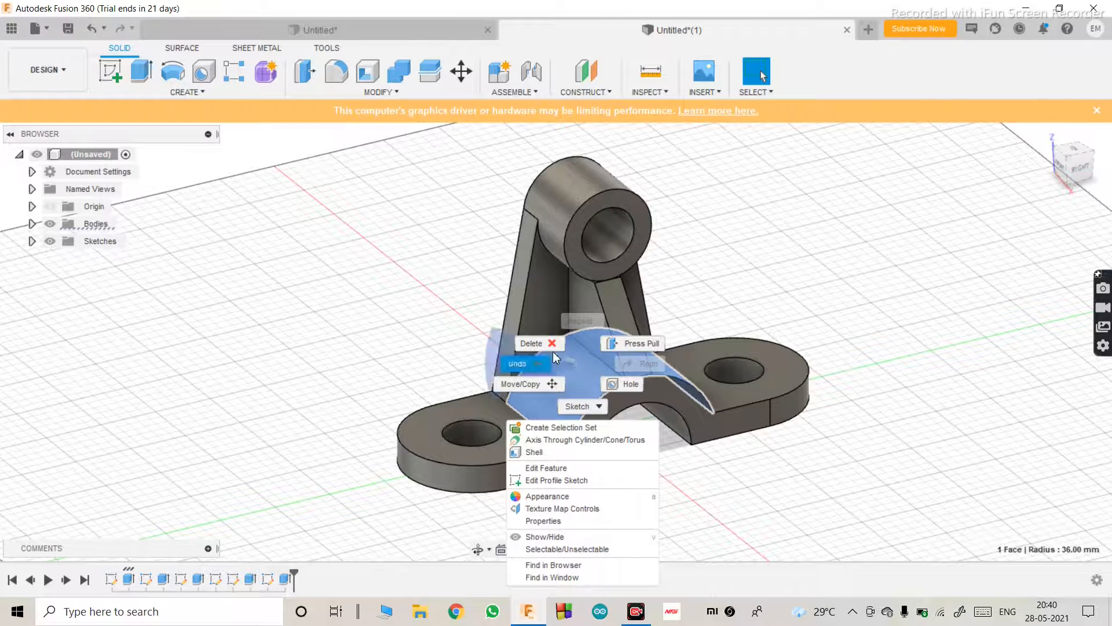
pyautogui.click(571, 497)
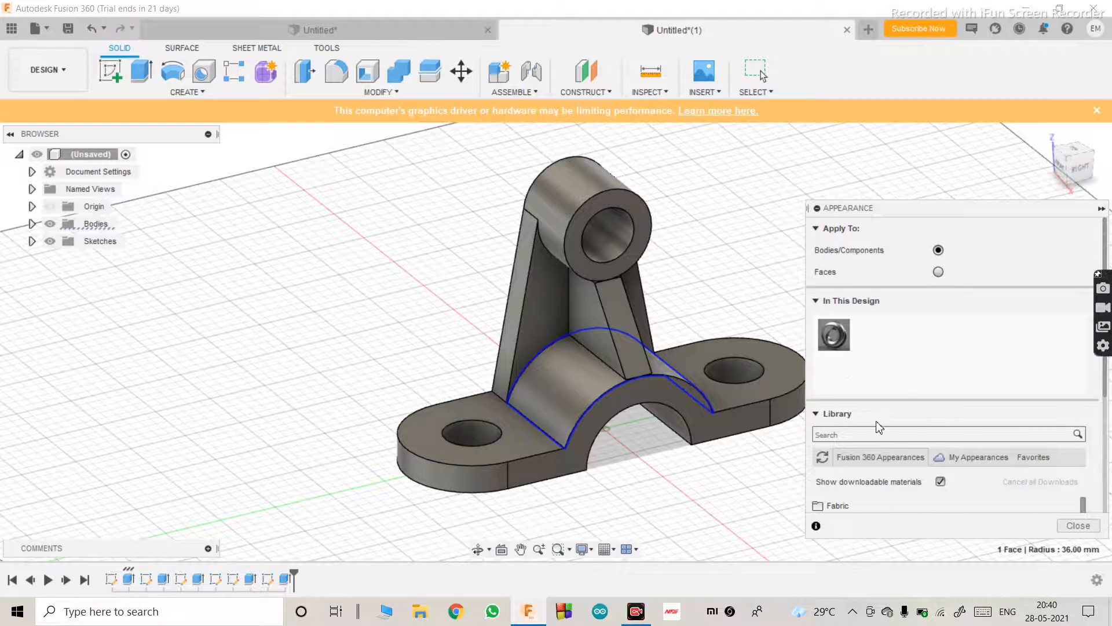
pyautogui.scroll(-3, 855, 376)
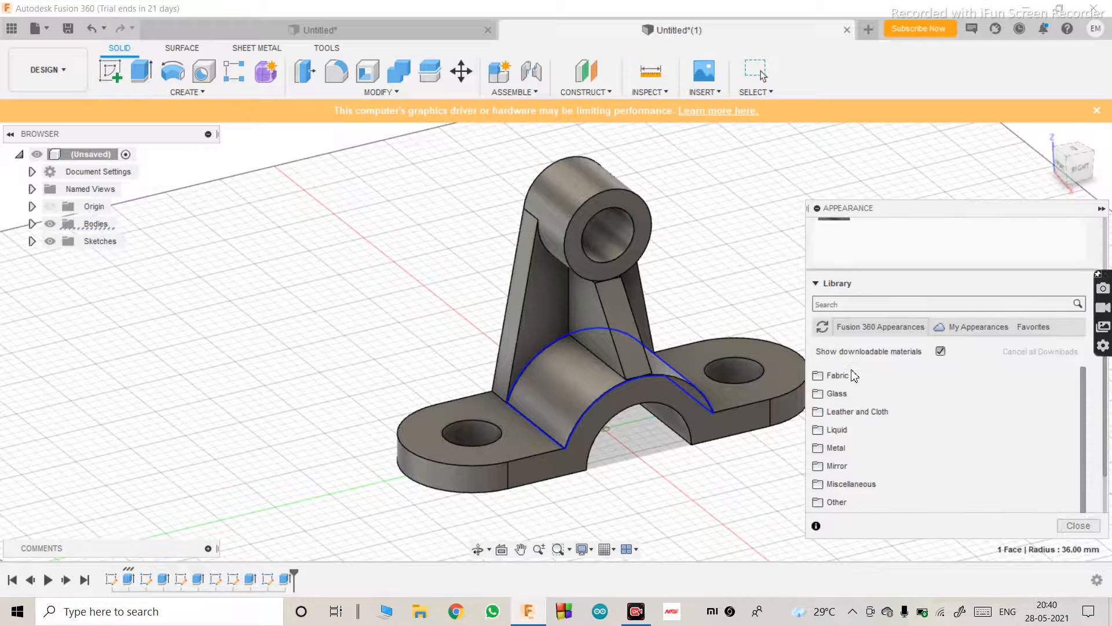
pyautogui.scroll(-1, 850, 385)
pyautogui.scroll(1, 850, 391)
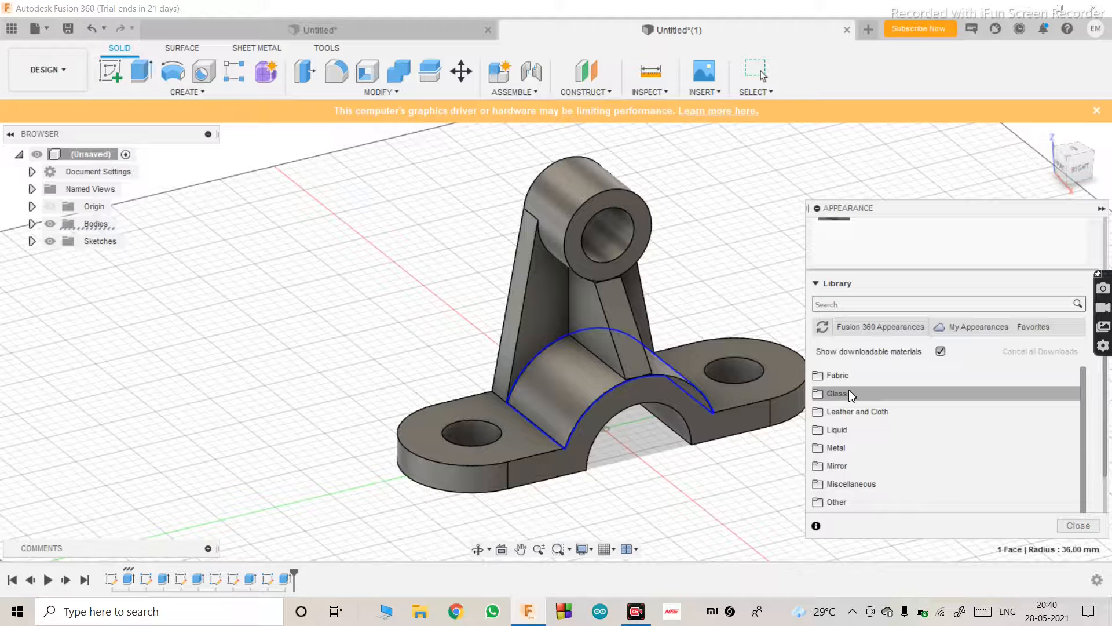
pyautogui.scroll(-1, 850, 439)
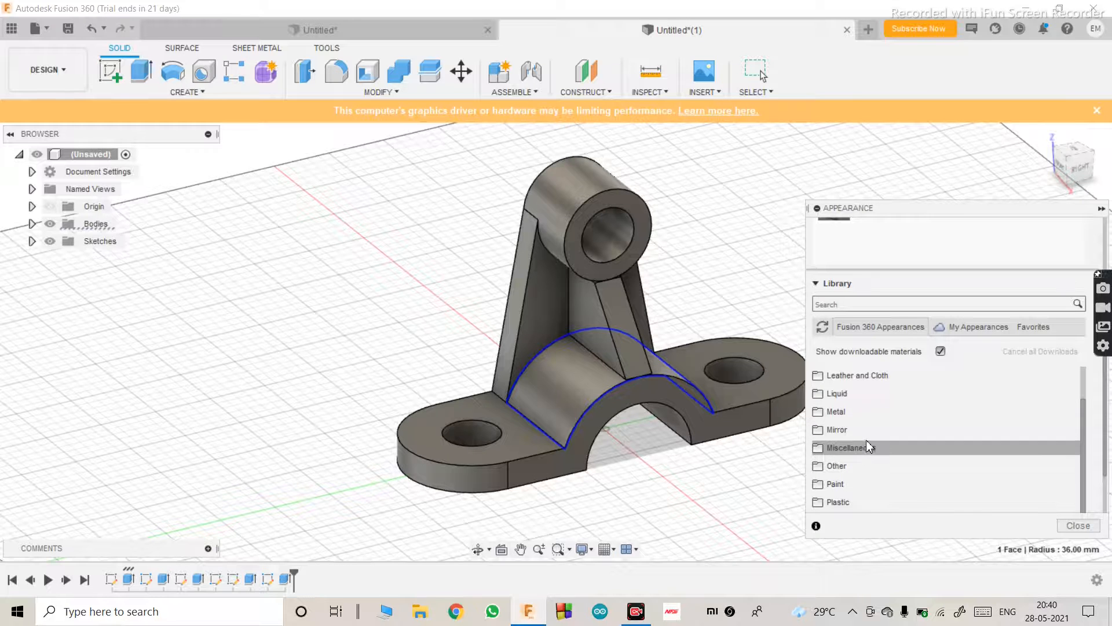
pyautogui.scroll(-2, 867, 441)
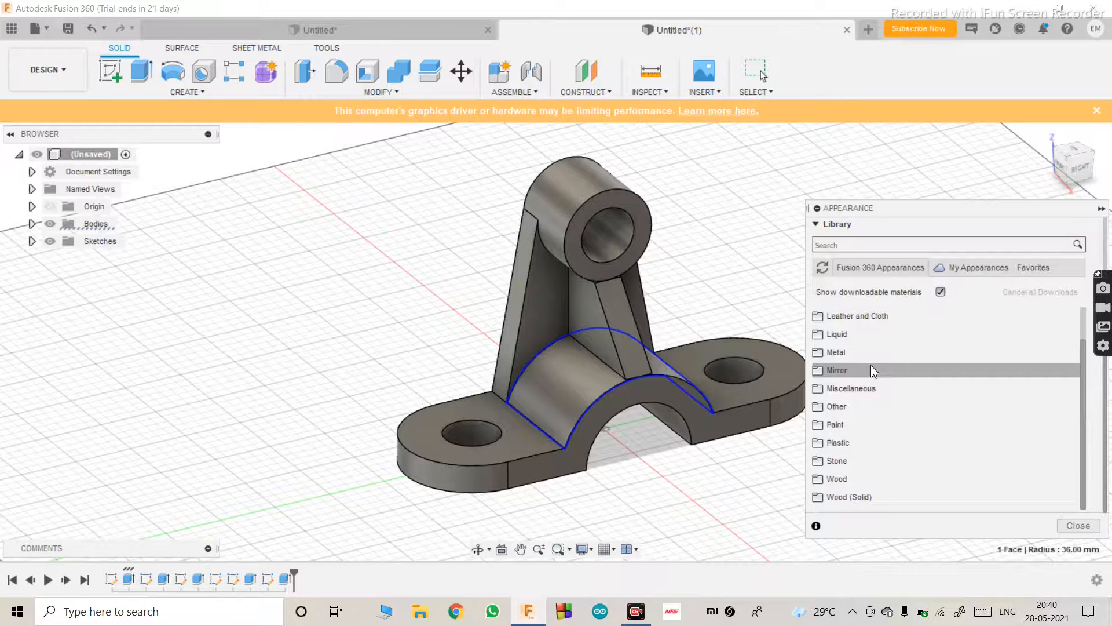
pyautogui.click(836, 352)
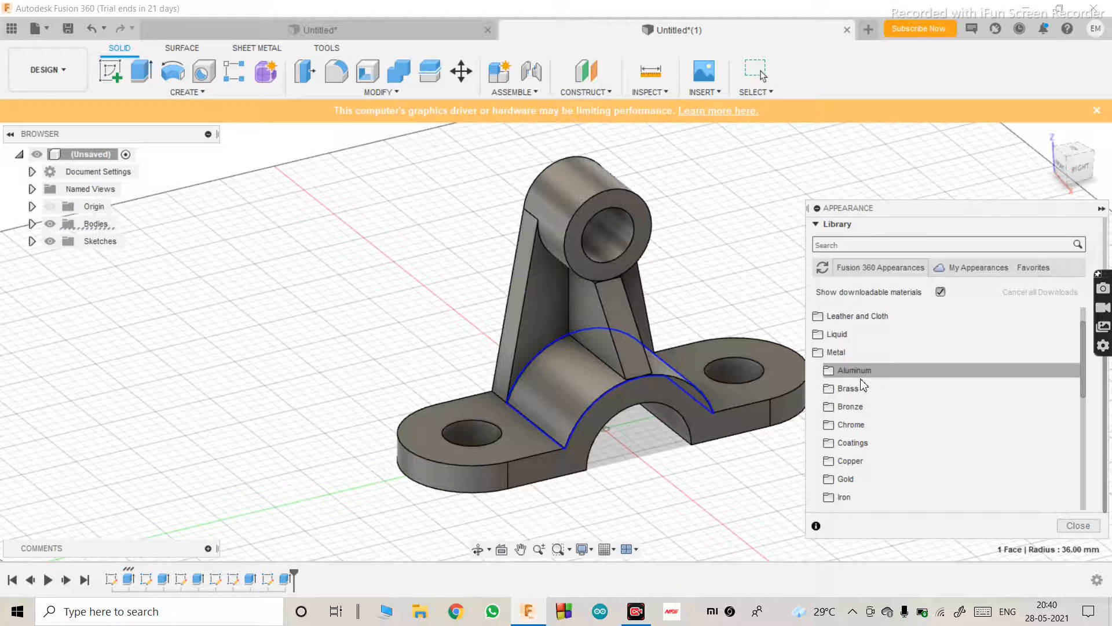
pyautogui.scroll(-1, 864, 384)
pyautogui.scroll(-2, 862, 386)
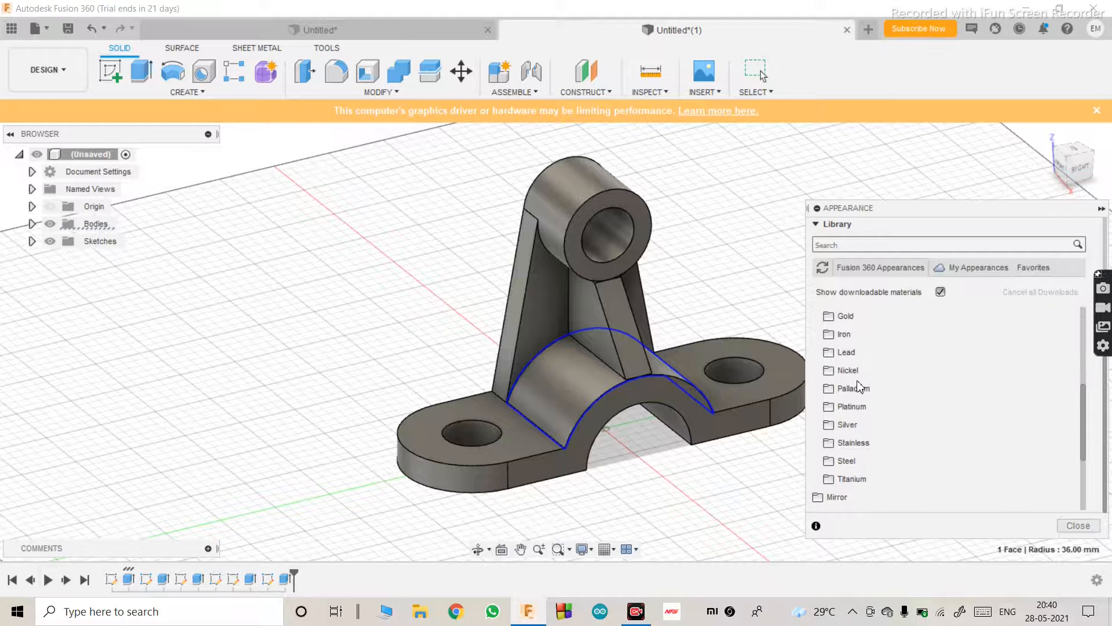
pyautogui.scroll(-1, 858, 387)
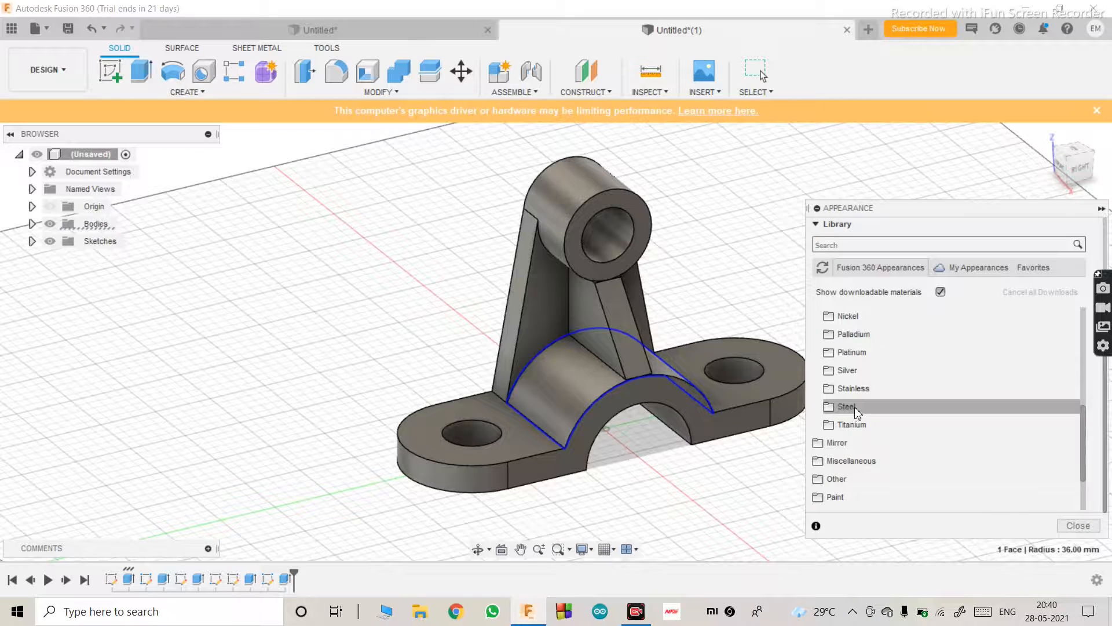
pyautogui.click(854, 407)
# Step: Browse the Steel appearances and download the Mesh - Expanded Thick and Mesh Expanded Thin materials
pyautogui.scroll(-2, 907, 440)
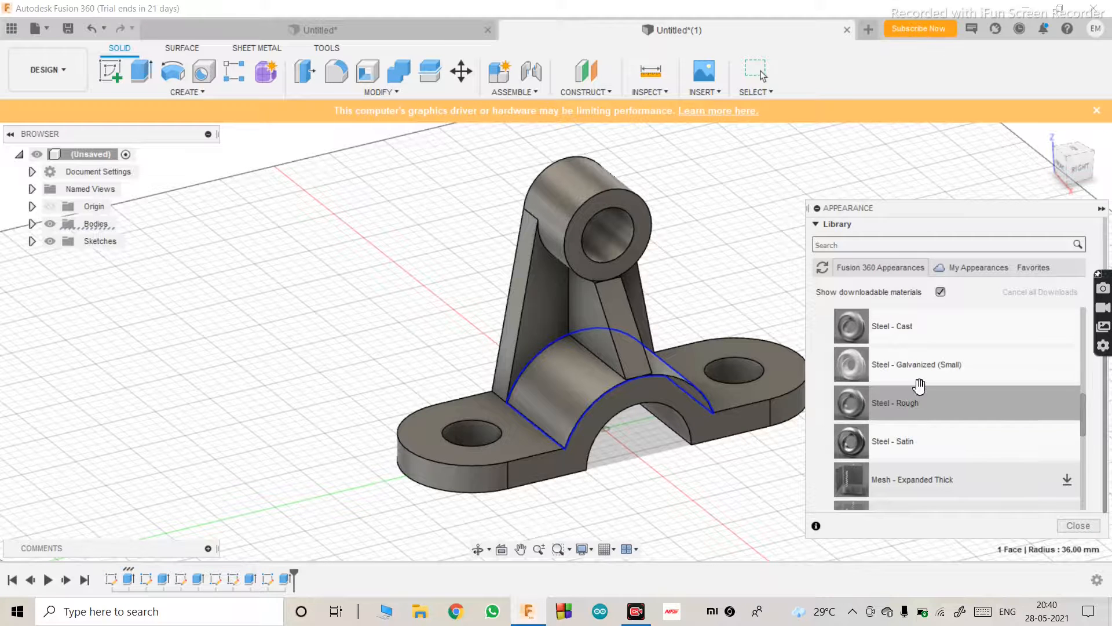
pyautogui.scroll(-6, 919, 385)
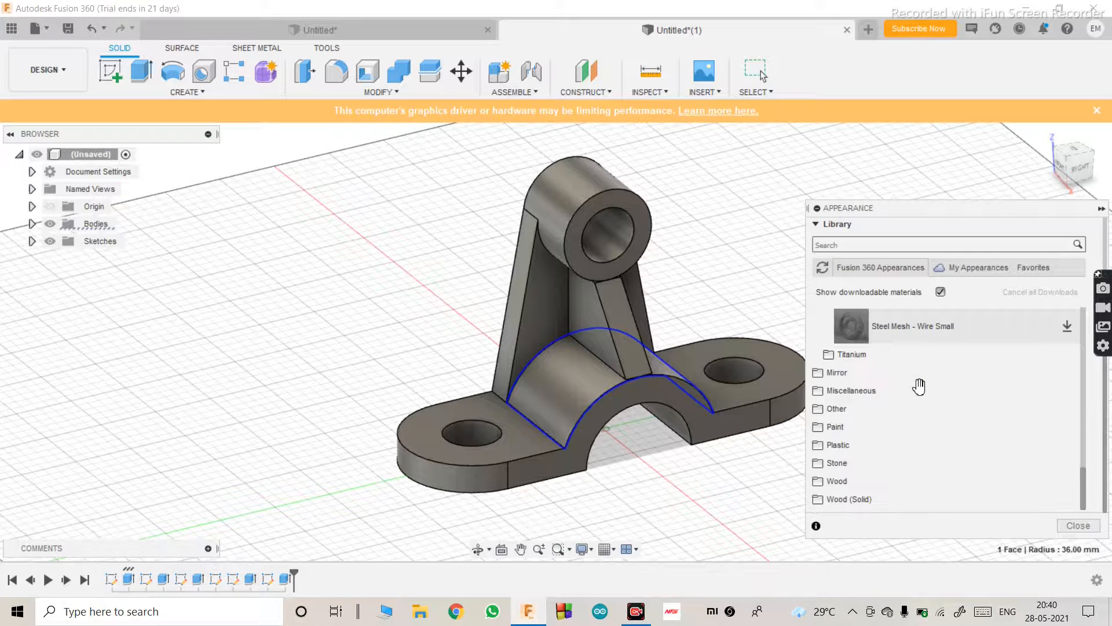
pyautogui.scroll(6, 919, 386)
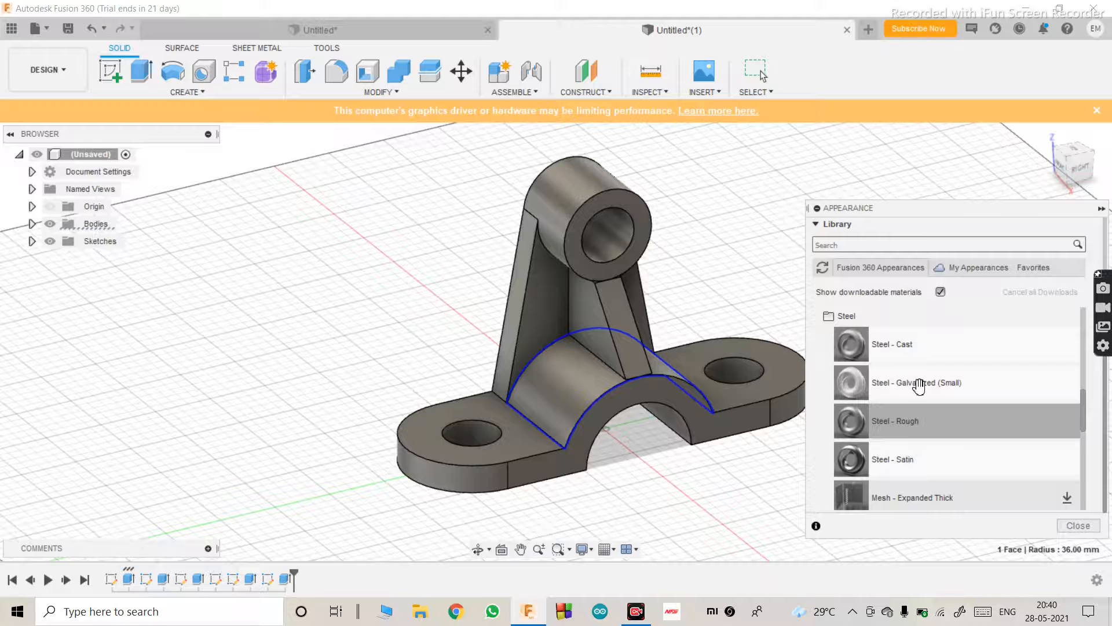
pyautogui.scroll(-2, 965, 390)
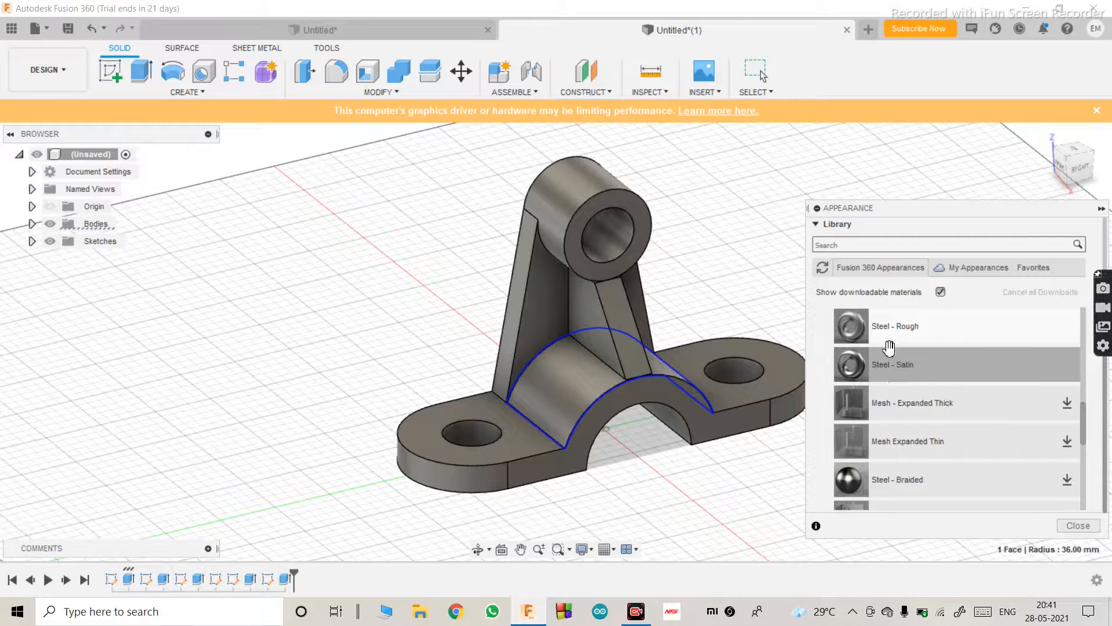
pyautogui.click(1066, 403)
pyautogui.click(1065, 443)
pyautogui.scroll(3, 975, 454)
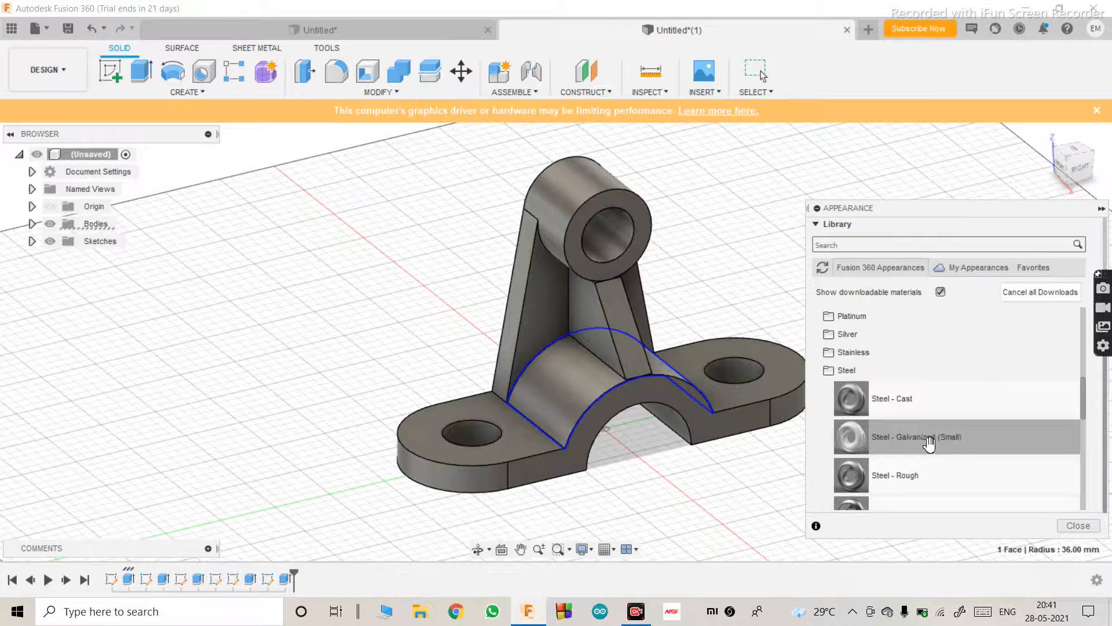
# Step: Try the Steel - Cast appearance on the bracket body, and replace it with Steel - Satin
pyautogui.moveTo(921, 405); pyautogui.dragTo(506, 410)
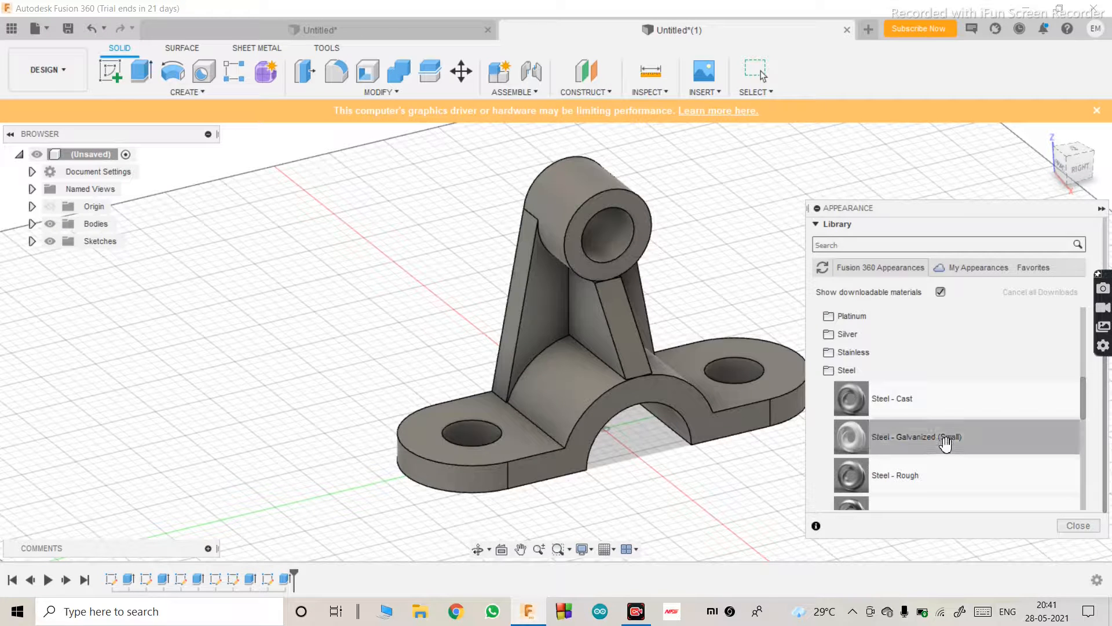
pyautogui.scroll(-3, 945, 443)
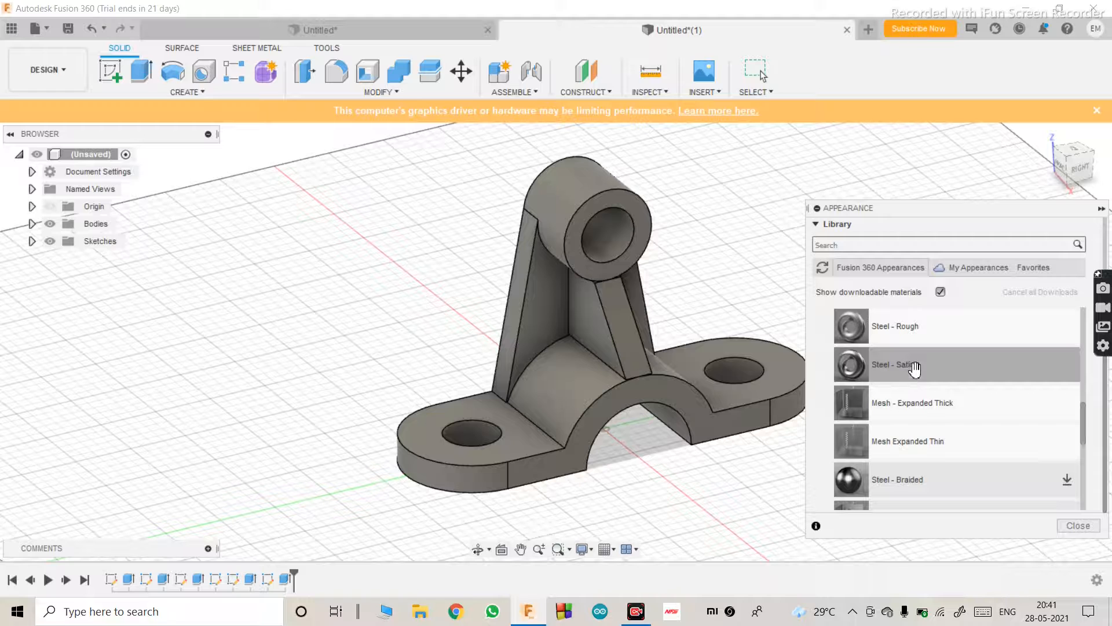
pyautogui.moveTo(914, 368); pyautogui.dragTo(512, 413)
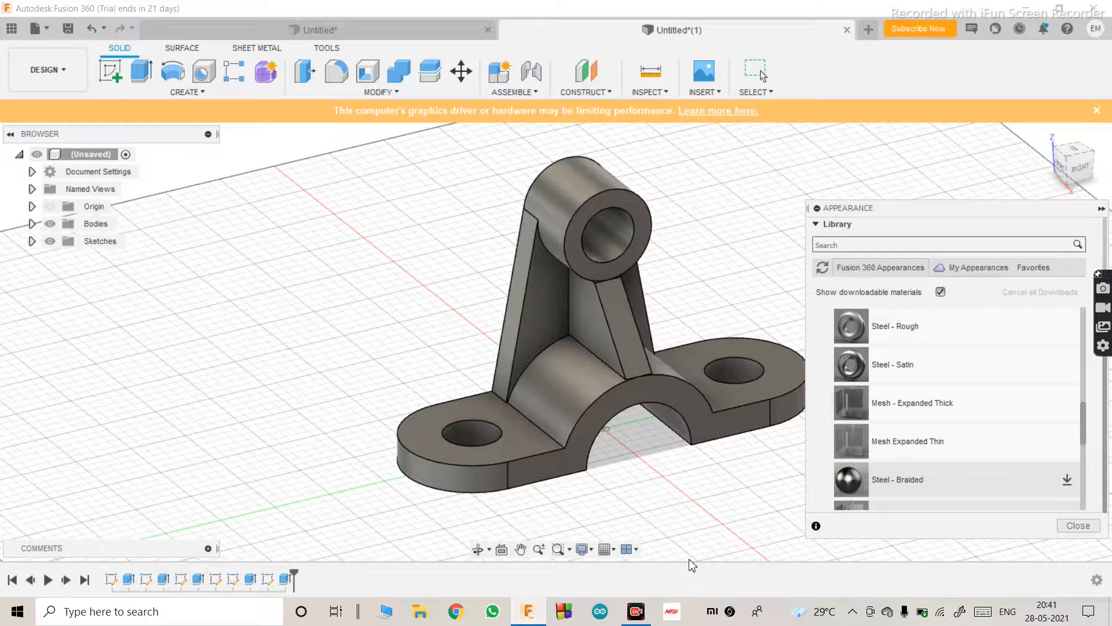
# Step: Edit the design's Steel - Satin appearance to a red colour with RGB 205, 62, 62, and close the appearance settings
pyautogui.scroll(3, 944, 417)
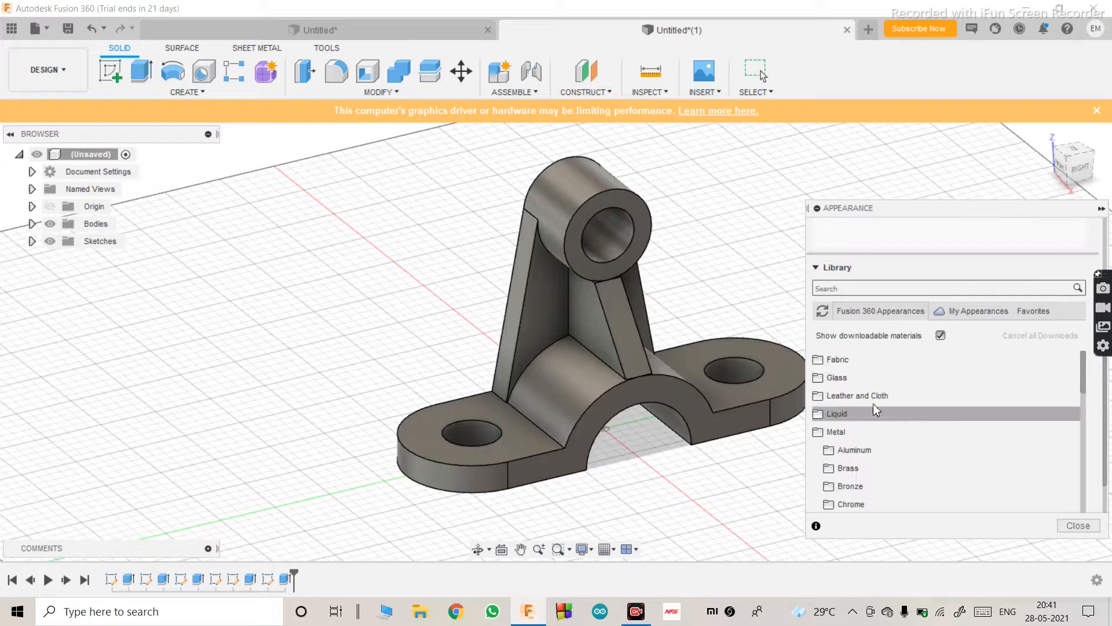
pyautogui.scroll(-1, 868, 411)
pyautogui.scroll(-2, 880, 471)
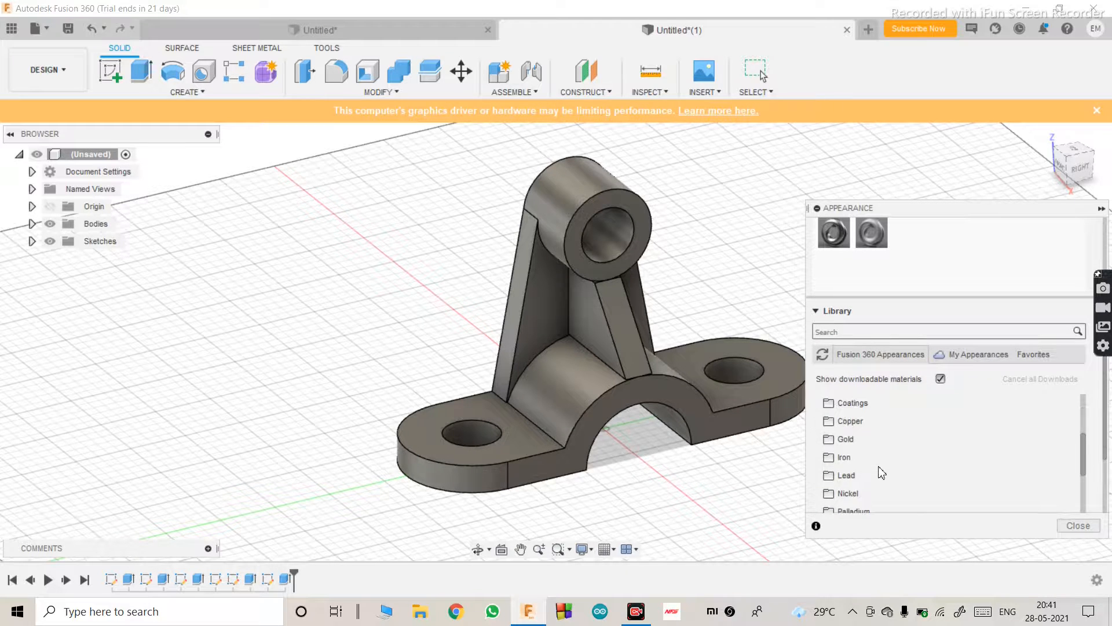
pyautogui.scroll(-1, 881, 471)
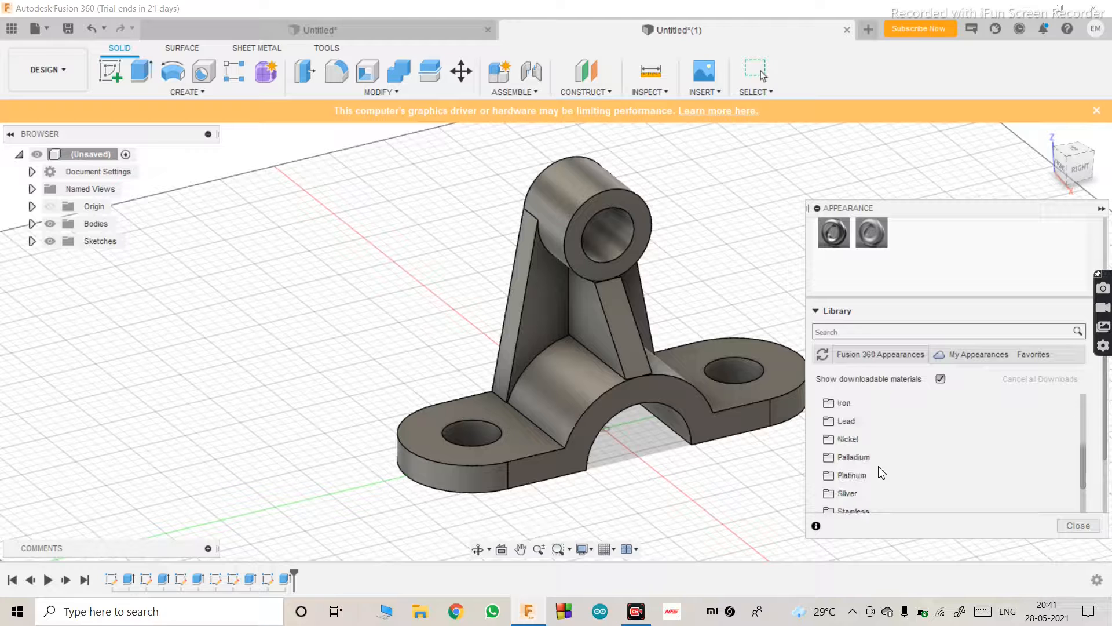
pyautogui.rightClick(839, 238)
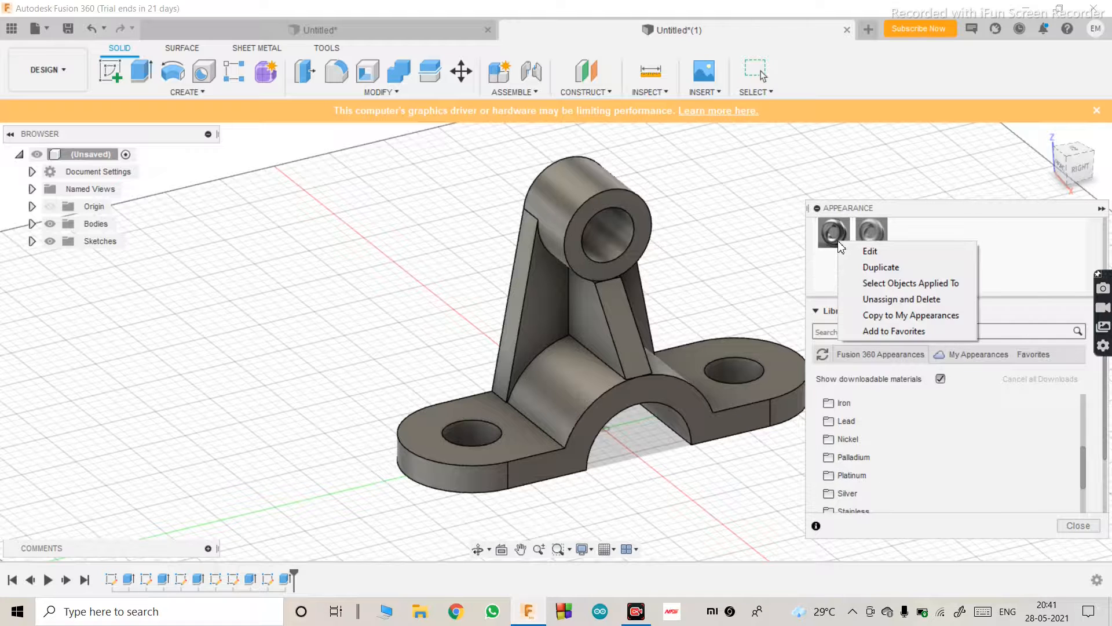
pyautogui.click(883, 253)
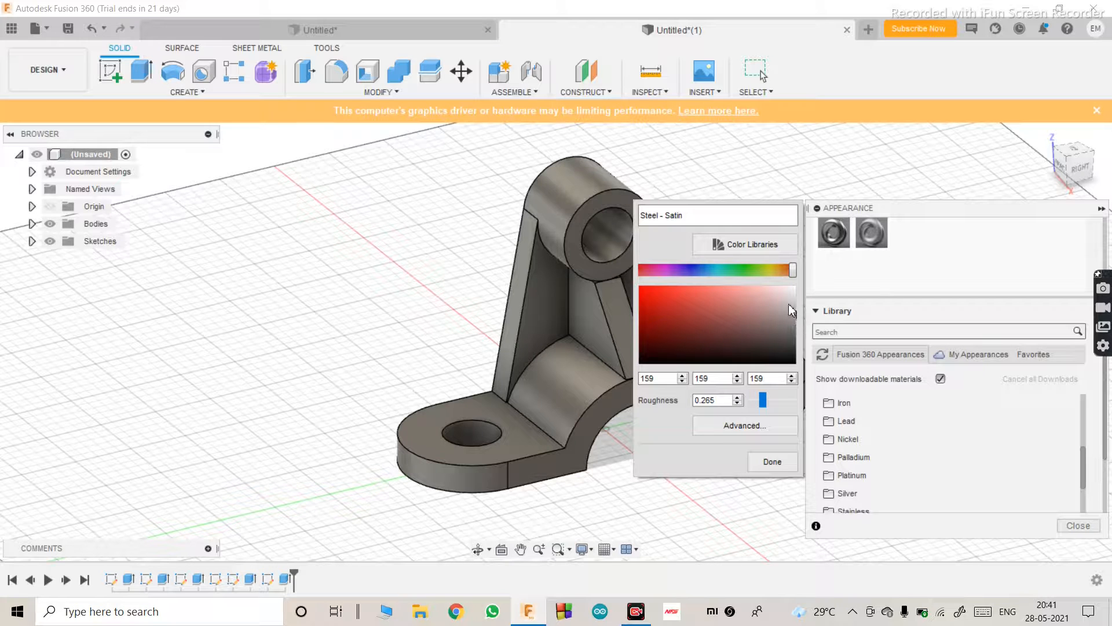
pyautogui.moveTo(793, 317)
pyautogui.mouseDown()
pyautogui.moveTo(641, 293)
pyautogui.moveTo(653, 291)
pyautogui.moveTo(658, 314)
pyautogui.moveTo(686, 308)
pyautogui.moveTo(706, 344)
pyautogui.moveTo(695, 331)
pyautogui.moveTo(820, 370)
pyautogui.moveTo(696, 305)
pyautogui.moveTo(672, 318)
pyautogui.moveTo(670, 299)
pyautogui.moveTo(686, 301)
pyautogui.mouseUp()
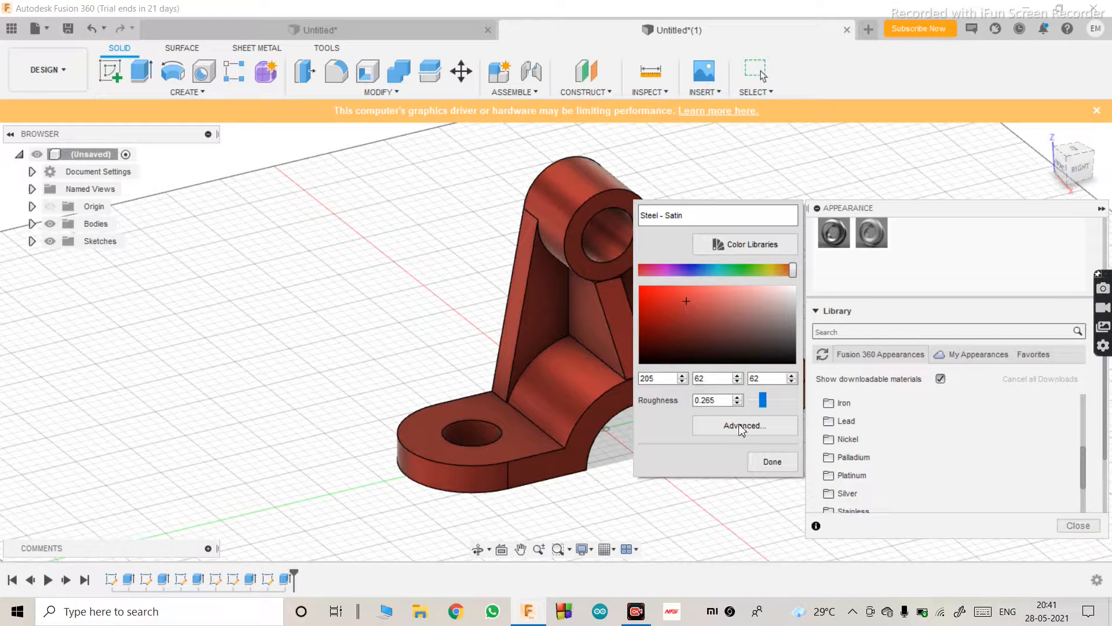
pyautogui.click(771, 462)
pyautogui.click(1085, 532)
pyautogui.click(1080, 518)
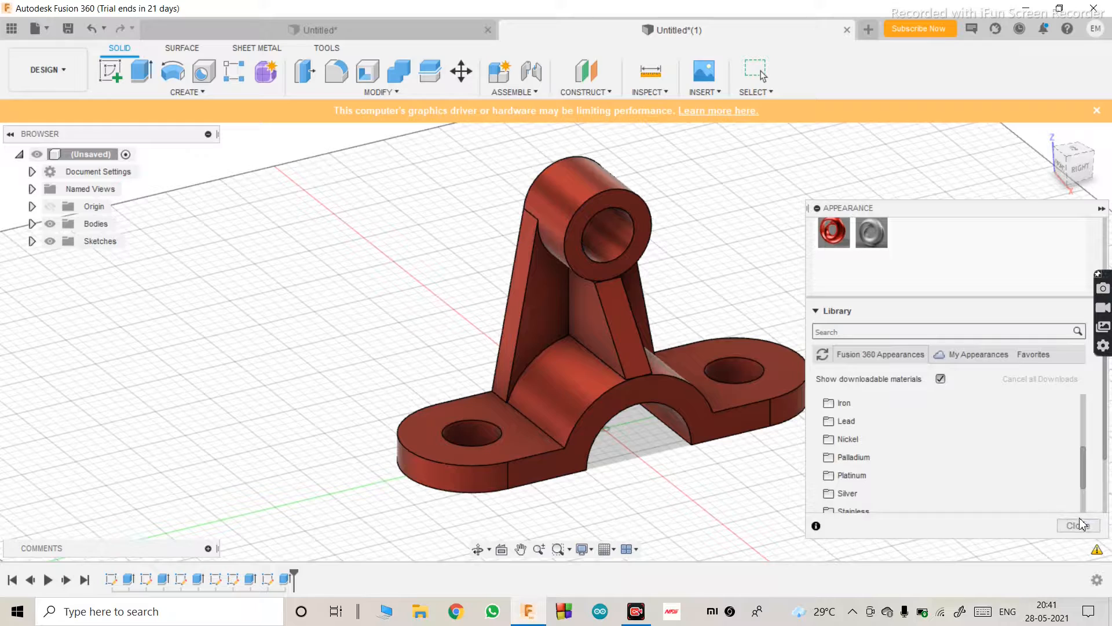
pyautogui.click(1082, 528)
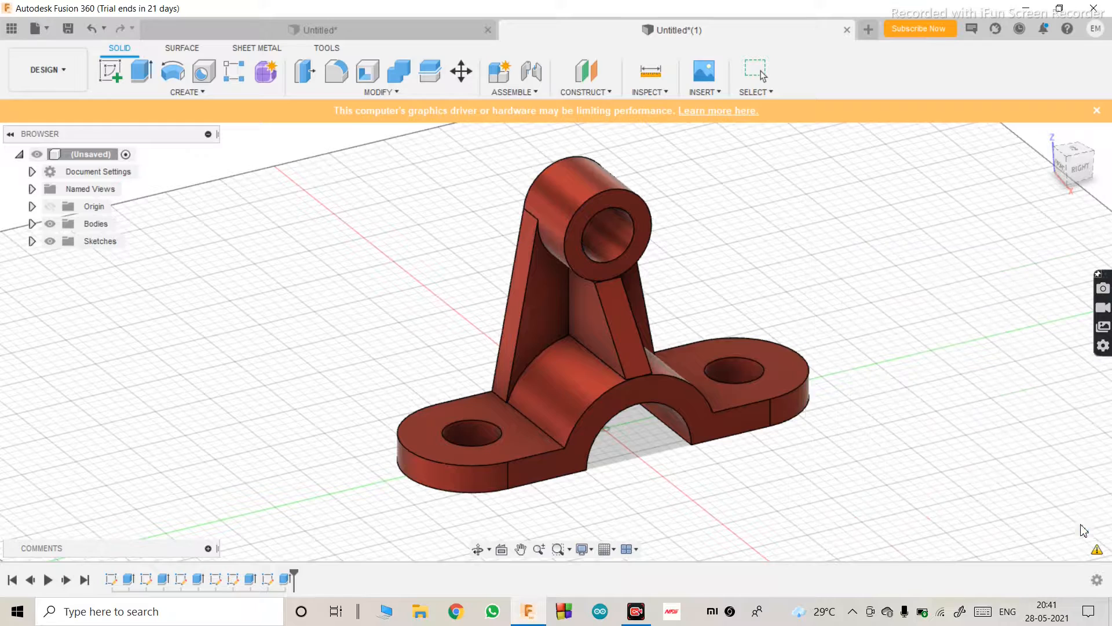
# Step: Inspect the finished red bracket by orbiting around it
pyautogui.click(479, 550)
pyautogui.moveTo(585, 351); pyautogui.dragTo(653, 391)
pyautogui.moveTo(530, 390); pyautogui.dragTo(626, 373)
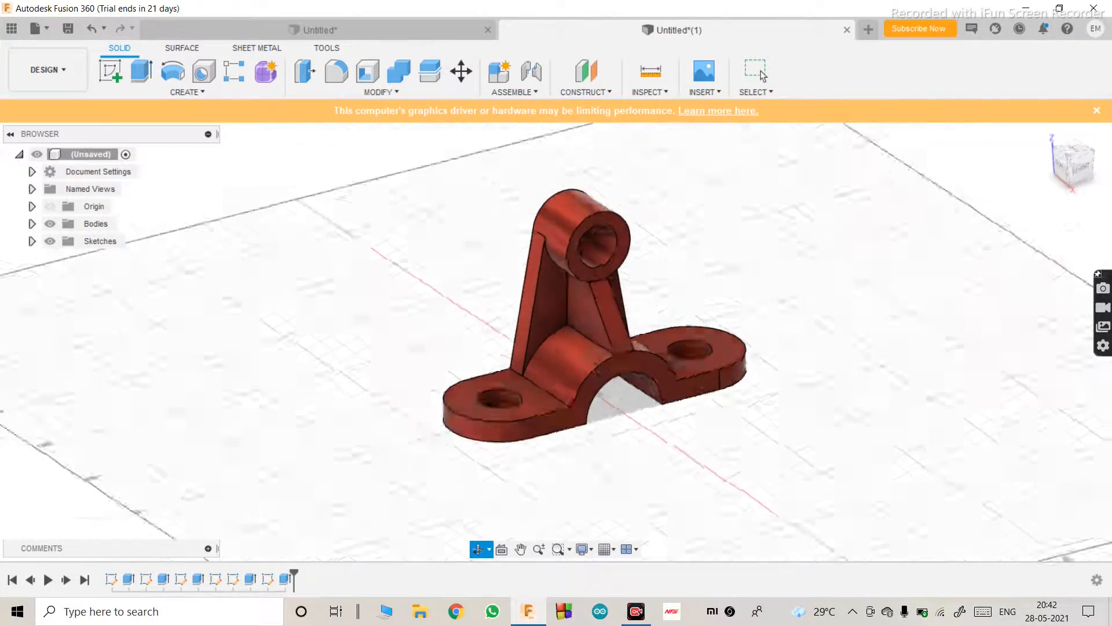
pyautogui.moveTo(566, 367); pyautogui.dragTo(631, 376)
pyautogui.moveTo(627, 332); pyautogui.dragTo(621, 371)
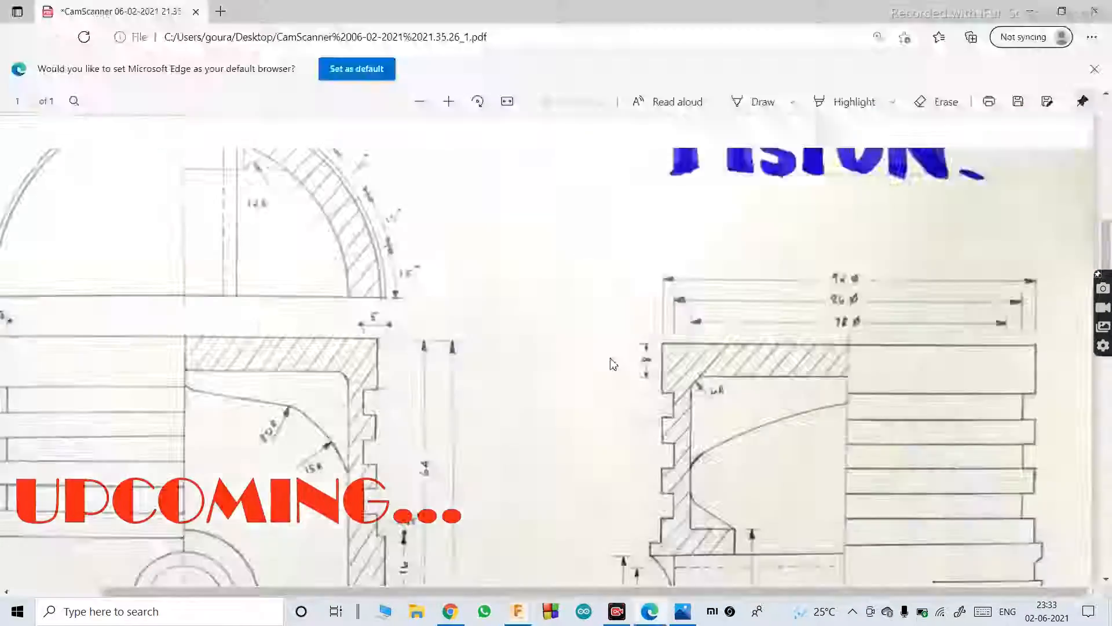
pyautogui.scroll(5, 556, 462)
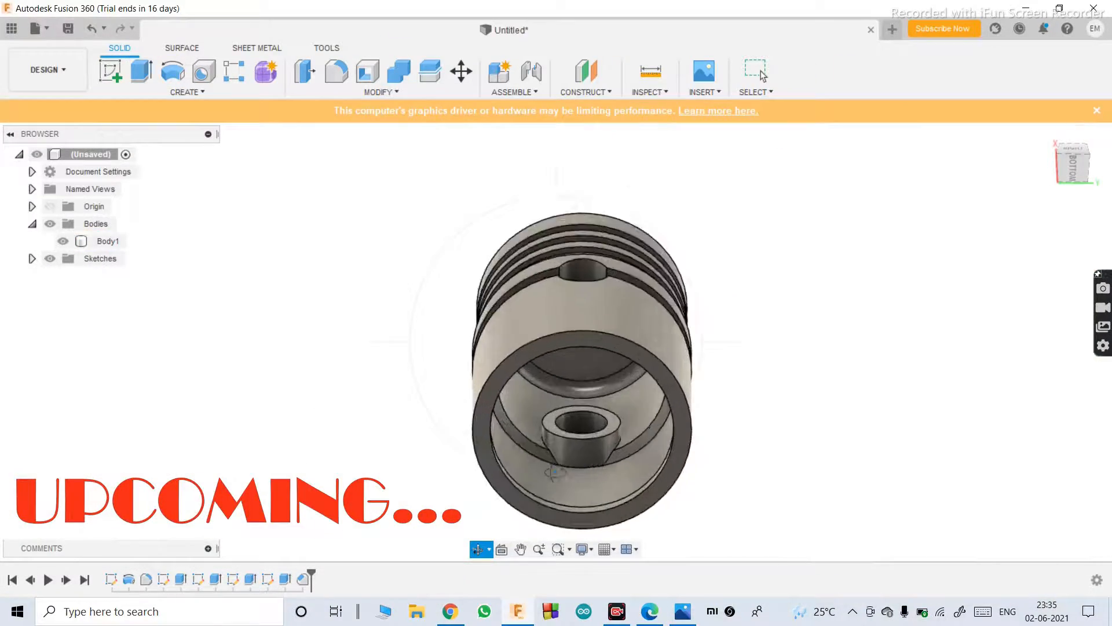
pyautogui.scroll(-3, 526, 387)
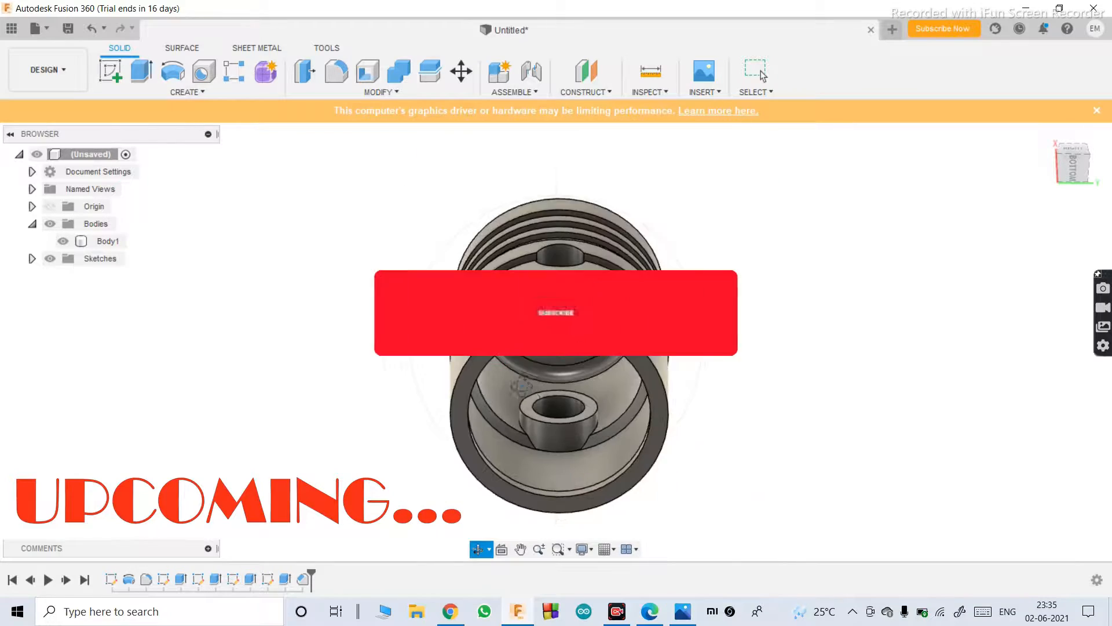
pyautogui.moveTo(581, 380); pyautogui.dragTo(525, 503)
pyautogui.keyDown('shift'); pyautogui.moveTo(526, 503); pyautogui.dragTo(435, 398, button='middle'); pyautogui.keyUp('shift')
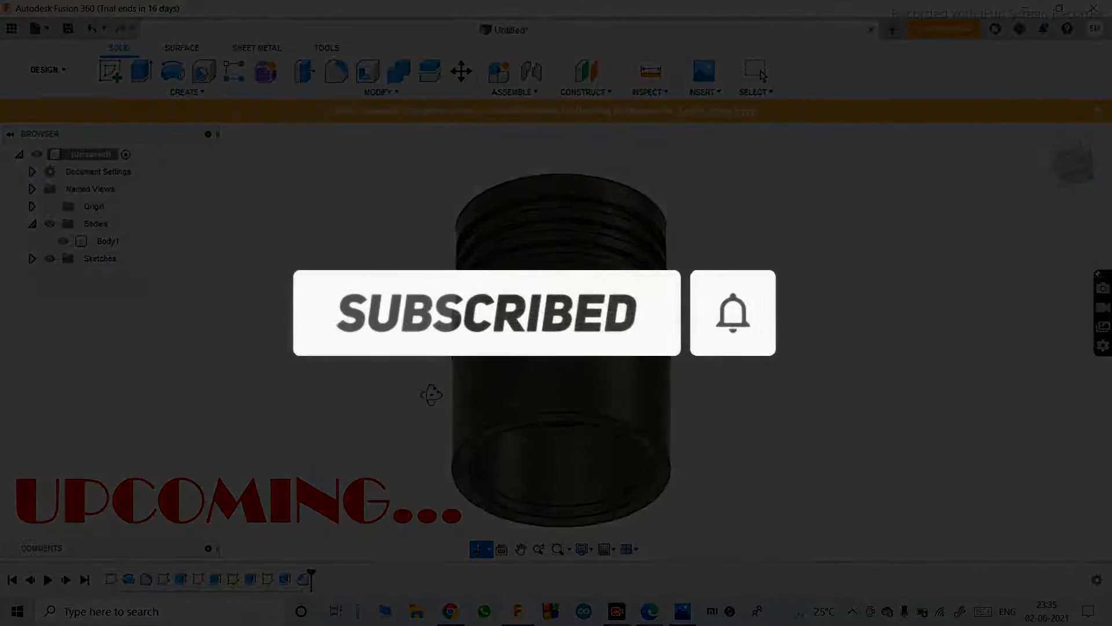